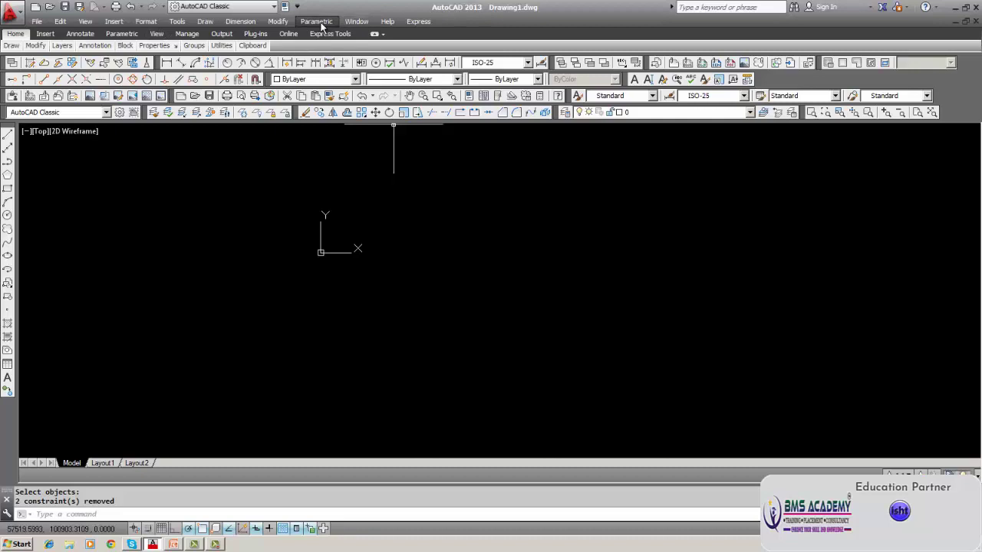
# - Open the constraint settings and examine the geometric constraint bar options and the dimensional constraint format options
pyautogui.click(317, 21)
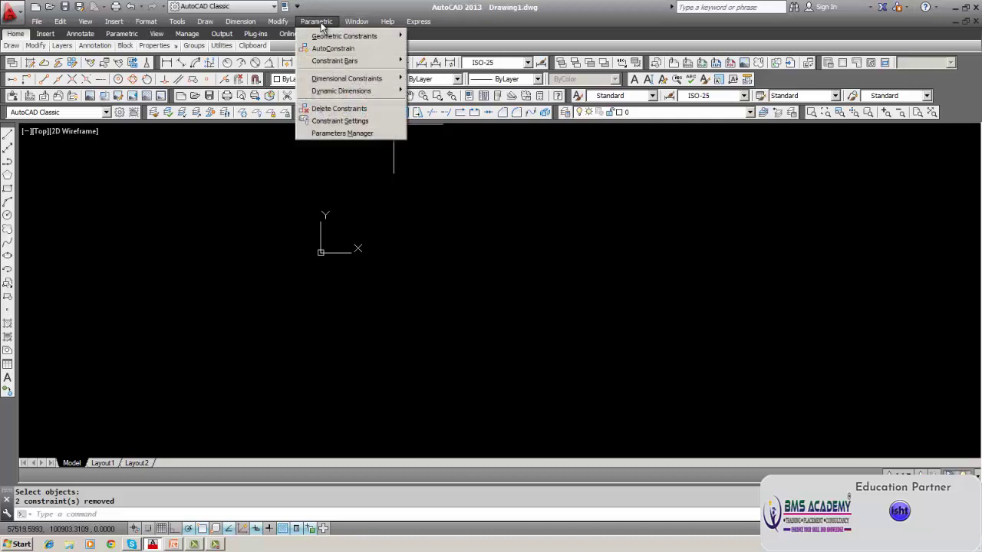
pyautogui.moveTo(322, 36)
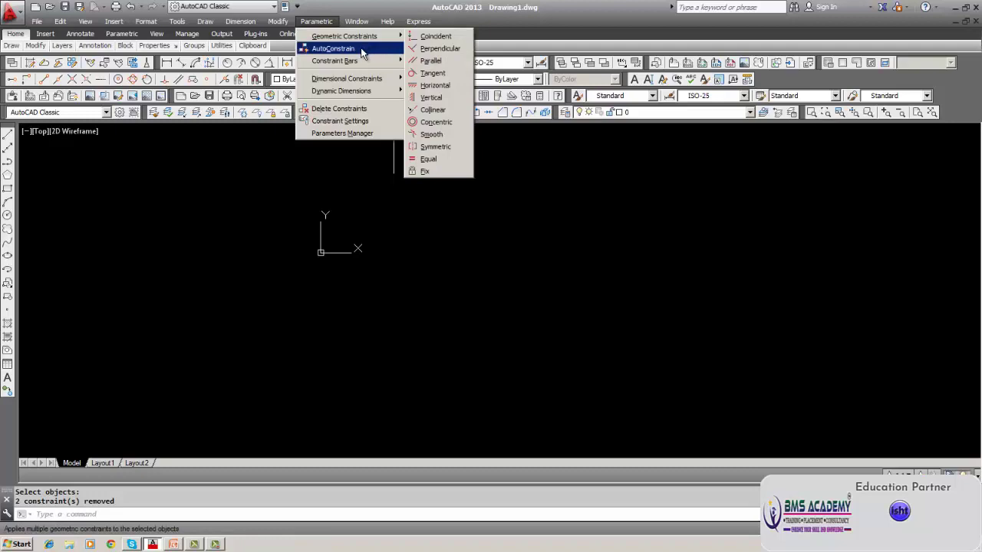
pyautogui.moveTo(363, 64)
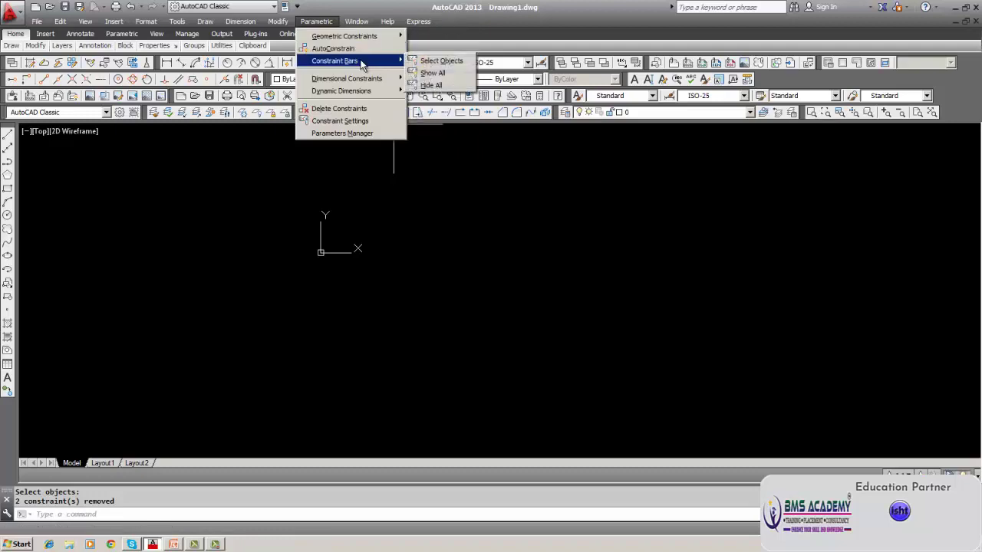
pyautogui.moveTo(363, 81)
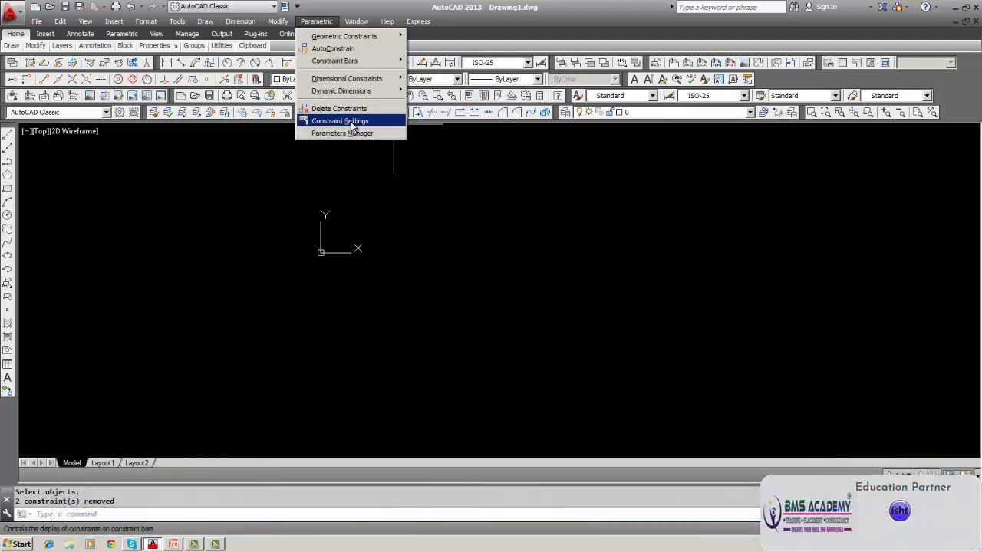
pyautogui.click(350, 121)
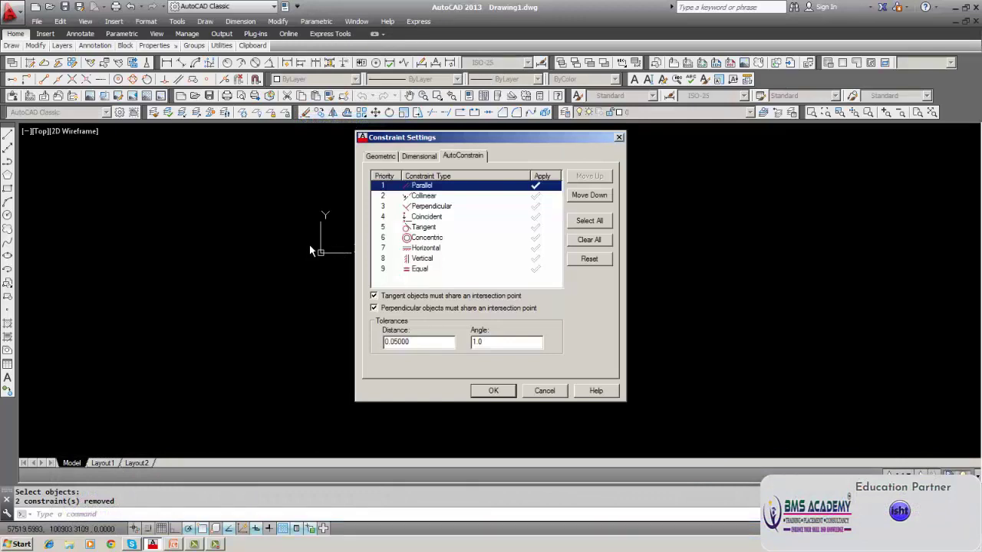
pyautogui.click(387, 158)
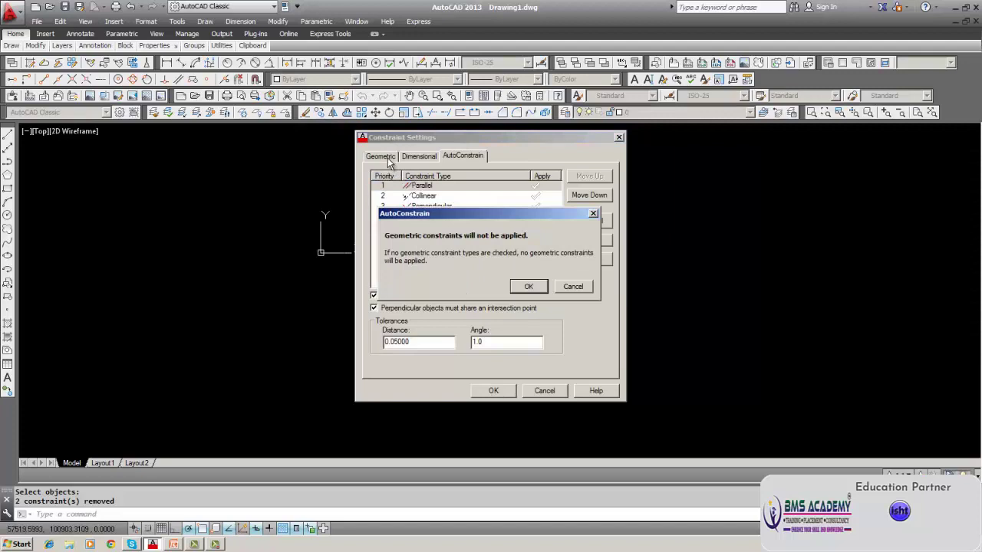
pyautogui.click(529, 286)
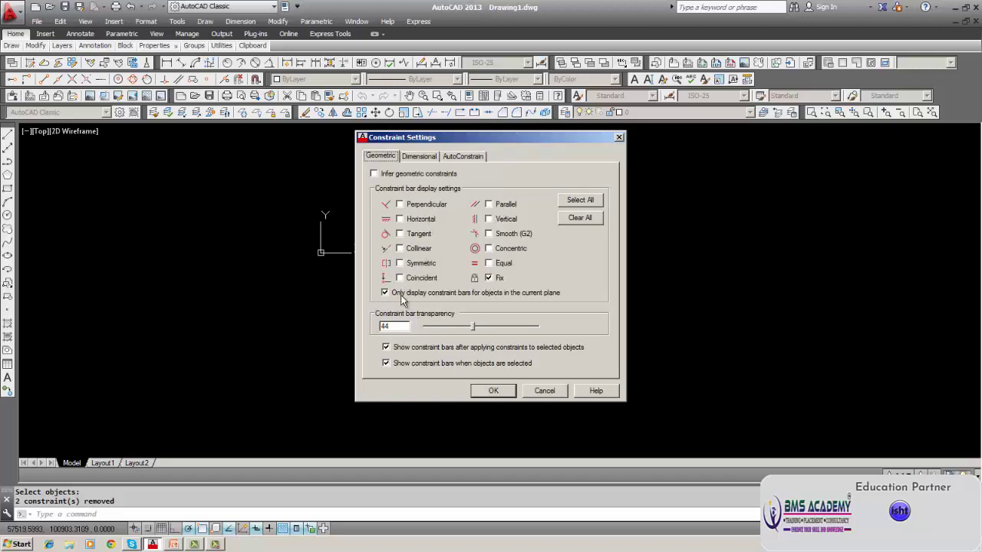
pyautogui.click(386, 363)
pyautogui.click(386, 363)
pyautogui.click(418, 157)
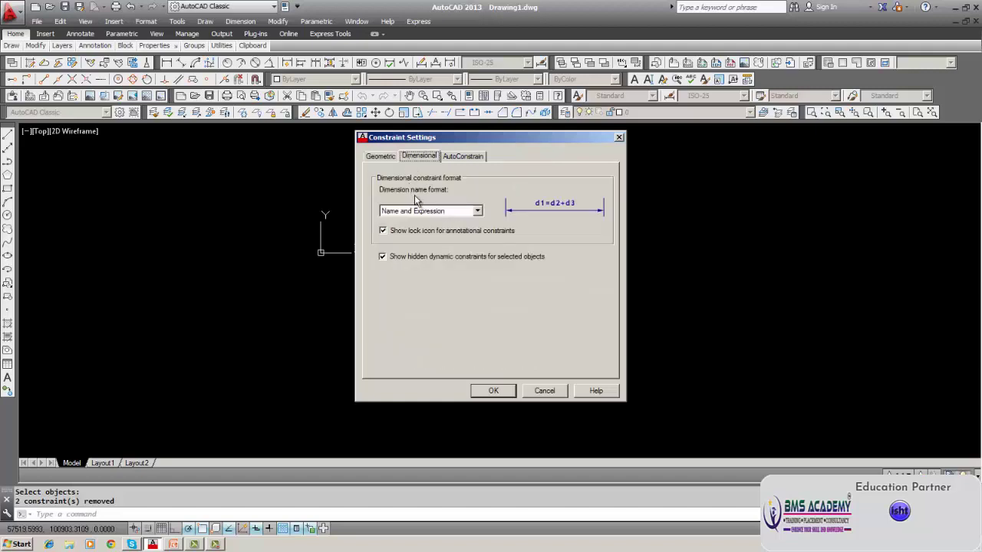
# - Enable all AutoConstrain constraint types and clear them all again
pyautogui.click(461, 157)
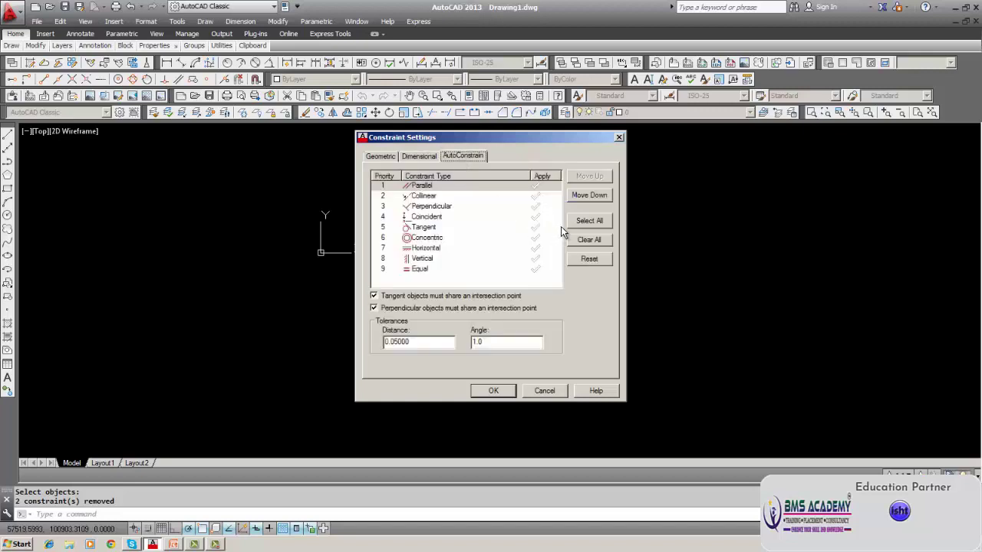
pyautogui.click(580, 224)
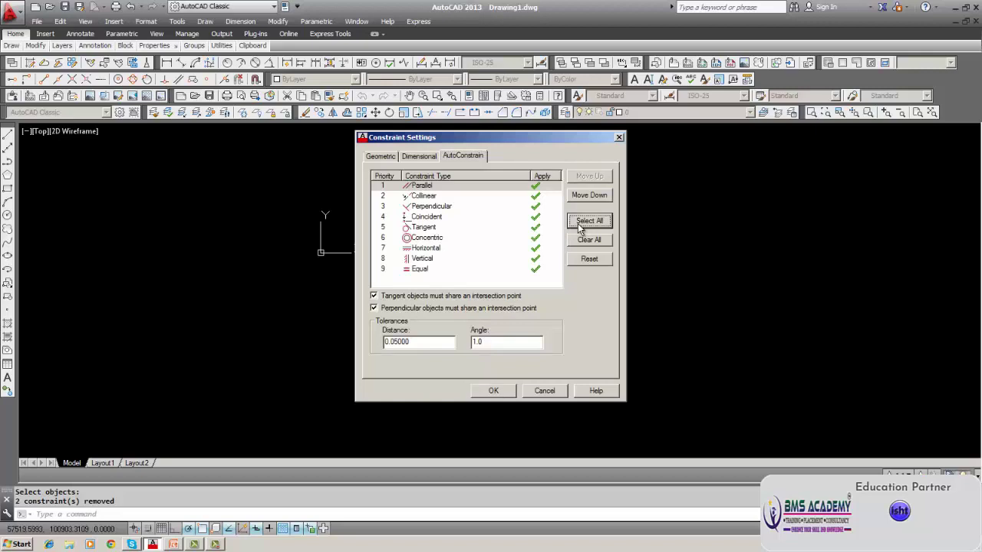
pyautogui.click(579, 242)
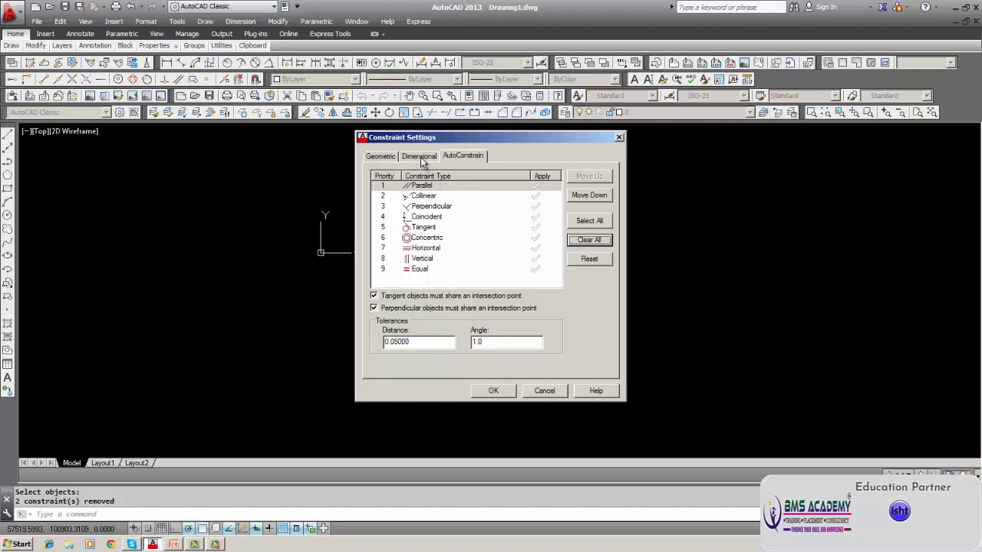
# - Look through the dimensional, geometric and AutoConstrain settings again and accept the dialog with no AutoConstrain types applied
pyautogui.click(420, 159)
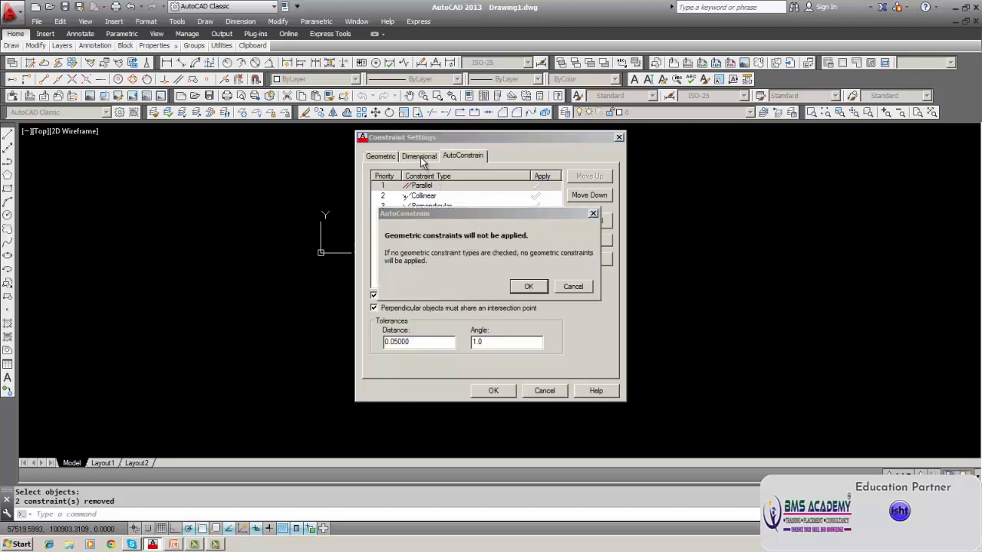
pyautogui.click(529, 286)
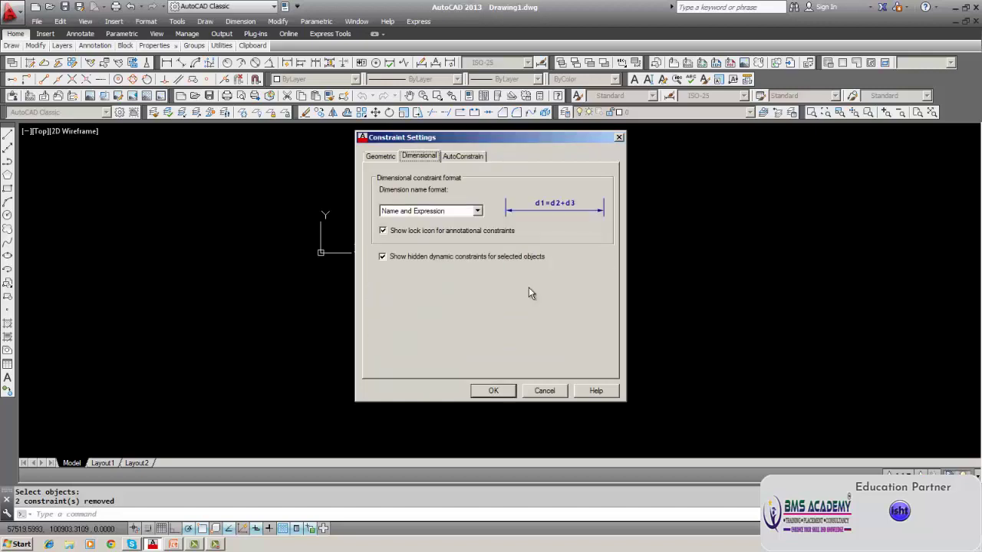
pyautogui.click(382, 156)
pyautogui.click(470, 157)
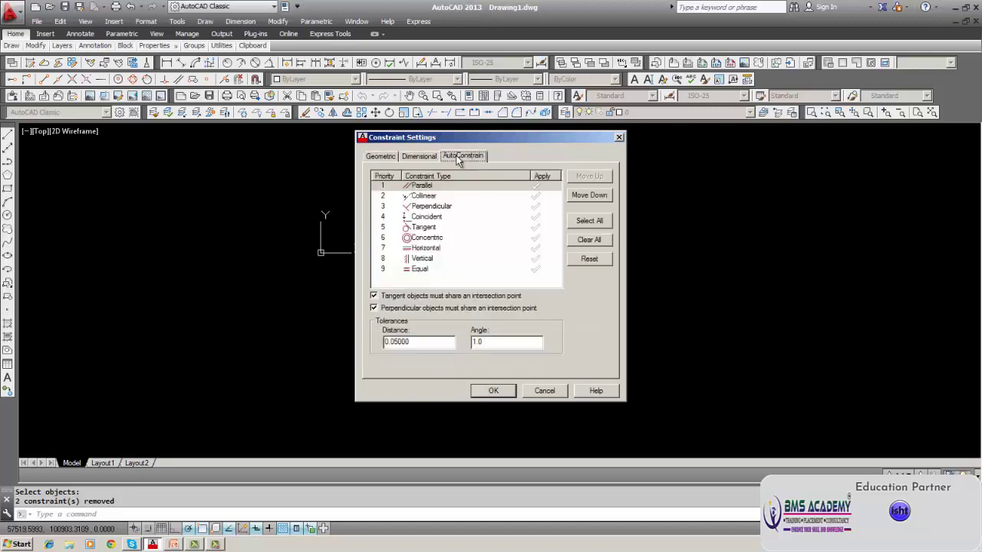
pyautogui.click(370, 158)
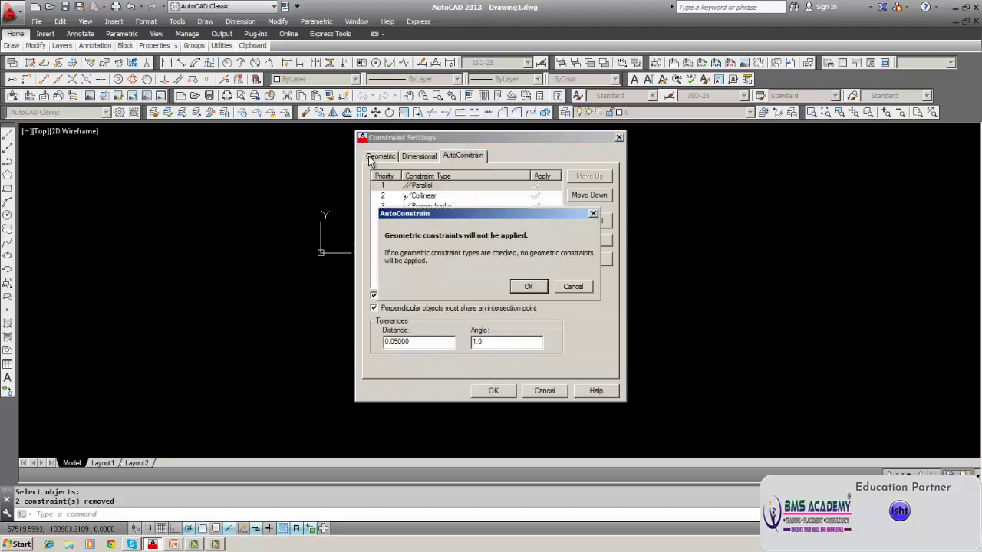
pyautogui.click(526, 287)
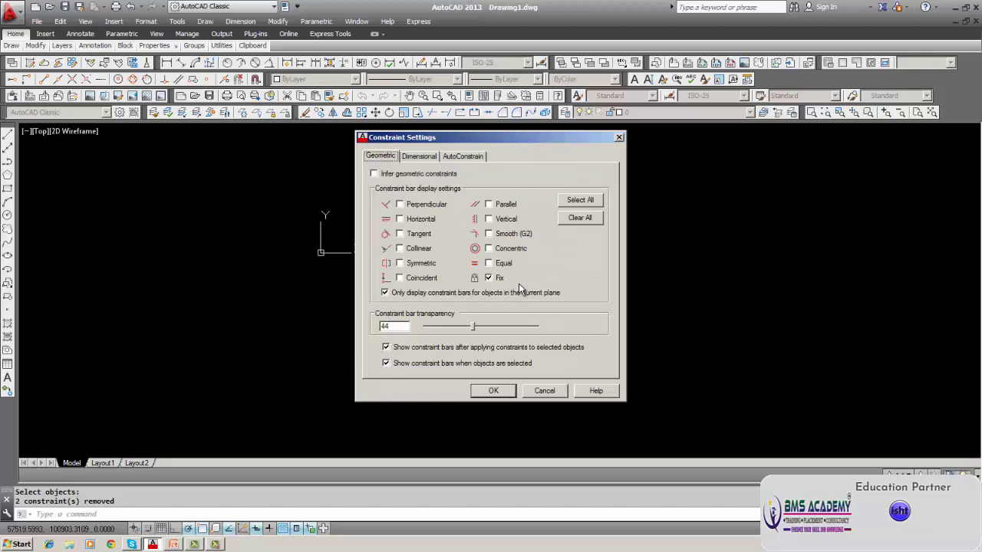
pyautogui.click(505, 391)
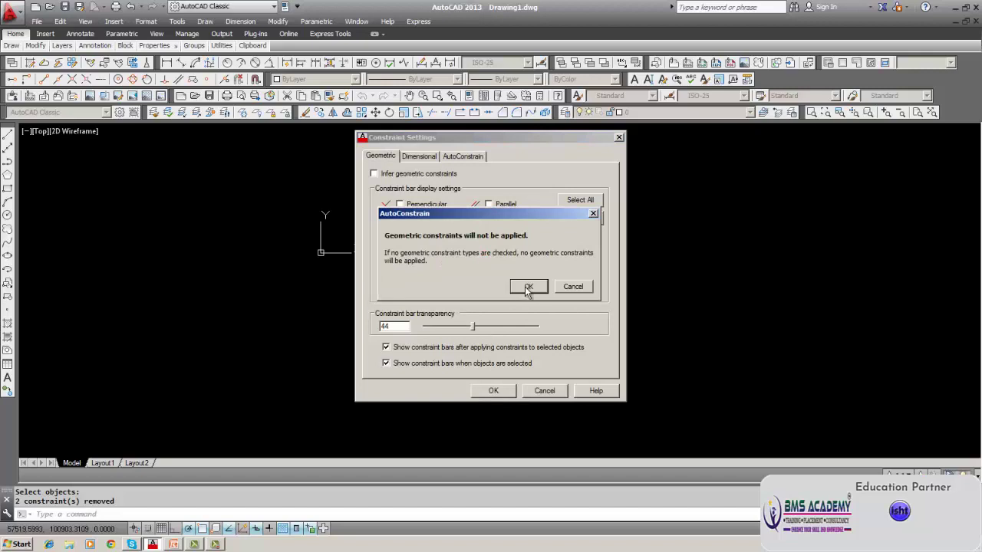
pyautogui.click(527, 287)
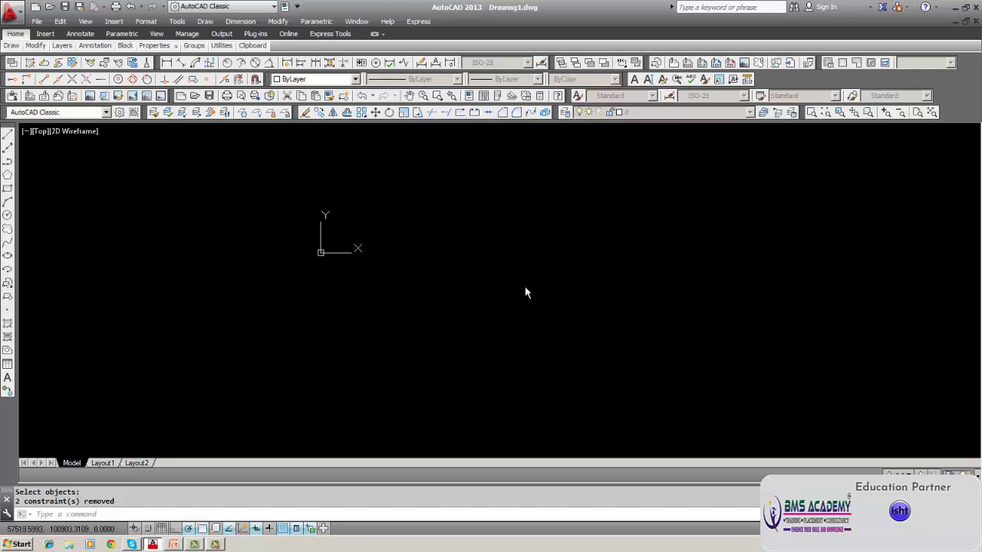
# - Draw a single line sloping gently down to the right, starting just right of the UCS icon
pyautogui.click(8, 135)
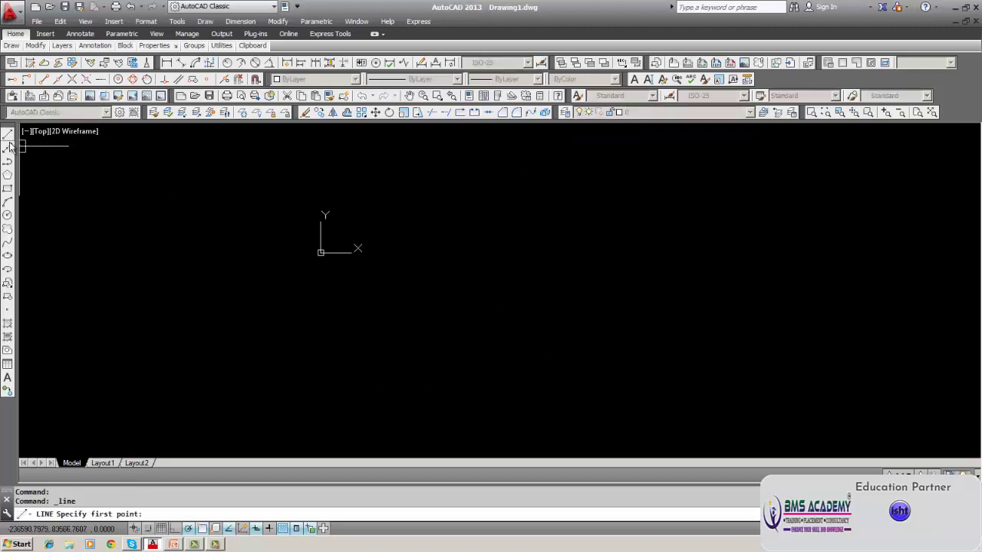
pyautogui.click(393, 243)
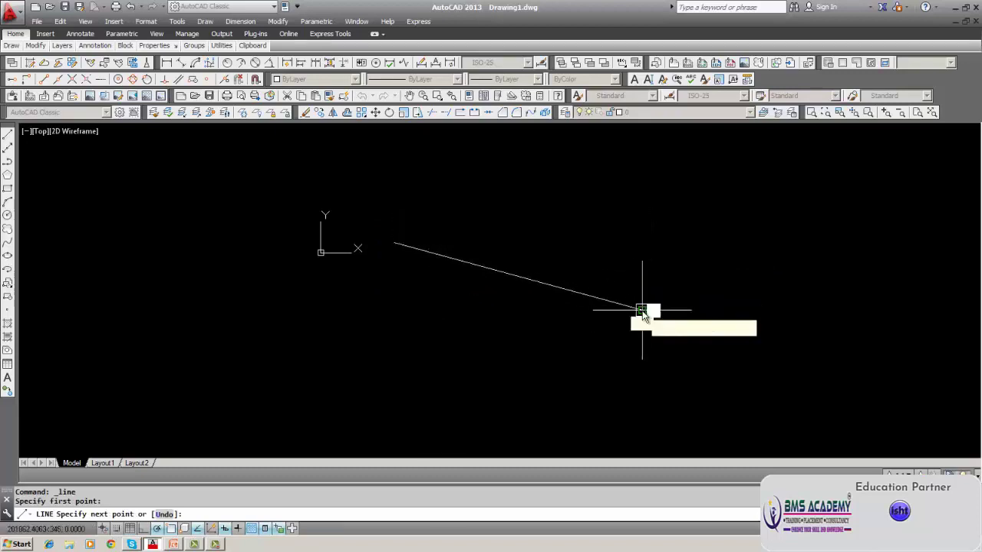
pyautogui.click(642, 305)
pyautogui.press('Return')
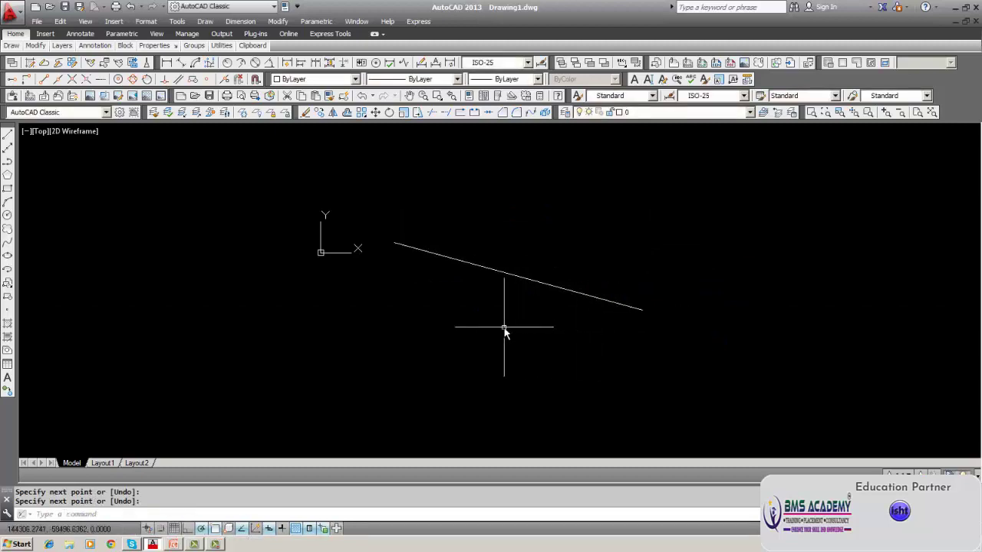
# - Move the sloping line horizontally to the right, away from the UCS icon
pyautogui.write('m')
pyautogui.press('Return')
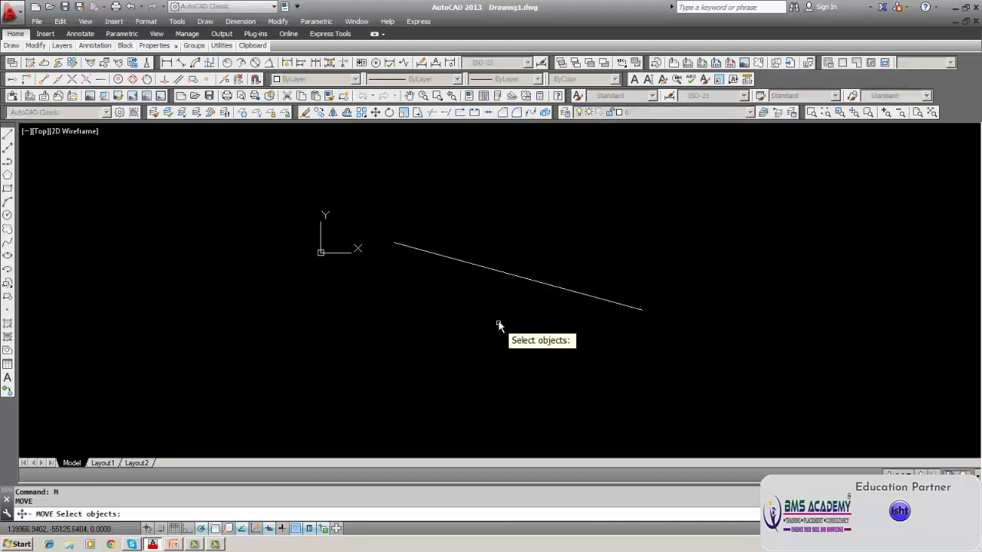
pyautogui.click(511, 277)
pyautogui.press('Return')
pyautogui.click(391, 344)
pyautogui.click(486, 345)
# - Rotate the line 78° about its upper-left endpoint and undo the rotation
pyautogui.write('rotate')
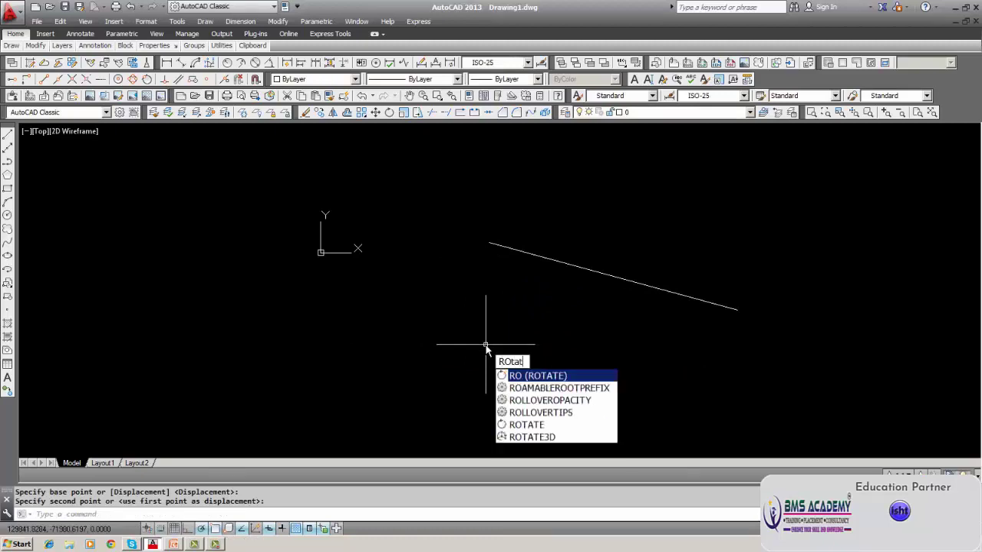
pyautogui.press('Return')
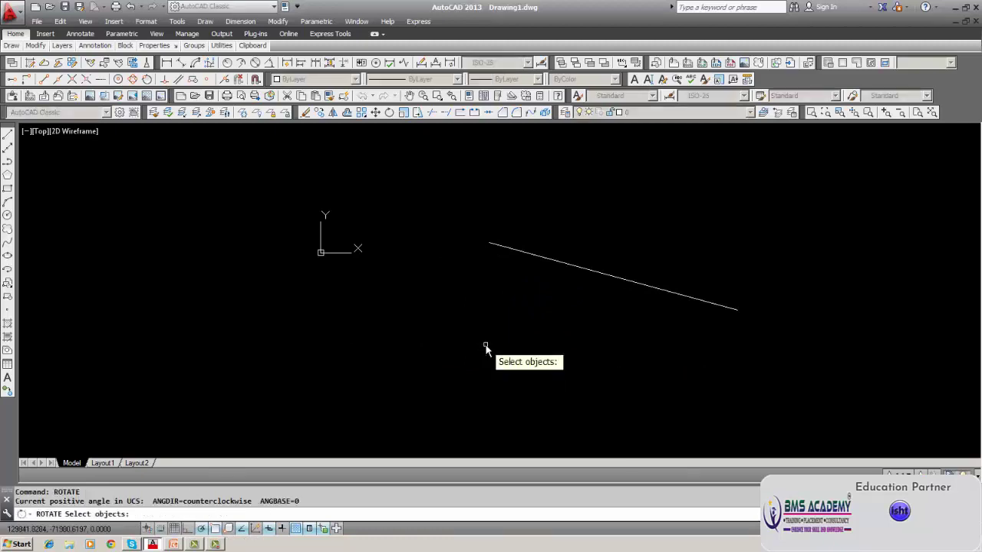
pyautogui.click(546, 259)
pyautogui.press('Return')
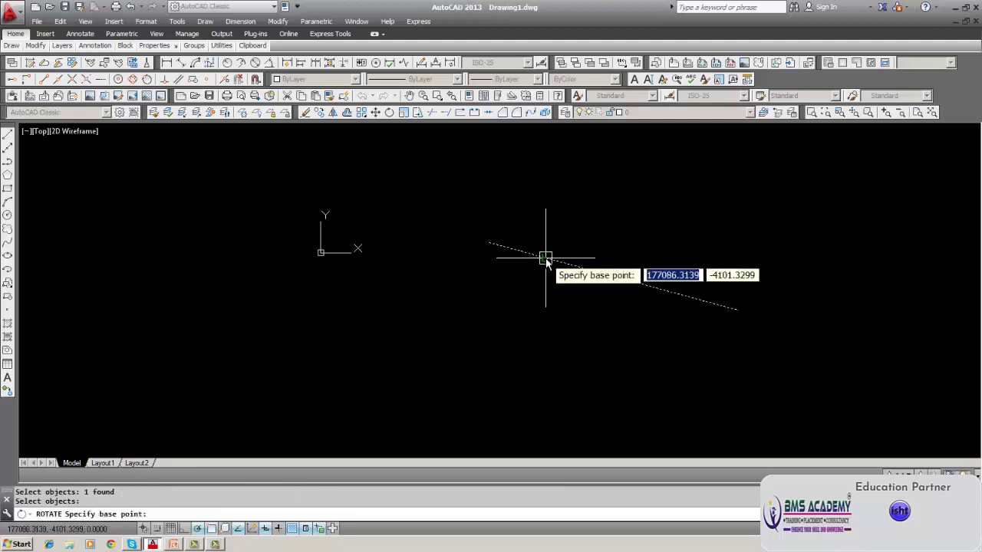
pyautogui.click(491, 242)
pyautogui.write('78')
pyautogui.press('Return')
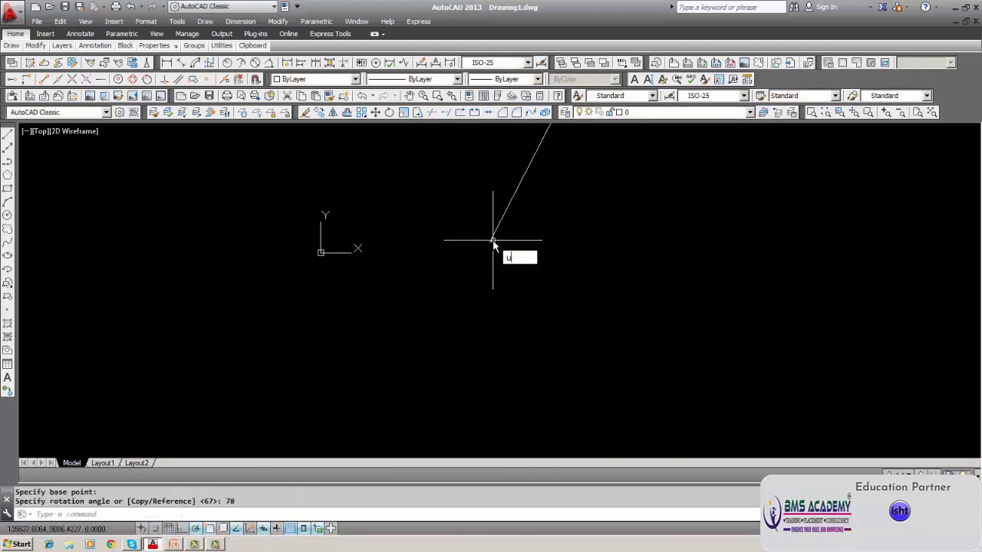
pyautogui.write('u')
pyautogui.press('Return')
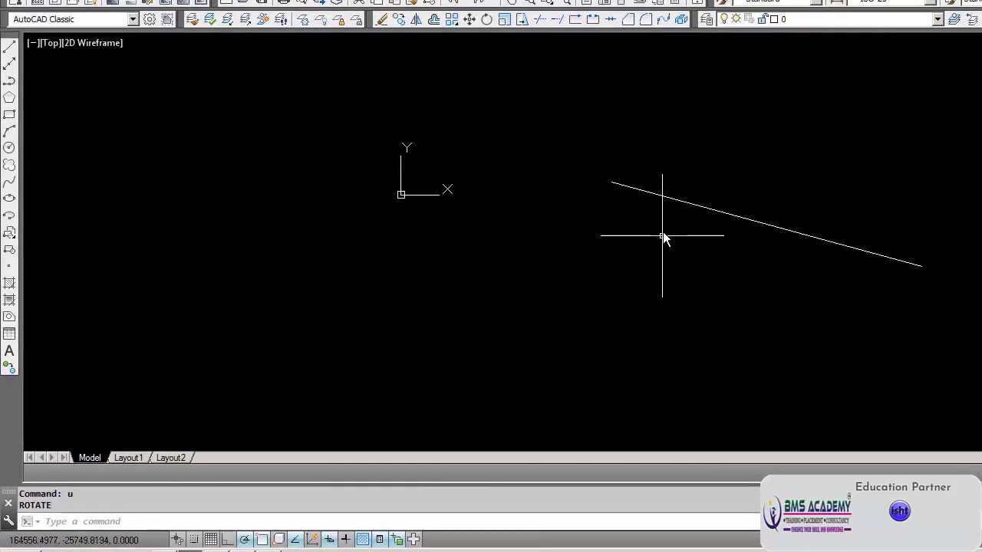
pyautogui.click(671, 201)
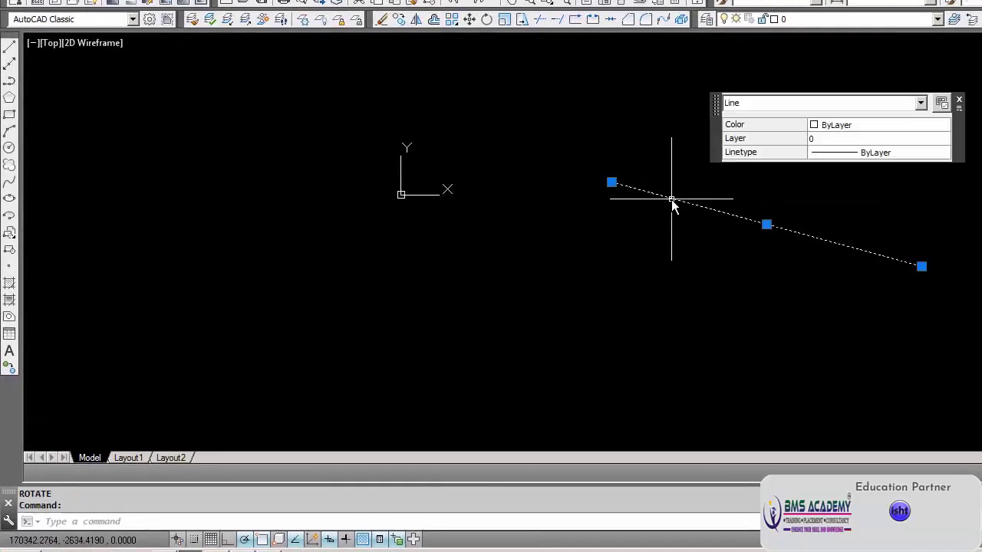
pyautogui.click(919, 207)
pyautogui.press('Escape')
pyautogui.press('Escape')
pyautogui.press('Escape')
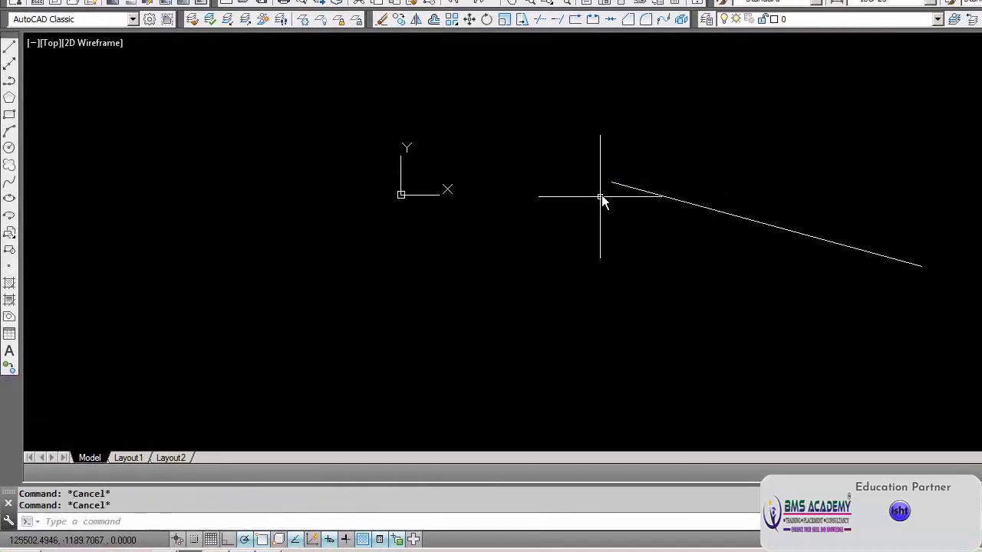
# - Apply a Fix geometric constraint to the upper-left endpoint of the sloping line
pyautogui.click(150, 27)
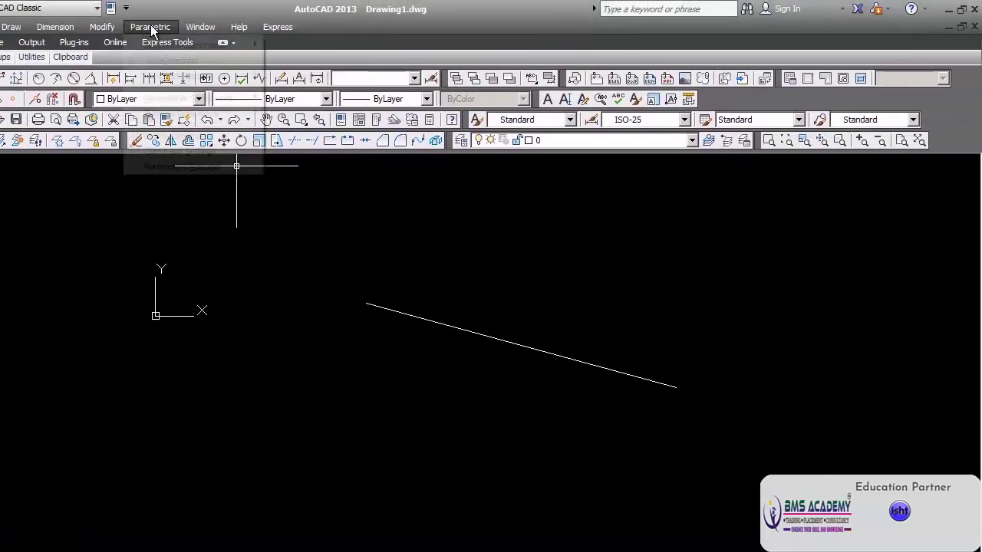
pyautogui.moveTo(152, 43)
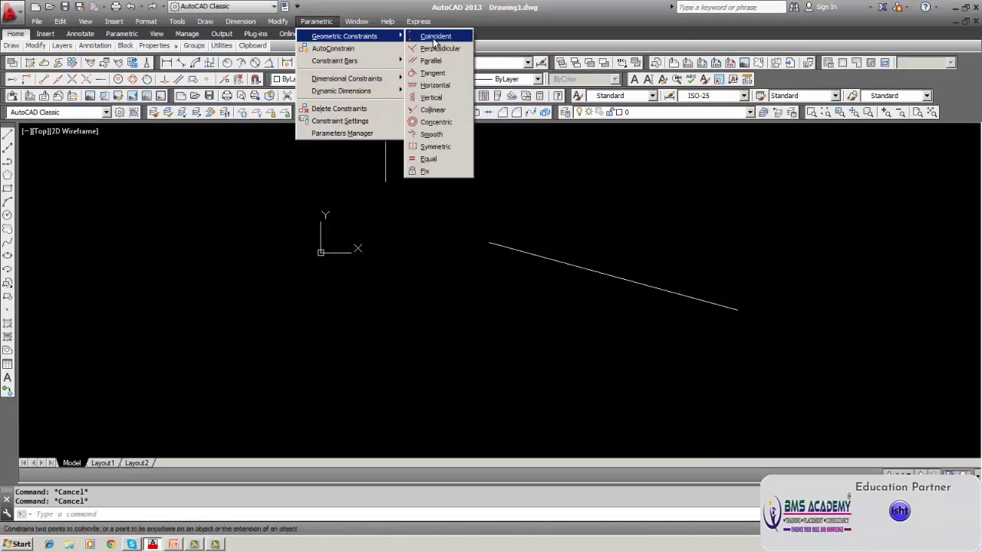
pyautogui.click(437, 172)
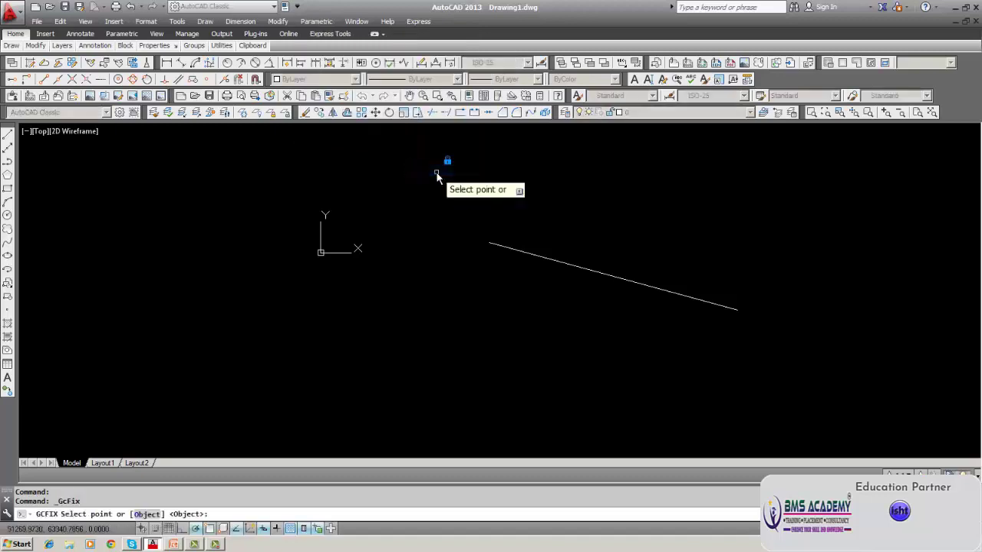
pyautogui.click(491, 244)
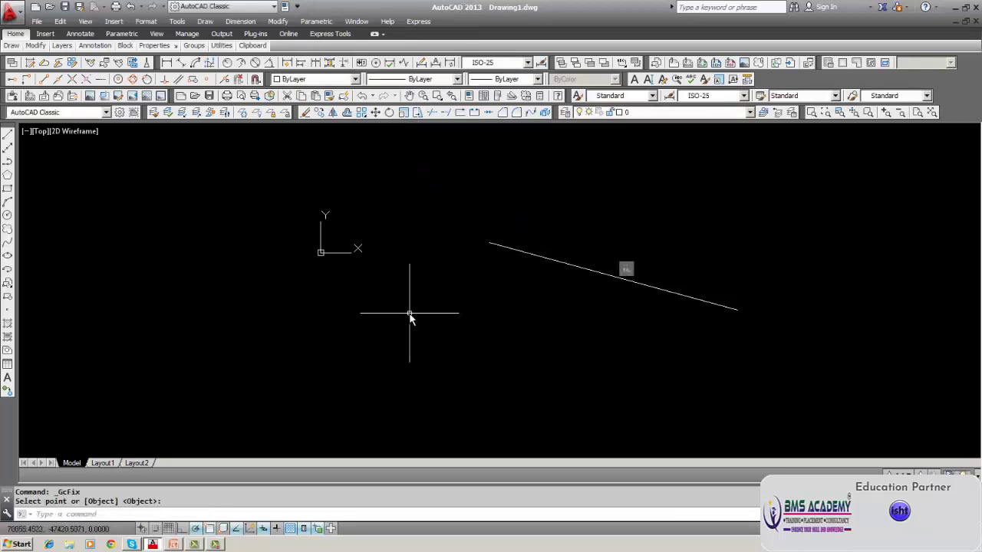
pyautogui.moveTo(627, 270)
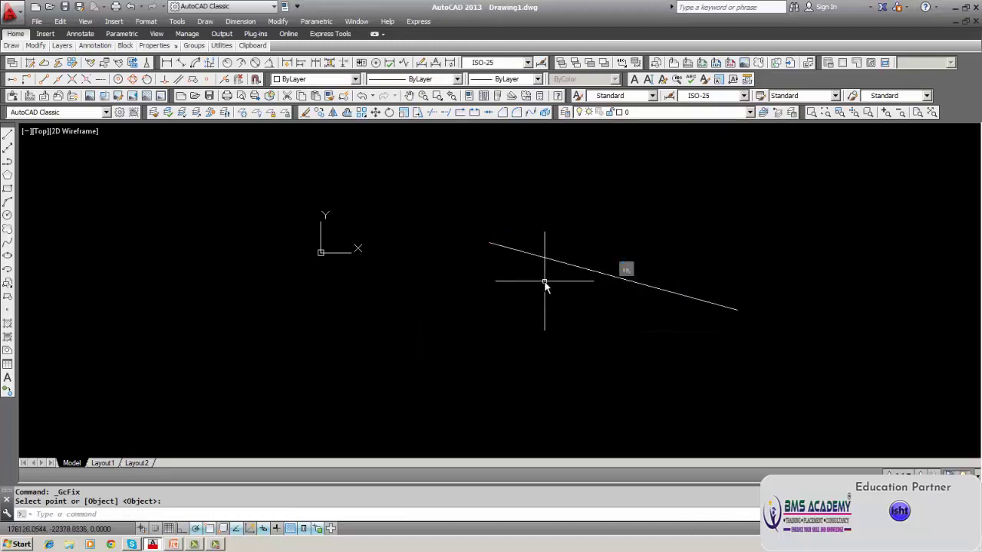
# - Try to move the sloping line with its upper-left endpoint fixed, using a base point in the empty space below it
pyautogui.press('Return')
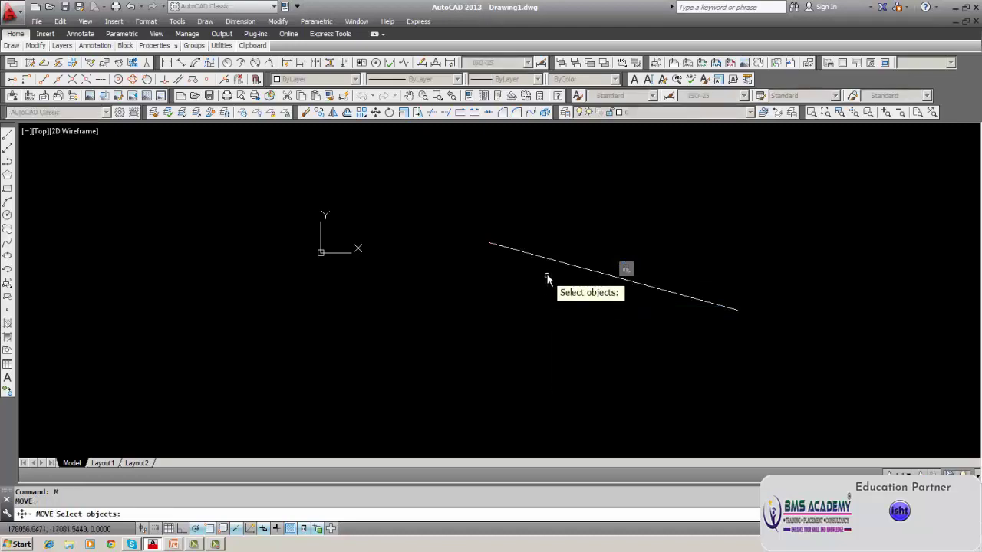
pyautogui.click(555, 266)
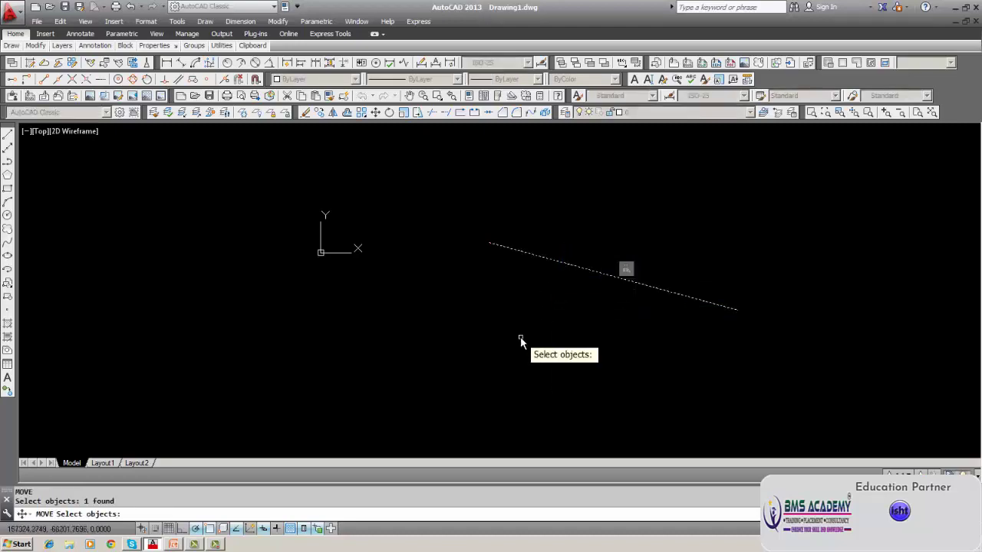
pyautogui.press('Return')
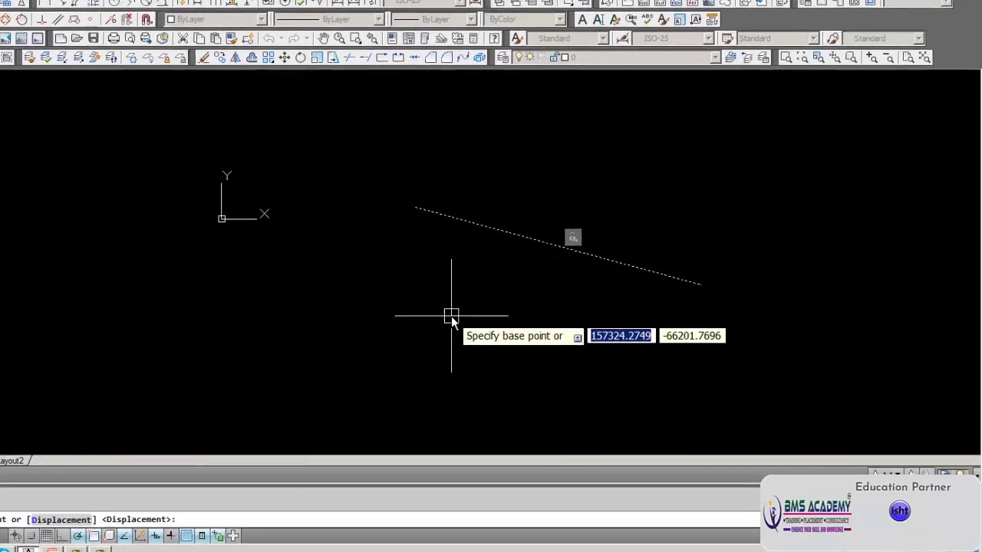
pyautogui.click(451, 318)
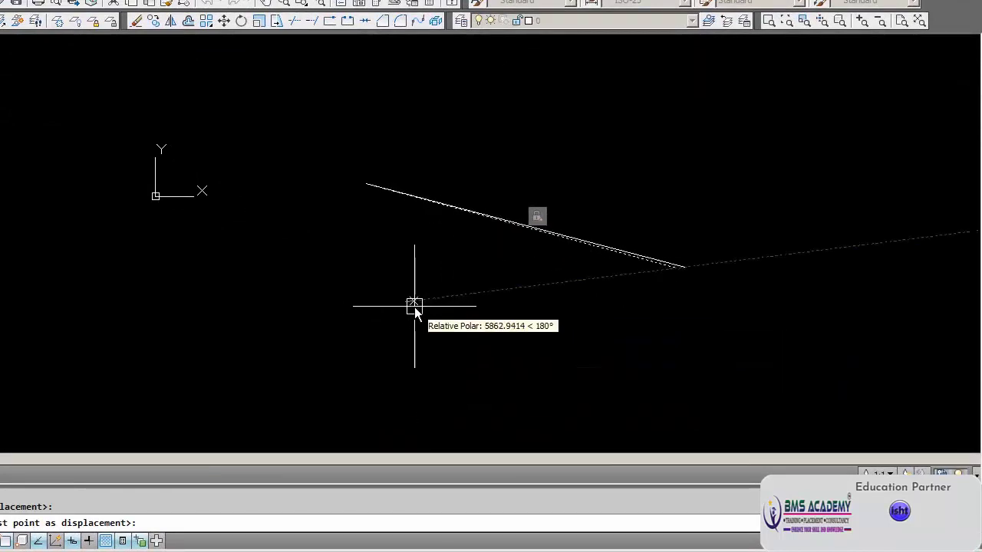
pyautogui.press('Escape')
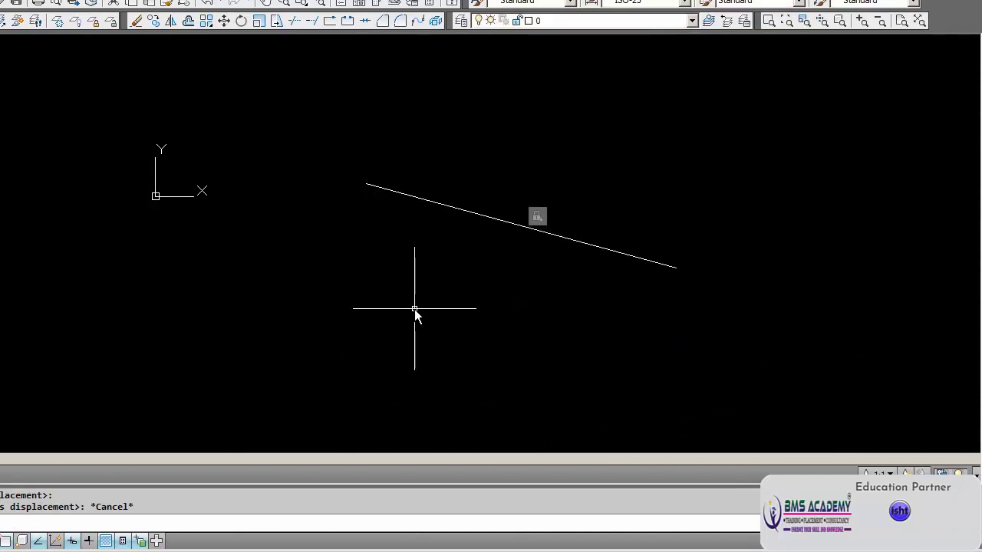
# - Try to rotate the sloping line about its free lower-right endpoint
pyautogui.write('RO')
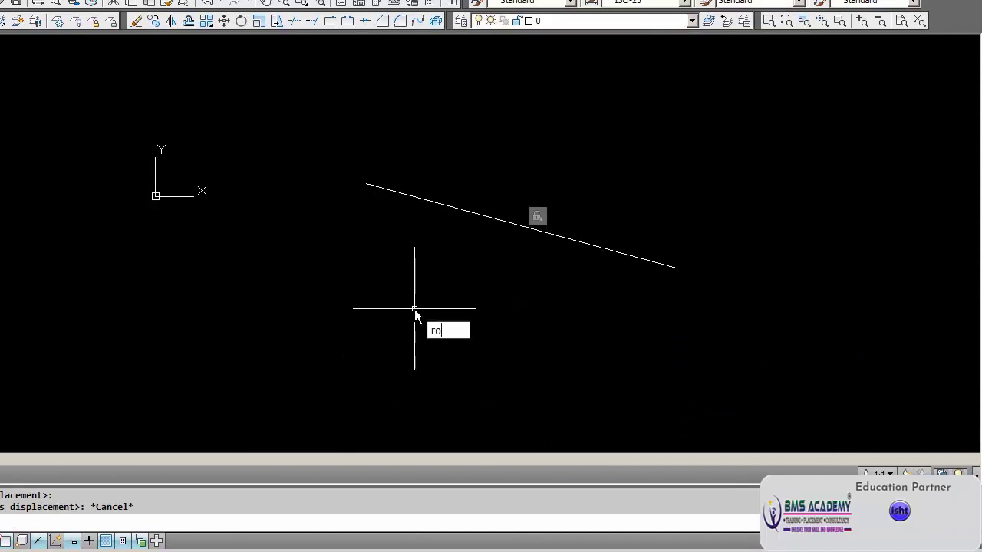
pyautogui.write('Tat')
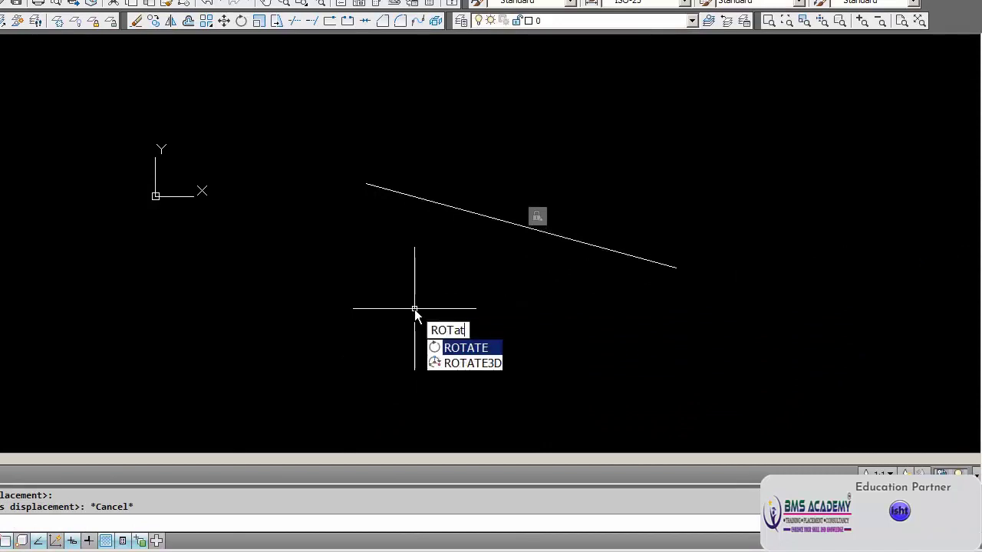
pyautogui.write('e')
pyautogui.press('Return')
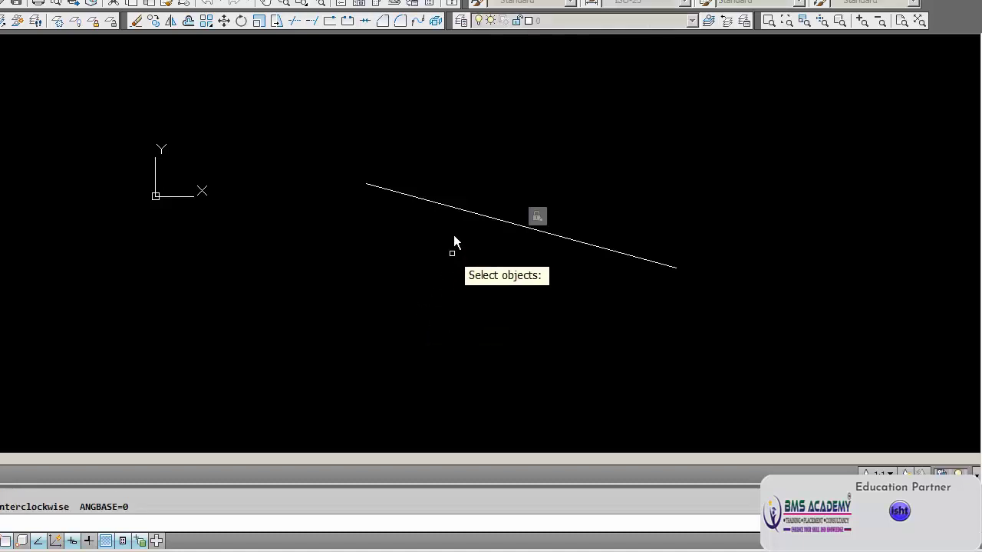
pyautogui.click(460, 209)
pyautogui.press('Return')
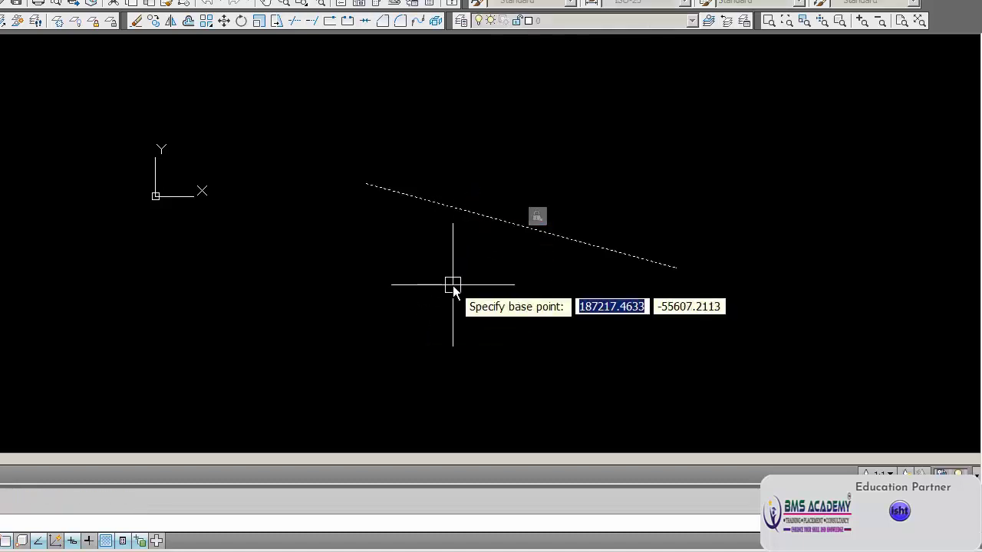
pyautogui.click(675, 268)
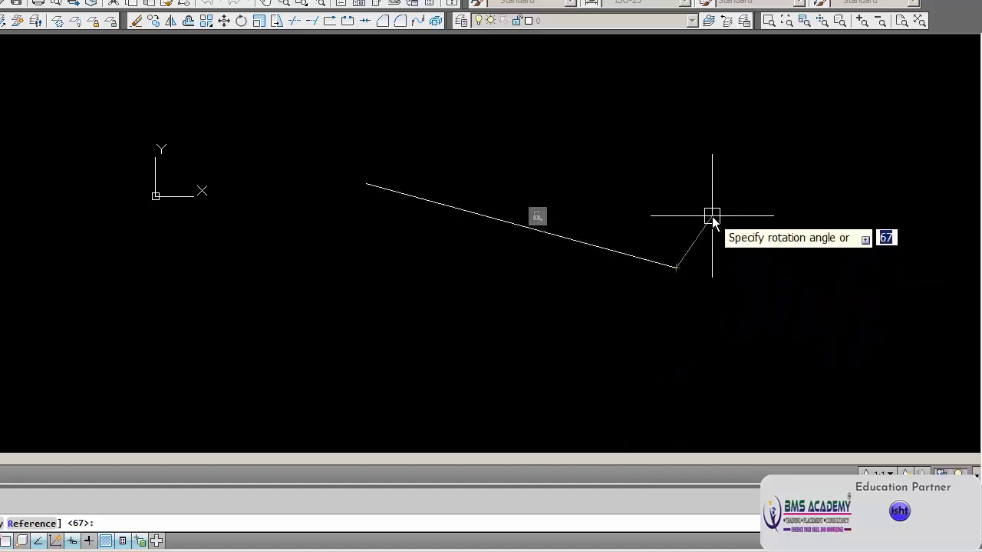
pyautogui.press('Escape')
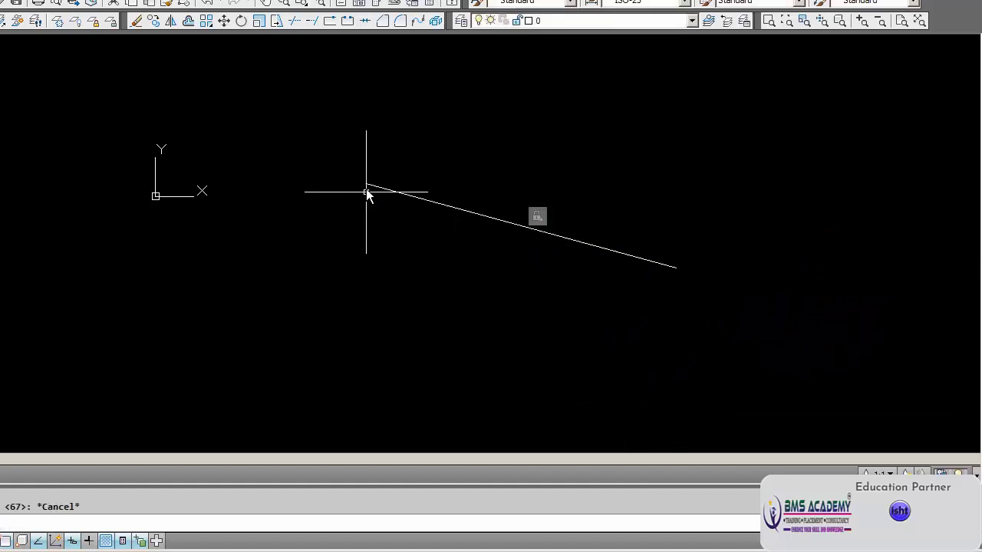
# - Try to rotate the sloping line about its fixed upper-left endpoint
pyautogui.write('ro')
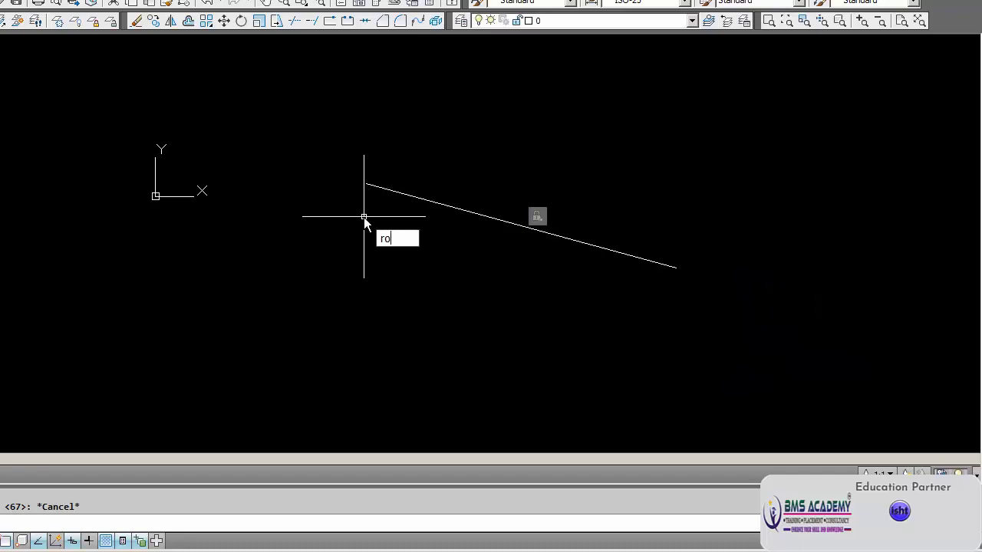
pyautogui.press('Return')
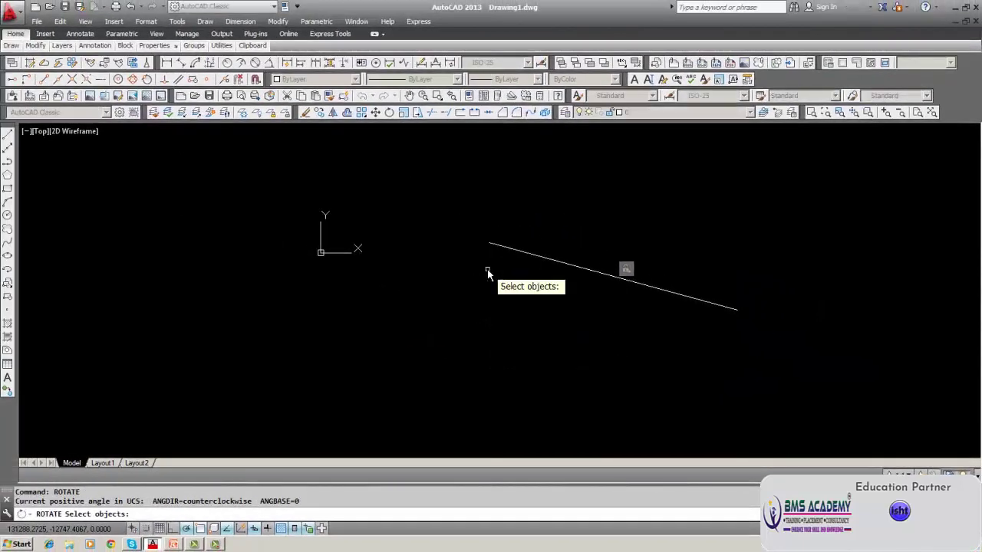
pyautogui.click(490, 246)
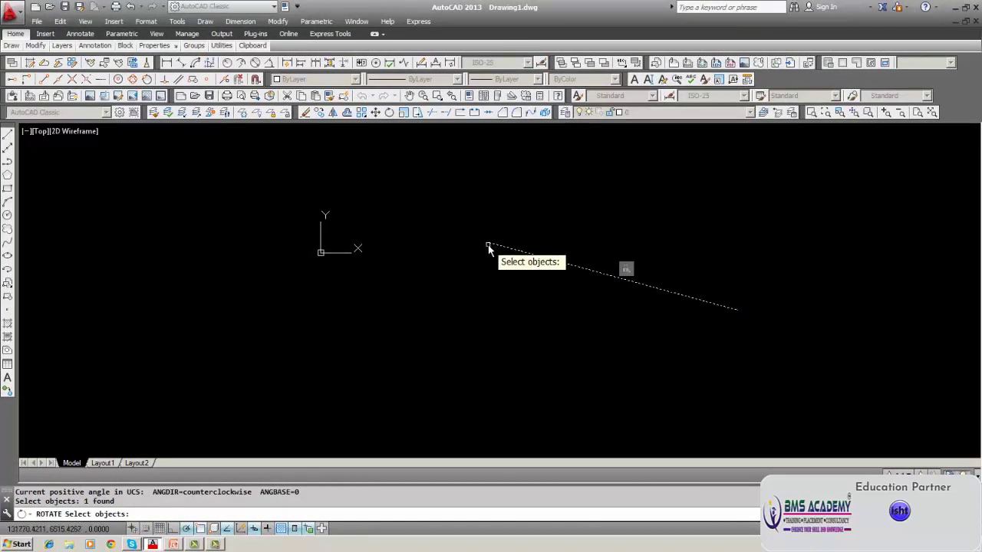
pyautogui.press('Return')
pyautogui.click(490, 245)
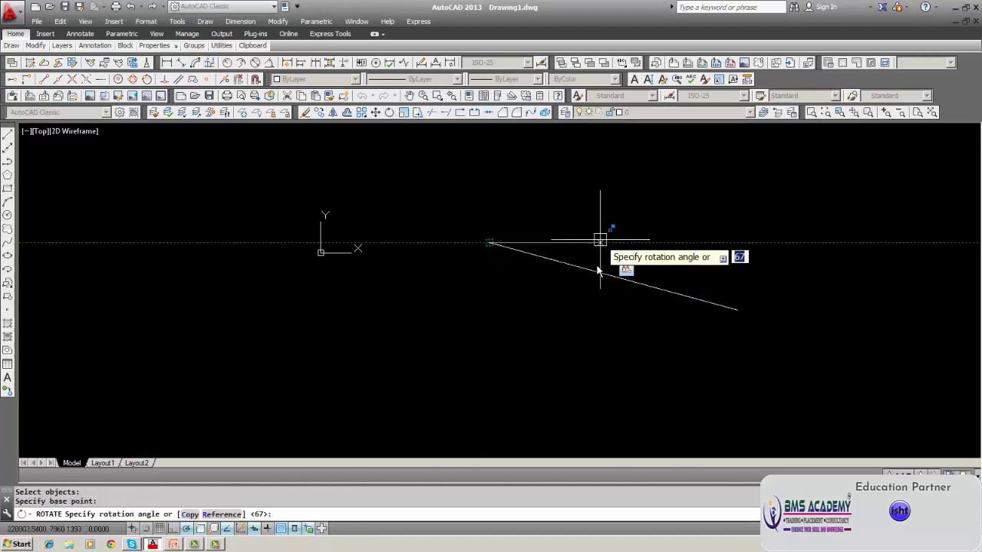
pyautogui.press('Escape')
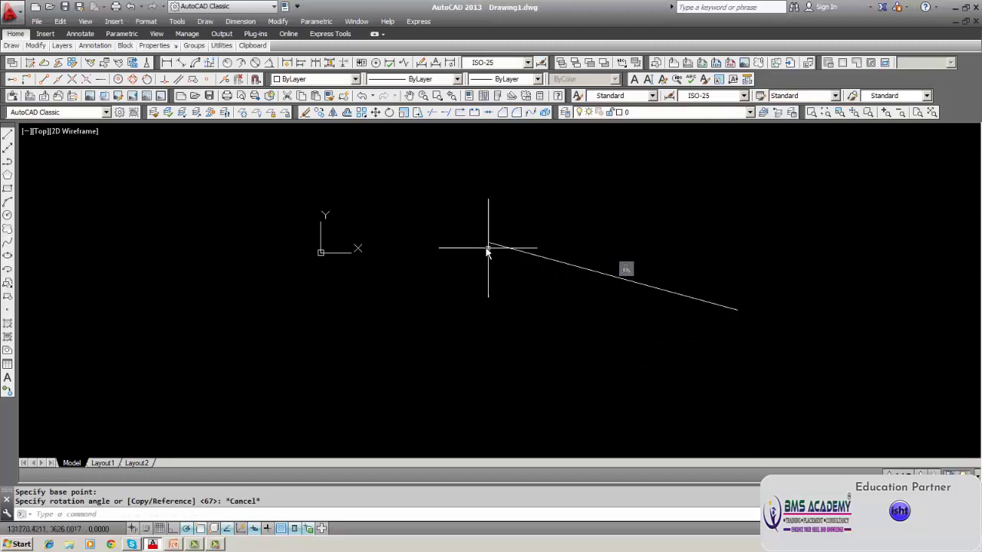
pyautogui.scroll(2, 488, 246)
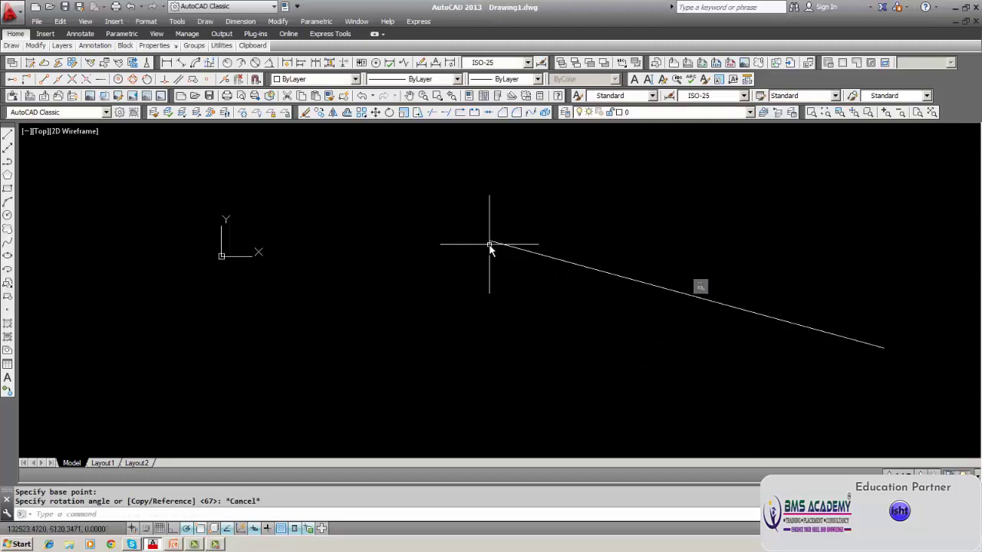
pyautogui.moveTo(490, 247)
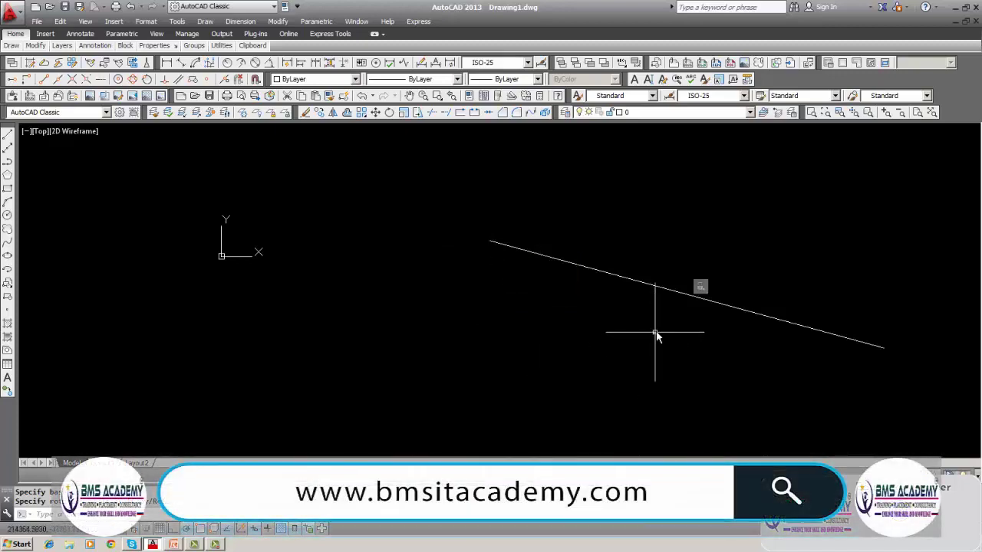
pyautogui.press('Escape')
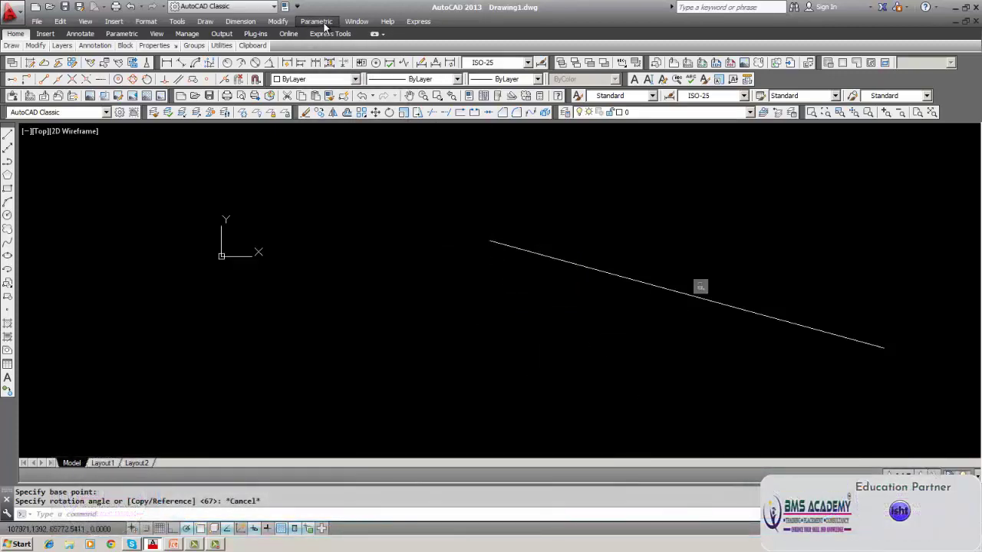
pyautogui.click(324, 23)
pyautogui.click(311, 265)
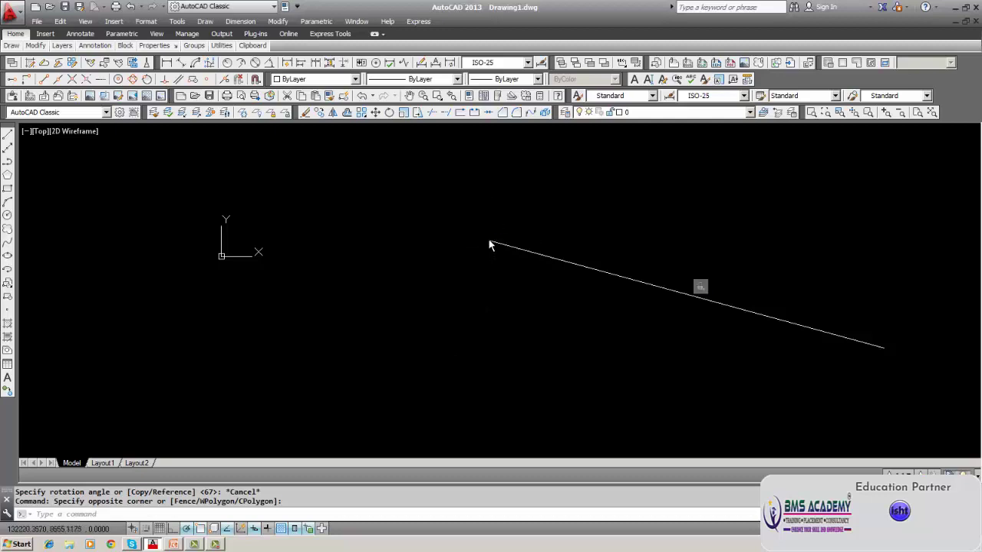
pyautogui.scroll(1, 488, 248)
pyautogui.scroll(-1, 478, 266)
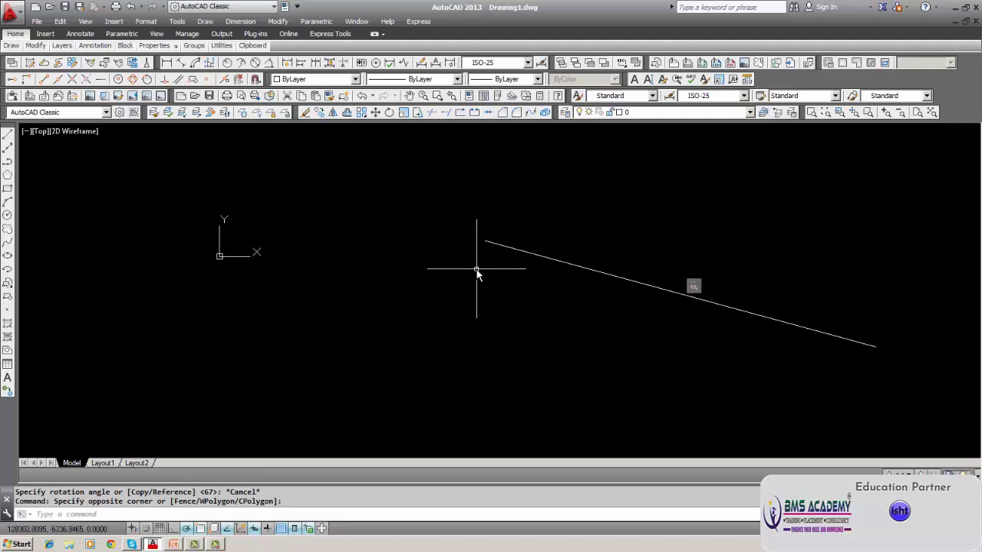
# - Move the sloping line a short distance to the right while its upper-left endpoint is fixed
pyautogui.write('m')
pyautogui.press('Return')
pyautogui.click(521, 252)
pyautogui.press('Return')
pyautogui.click(483, 285)
pyautogui.click(513, 287)
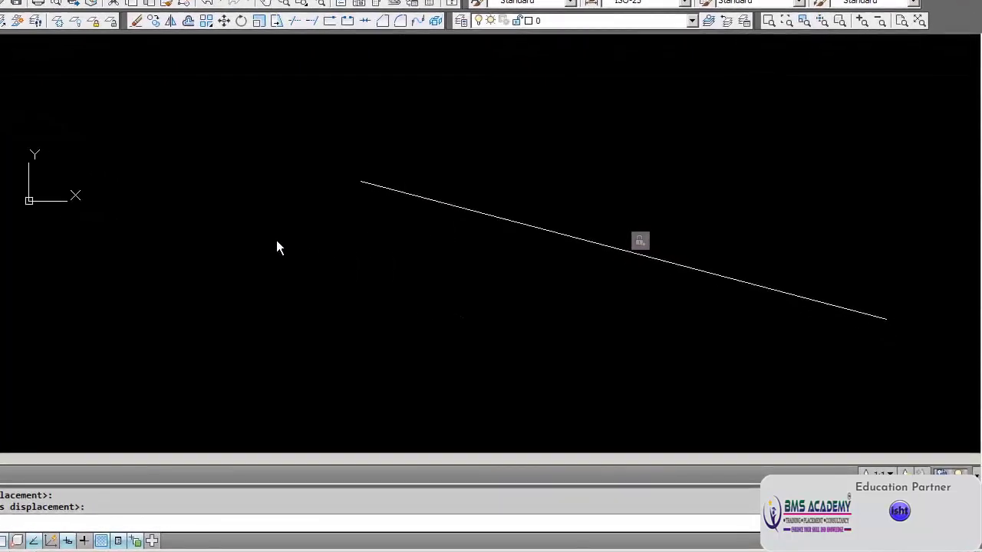
pyautogui.rightClick(278, 247)
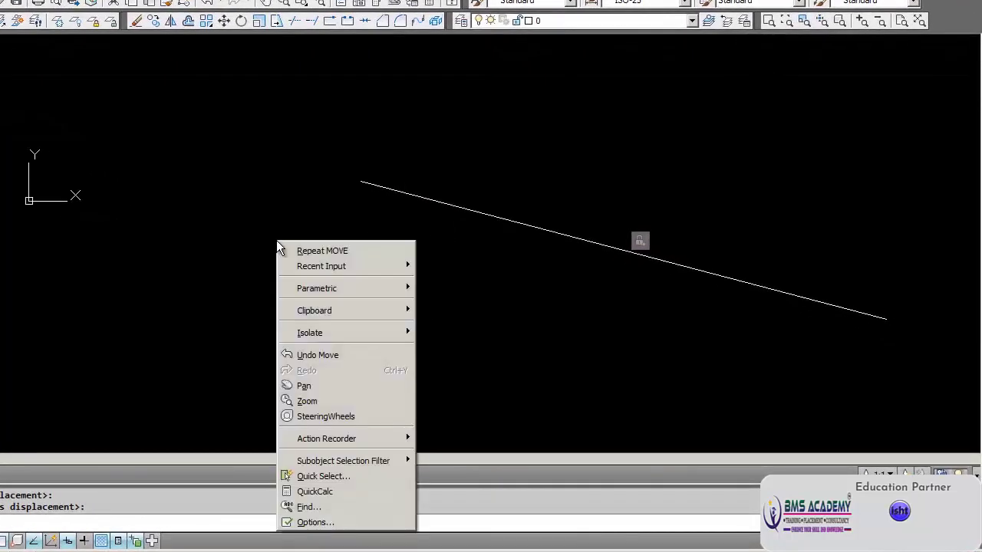
pyautogui.click(538, 304)
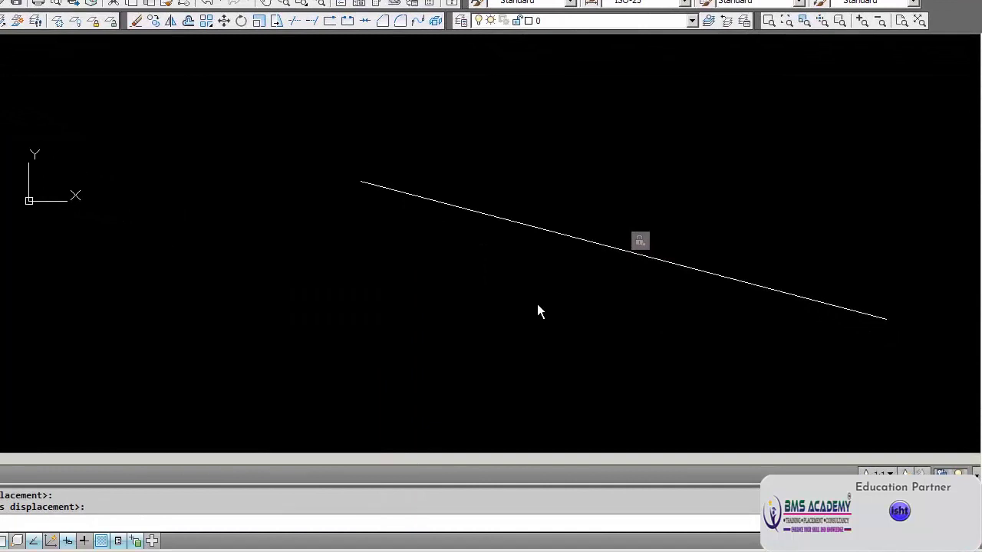
pyautogui.click(499, 266)
pyautogui.click(464, 335)
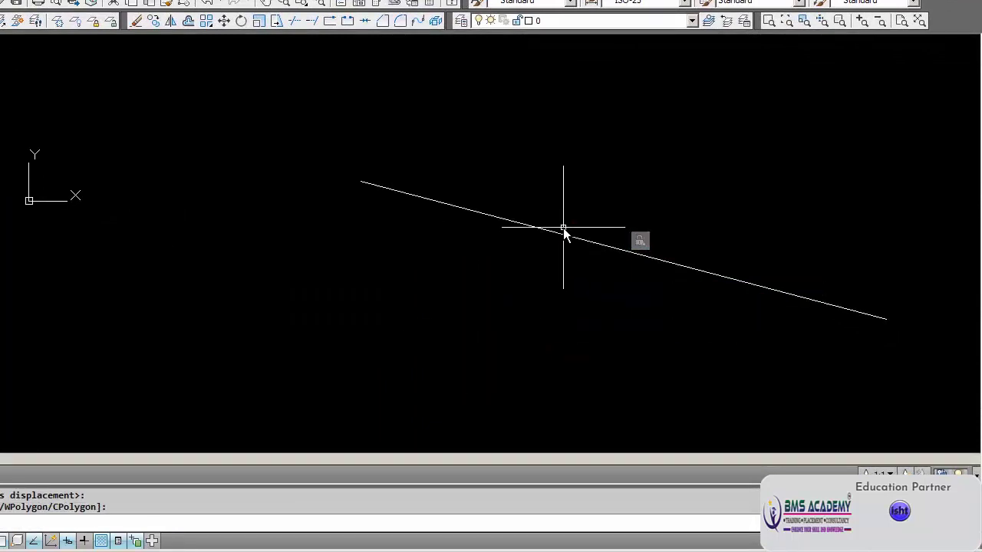
pyautogui.moveTo(558, 234)
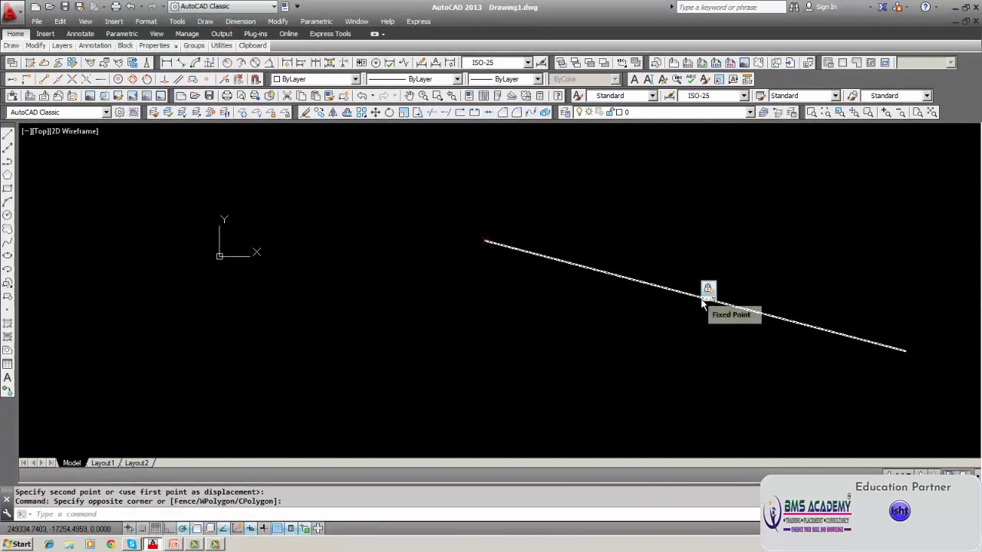
# - Hide all dynamic dimensions in the drawing
pyautogui.click(316, 21)
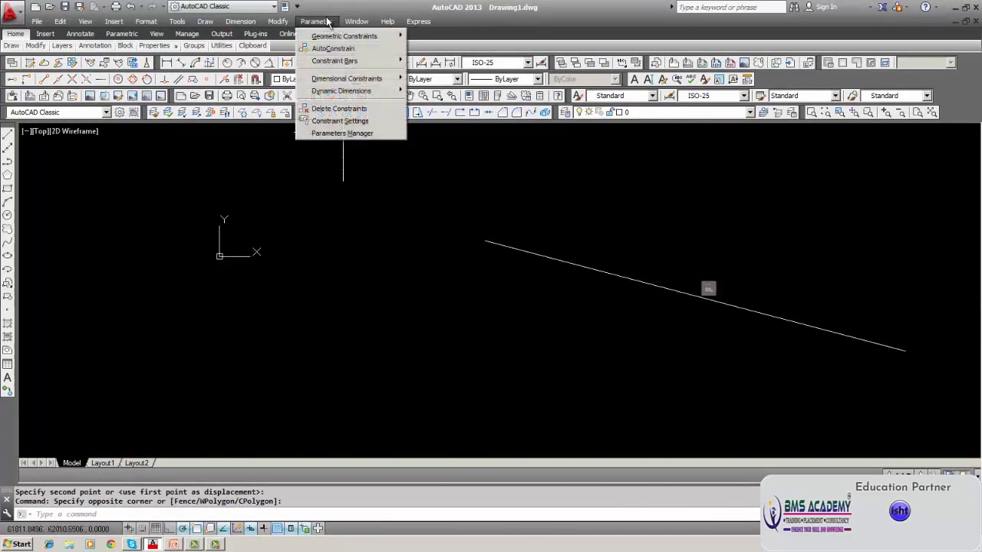
pyautogui.moveTo(335, 91)
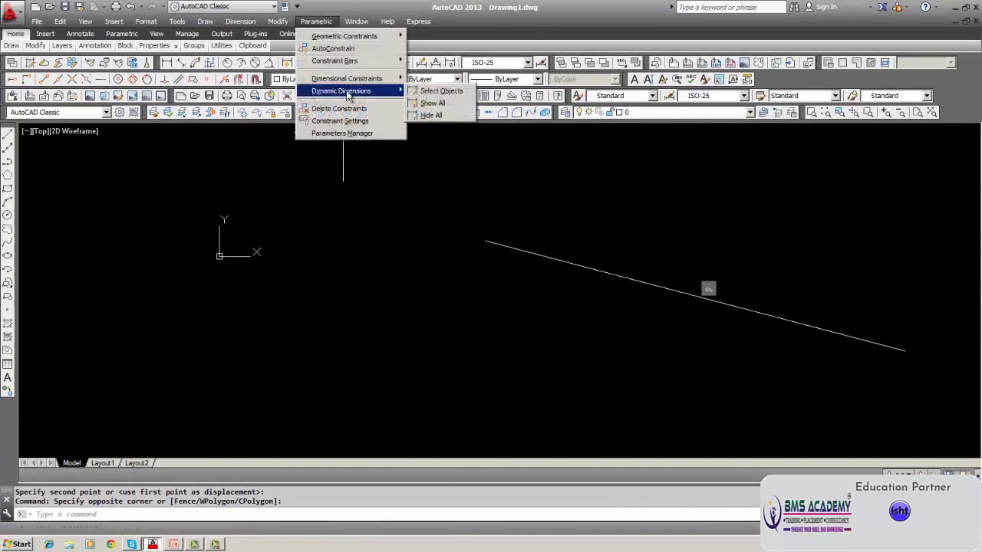
pyautogui.click(431, 115)
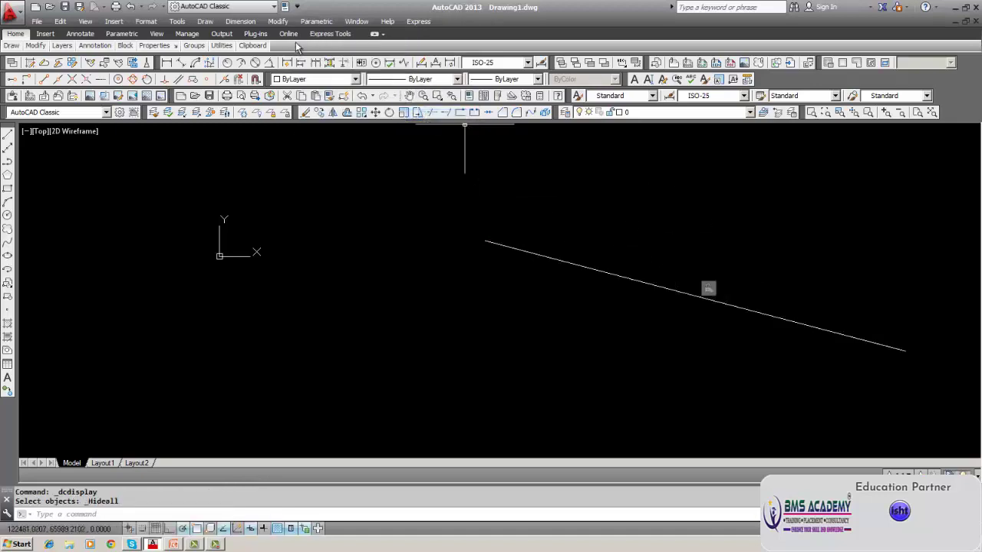
pyautogui.click(316, 21)
pyautogui.moveTo(383, 91)
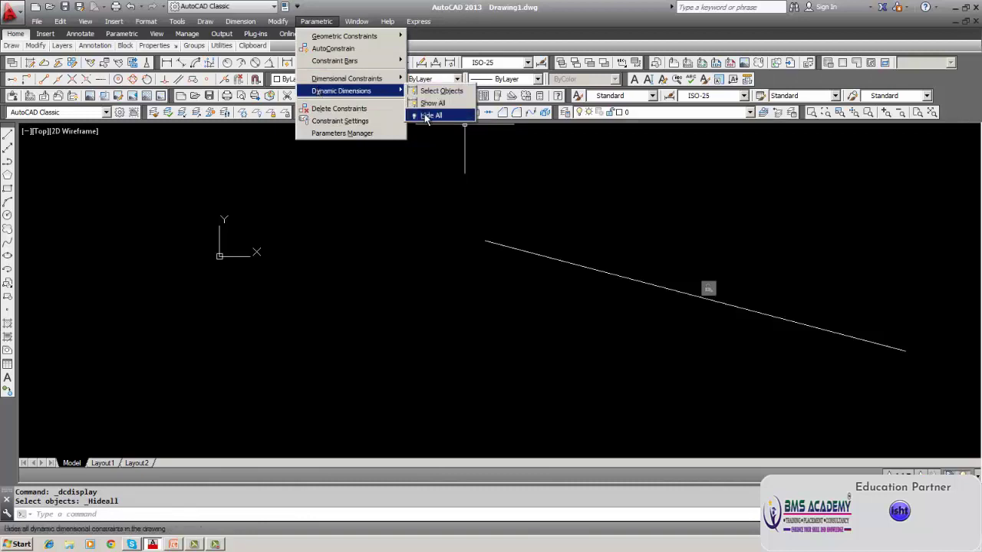
pyautogui.doubleClick(424, 115)
pyautogui.moveTo(644, 284); pyautogui.dragTo(510, 256, button='middle')
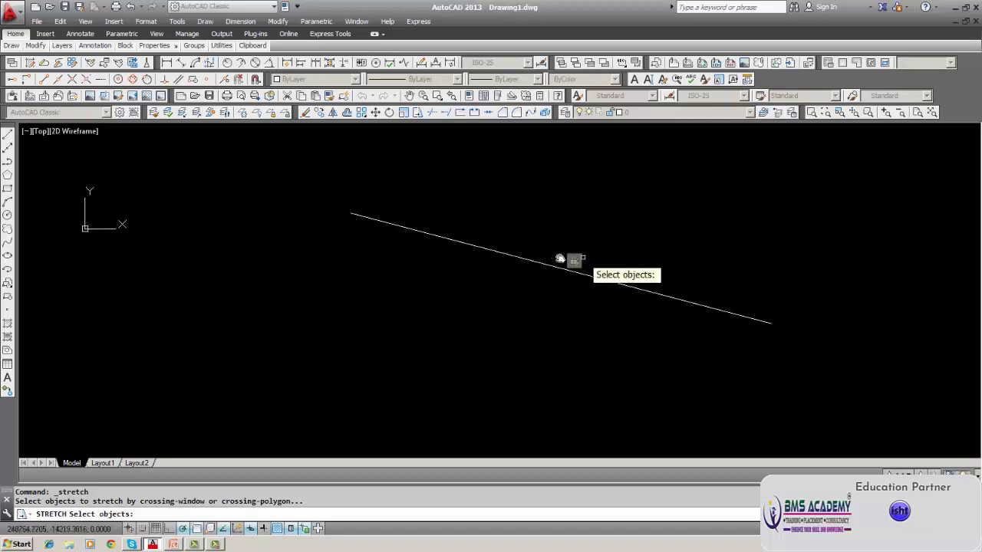
pyautogui.press('Escape')
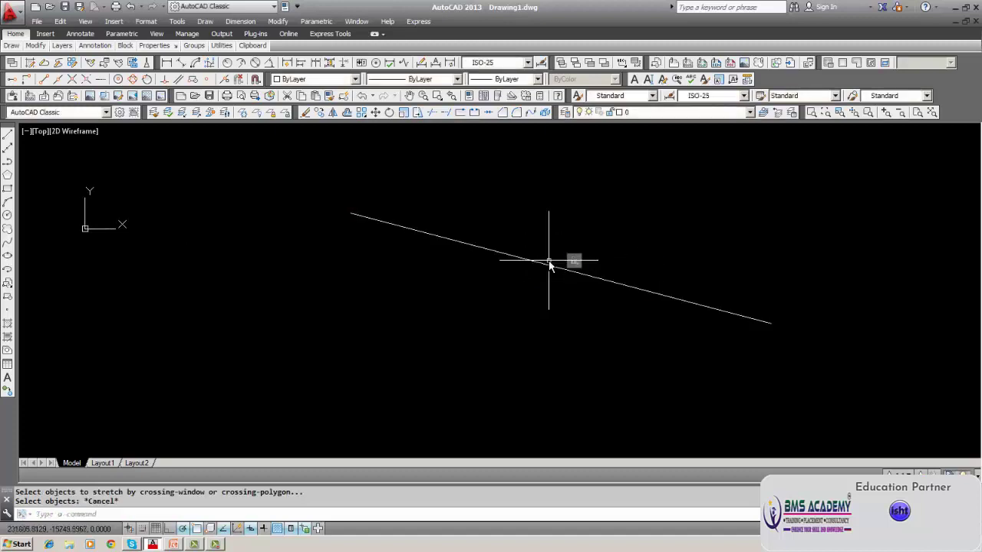
pyautogui.click(584, 301)
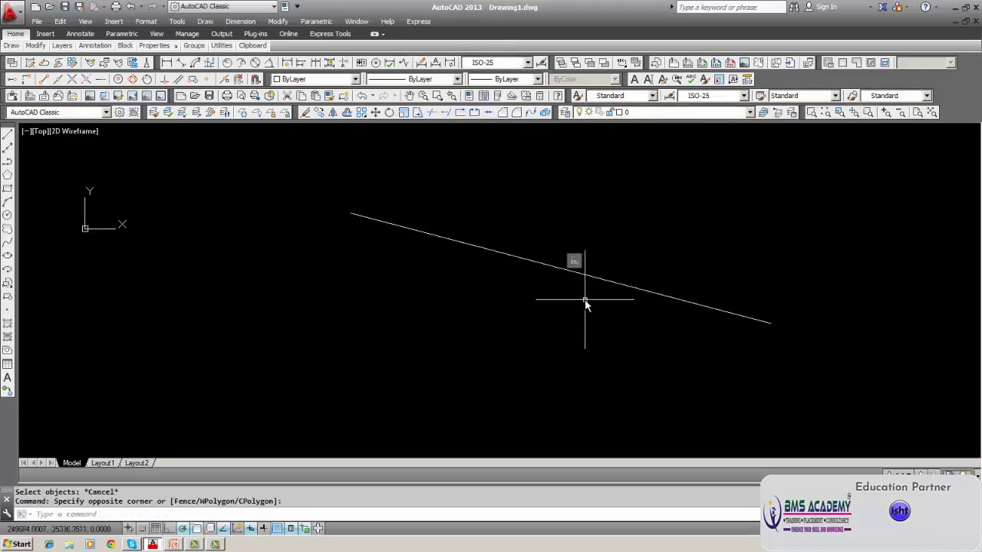
pyautogui.click(555, 239)
pyautogui.click(579, 310)
pyautogui.press('Escape')
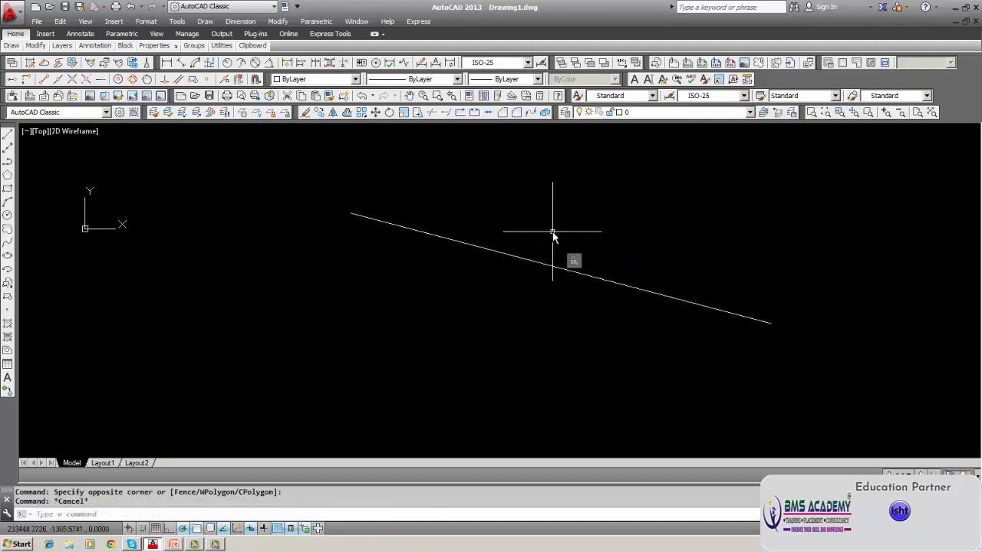
pyautogui.click(552, 231)
pyautogui.click(600, 284)
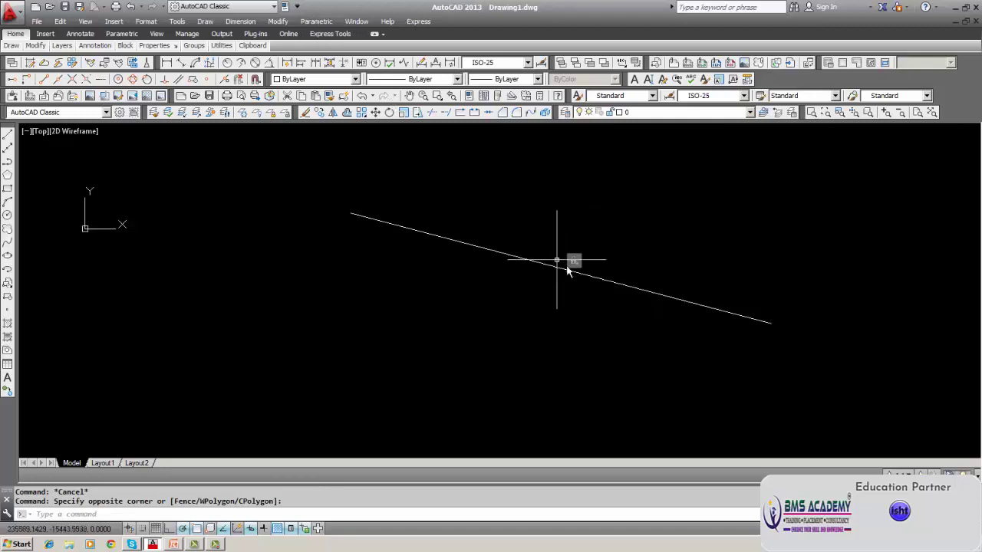
# - Set the display of all dynamic dimensions in the drawing again, leaving them hidden
pyautogui.moveTo(573, 265)
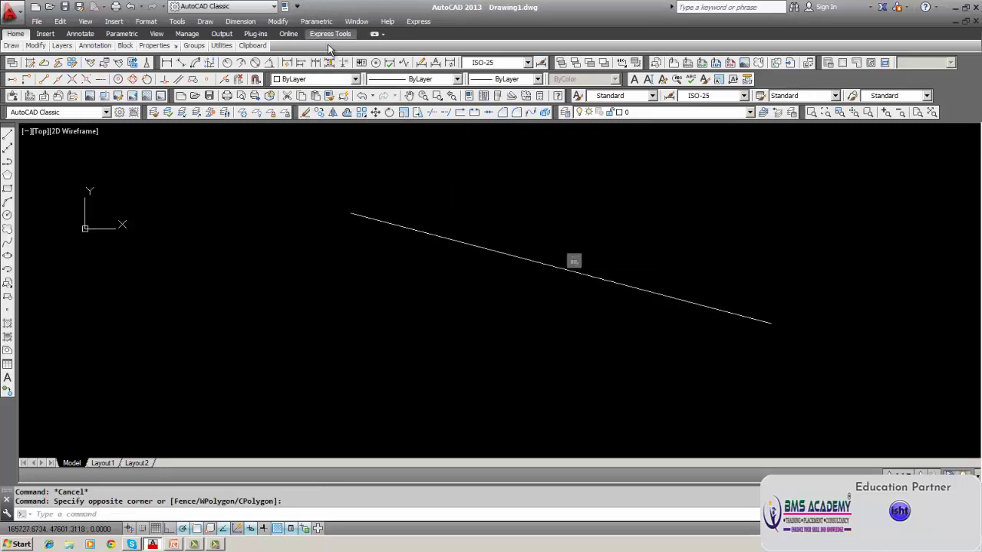
pyautogui.click(316, 21)
pyautogui.moveTo(329, 92)
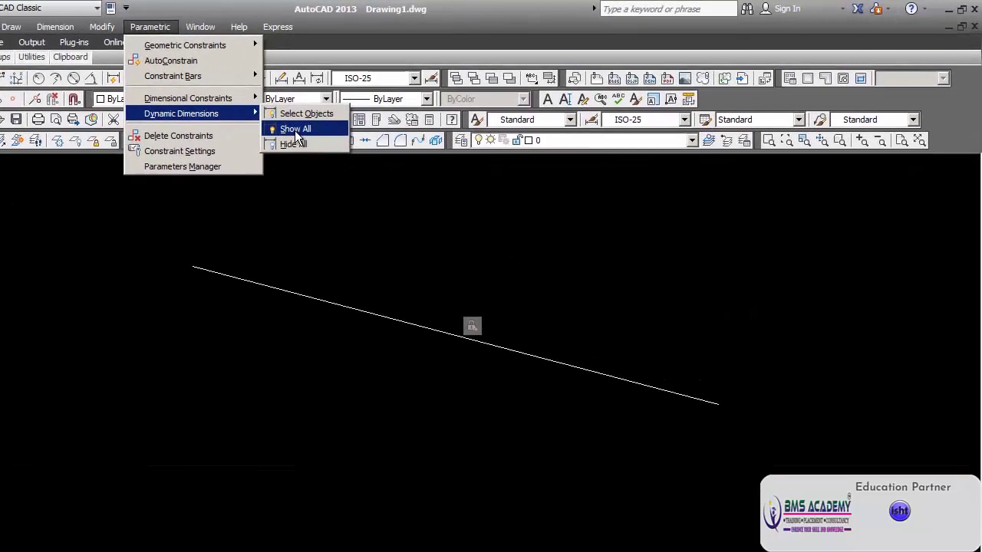
pyautogui.click(431, 115)
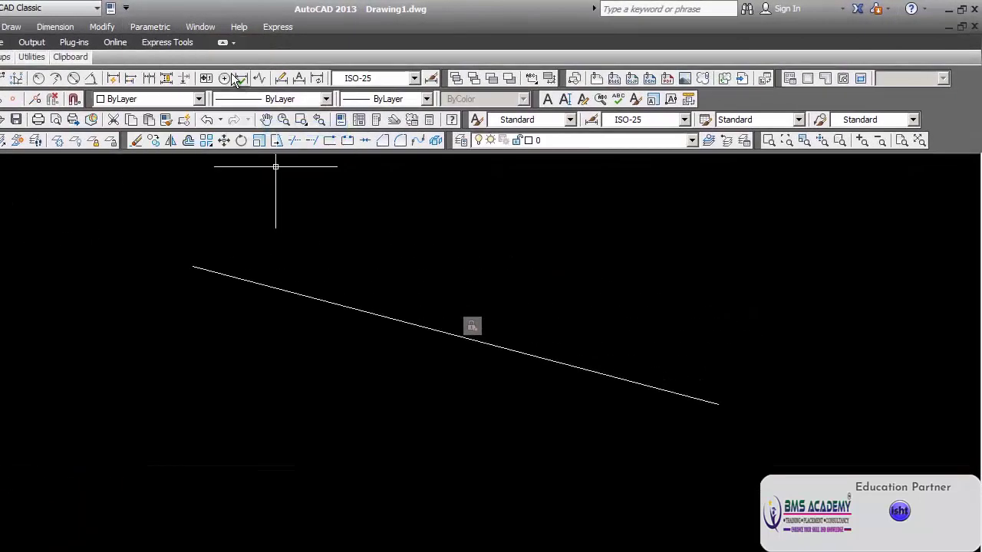
pyautogui.click(150, 27)
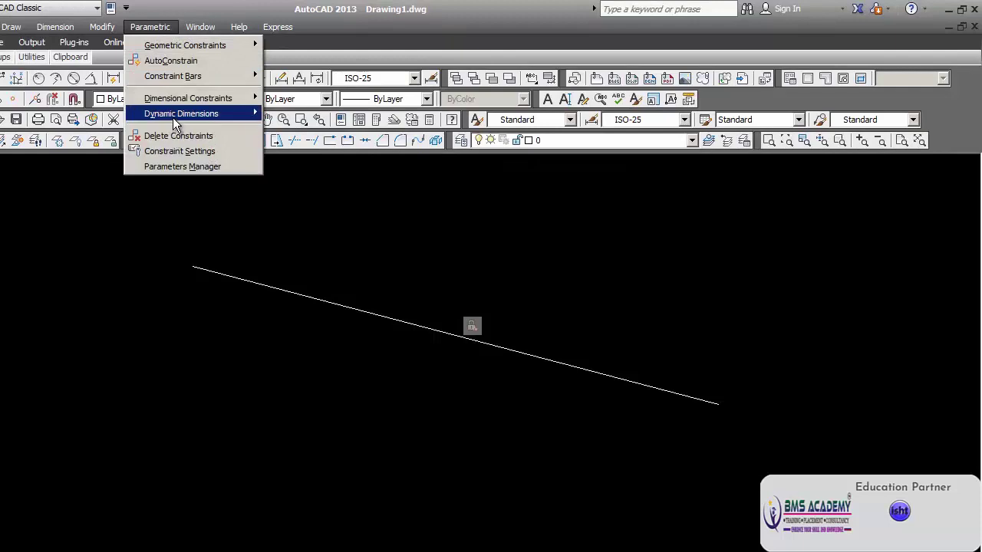
pyautogui.moveTo(176, 115)
pyautogui.click(282, 146)
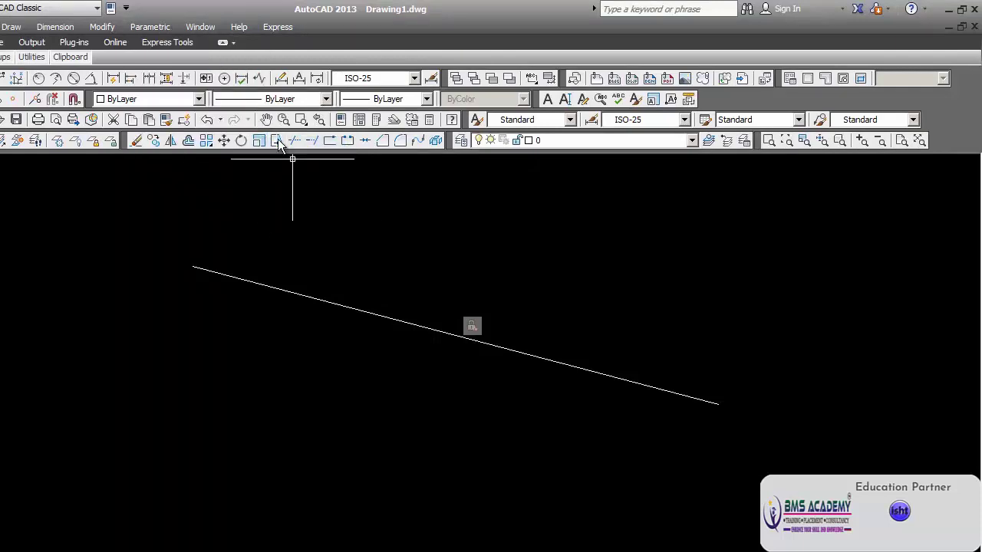
pyautogui.click(167, 29)
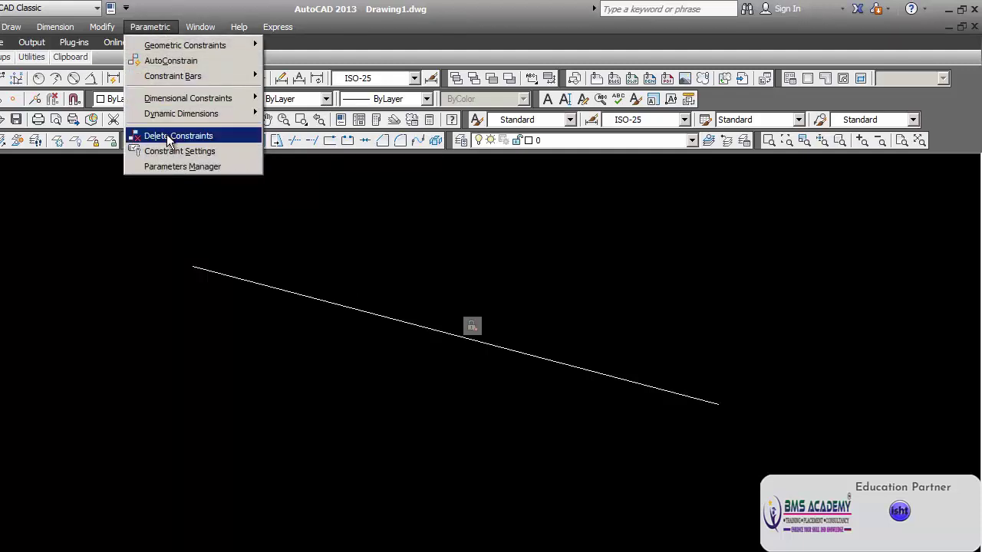
pyautogui.click(167, 137)
pyautogui.click(416, 325)
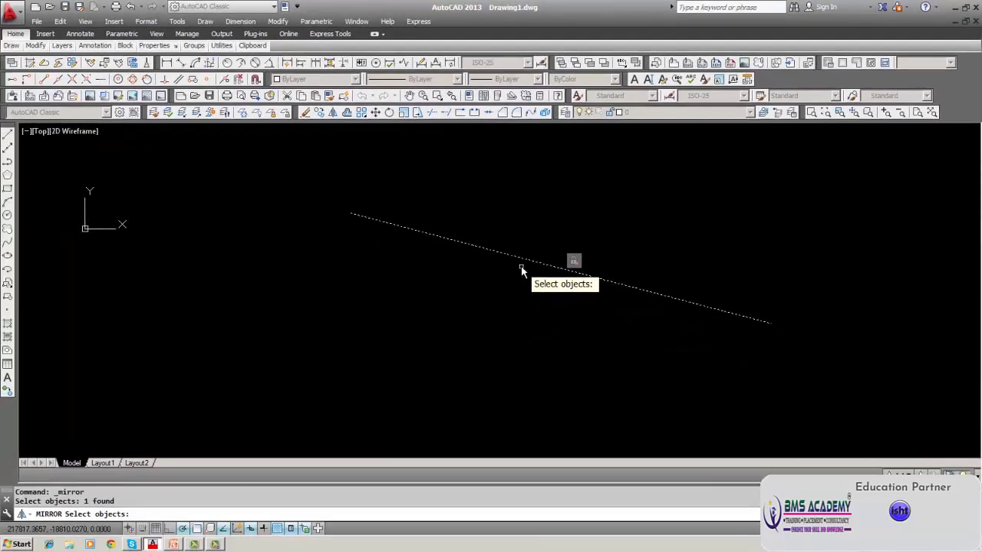
pyautogui.press('Return')
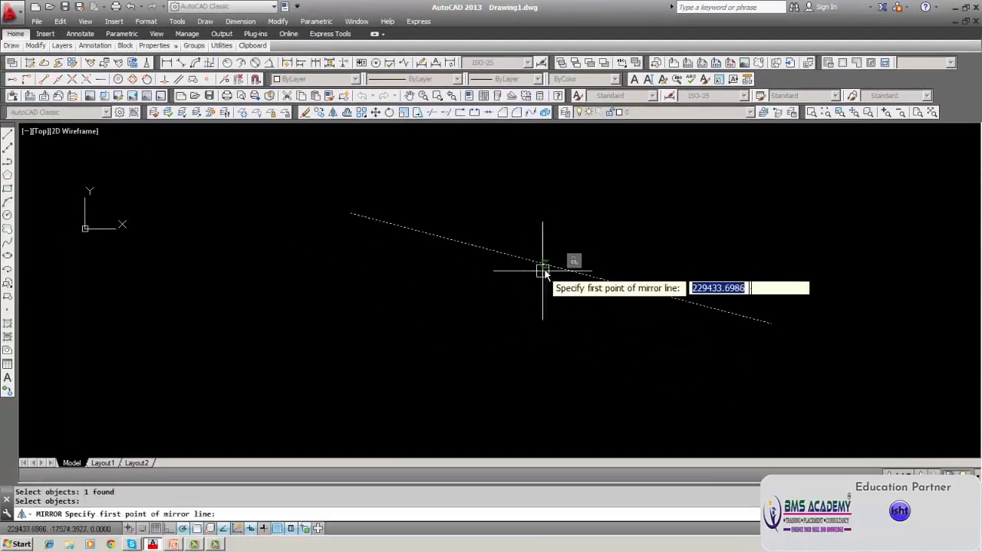
pyautogui.press('Escape')
pyautogui.click(557, 278)
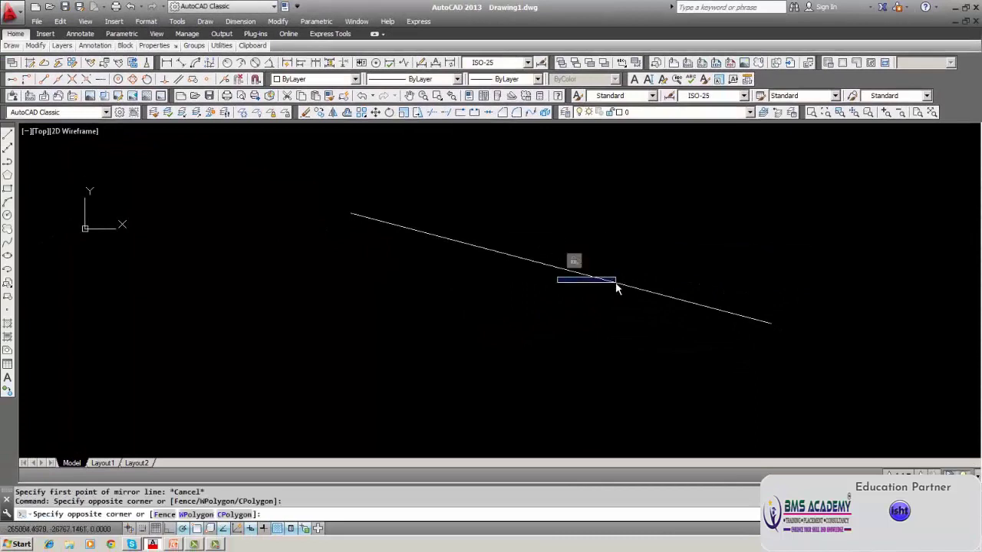
pyautogui.click(565, 261)
pyautogui.press('Escape')
pyautogui.press('Escape')
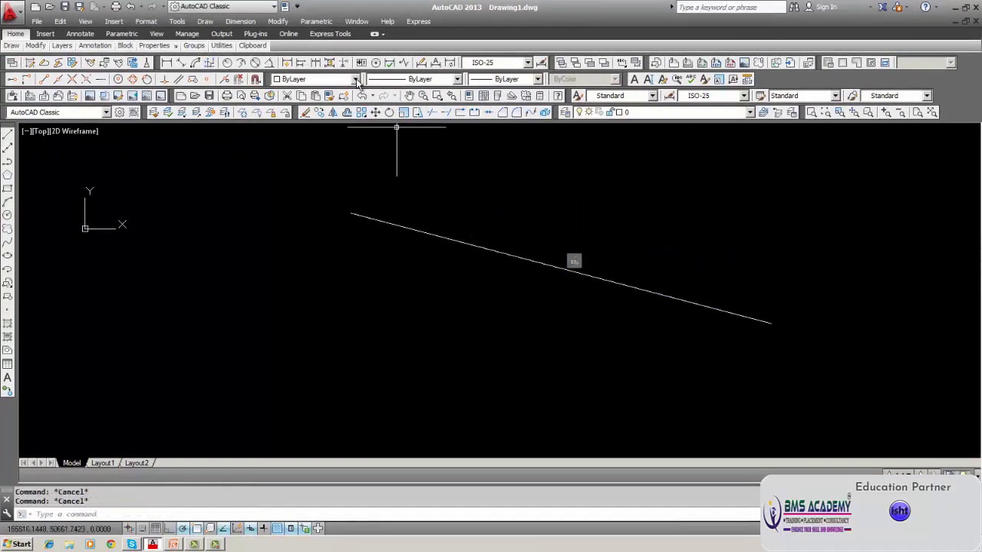
# - Delete all geometric constraints from the sloping line with Delete Constraints
pyautogui.click(329, 23)
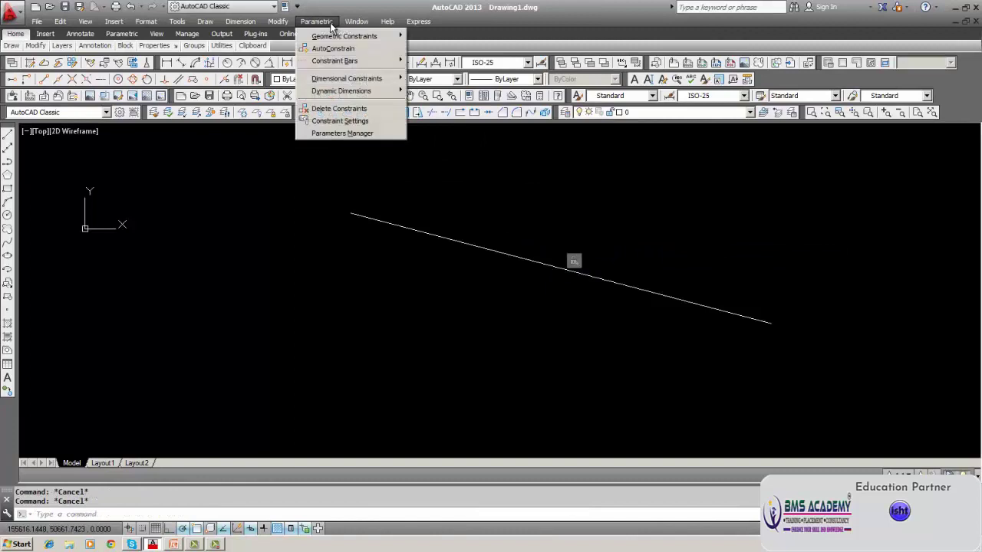
pyautogui.click(330, 108)
pyautogui.press('Return')
pyautogui.click(340, 149)
pyautogui.click(830, 379)
pyautogui.press('Return')
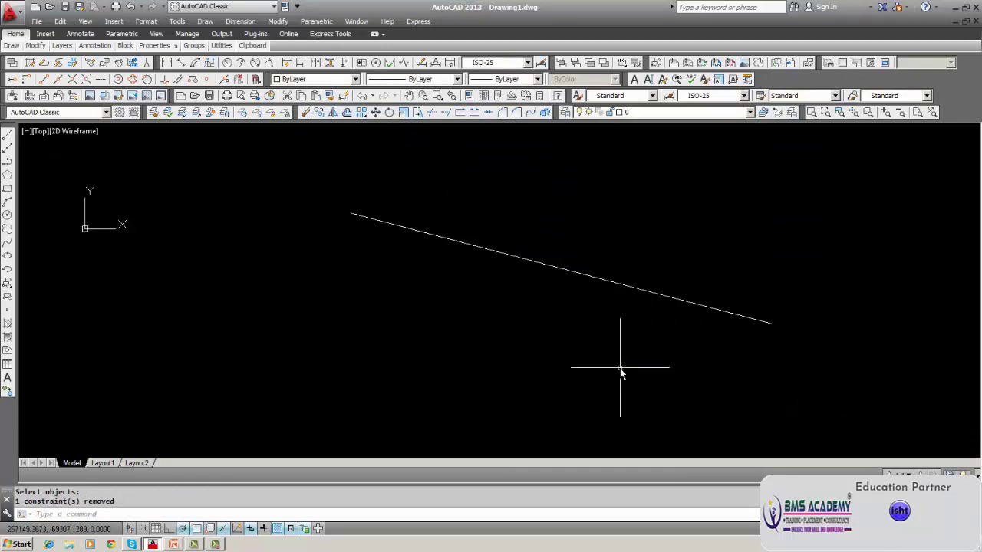
# - Move the unconstrained sloping line about 61,000 units in the positive X direction
pyautogui.write('m')
pyautogui.press('Return')
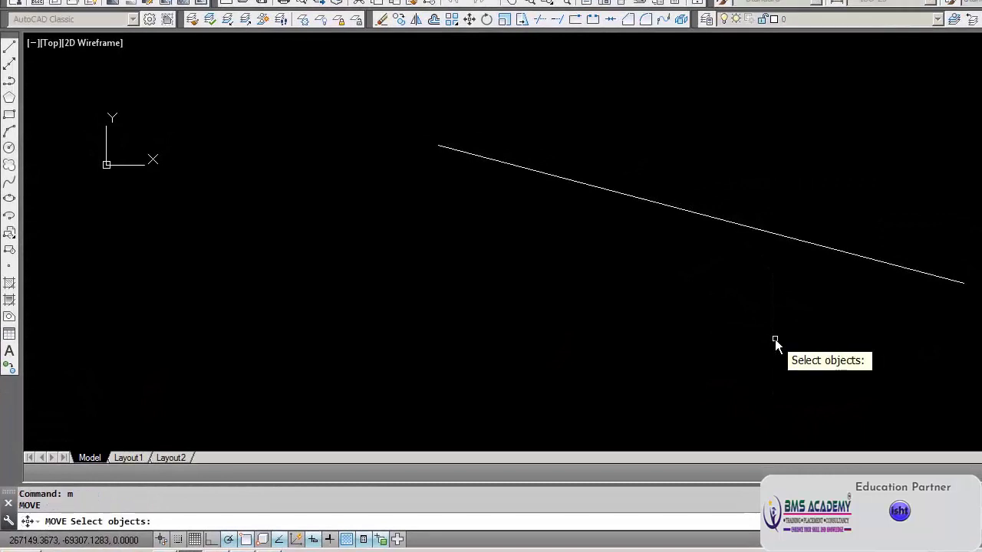
pyautogui.click(761, 228)
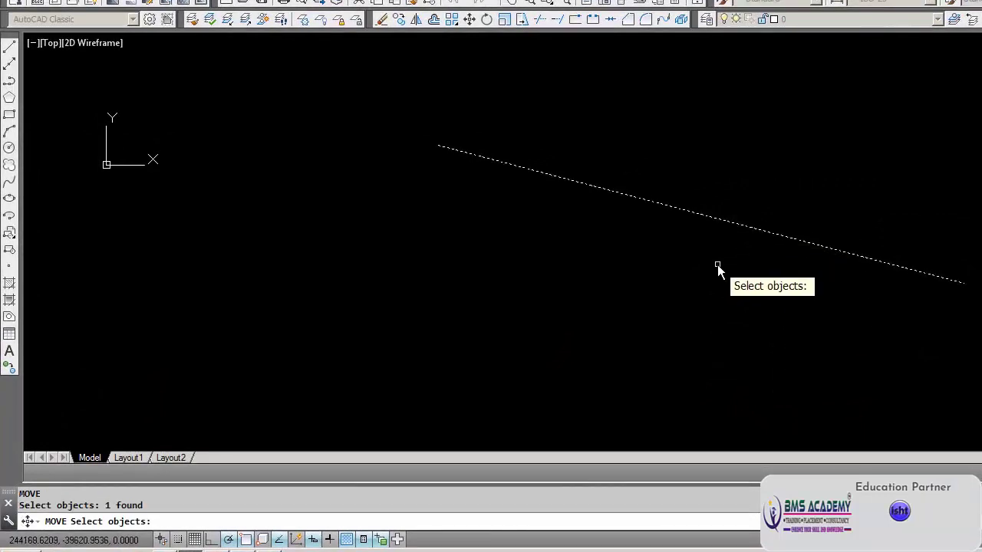
pyautogui.press('Return')
pyautogui.click(717, 264)
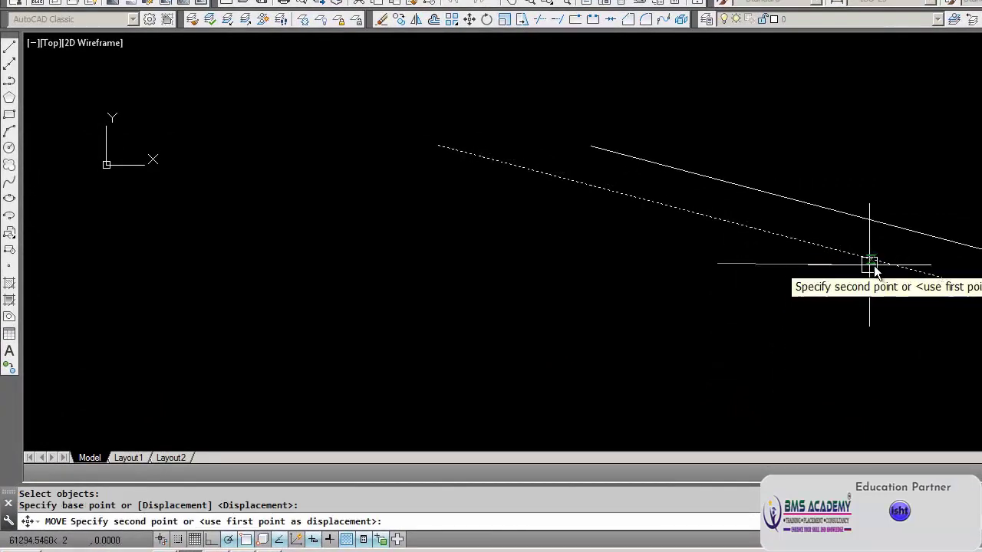
pyautogui.click(874, 264)
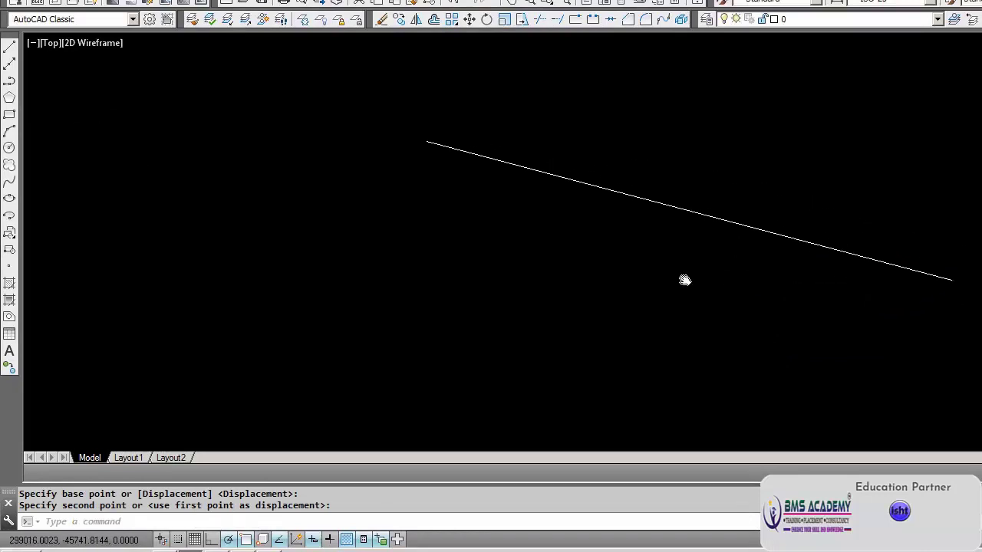
pyautogui.press('Escape')
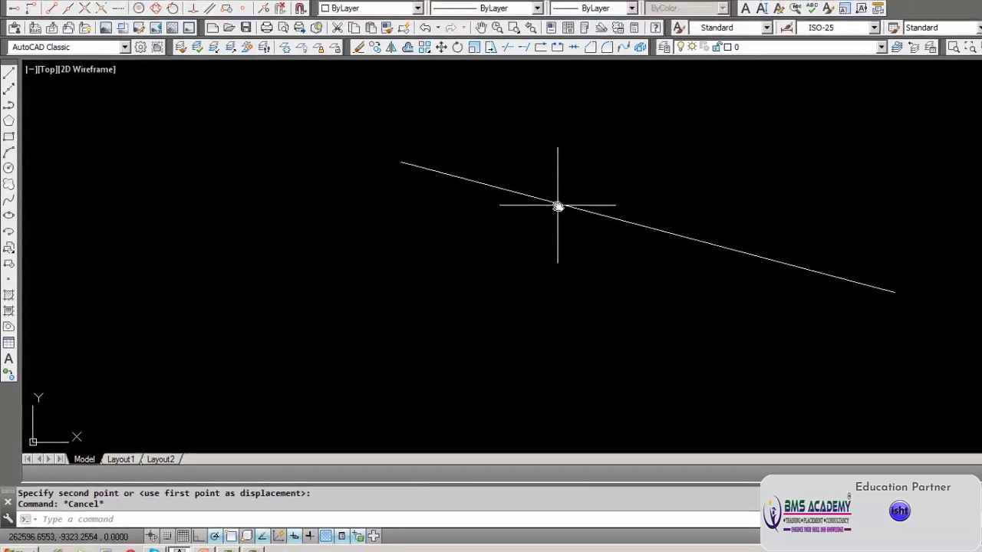
# - Apply a Horizontal geometric constraint to the sloping line
pyautogui.click(327, 25)
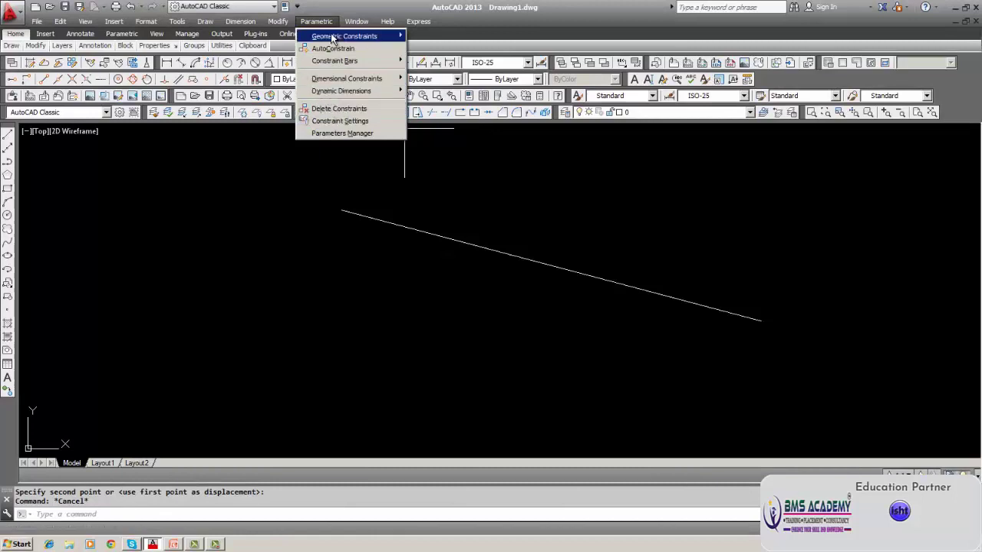
pyautogui.moveTo(333, 36)
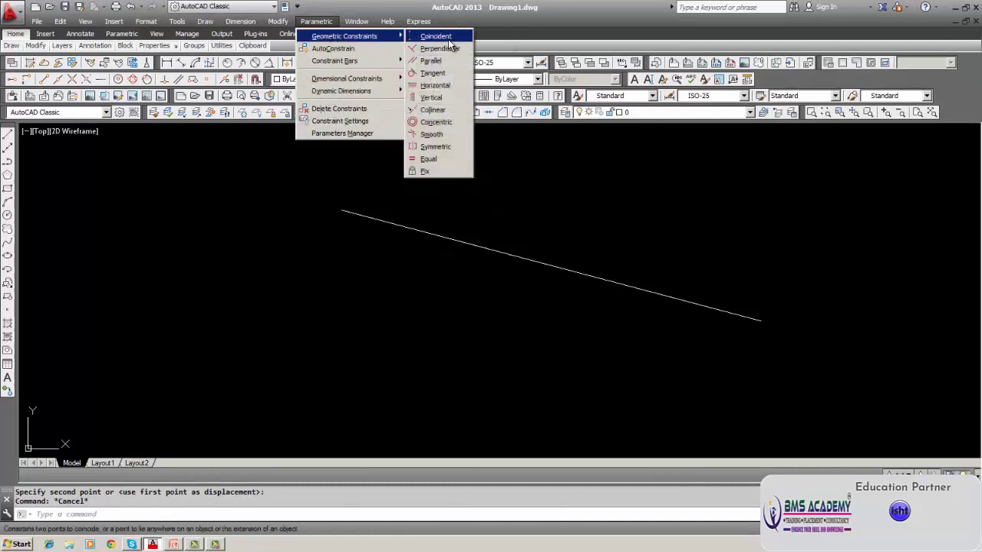
pyautogui.click(442, 86)
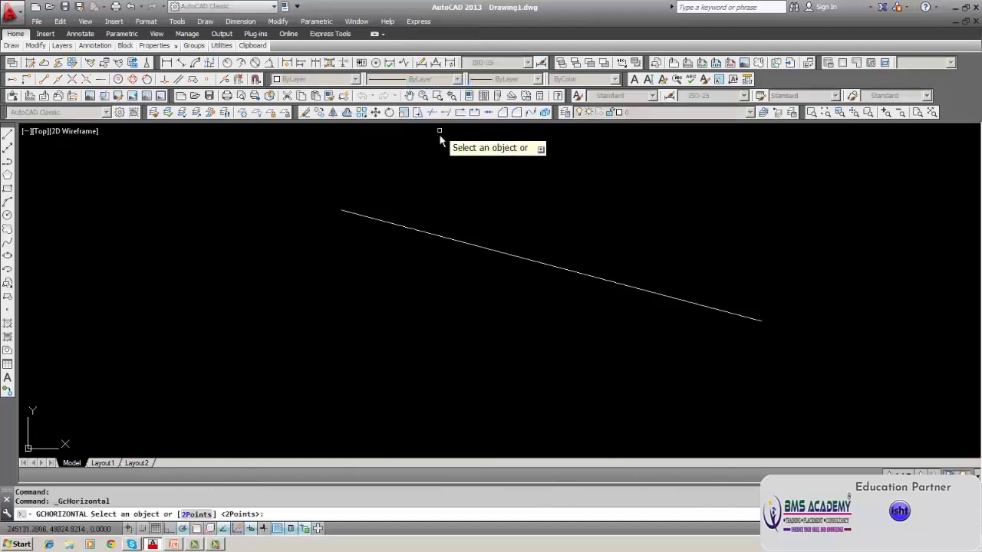
pyautogui.click(425, 230)
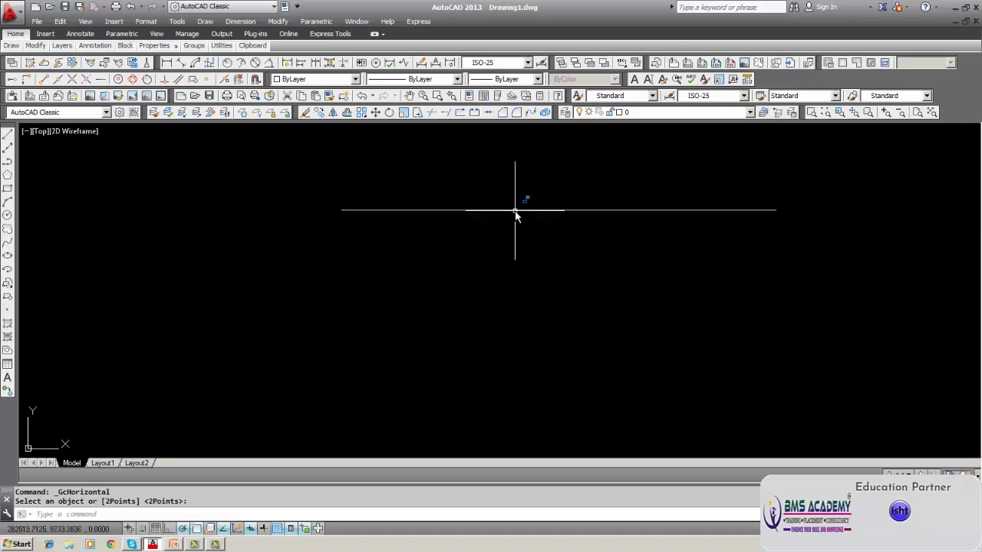
# - Enable Infer geometric constraints and the constraint bar display for Horizontal constraints in the Constraint Settings
pyautogui.click(327, 23)
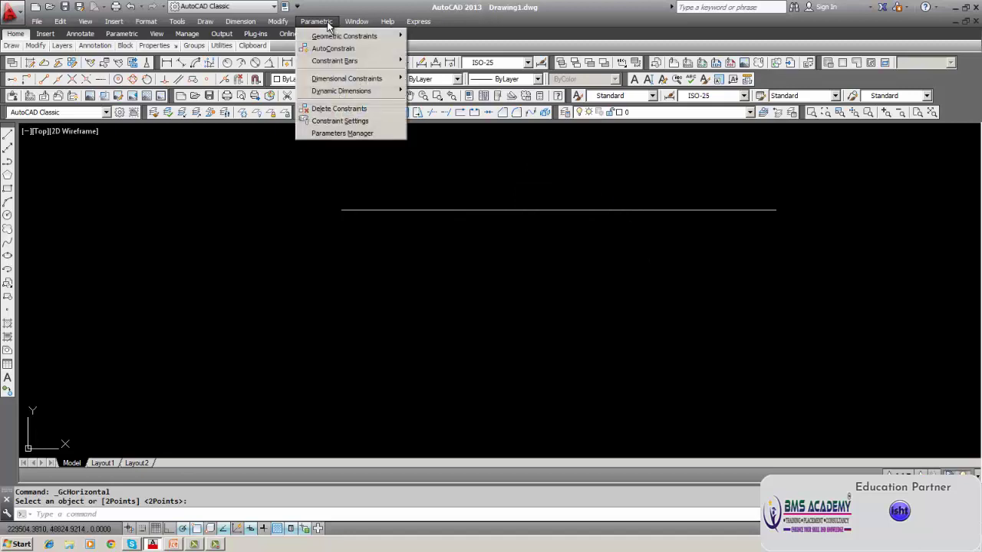
pyautogui.click(330, 120)
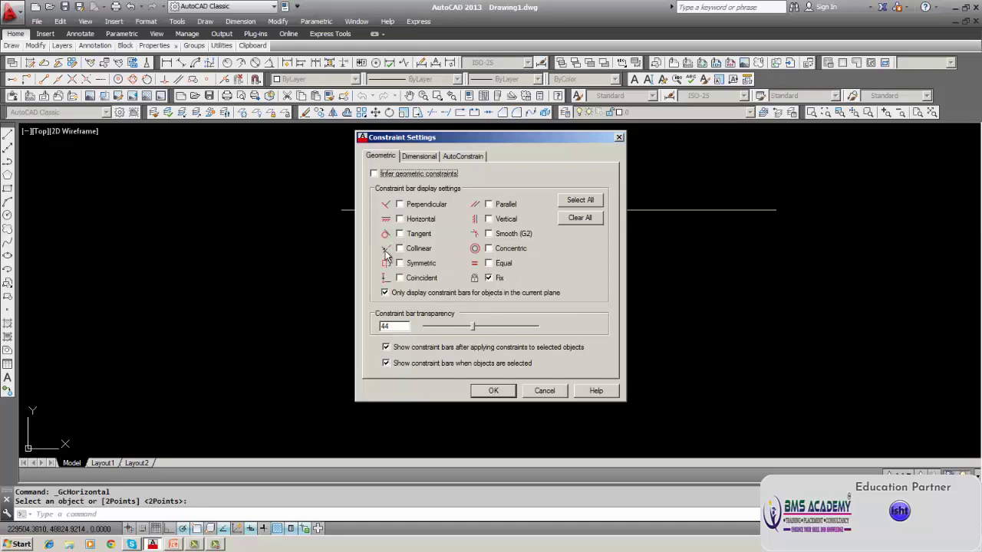
pyautogui.click(374, 174)
pyautogui.click(400, 219)
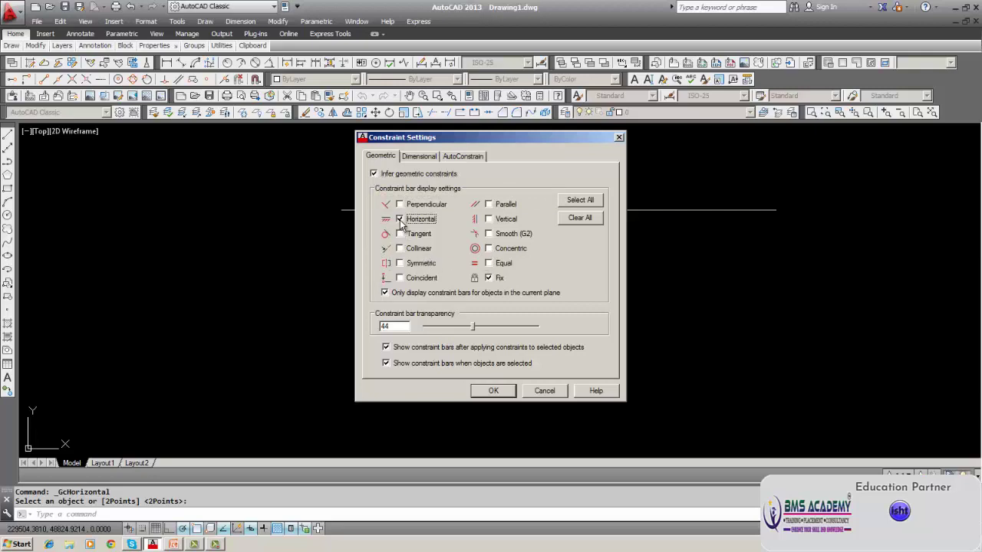
pyautogui.click(481, 390)
pyautogui.click(526, 288)
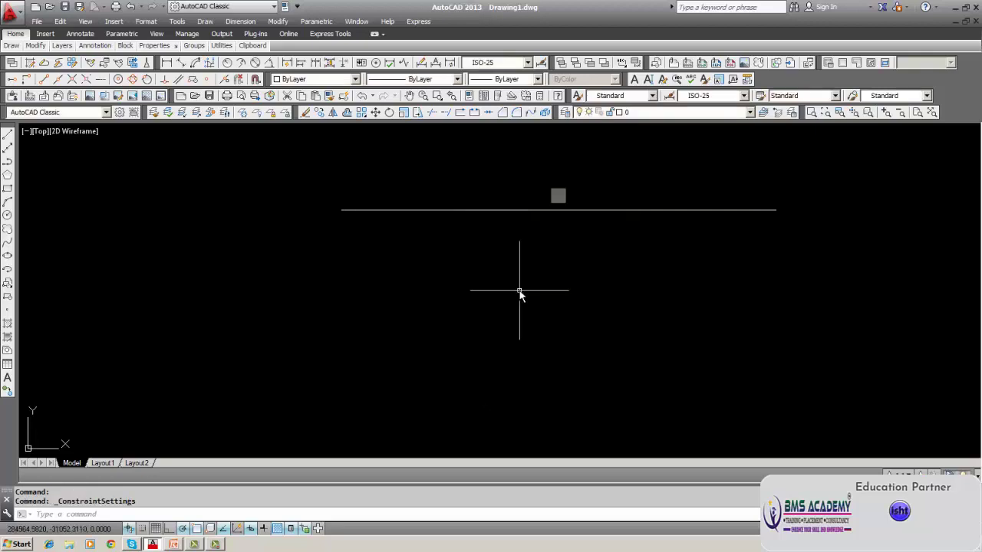
# - Disable Infer geometric constraints in the Constraint Settings and accept the change
pyautogui.click(301, 23)
pyautogui.moveTo(317, 79)
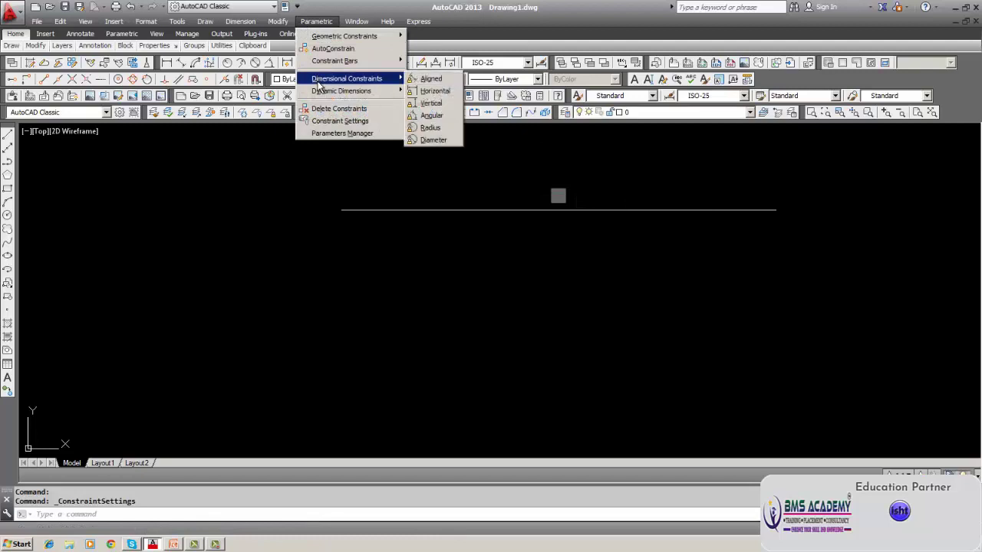
pyautogui.click(323, 121)
pyautogui.click(374, 174)
pyautogui.click(504, 391)
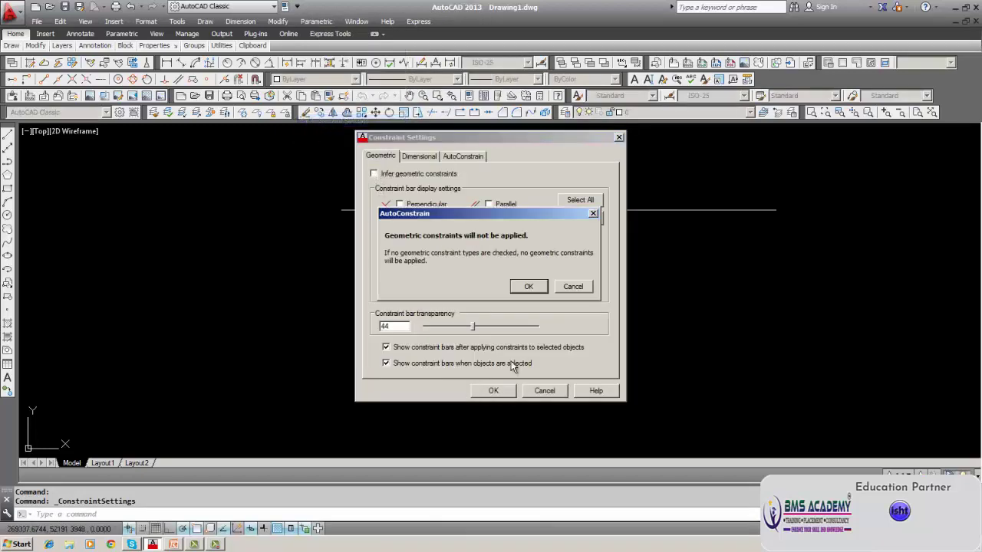
pyautogui.click(529, 286)
pyautogui.click(531, 287)
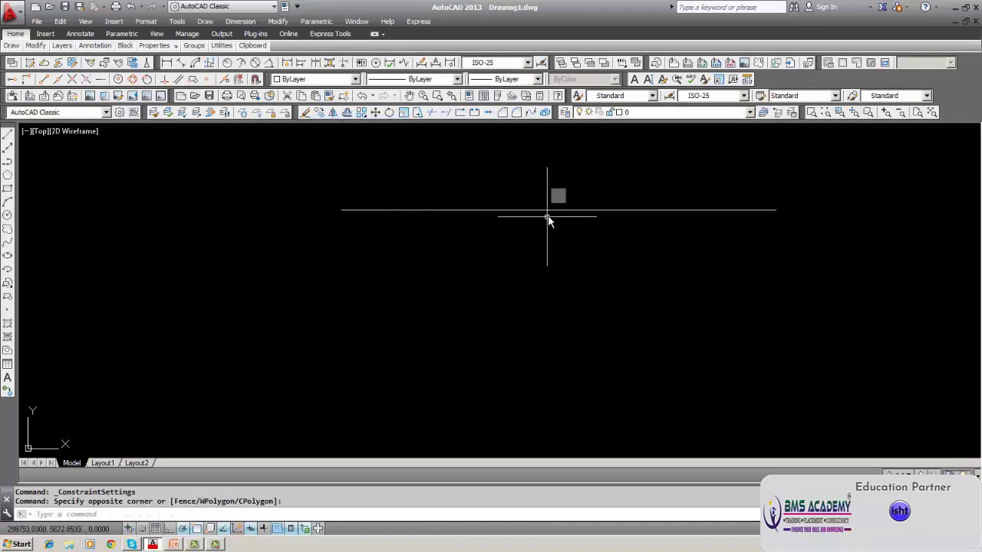
# - Review the geometric constraint bar display options in the Constraint Settings, keeping them as they are
pyautogui.click(315, 20)
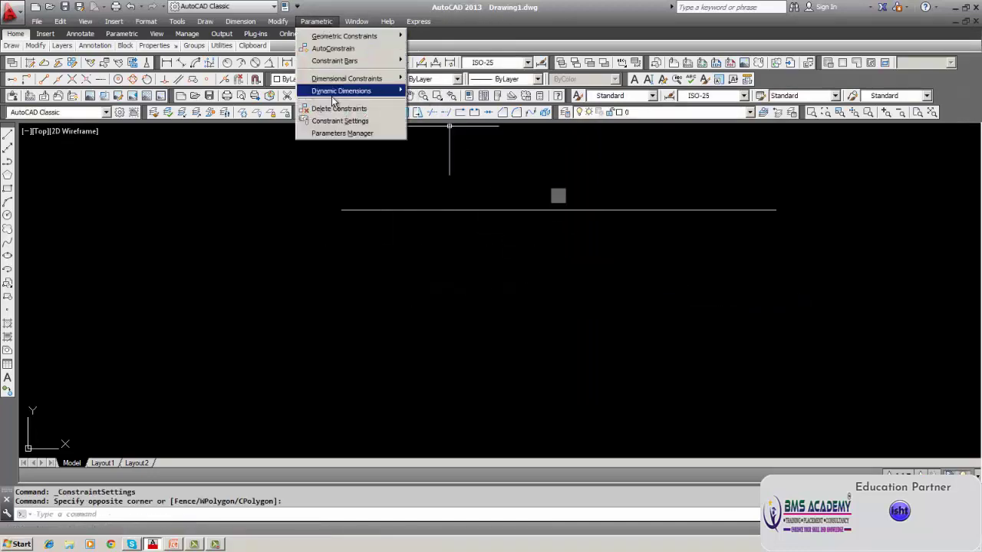
pyautogui.click(340, 120)
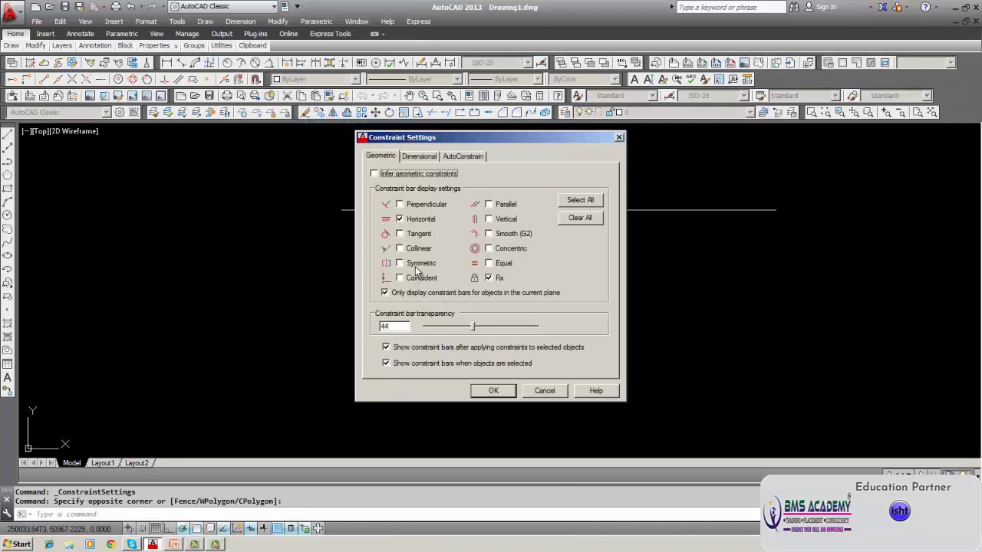
pyautogui.click(494, 392)
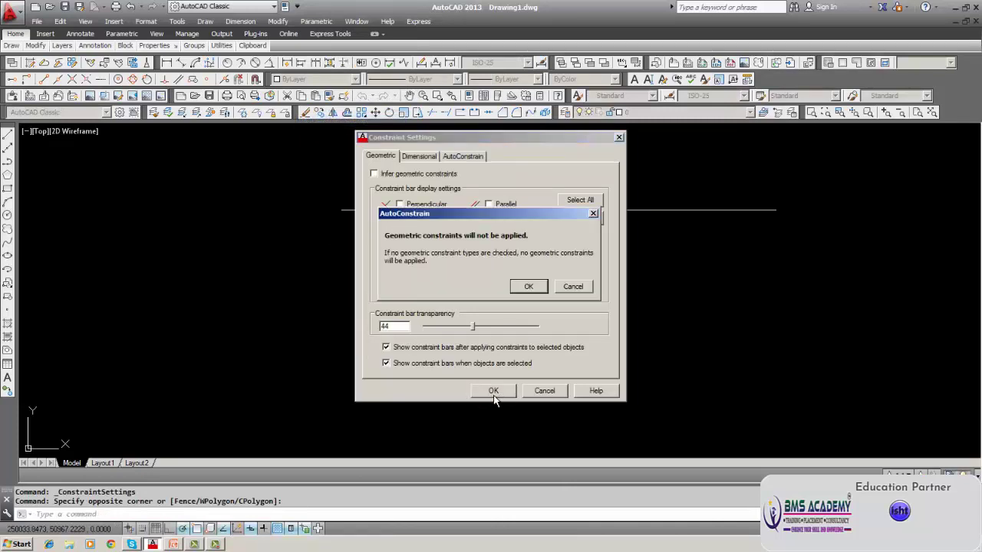
pyautogui.click(521, 291)
pyautogui.click(552, 267)
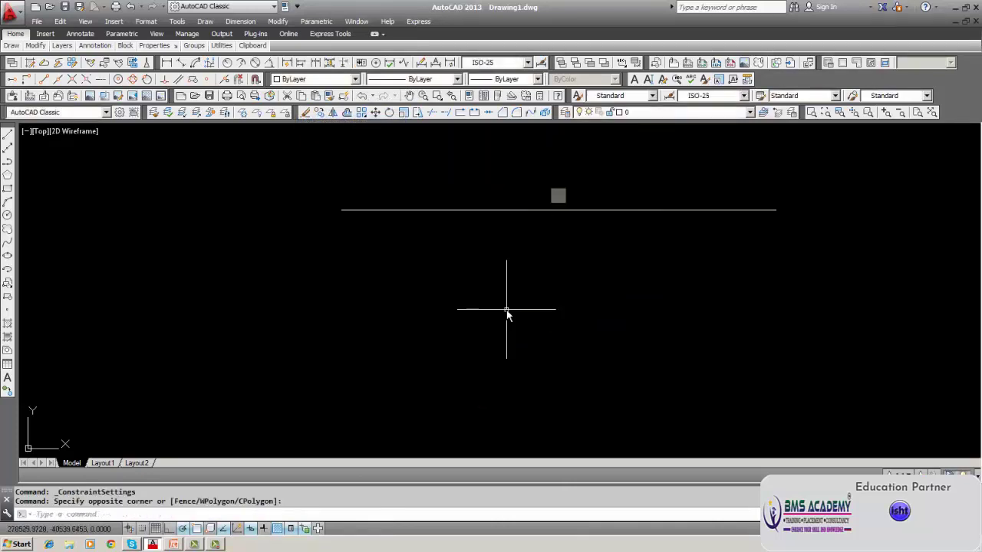
pyautogui.click(317, 21)
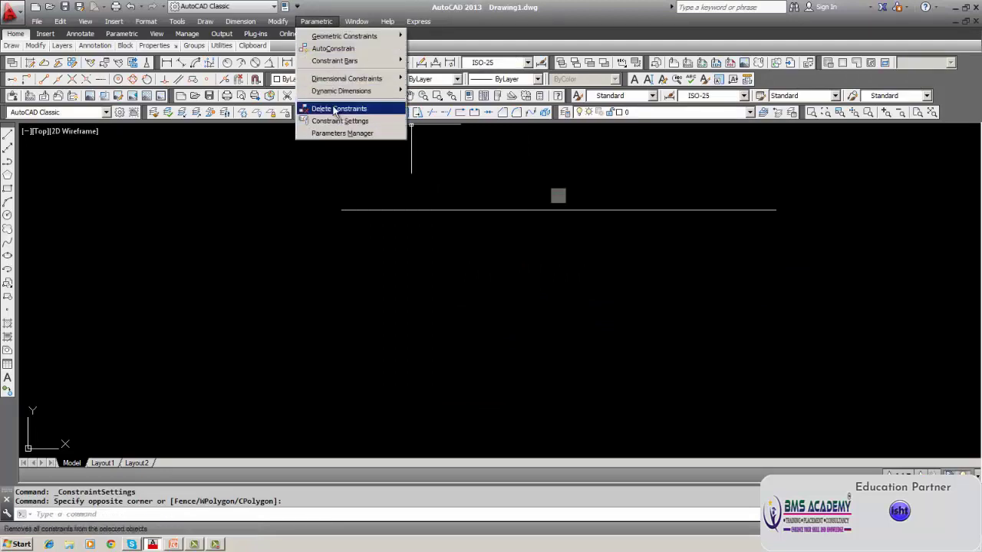
pyautogui.moveTo(338, 84)
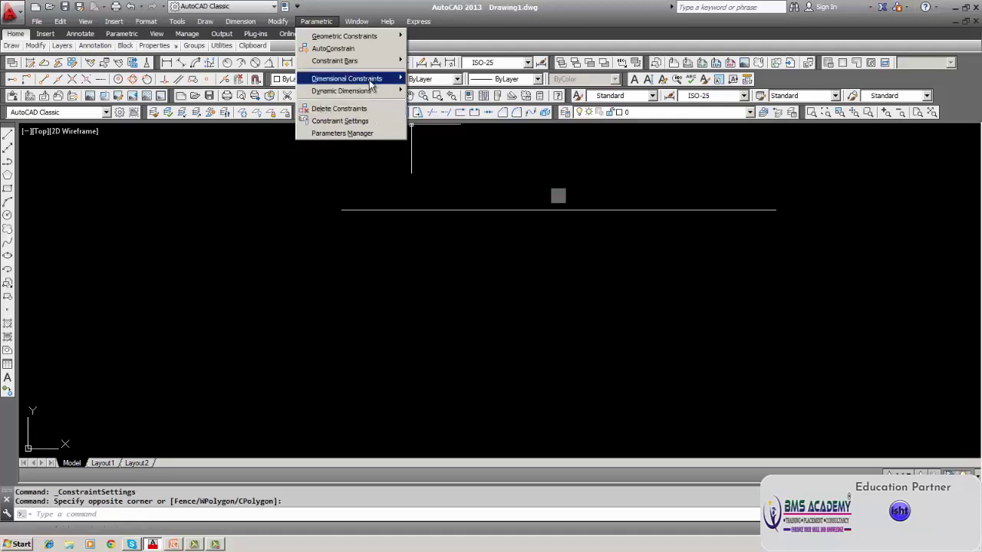
pyautogui.moveTo(365, 94)
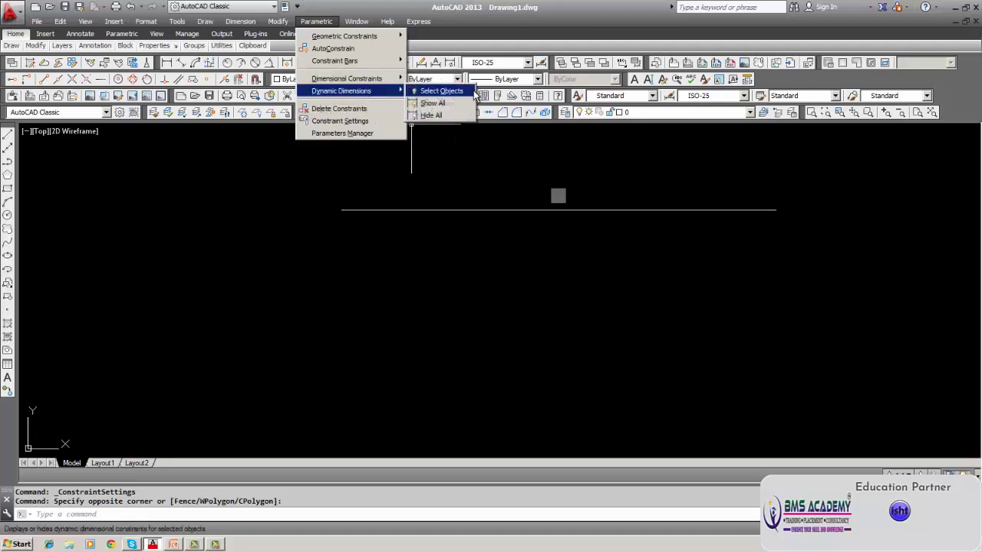
pyautogui.click(448, 115)
pyautogui.click(449, 115)
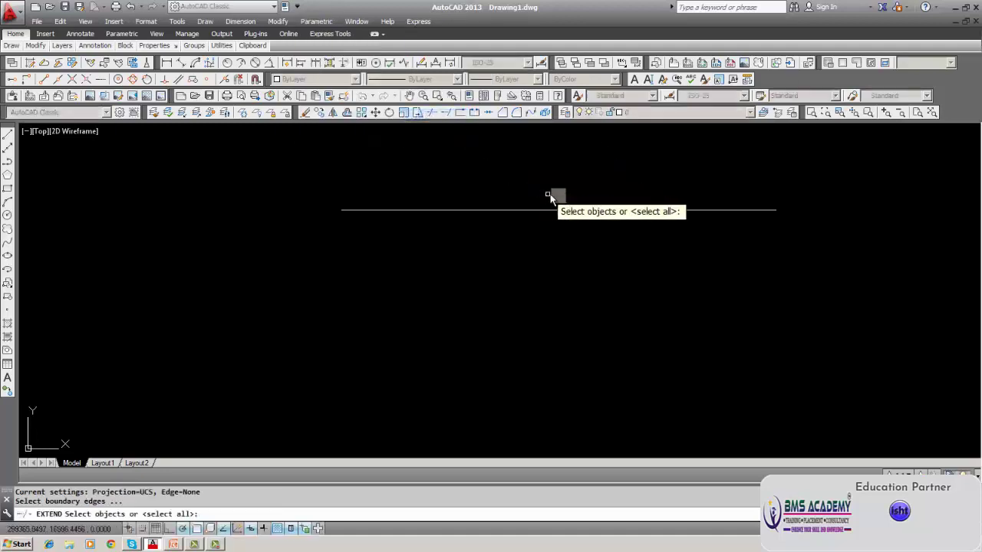
pyautogui.click(557, 194)
pyautogui.click(464, 188)
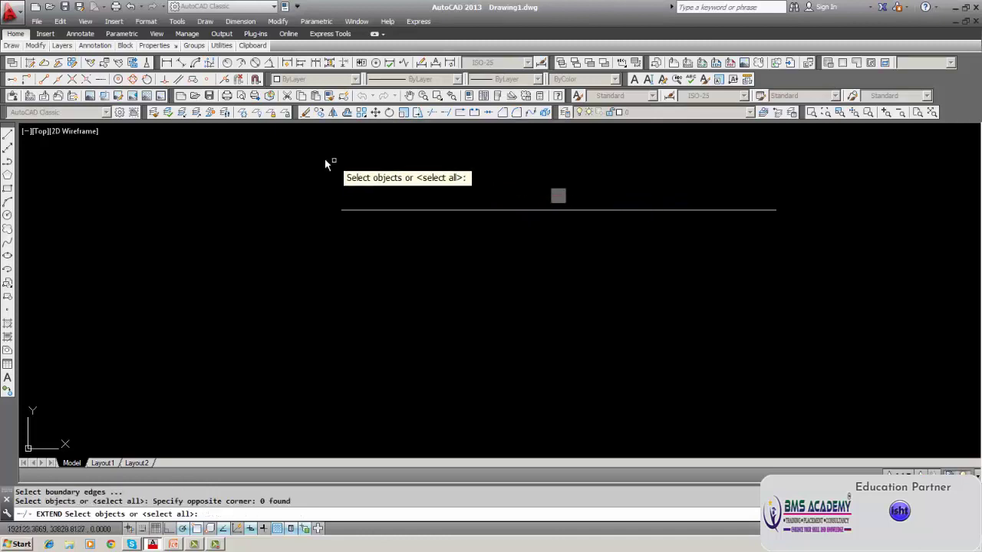
pyautogui.click(302, 156)
pyautogui.click(871, 304)
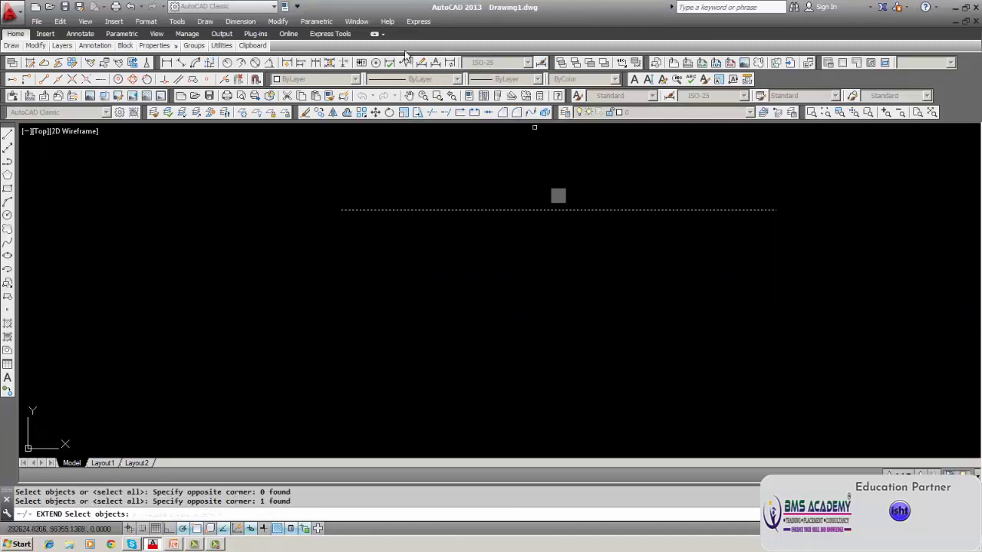
# - Hide all dynamic dimensional constraints in the drawing and leave the Trim command that starts
pyautogui.click(332, 23)
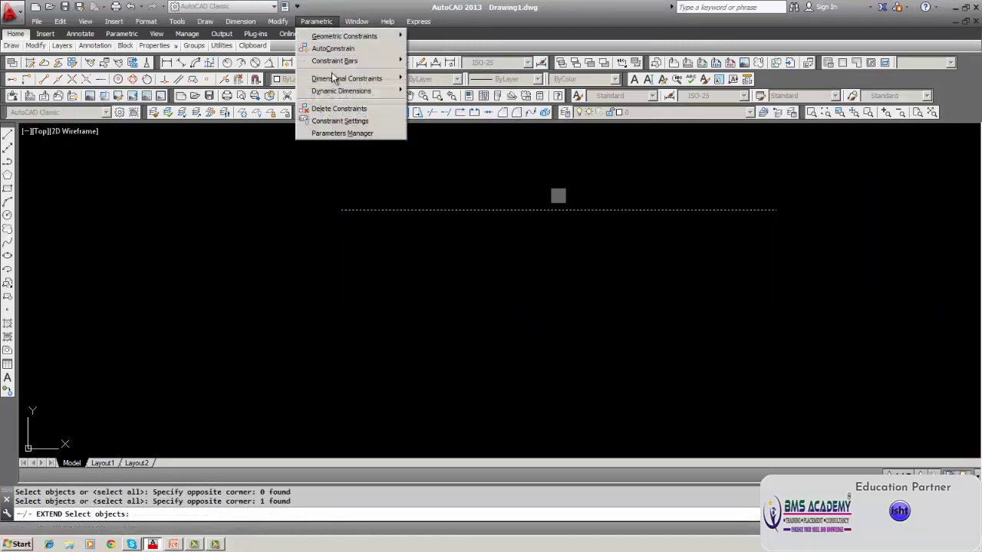
pyautogui.moveTo(342, 90)
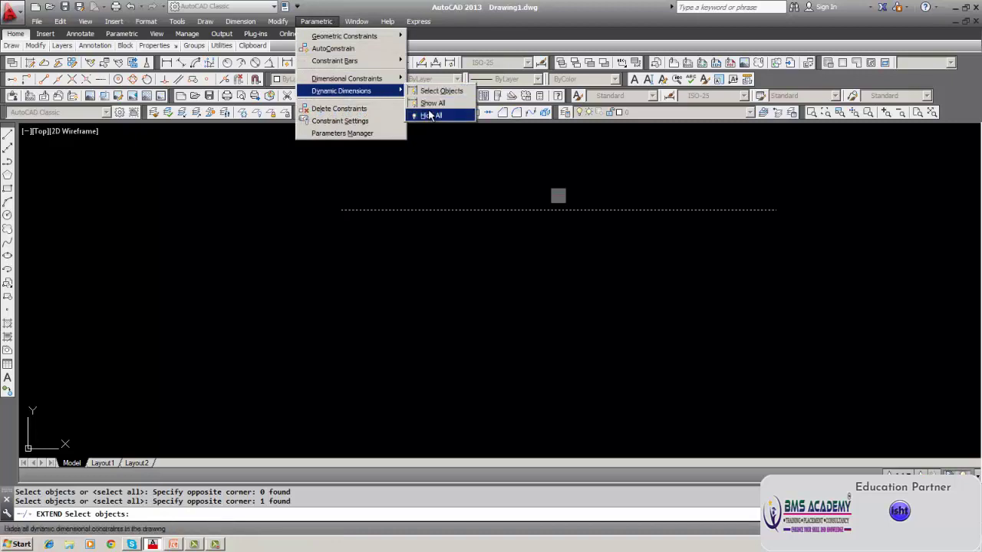
pyautogui.click(430, 115)
pyautogui.click(431, 115)
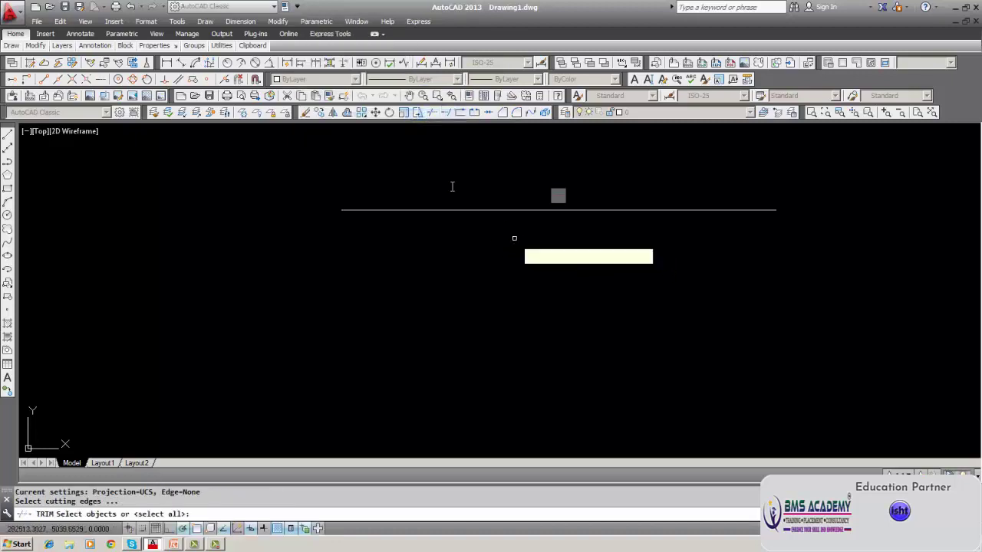
pyautogui.press('Escape')
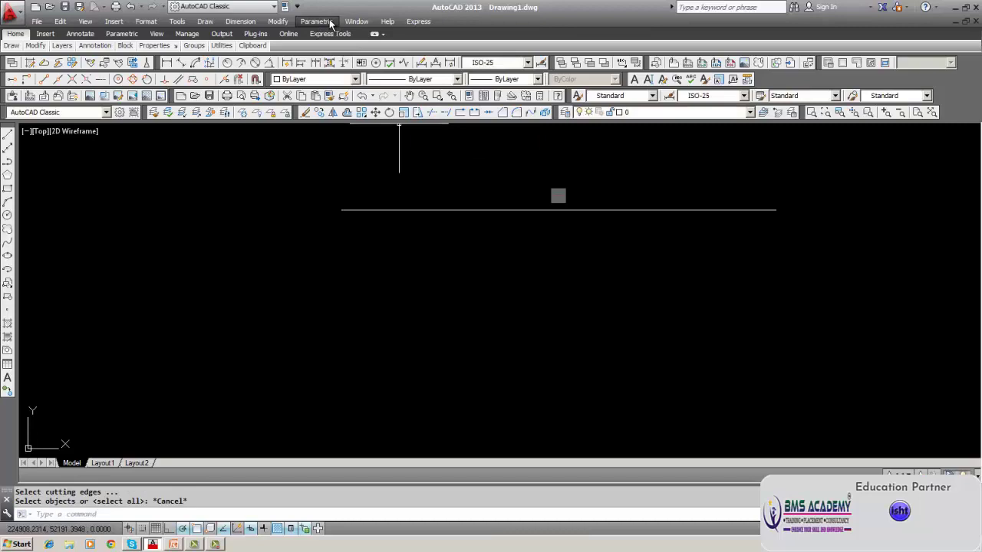
# - In the Constraint Settings, turn off showing constraint bars after applying constraints and when objects are selected, and accept
pyautogui.click(331, 24)
pyautogui.moveTo(334, 80)
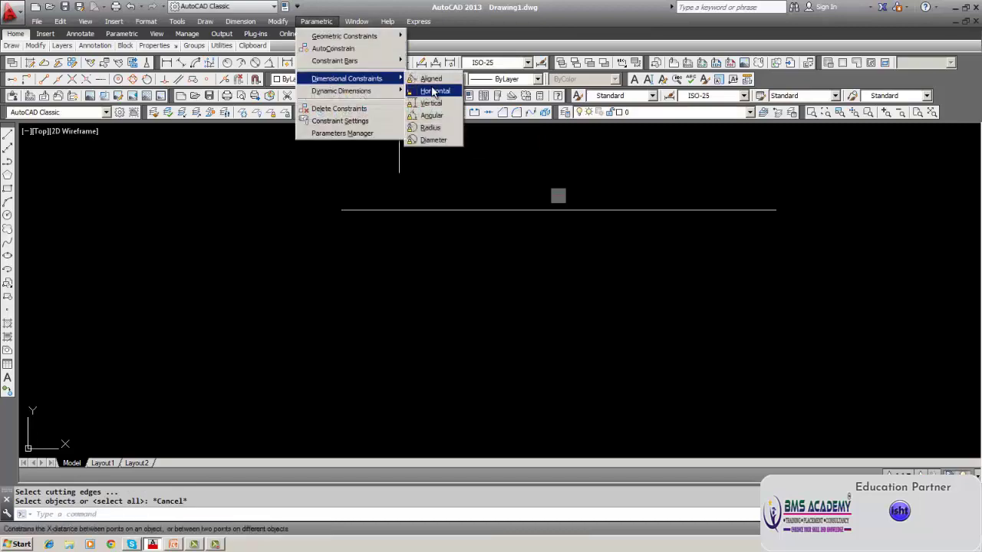
pyautogui.click(354, 120)
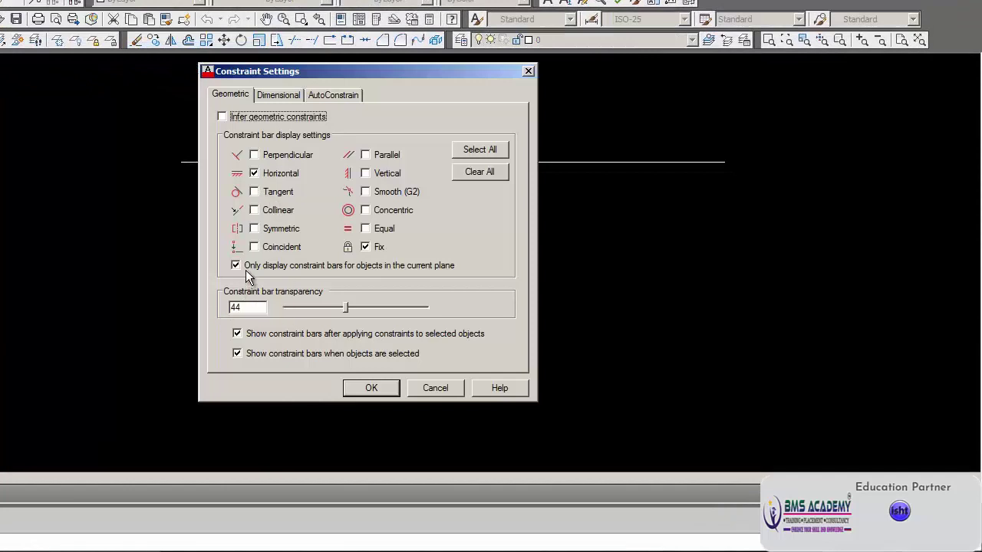
pyautogui.click(238, 336)
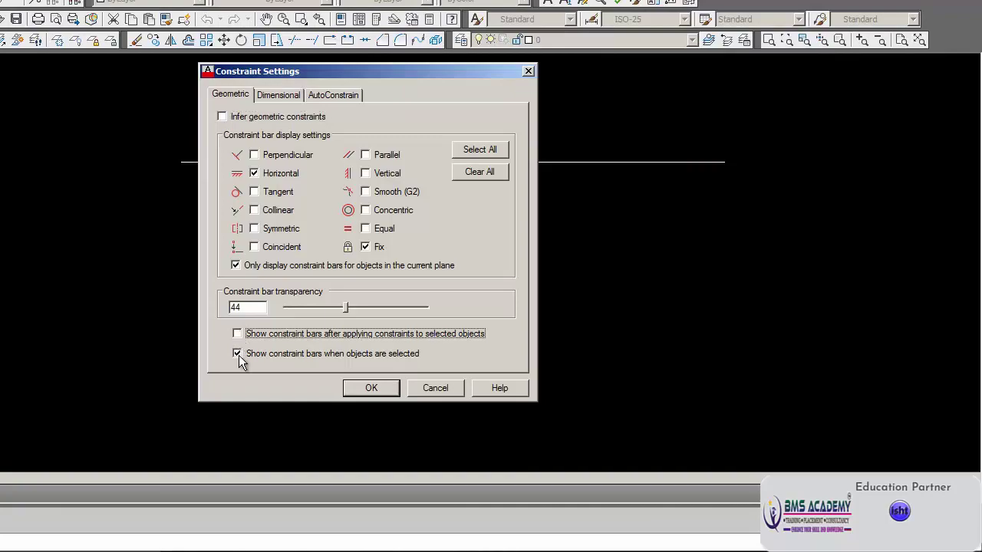
pyautogui.click(237, 354)
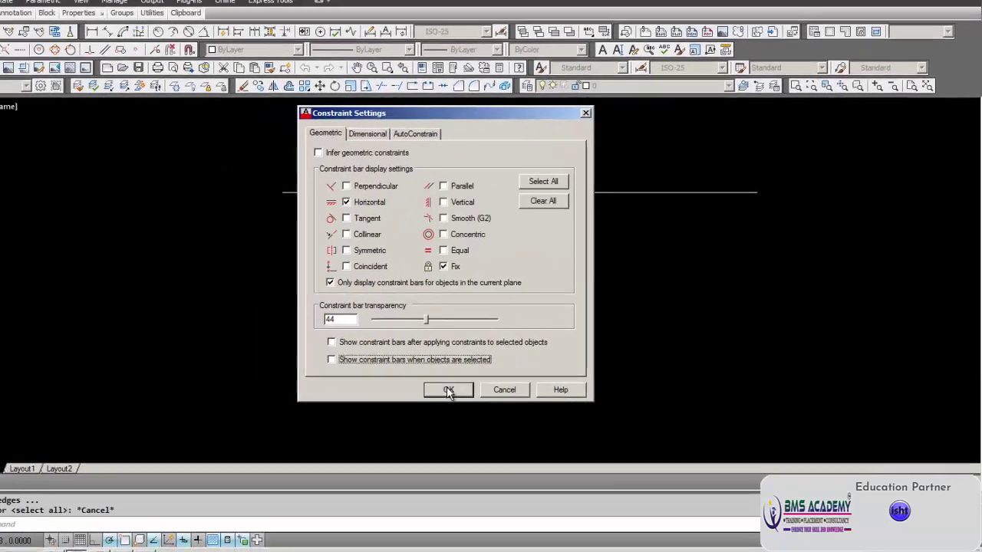
pyautogui.click(371, 388)
# - Hide the Horizontal constraint bar attached to the line
pyautogui.click(532, 292)
pyautogui.click(531, 291)
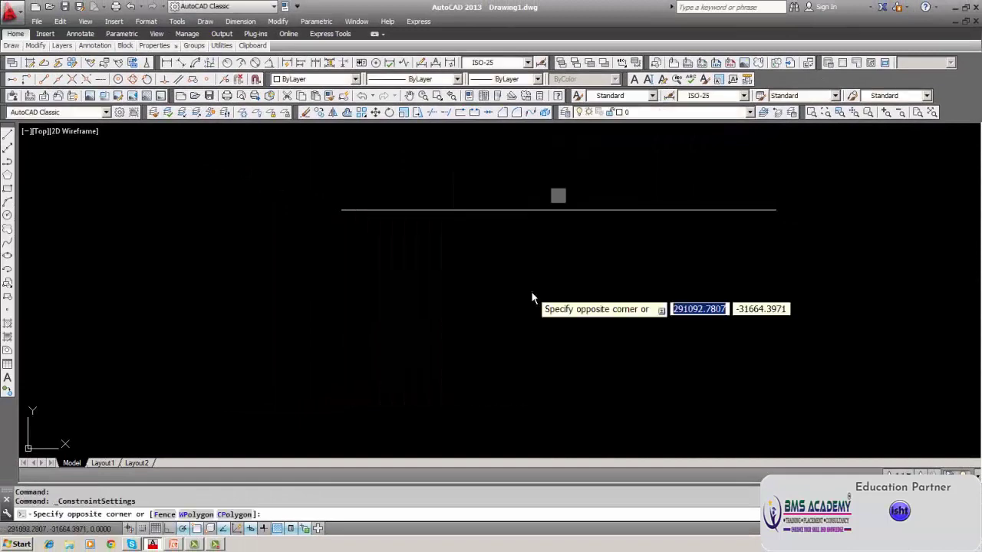
pyautogui.click(559, 201)
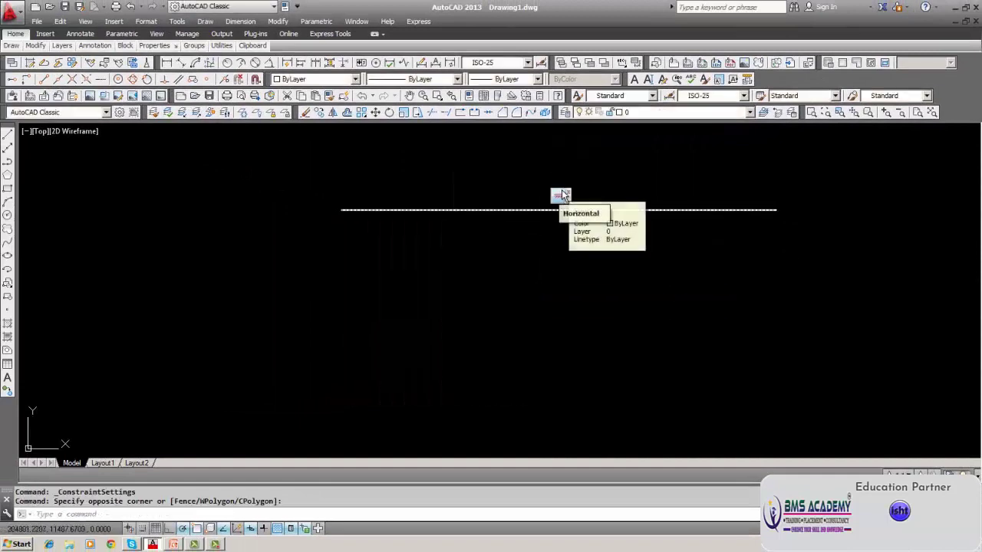
pyautogui.click(568, 190)
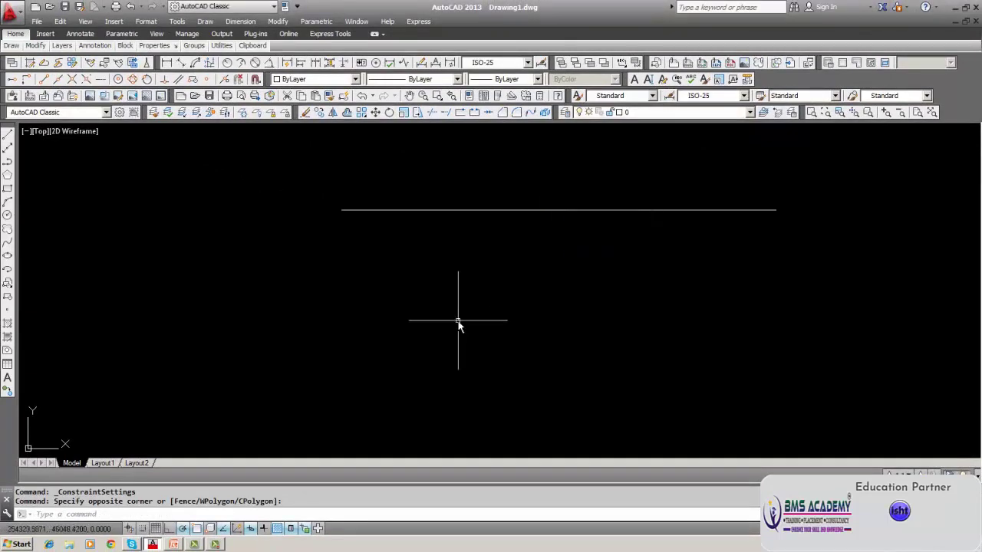
pyautogui.press('Escape')
pyautogui.press('Escape')
# - Try to rotate the horizontally constrained line about its left endpoint
pyautogui.write('rotate')
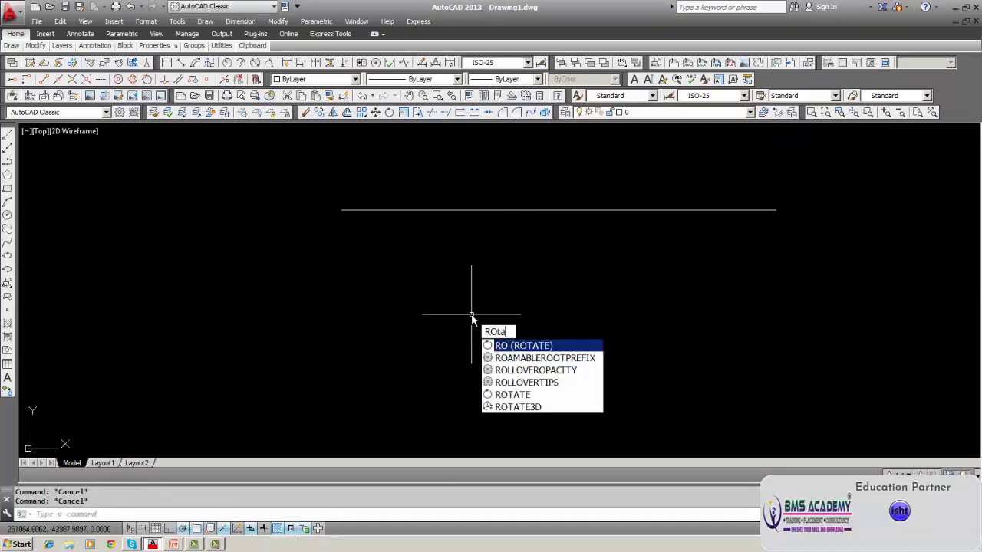
pyautogui.press('Return')
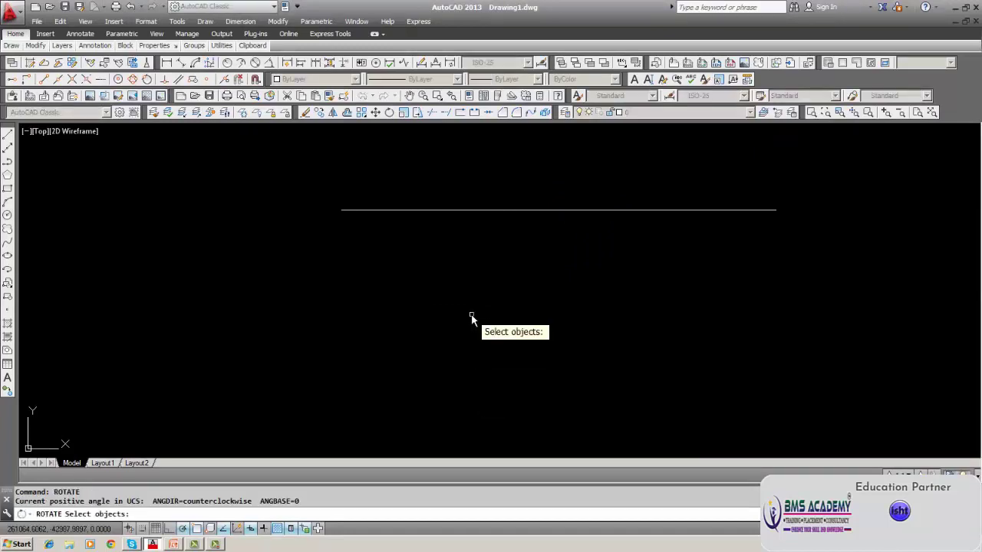
pyautogui.click(475, 211)
pyautogui.press('Return')
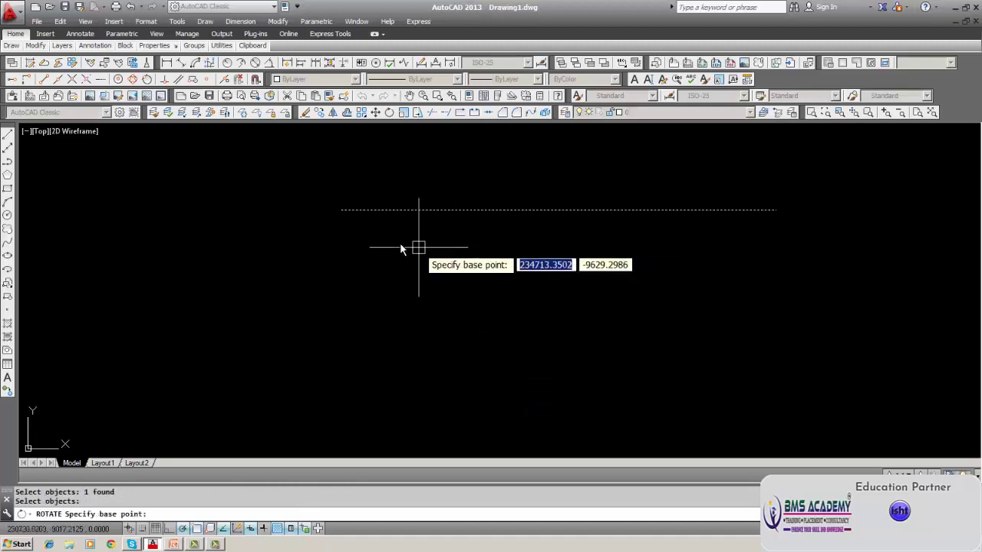
pyautogui.click(342, 209)
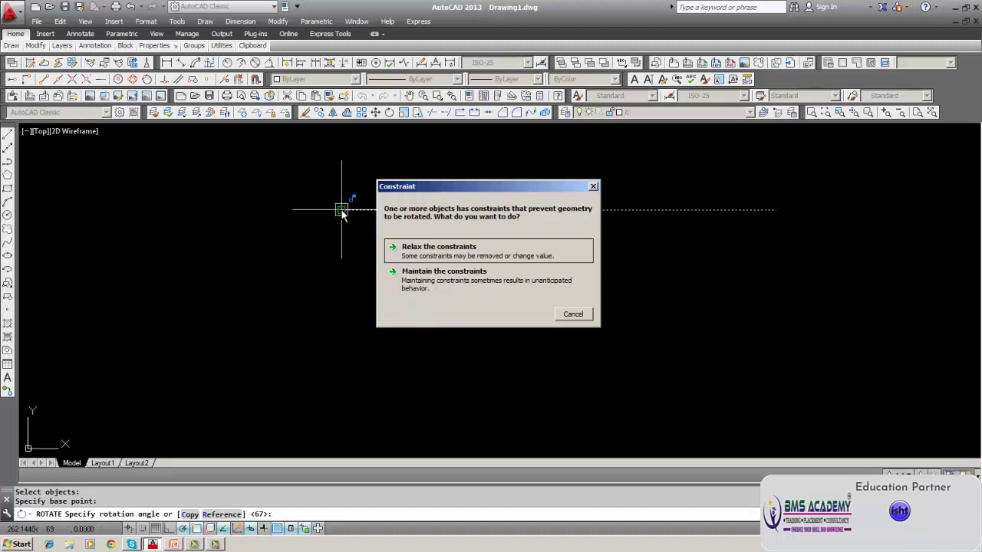
pyautogui.press('Escape')
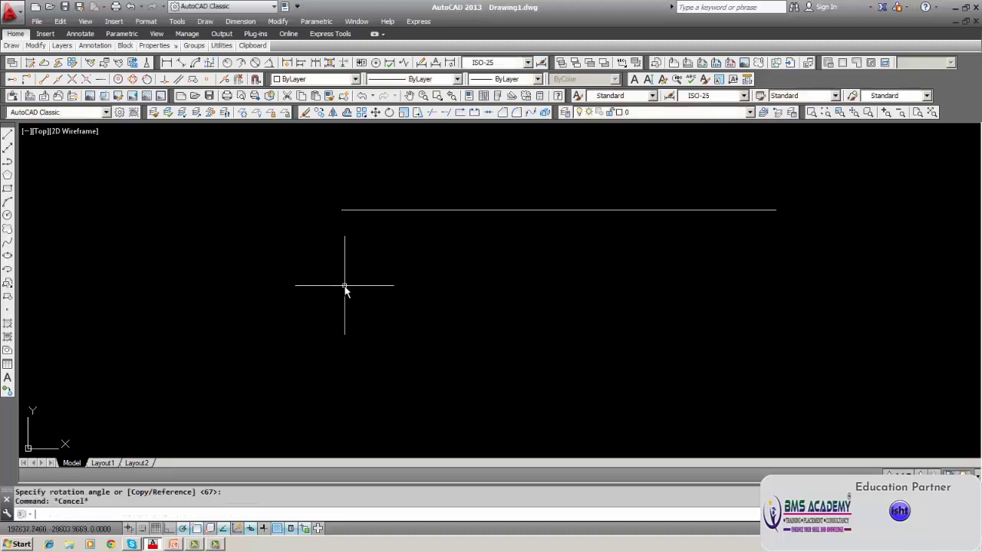
# - Retry rotating the line about its left endpoint and cancel at the choice of relaxing or maintaining the constraints
pyautogui.write('RO')
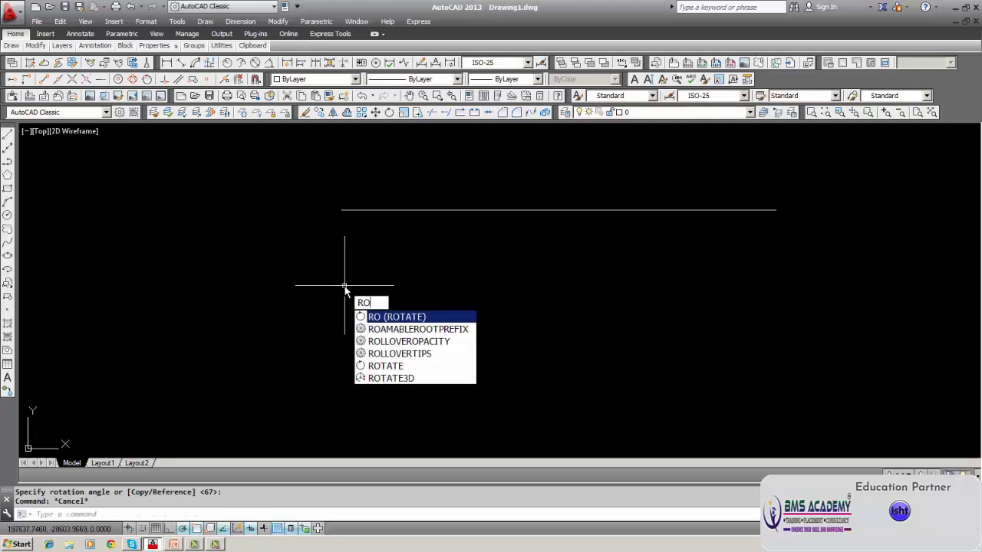
pyautogui.write('tate')
pyautogui.press('Return')
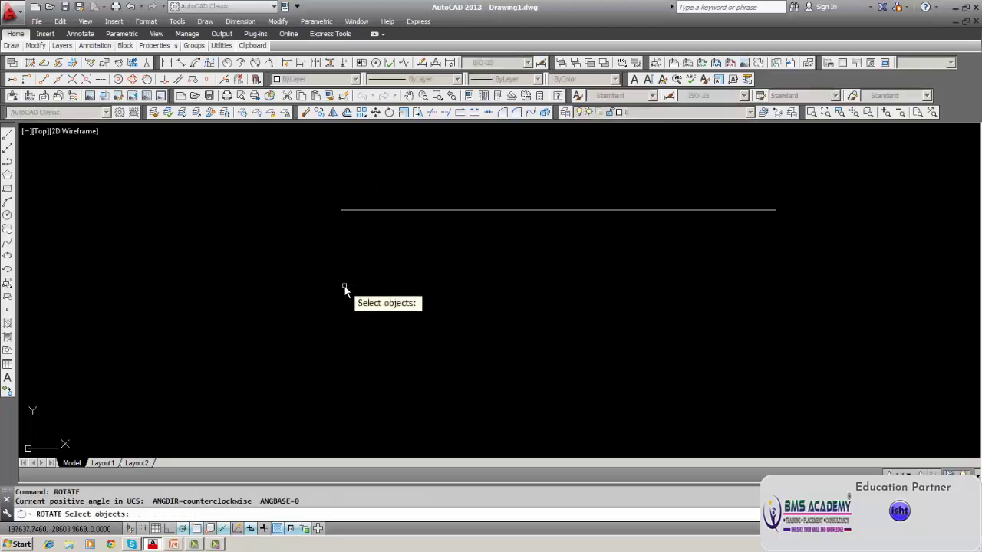
pyautogui.click(392, 210)
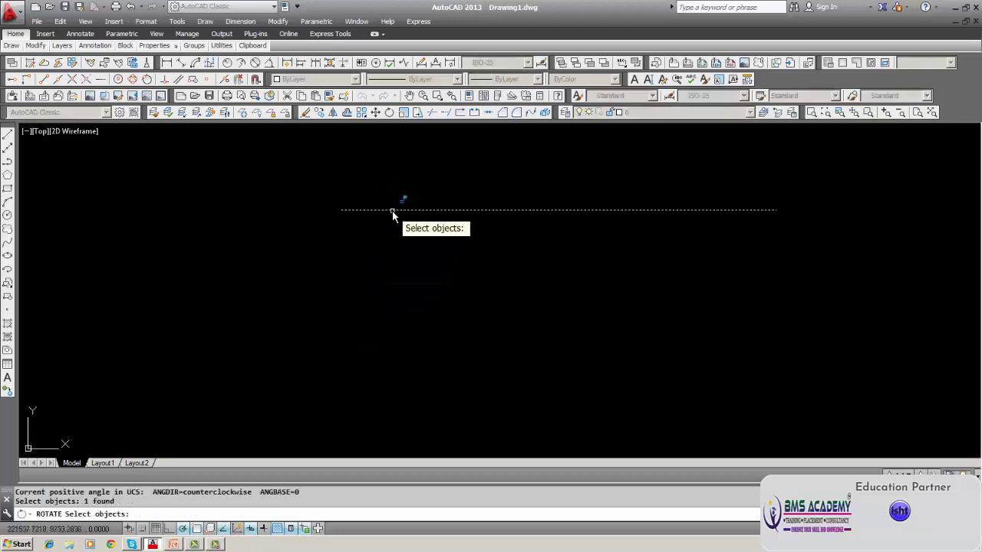
pyautogui.press('Return')
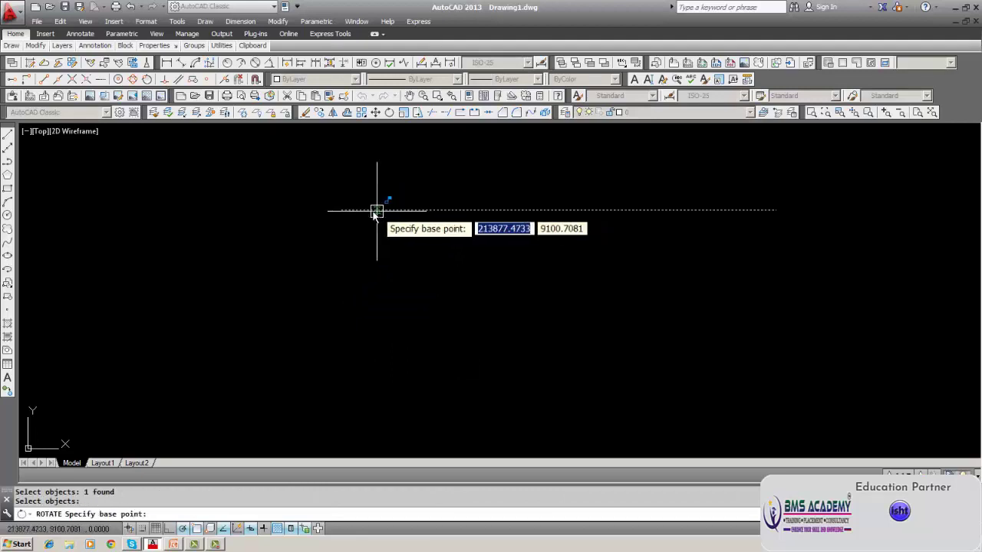
pyautogui.click(342, 212)
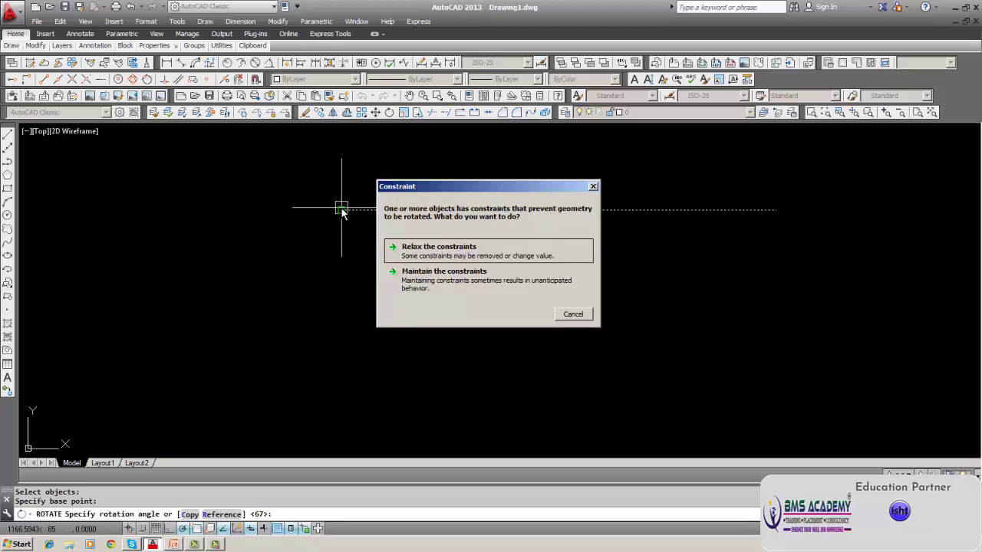
pyautogui.click(573, 314)
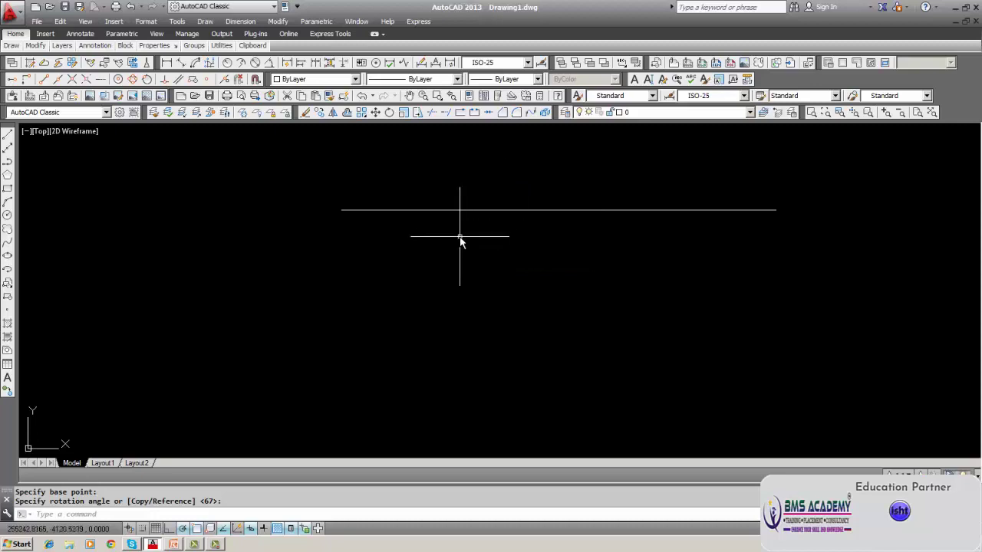
# - Try moving the horizontal line from a base point below its left end, and cancel before placing it
pyautogui.write('RO')
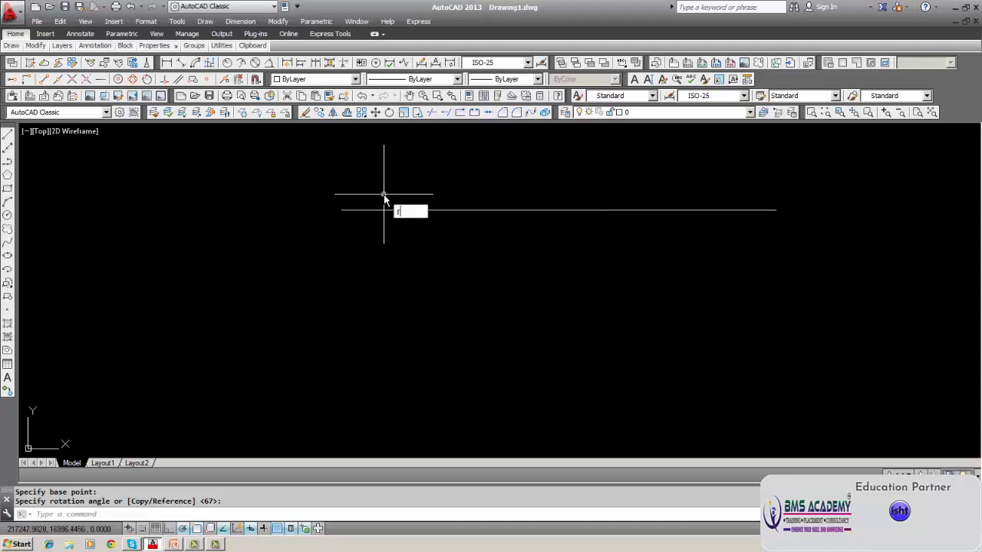
pyautogui.write('atte')
pyautogui.press('Escape')
pyautogui.press('Escape')
pyautogui.write('MOve')
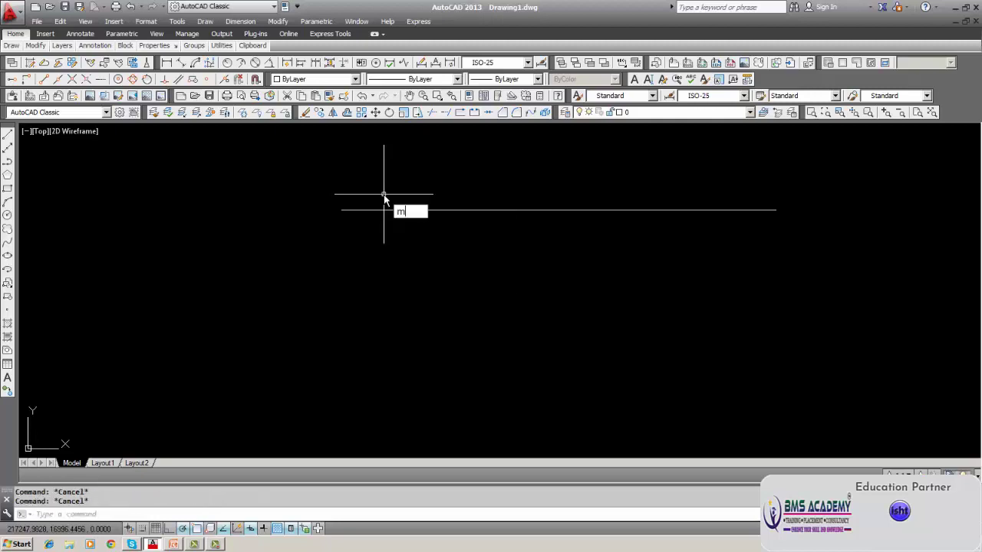
pyautogui.press('Return')
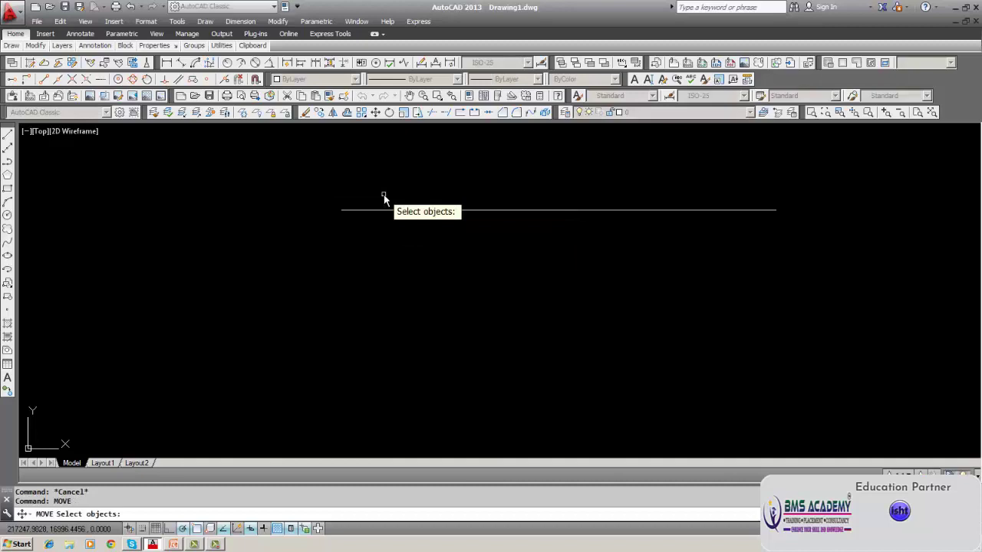
pyautogui.click(383, 210)
pyautogui.press('Return')
pyautogui.click(335, 274)
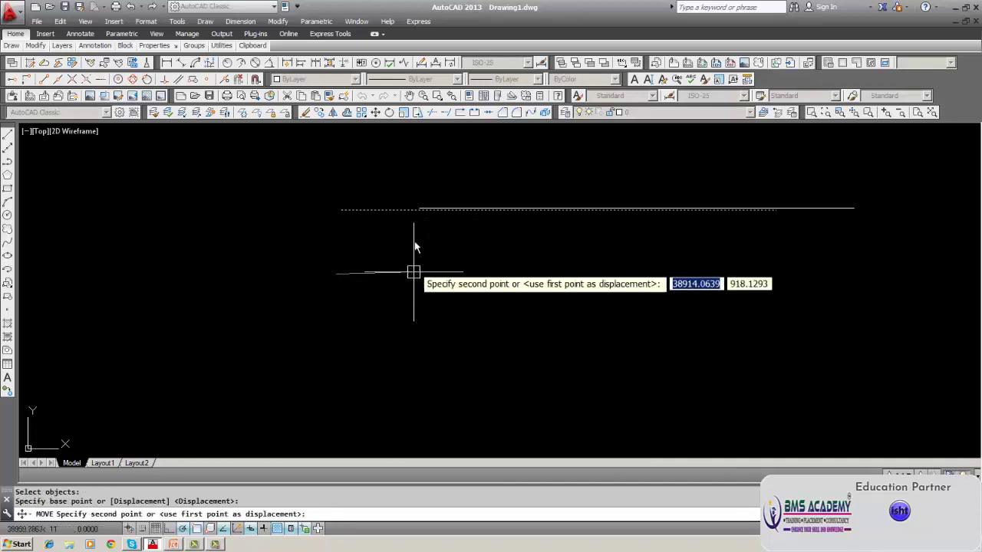
pyautogui.press('Escape')
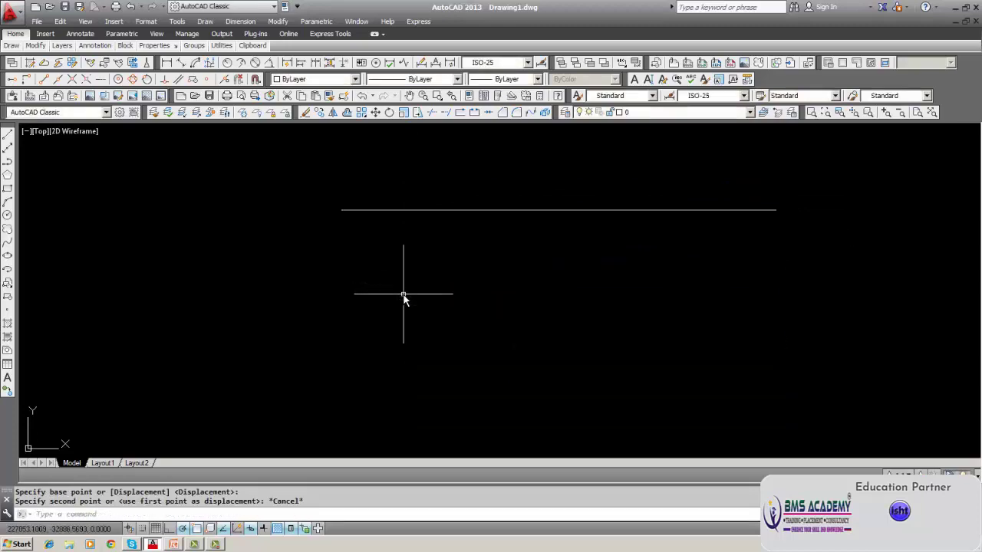
# - Try rotating the horizontal line about its left endpoint with its constraints relaxed, and cancel before setting the angle
pyautogui.write('ro')
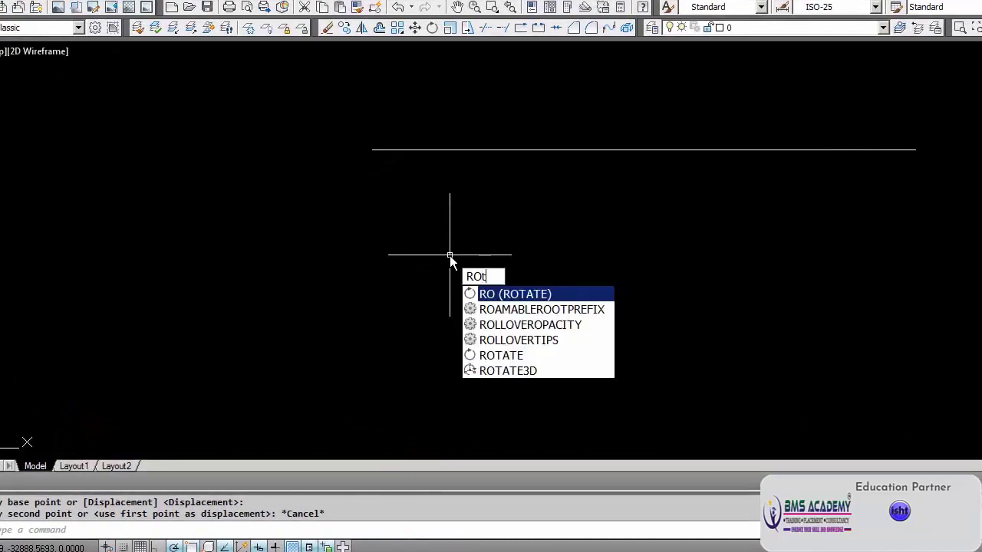
pyautogui.write('tate')
pyautogui.press('Return')
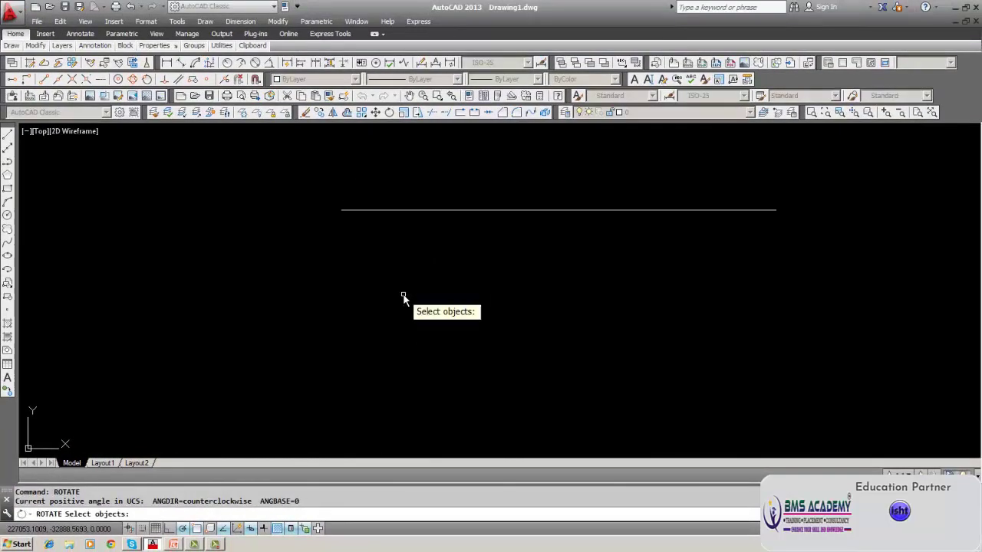
pyautogui.click(441, 210)
pyautogui.press('Return')
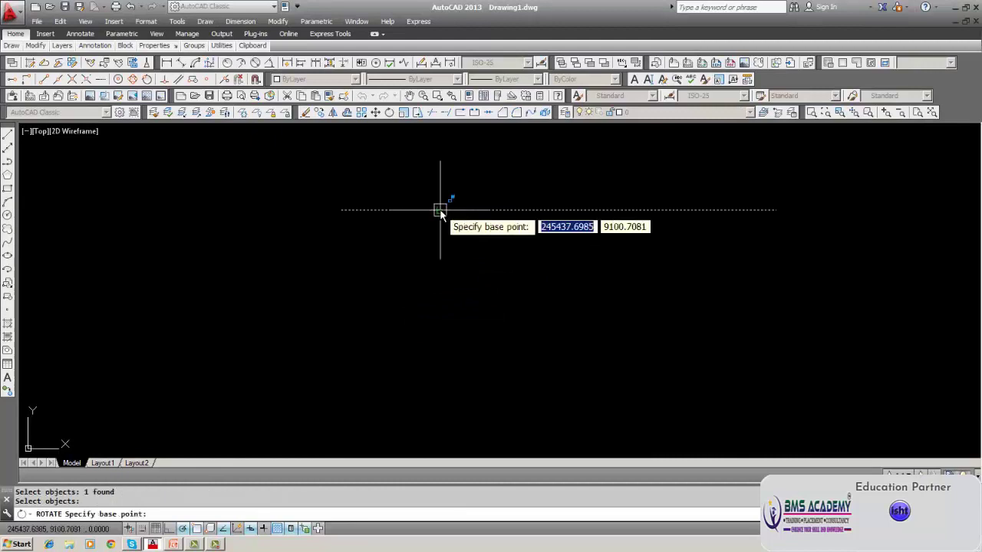
pyautogui.click(339, 212)
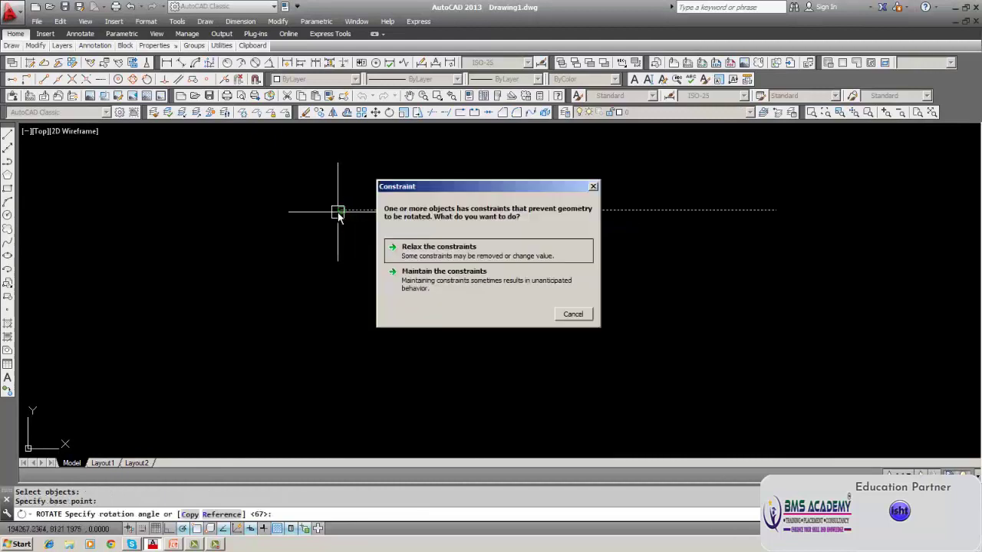
pyautogui.click(434, 257)
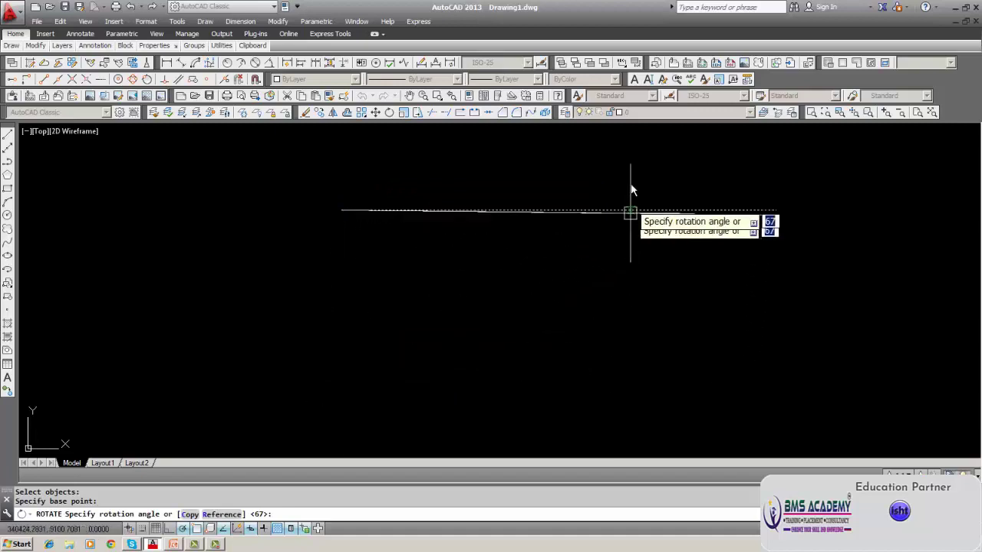
pyautogui.press('Escape')
pyautogui.press('Escape')
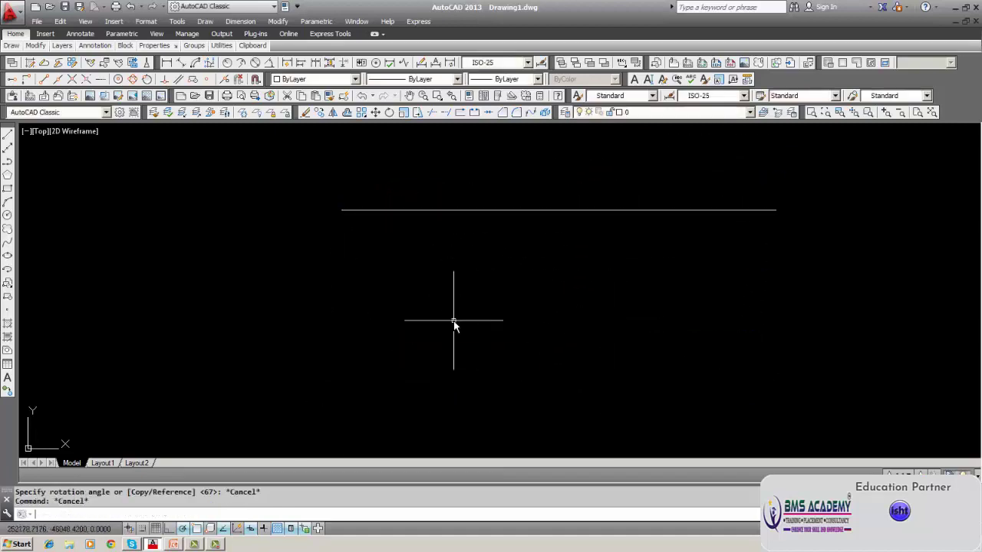
pyautogui.write('rot')
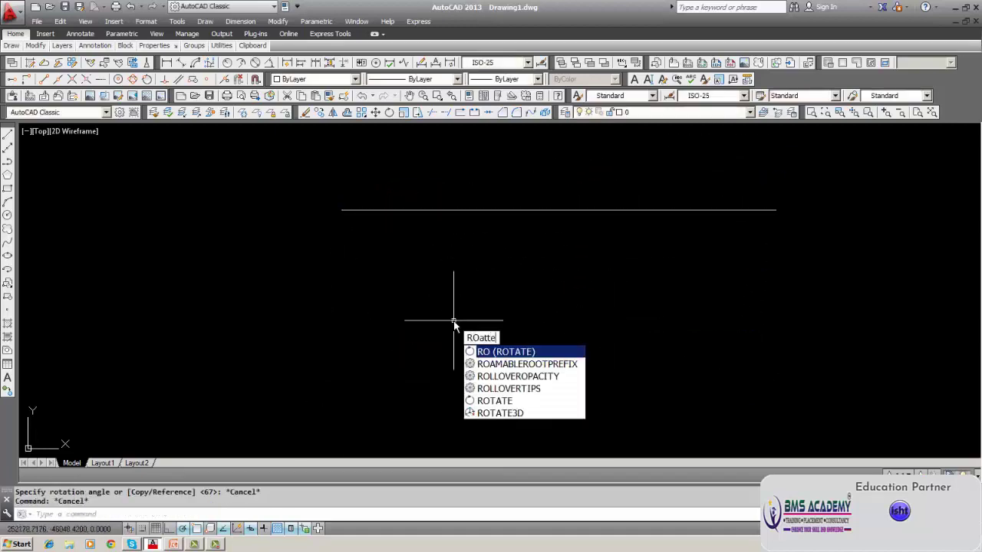
pyautogui.press('Escape')
pyautogui.press('Escape')
# - Rotate the horizontal line about its left endpoint, choosing to maintain the constraints
pyautogui.write('r')
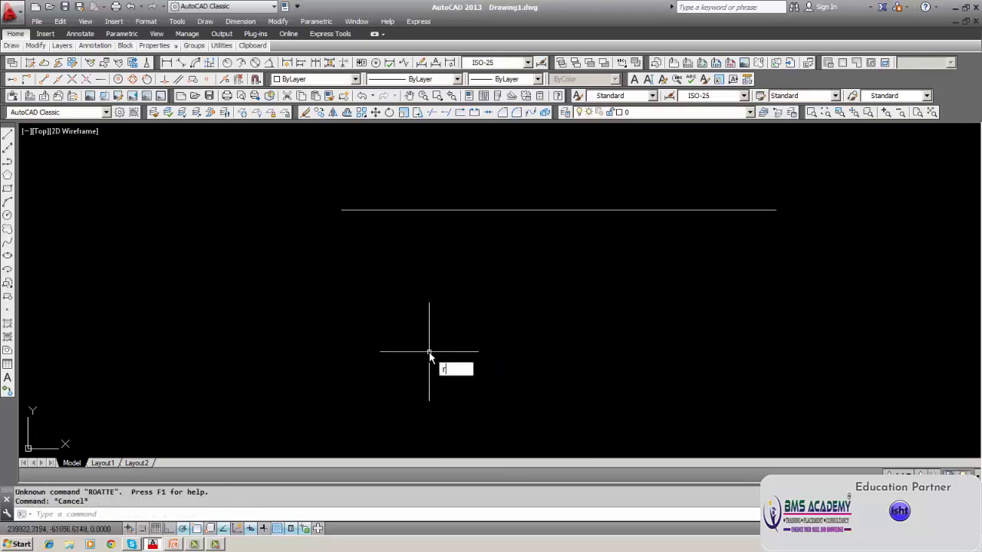
pyautogui.write('otat')
pyautogui.press('Return')
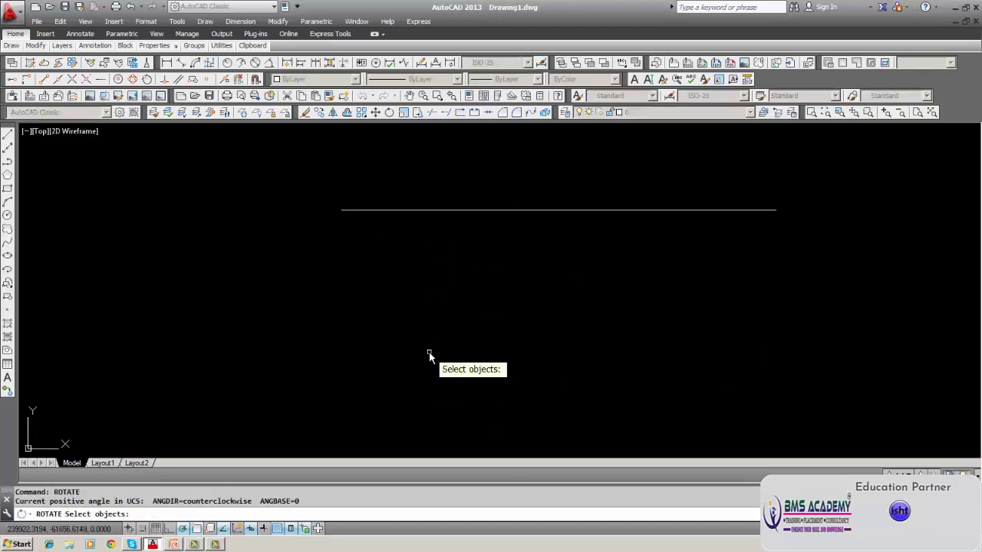
pyautogui.click(381, 210)
pyautogui.press('Return')
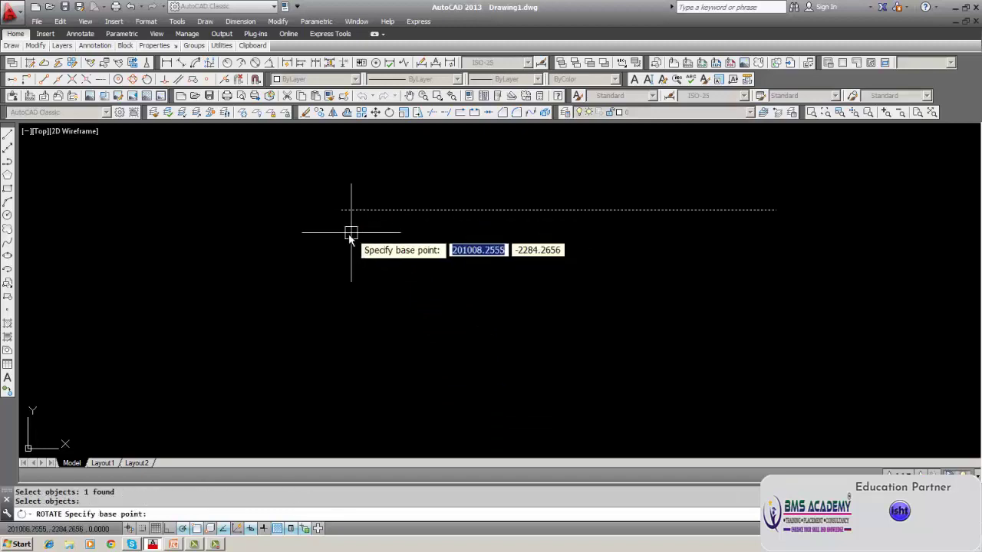
pyautogui.click(342, 208)
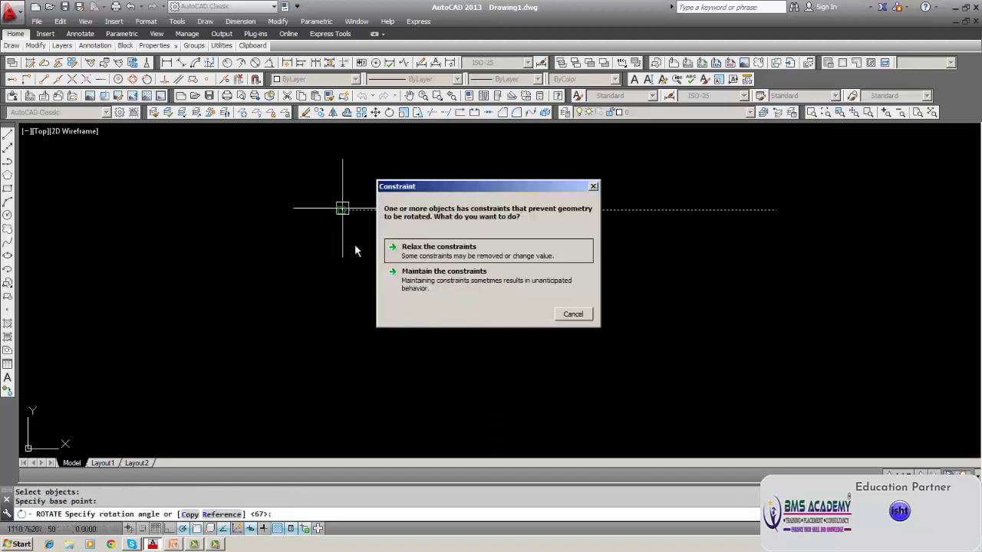
pyautogui.click(449, 284)
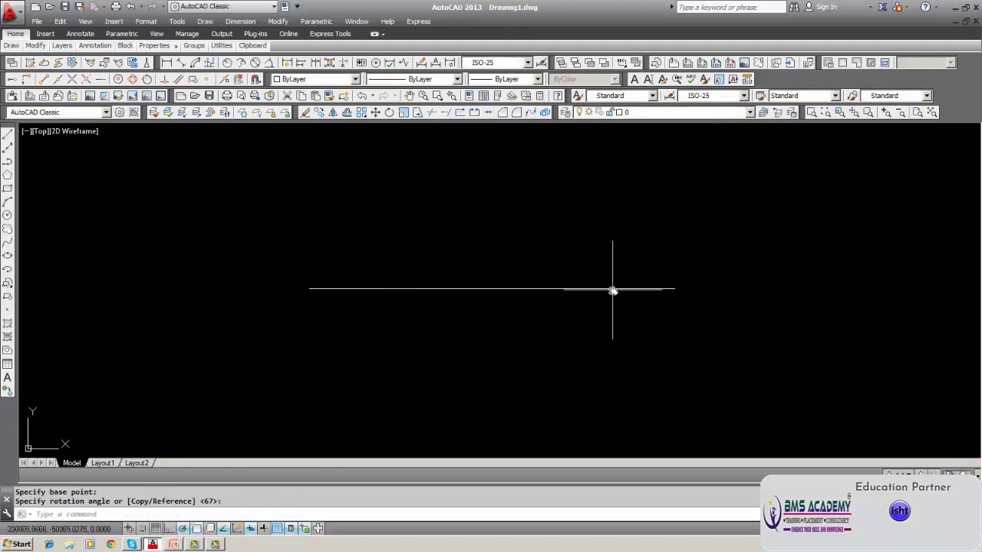
pyautogui.click(317, 23)
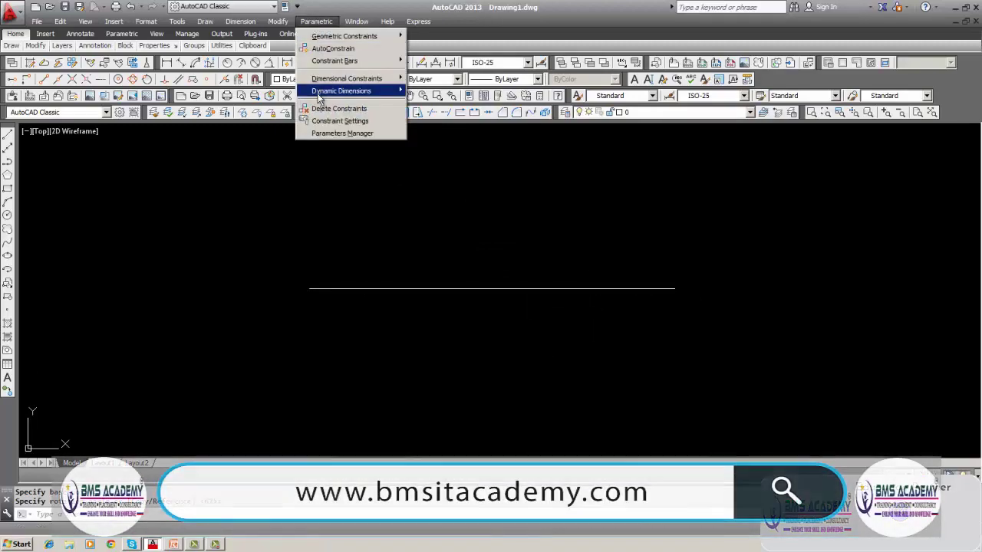
pyautogui.moveTo(318, 94)
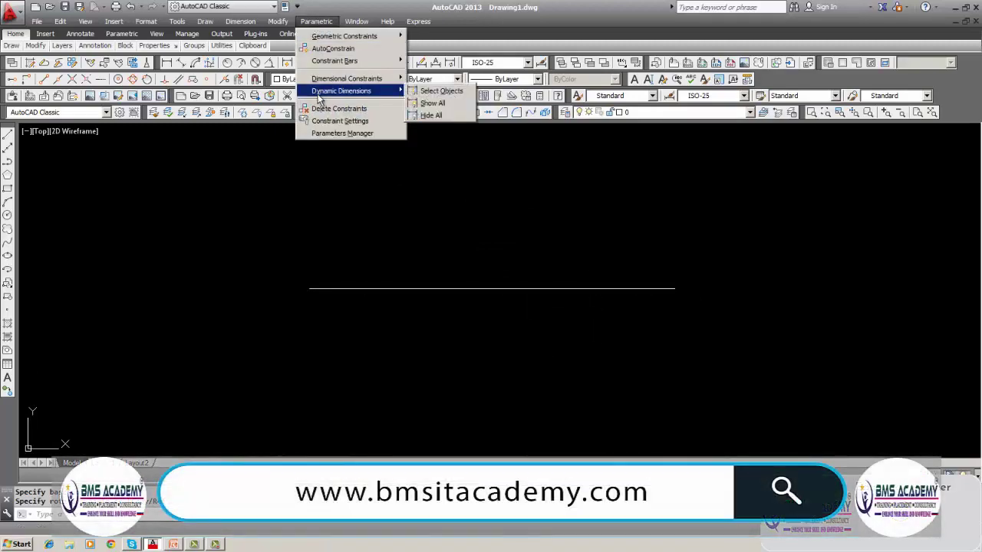
pyautogui.click(417, 112)
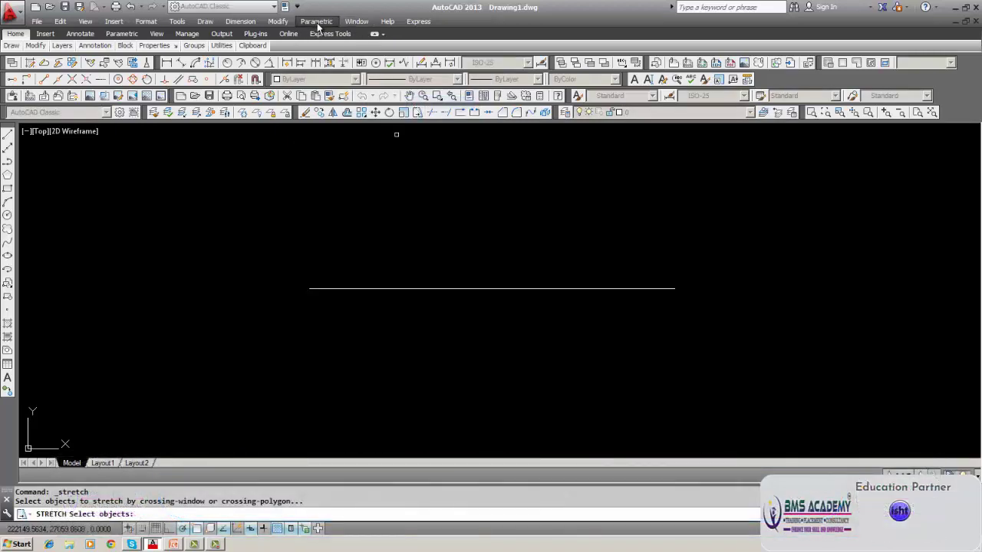
pyautogui.press('Escape')
# - In the constraint settings, turn on showing constraint bars after applying constraints to selected objects and when objects are selected
pyautogui.click(316, 21)
pyautogui.moveTo(324, 94)
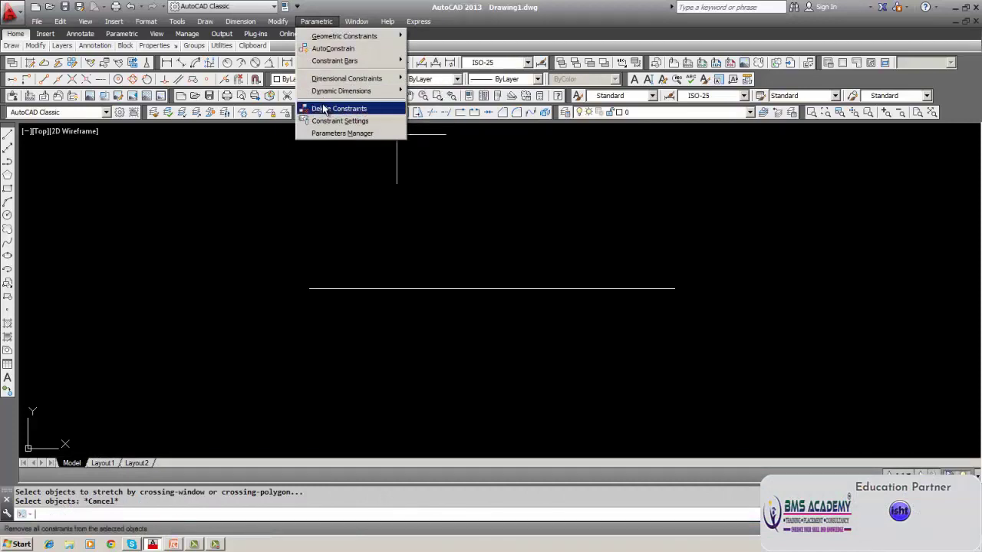
pyautogui.click(326, 122)
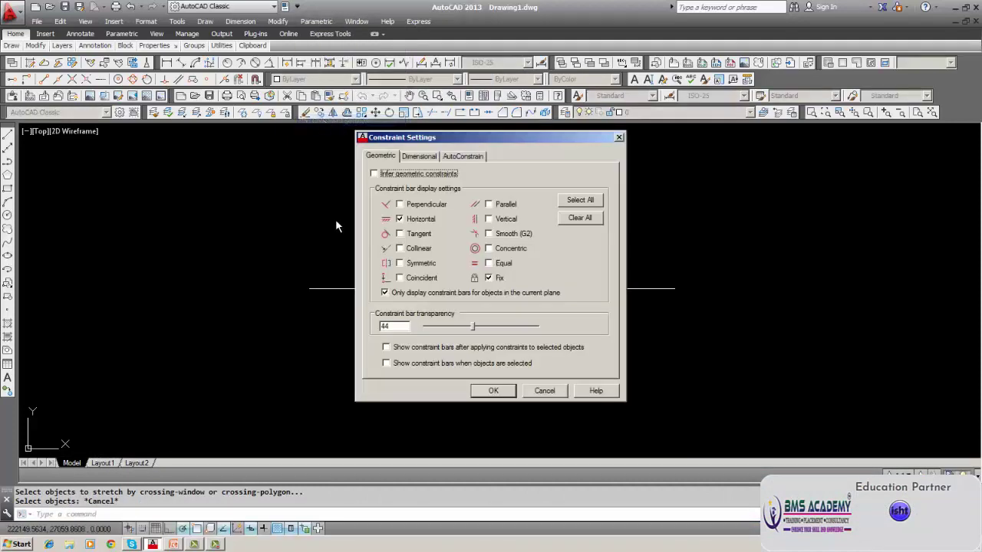
pyautogui.click(383, 348)
pyautogui.click(386, 364)
pyautogui.click(386, 348)
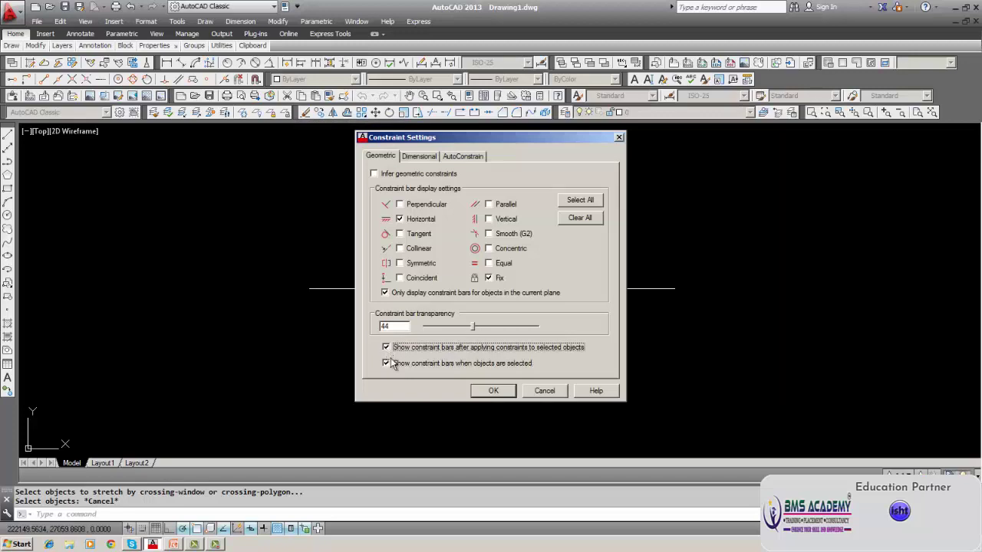
pyautogui.click(497, 391)
pyautogui.click(527, 286)
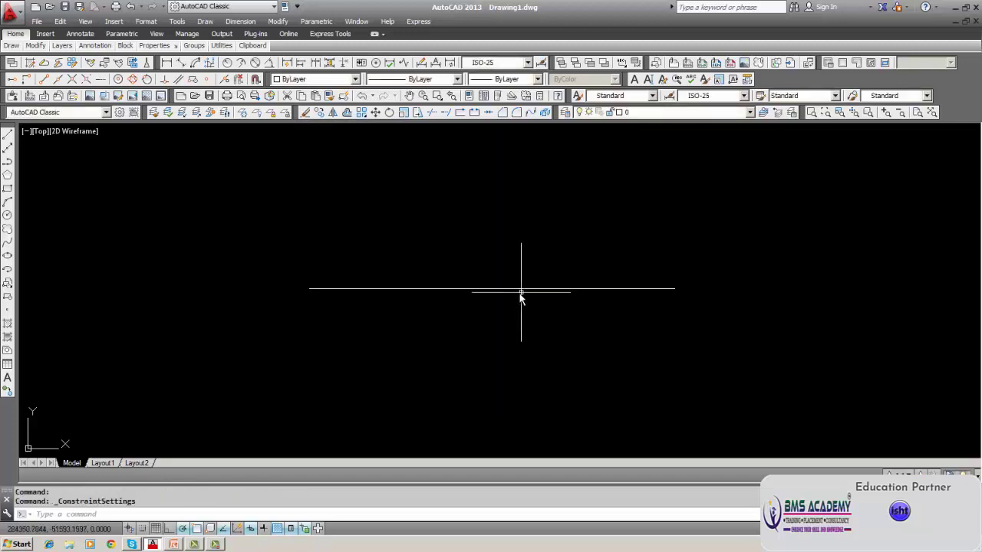
# - Show all dynamic dimensional constraints in the drawing
pyautogui.click(316, 21)
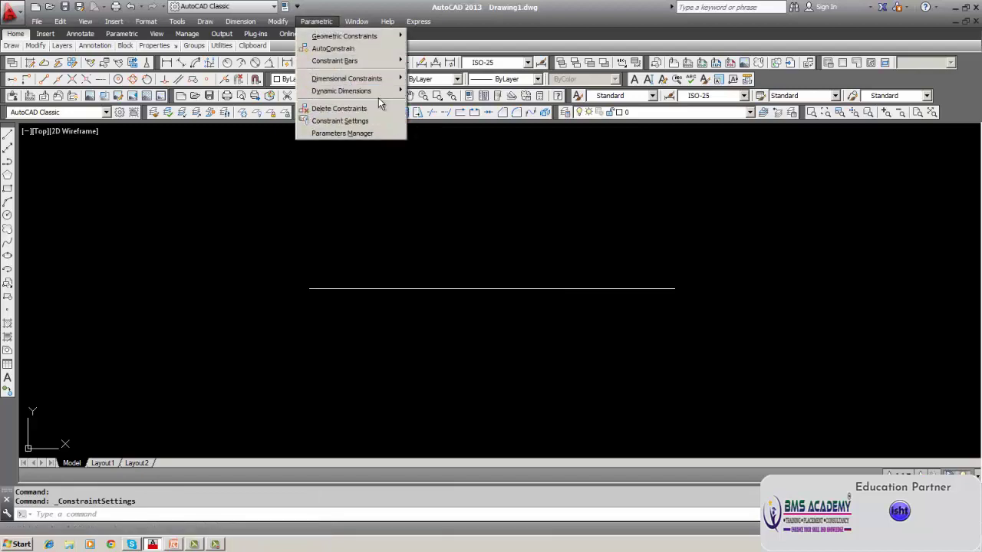
pyautogui.moveTo(378, 92)
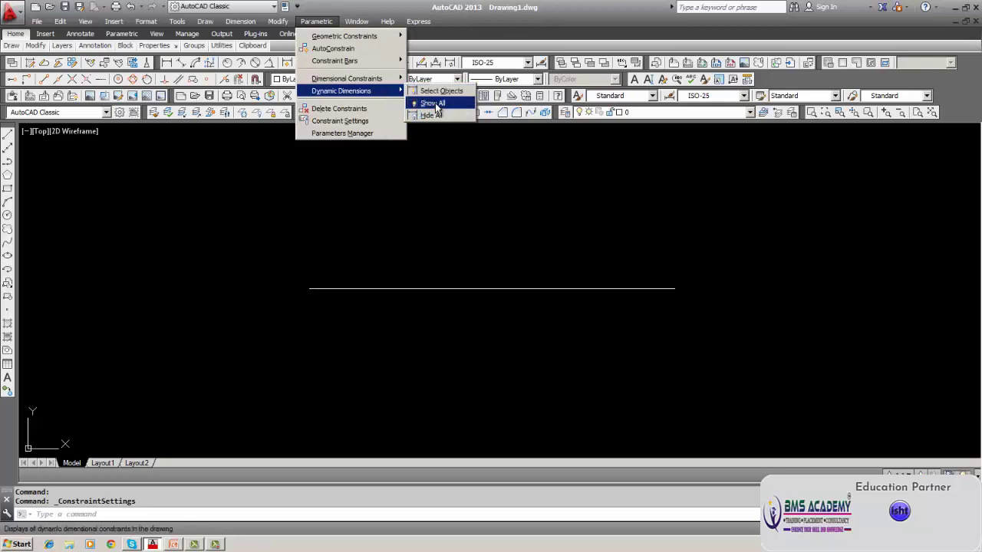
pyautogui.click(435, 104)
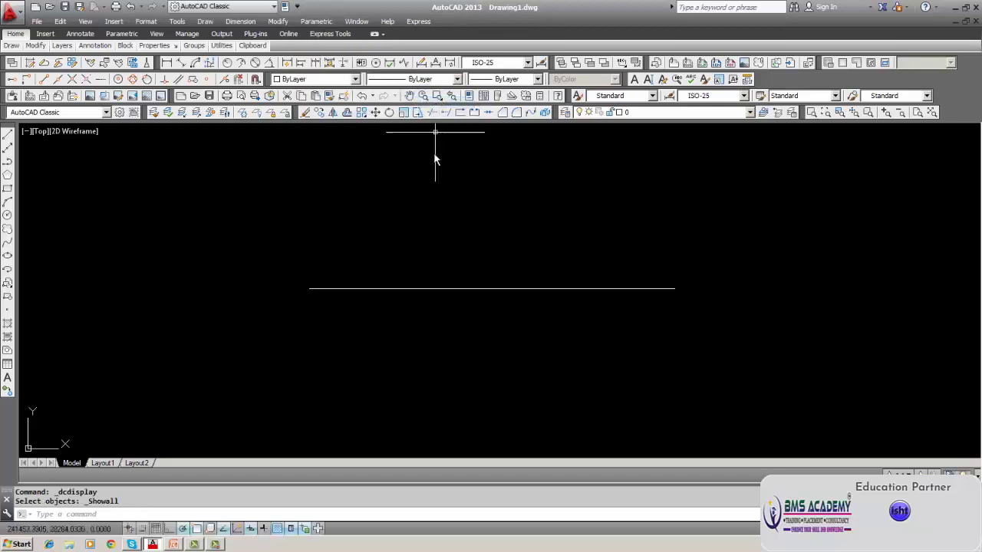
# - Select the horizontal line twice to view its constraint bar, closing the quick properties and clearing the selection each time
pyautogui.click(451, 288)
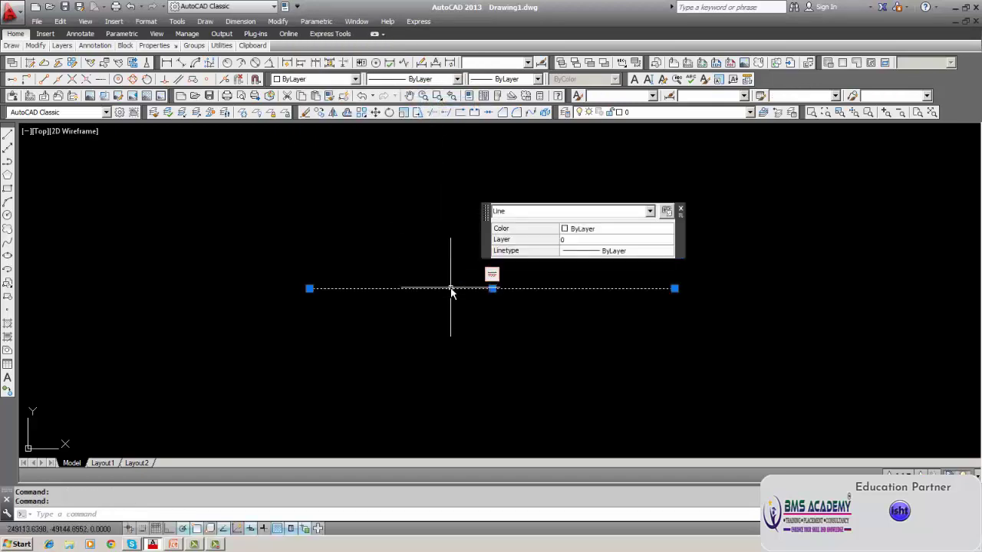
pyautogui.moveTo(679, 210)
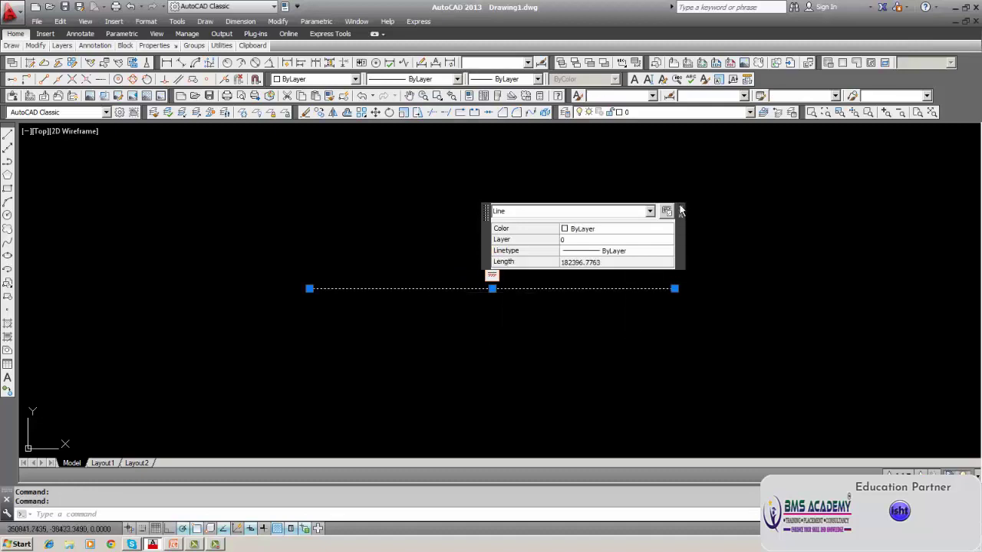
pyautogui.click(680, 211)
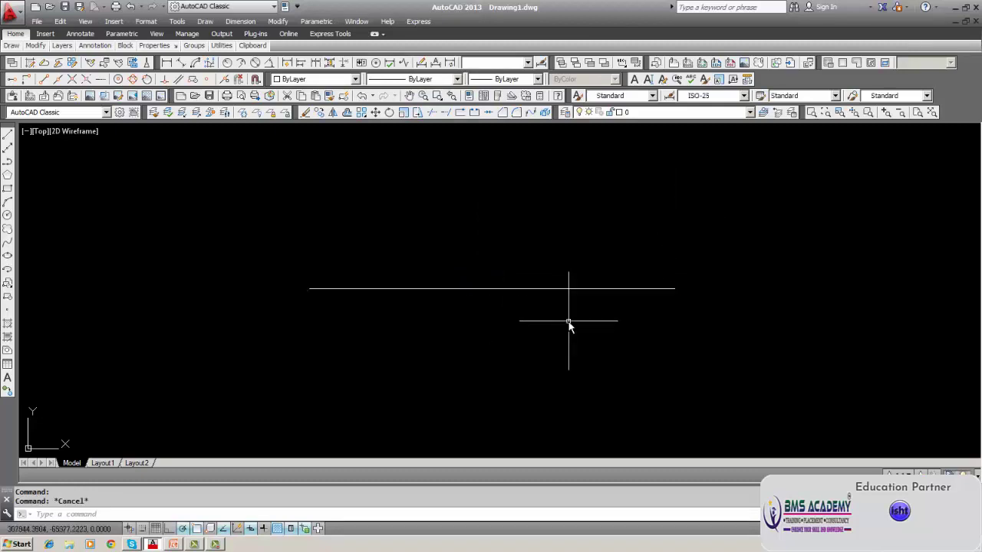
pyautogui.click(502, 289)
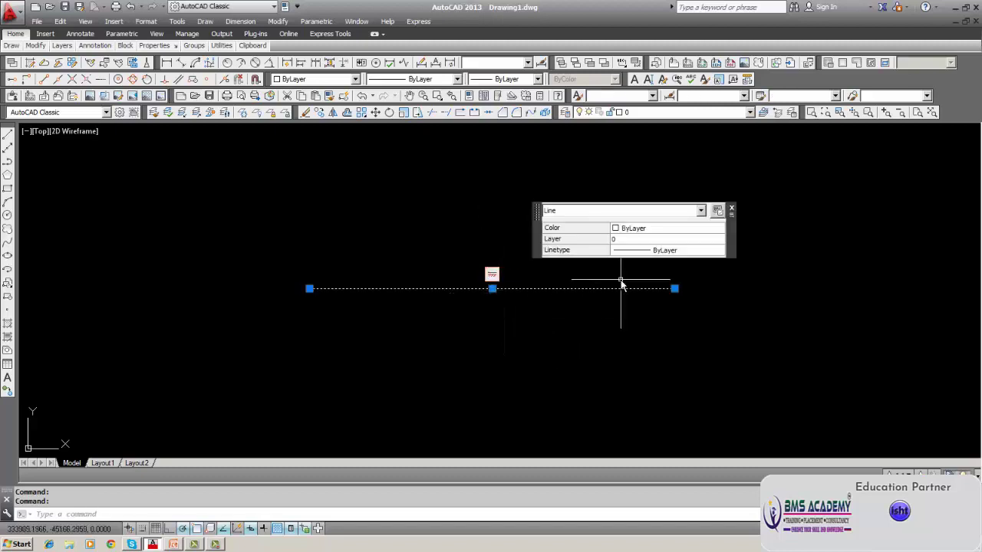
pyautogui.click(732, 211)
pyautogui.press('Escape')
pyautogui.press('Escape')
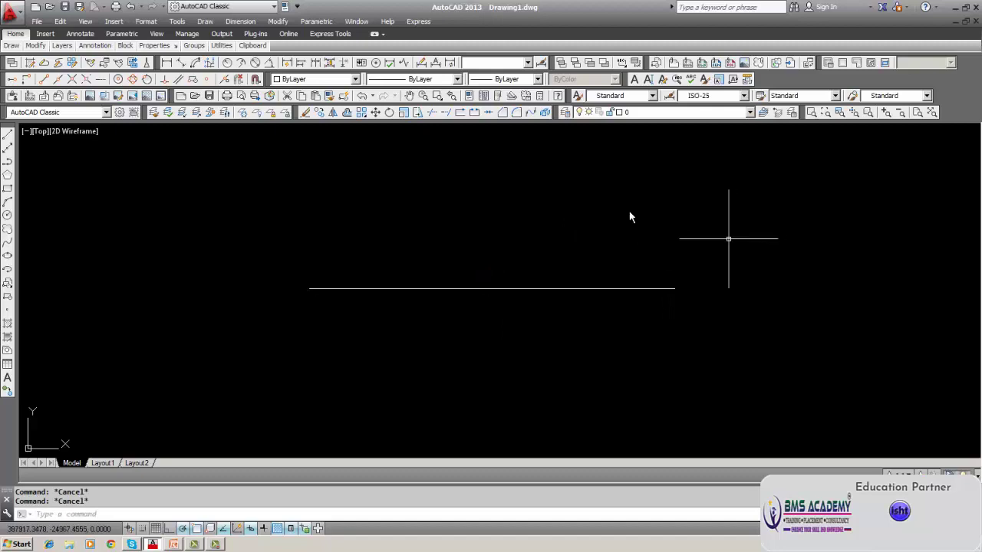
# - Review the geometric constraint bar display settings, accept them as they are, and check the constraint bar on the selected line
pyautogui.click(316, 21)
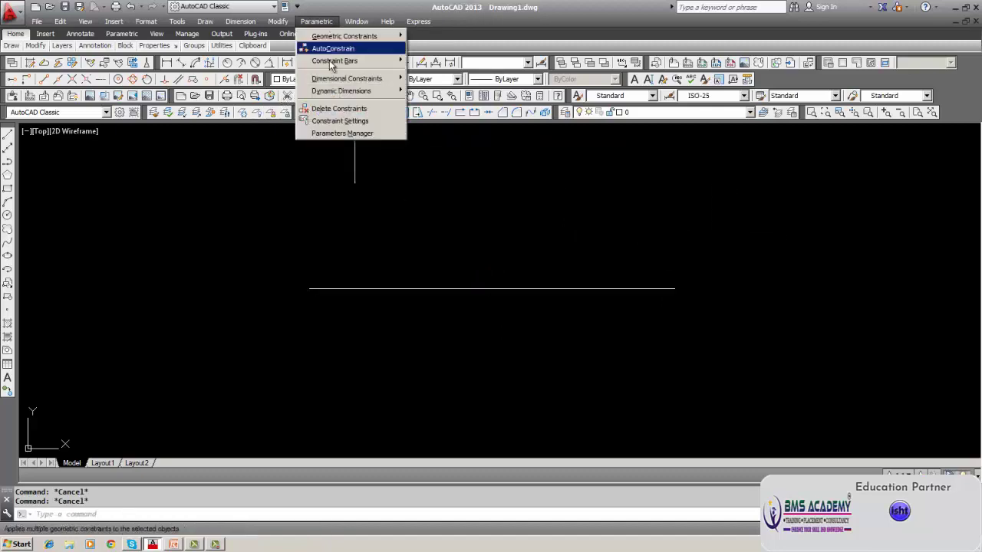
pyautogui.click(331, 122)
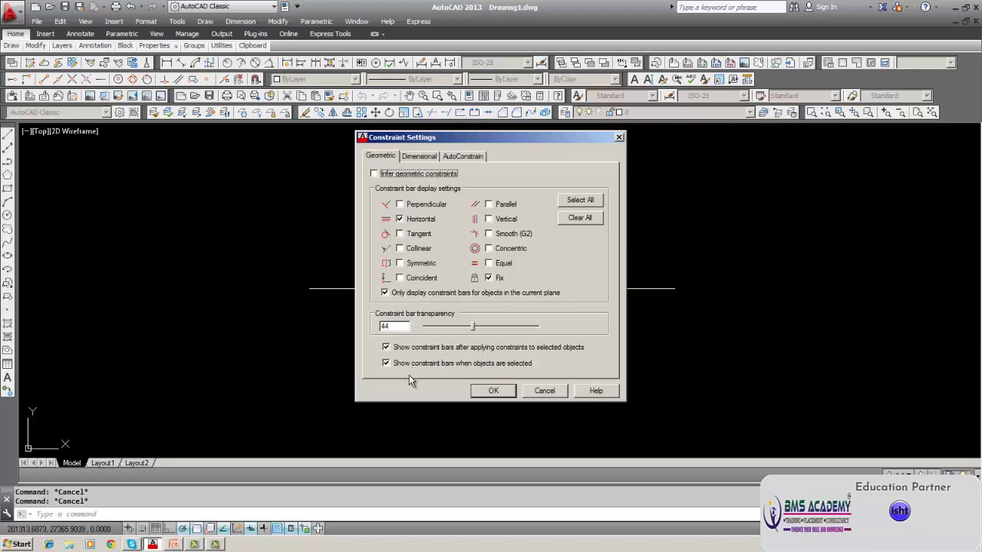
pyautogui.click(491, 392)
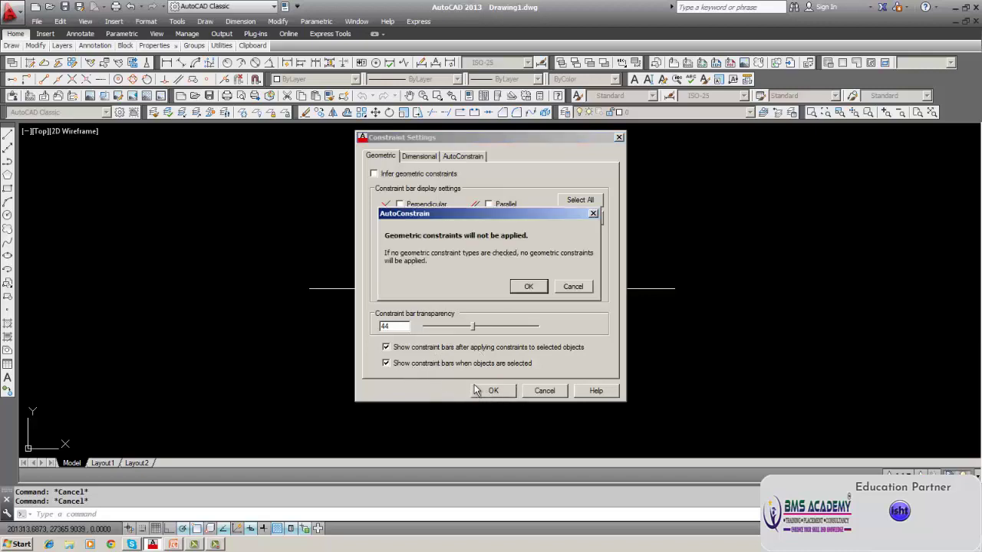
pyautogui.click(527, 286)
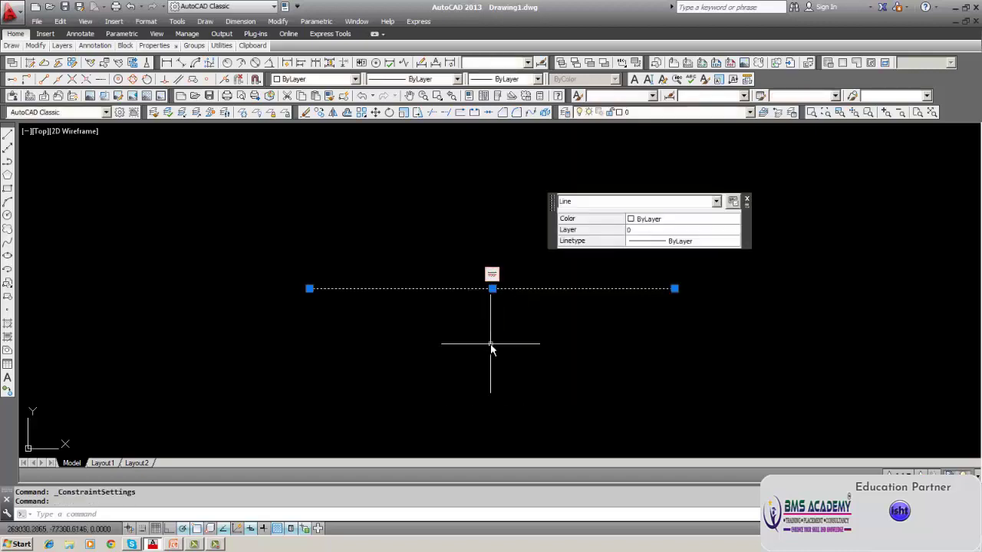
pyautogui.click(745, 199)
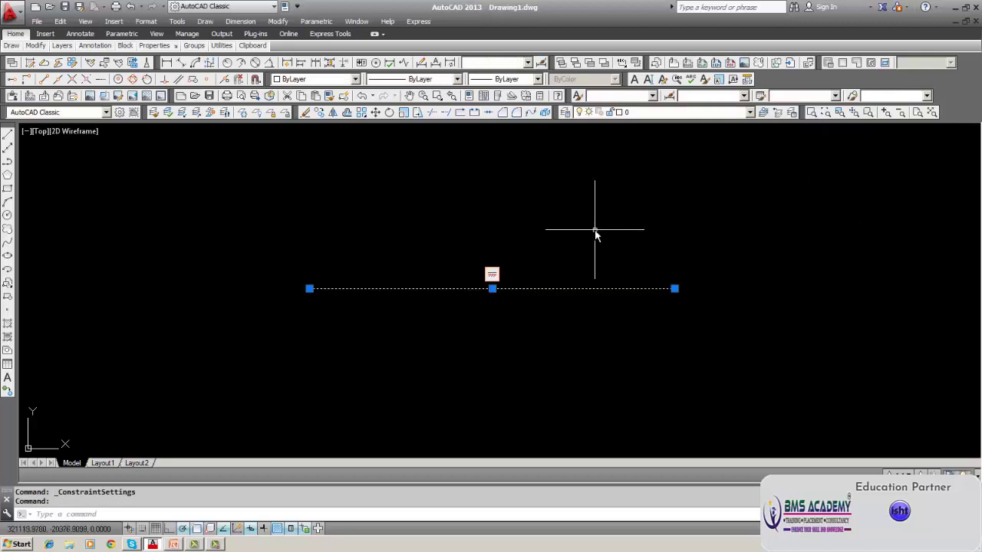
pyautogui.press('Escape')
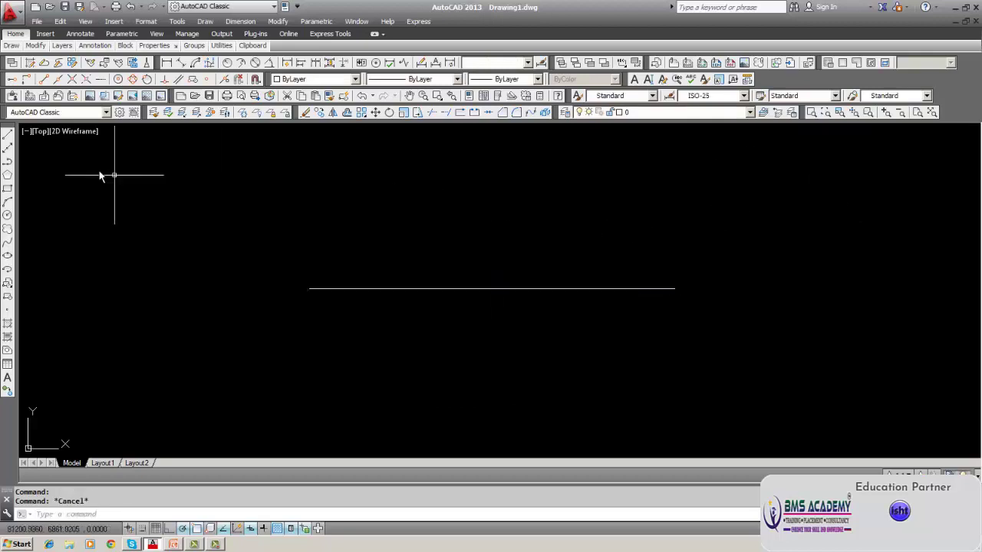
# - Draw a second horizontal line above the existing one, spanning roughly the same width
pyautogui.click(7, 133)
pyautogui.click(303, 207)
pyautogui.click(675, 207)
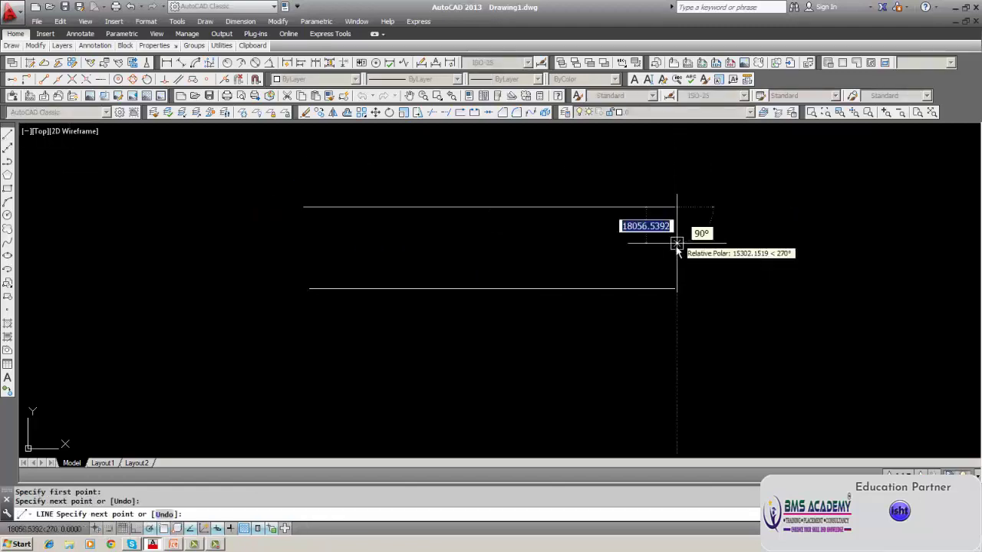
pyautogui.press('Escape')
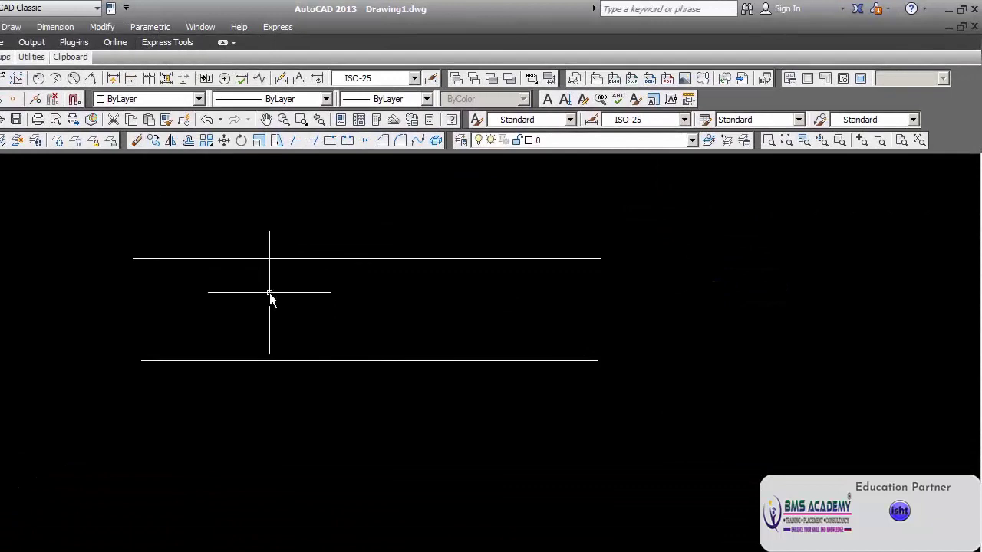
# - Select the upper line twice to check for a constraint bar, clearing the selection each time
pyautogui.click(306, 259)
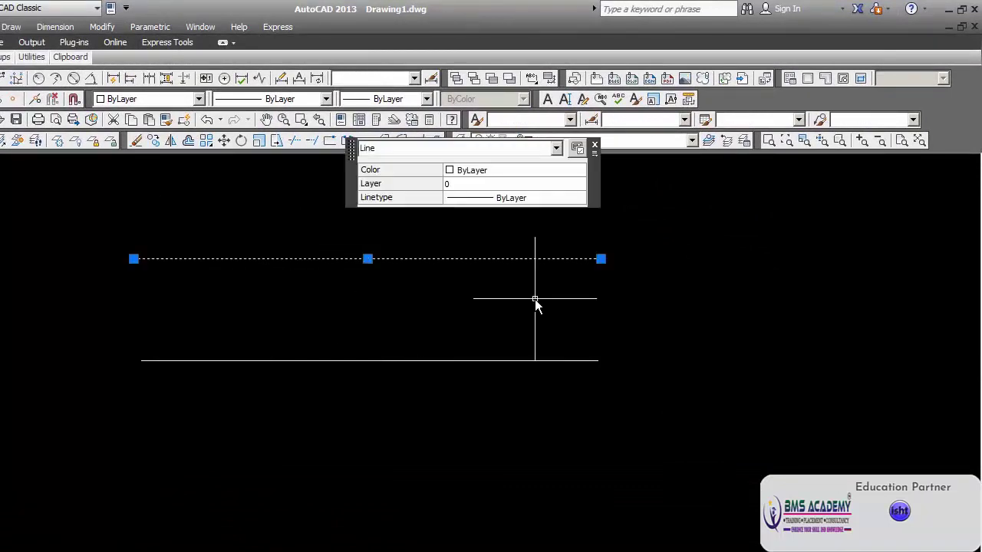
pyautogui.press('Escape')
pyautogui.click(583, 260)
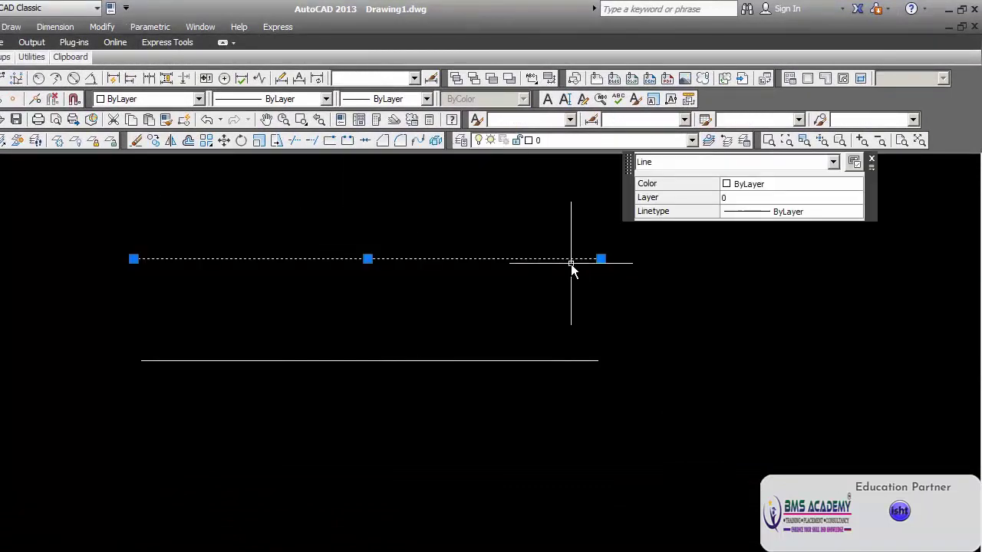
pyautogui.press('Escape')
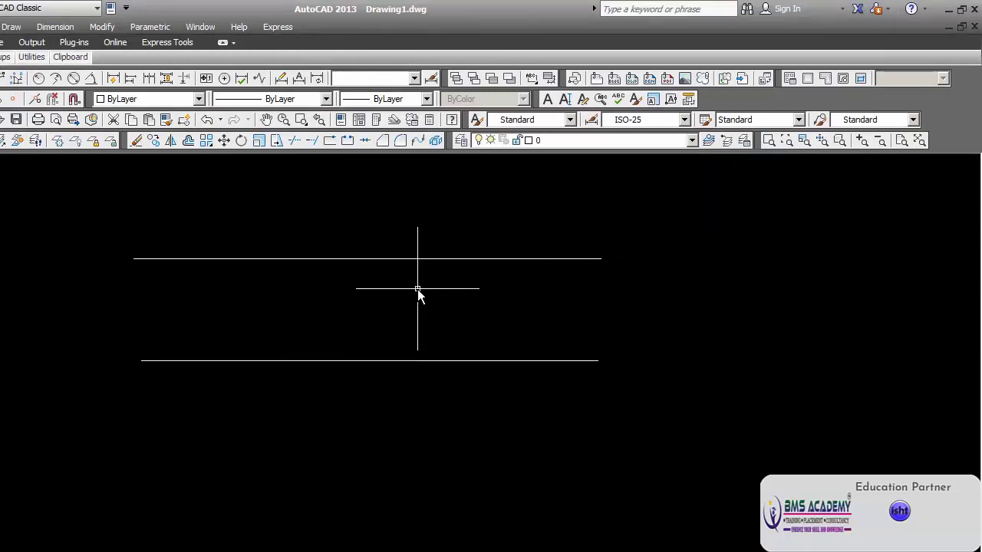
pyautogui.write('ROtate')
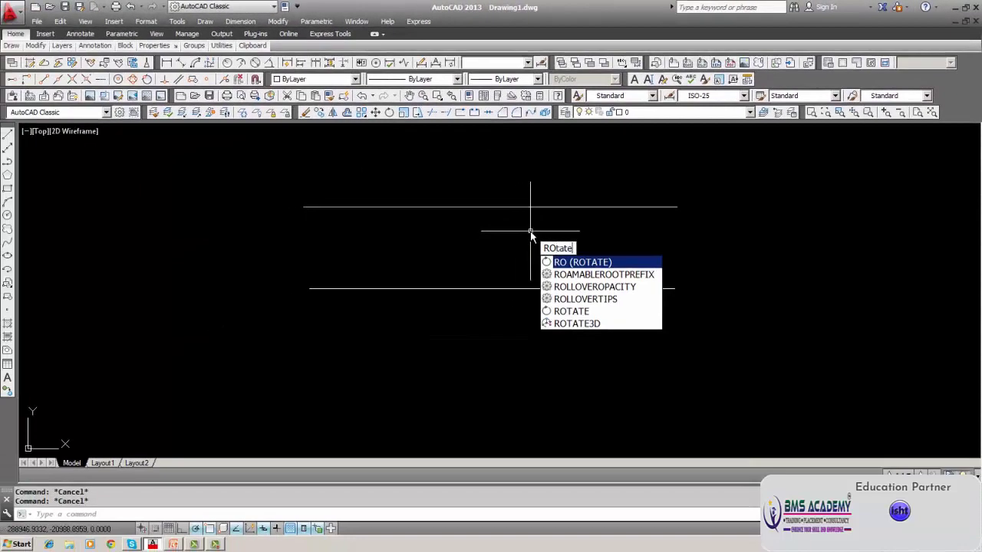
pyautogui.press('Return')
pyautogui.click(473, 207)
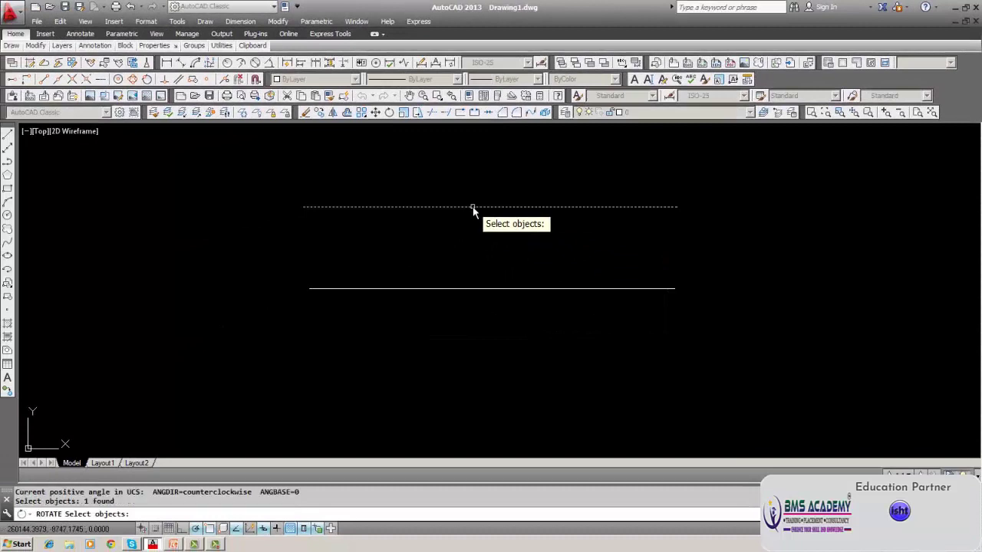
pyautogui.press('Return')
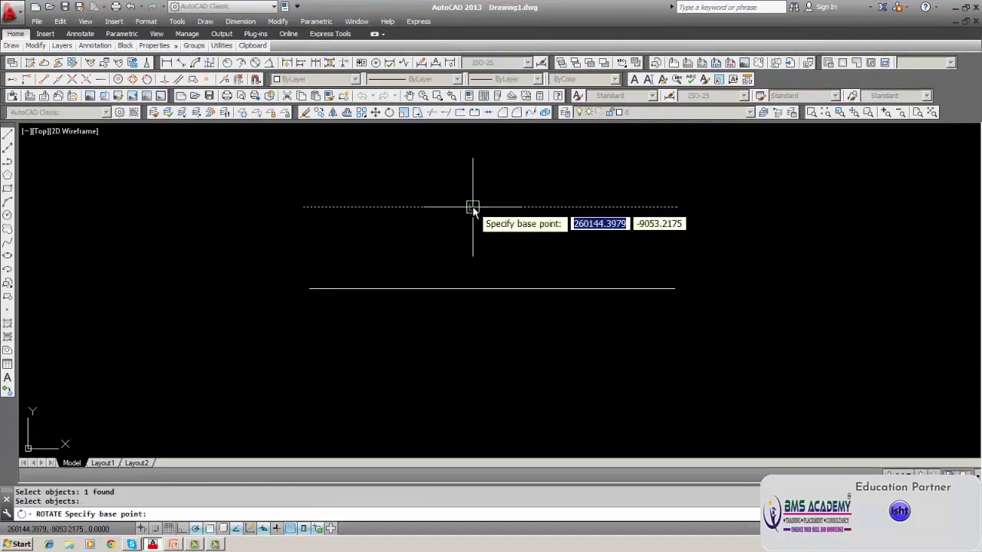
pyautogui.click(308, 206)
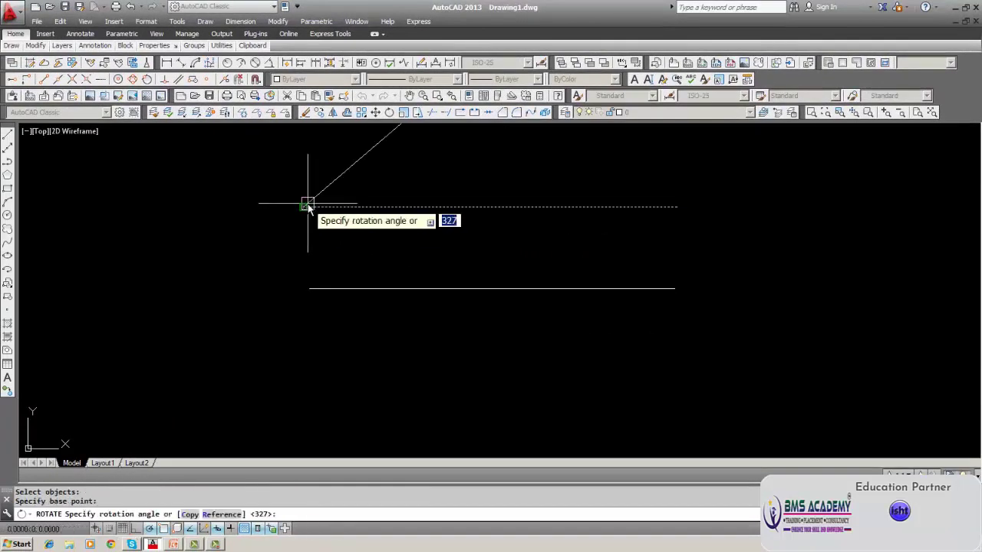
pyautogui.press('Escape')
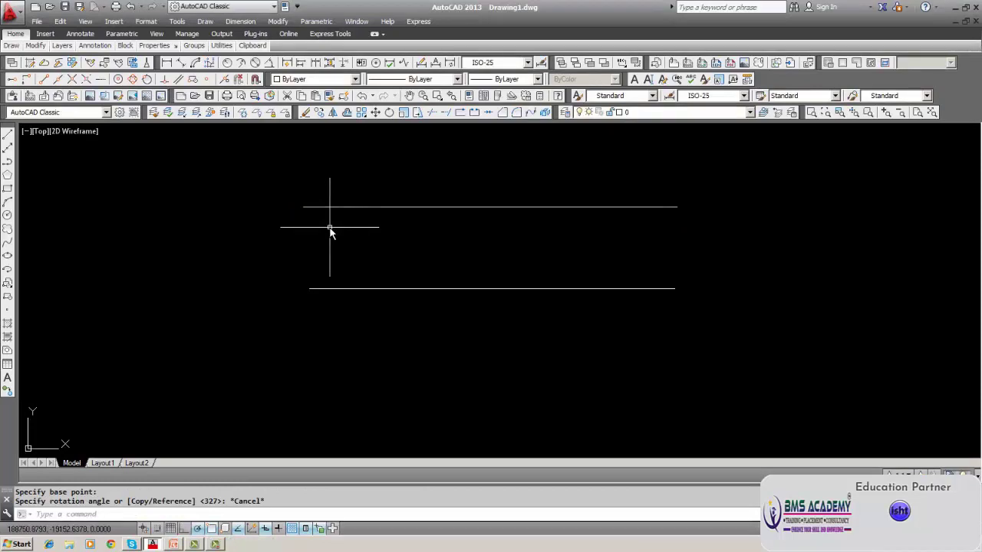
# - Apply a Horizontal geometric constraint to the upper line
pyautogui.click(326, 23)
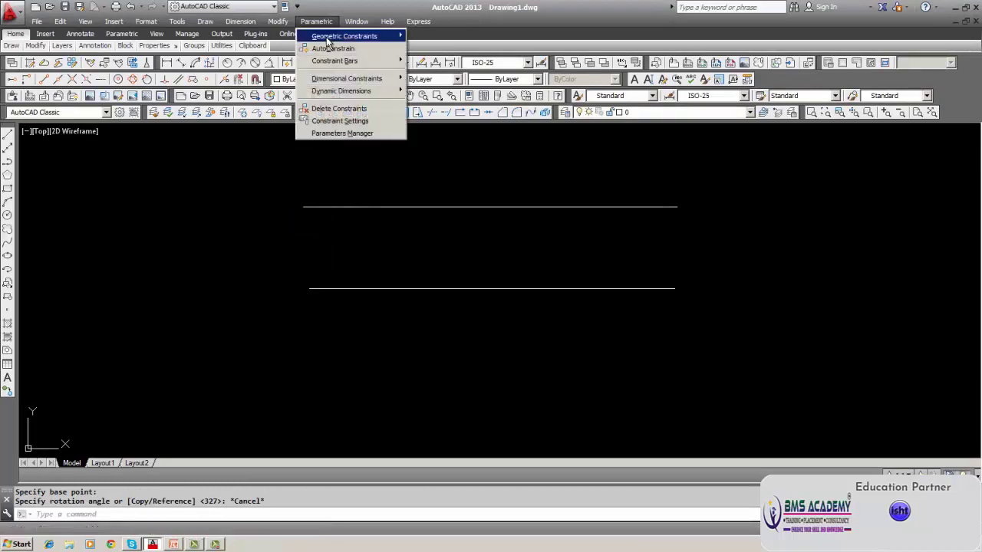
pyautogui.moveTo(330, 38)
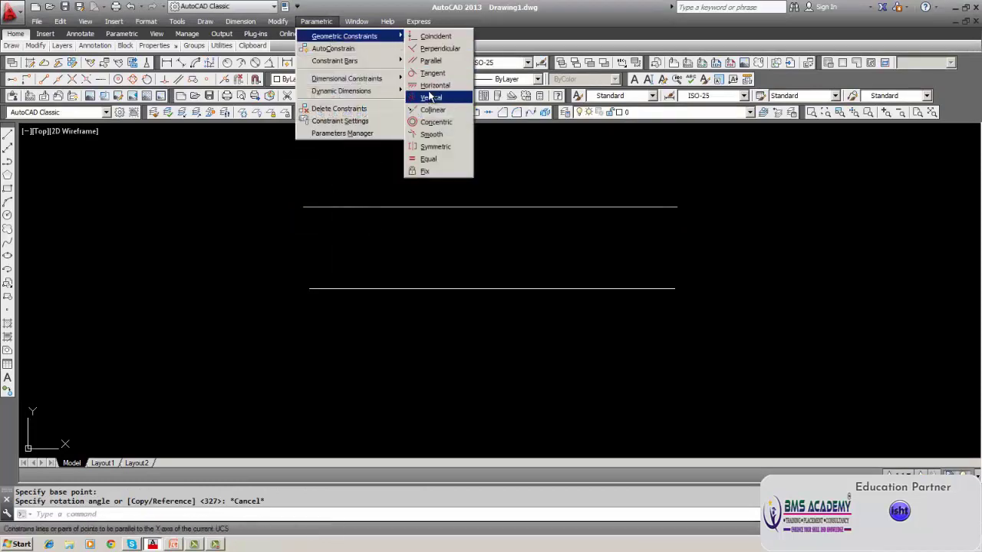
pyautogui.click(432, 85)
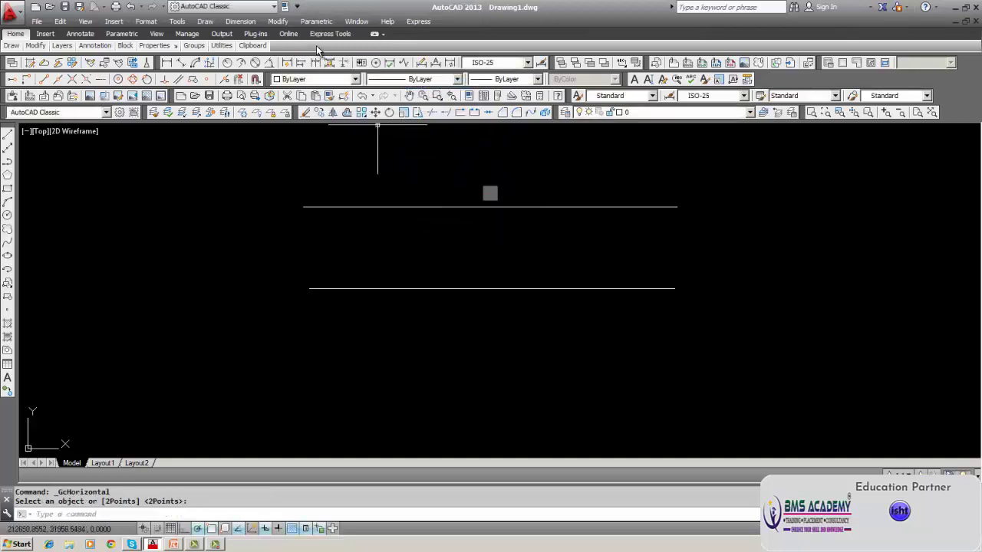
# - Review the geometric constraint settings, accept them as they are, and hide the upper line's constraint bar
pyautogui.click(307, 21)
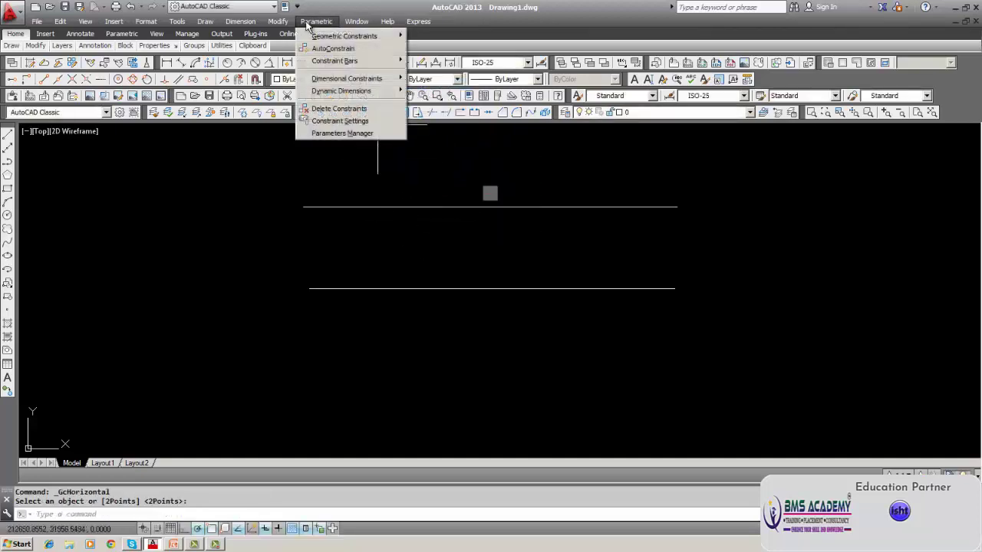
pyautogui.click(330, 120)
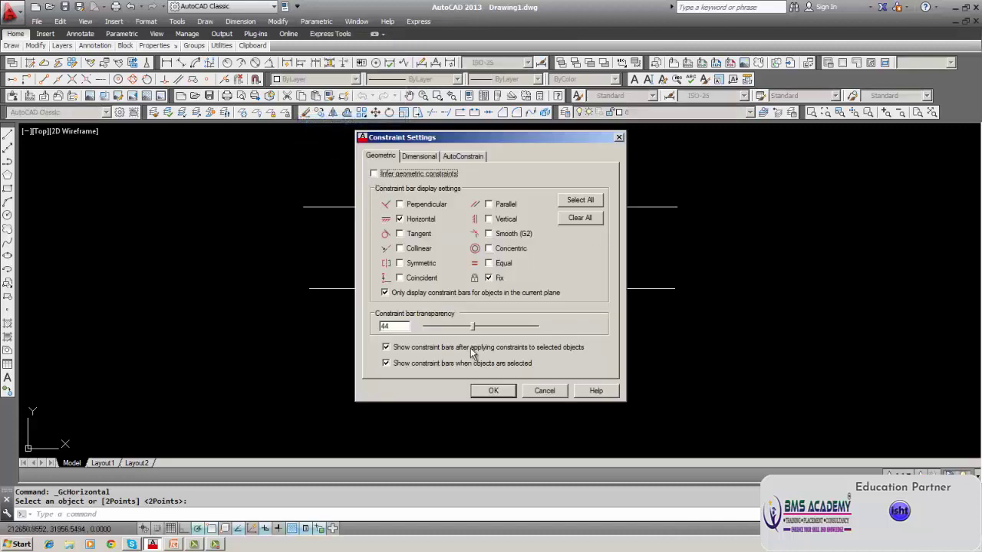
pyautogui.click(484, 394)
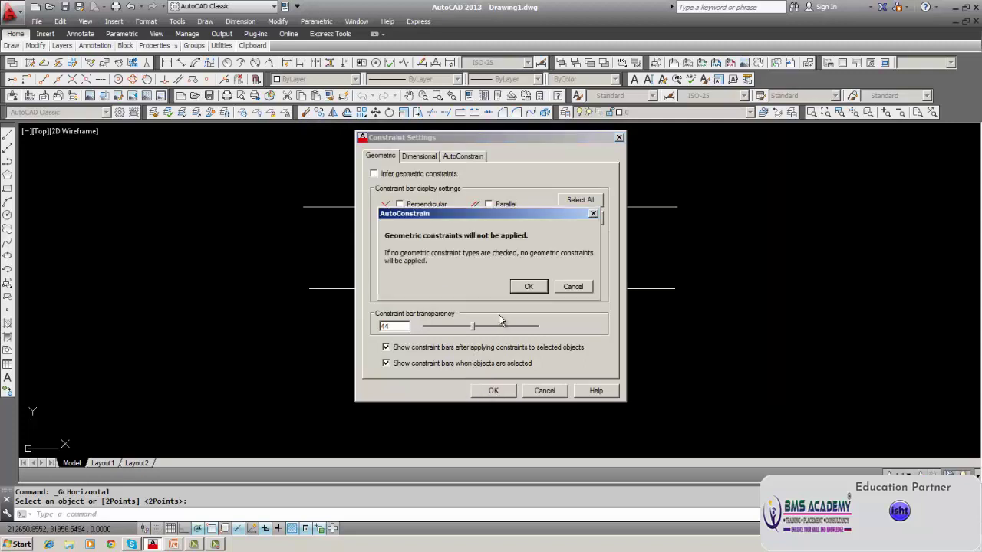
pyautogui.click(529, 287)
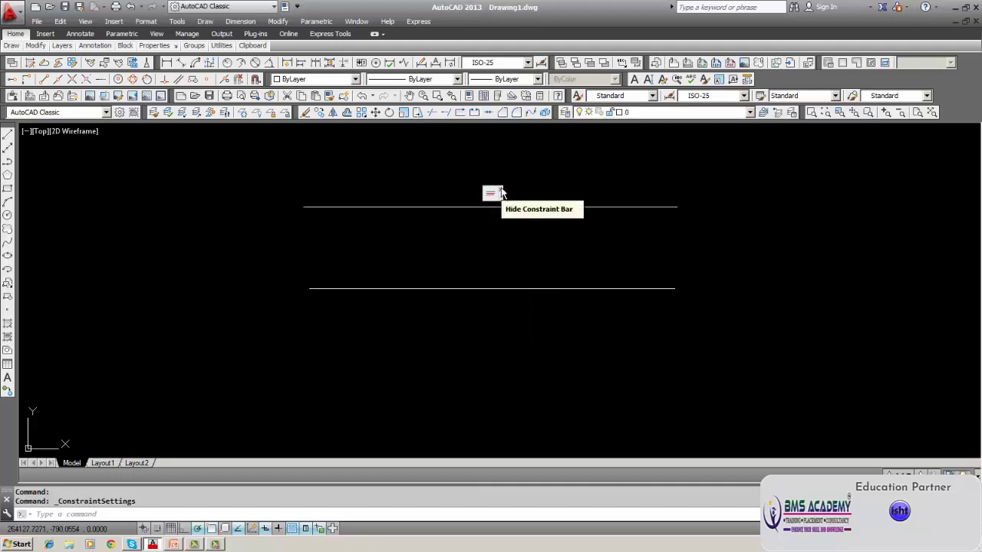
pyautogui.click(500, 189)
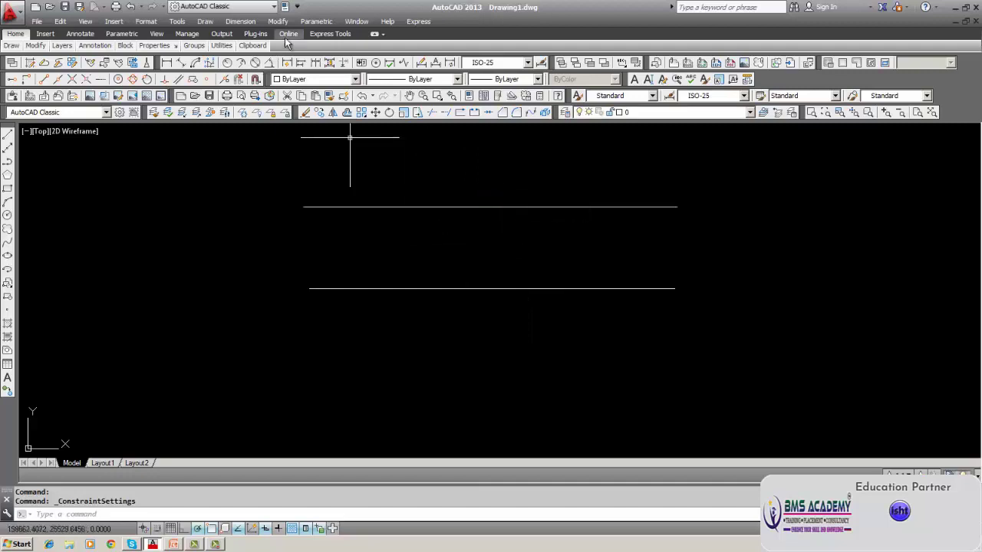
# - Show all dynamic dimensional constraints in the drawing
pyautogui.click(316, 20)
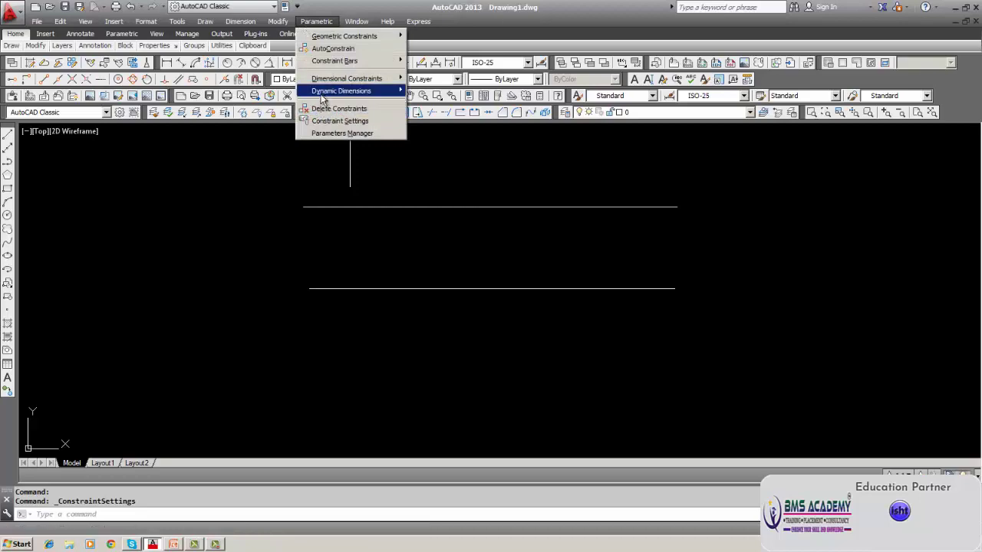
pyautogui.moveTo(323, 93)
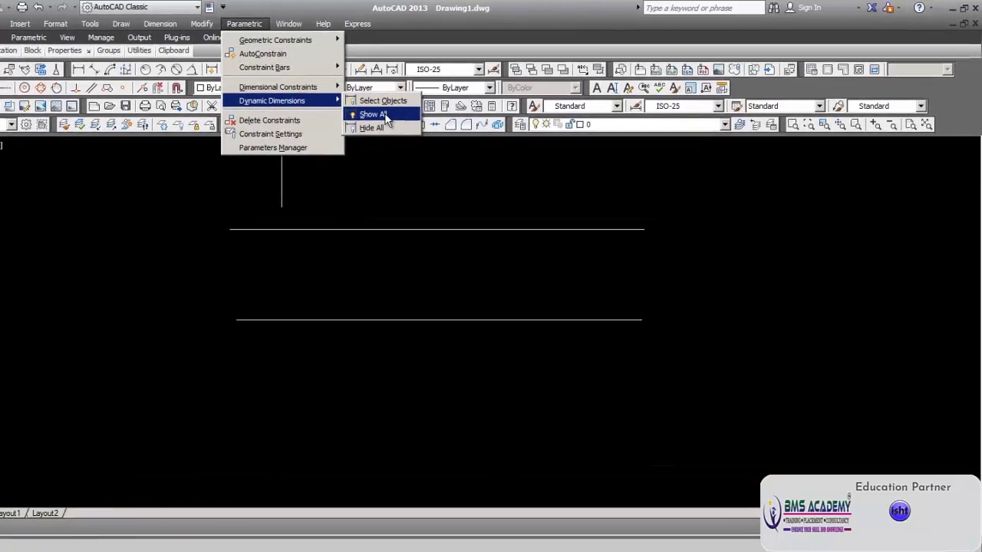
pyautogui.click(444, 103)
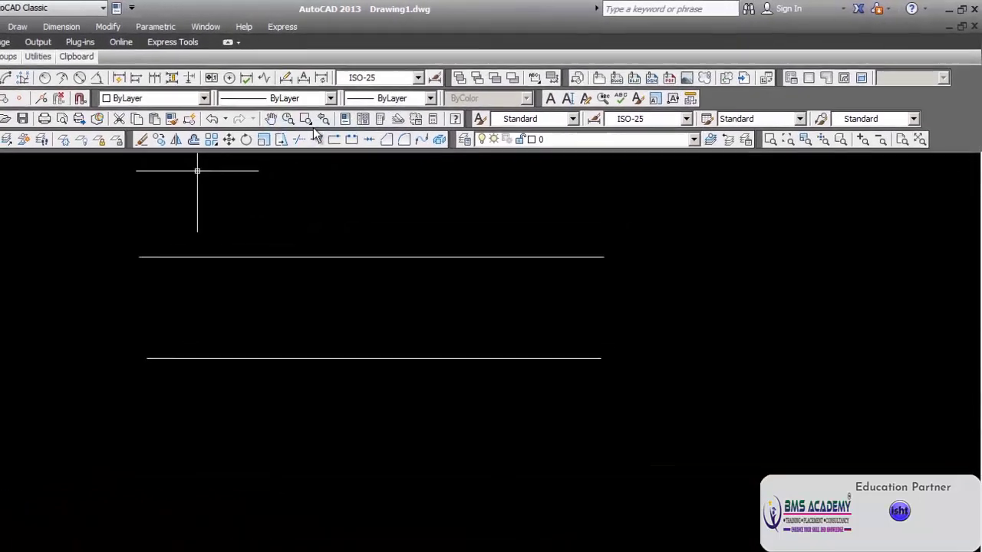
pyautogui.click(161, 26)
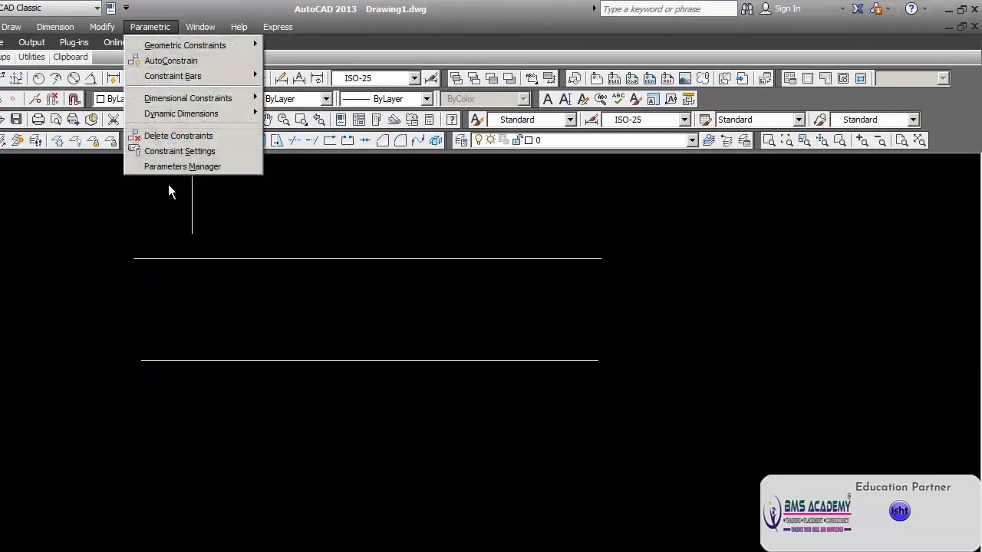
pyautogui.click(263, 208)
pyautogui.click(247, 214)
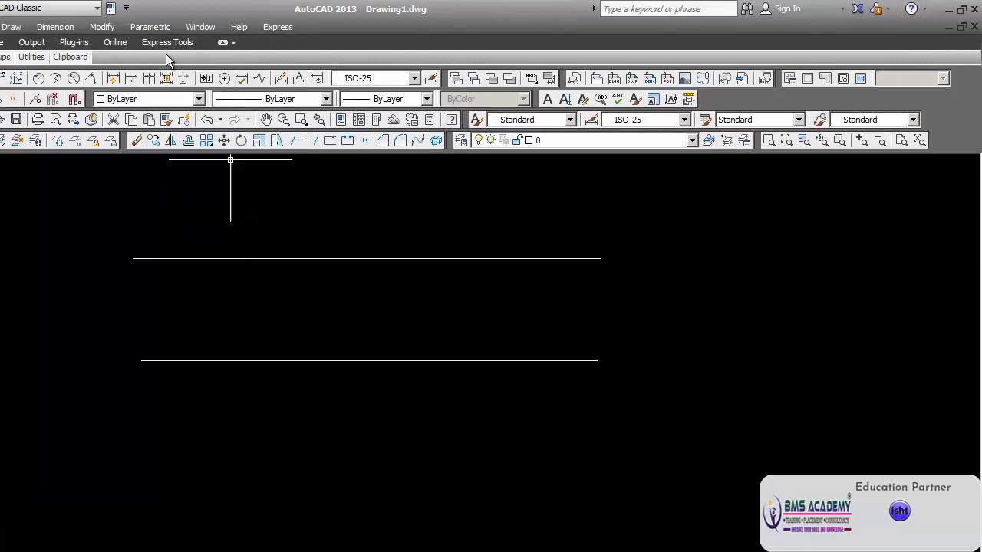
# - Turn on Infer geometric constraints in the constraint settings and check the constraint bar on the lower line
pyautogui.click(161, 26)
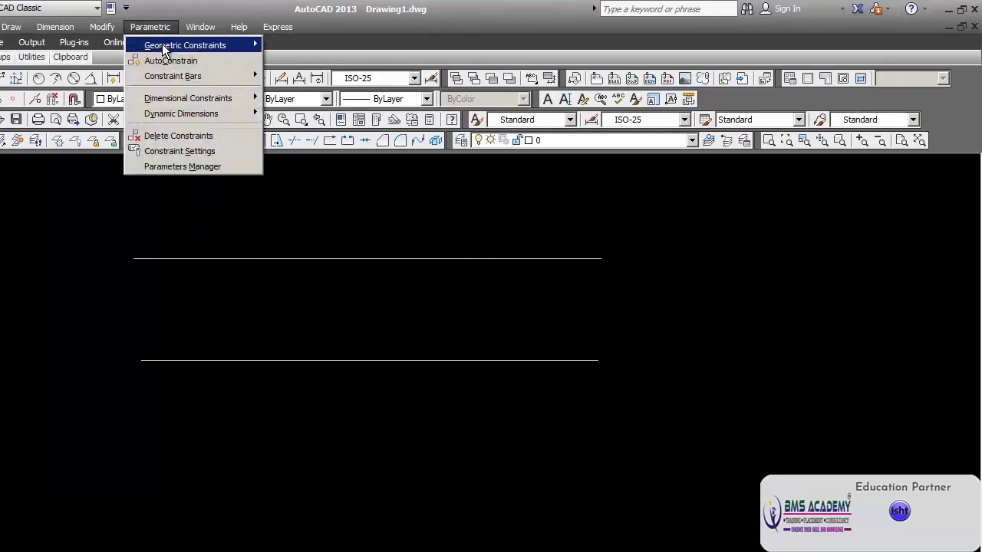
pyautogui.click(161, 151)
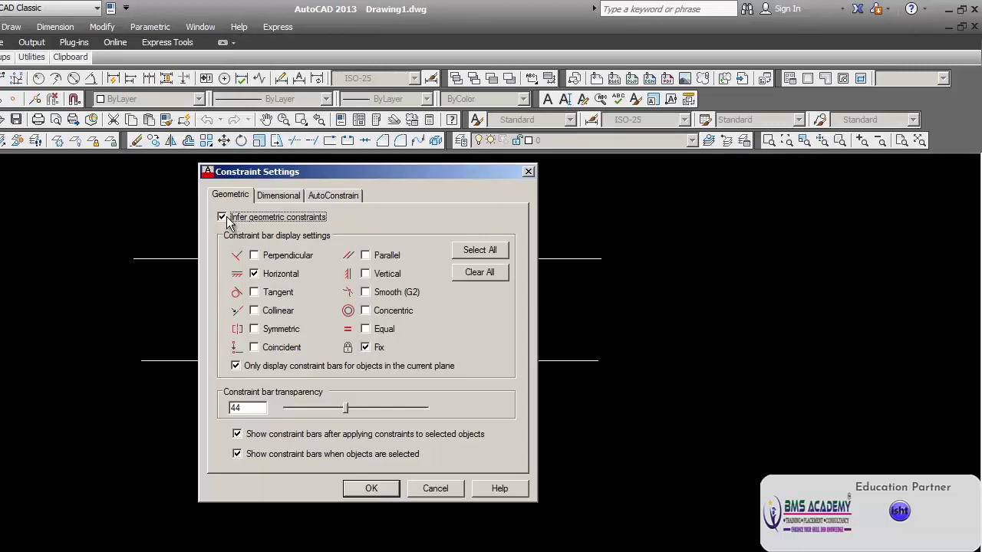
pyautogui.click(376, 489)
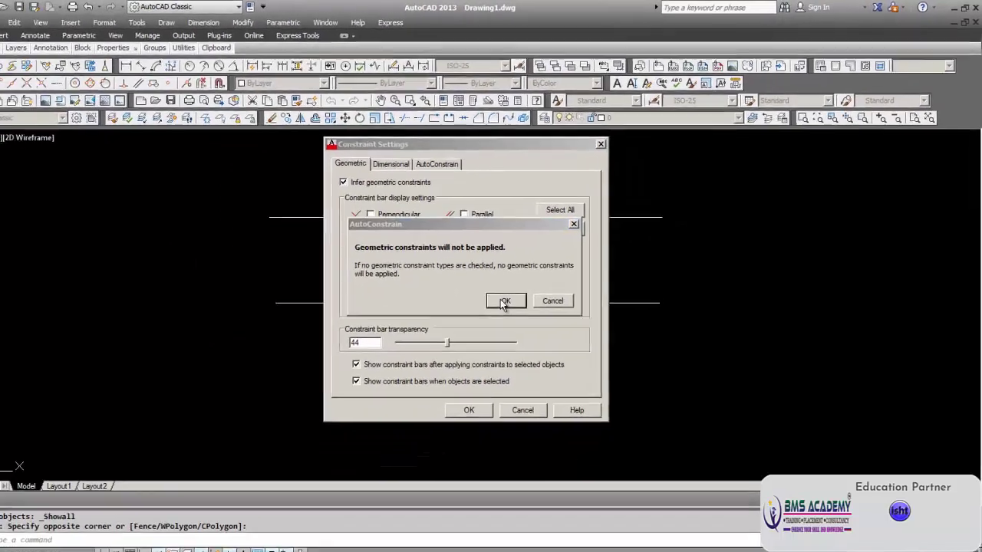
pyautogui.click(413, 361)
pyautogui.click(512, 290)
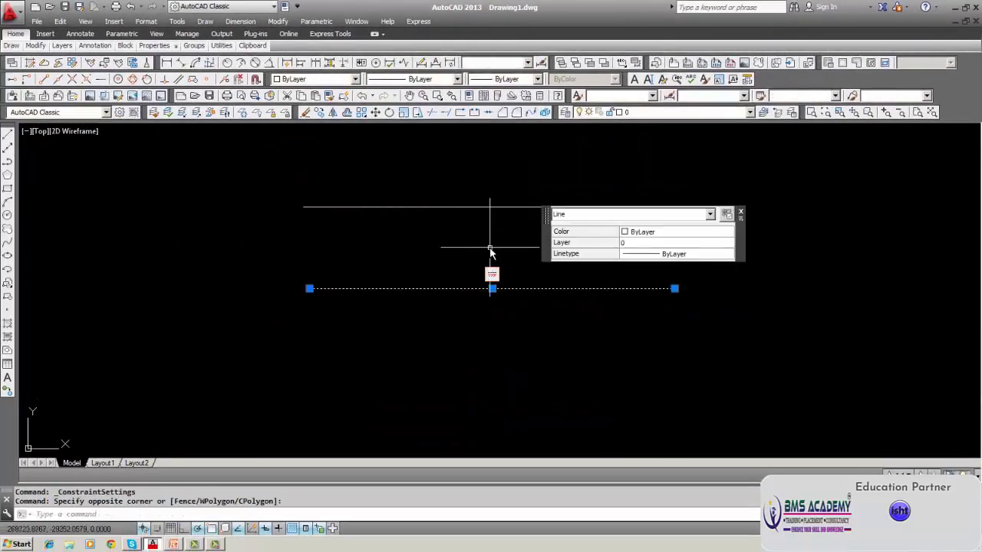
pyautogui.press('Escape')
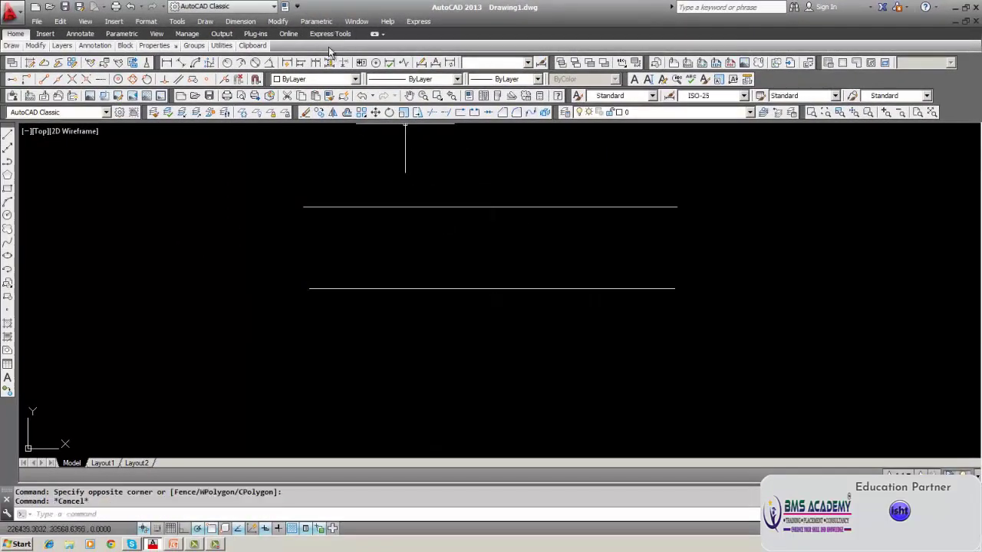
# - Show all dynamic dimensional constraints again
pyautogui.click(330, 23)
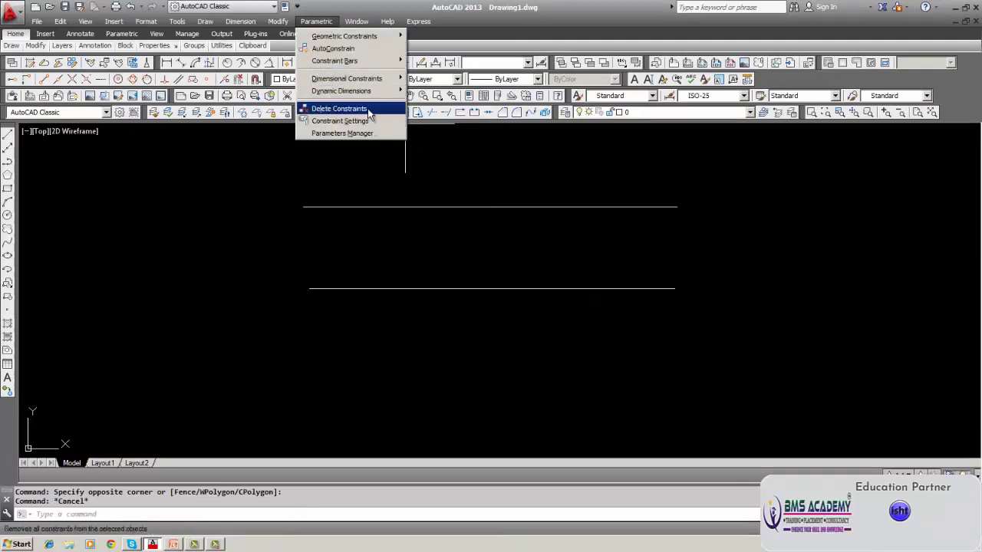
pyautogui.moveTo(368, 91)
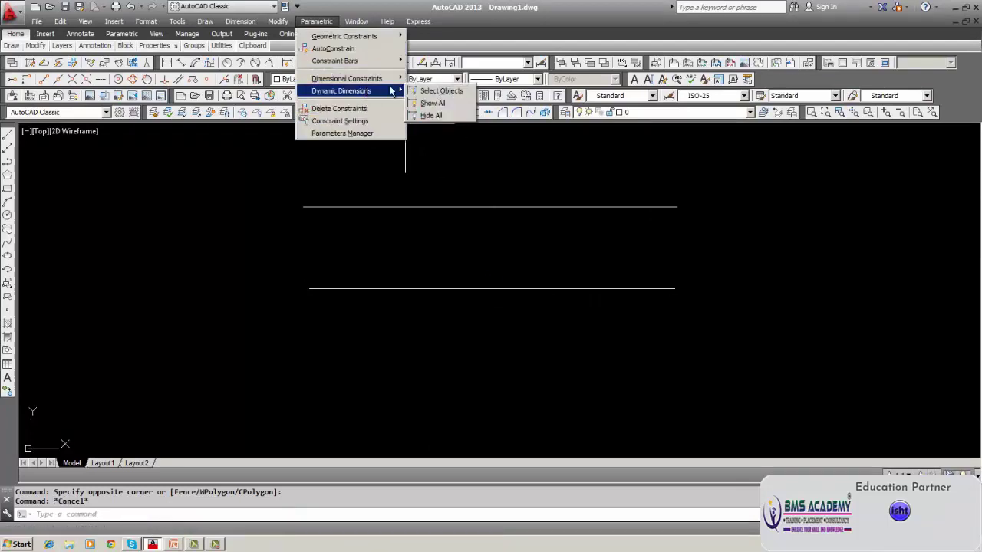
pyautogui.click(428, 104)
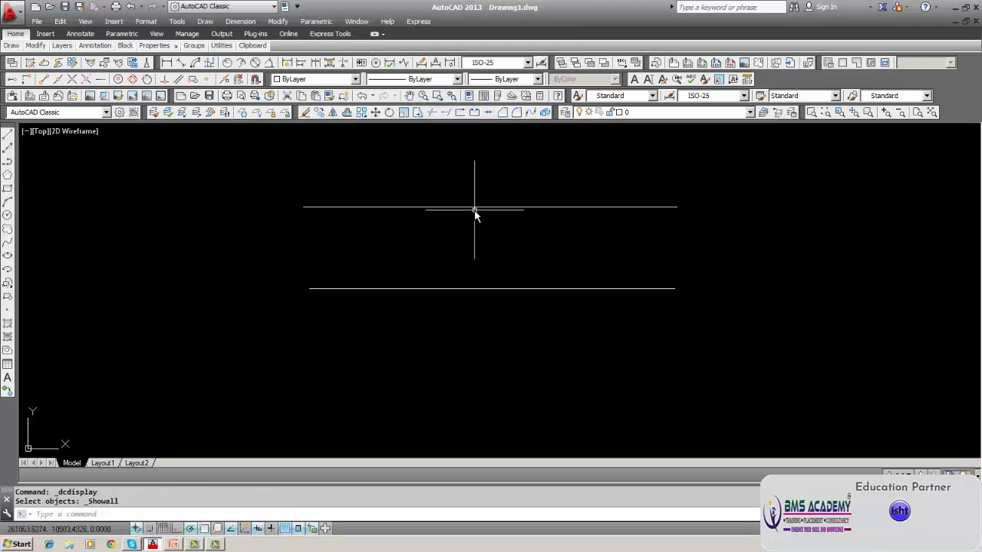
# - Draw a trial line from a slightly sloped pick between the two horizontal lines, and undo it
pyautogui.click(7, 134)
pyautogui.click(308, 250)
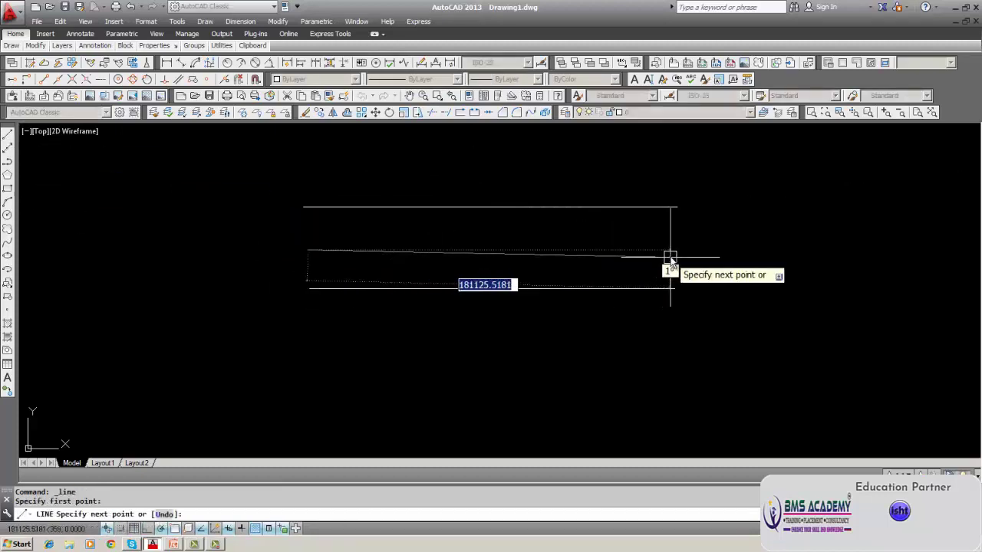
pyautogui.click(670, 265)
pyautogui.press('Escape')
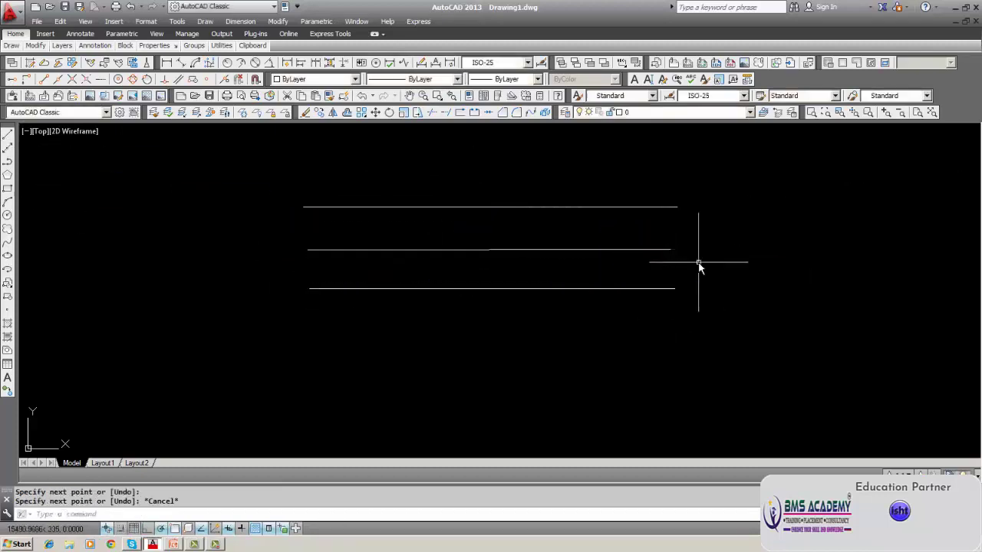
pyautogui.write('u')
pyautogui.press('Return')
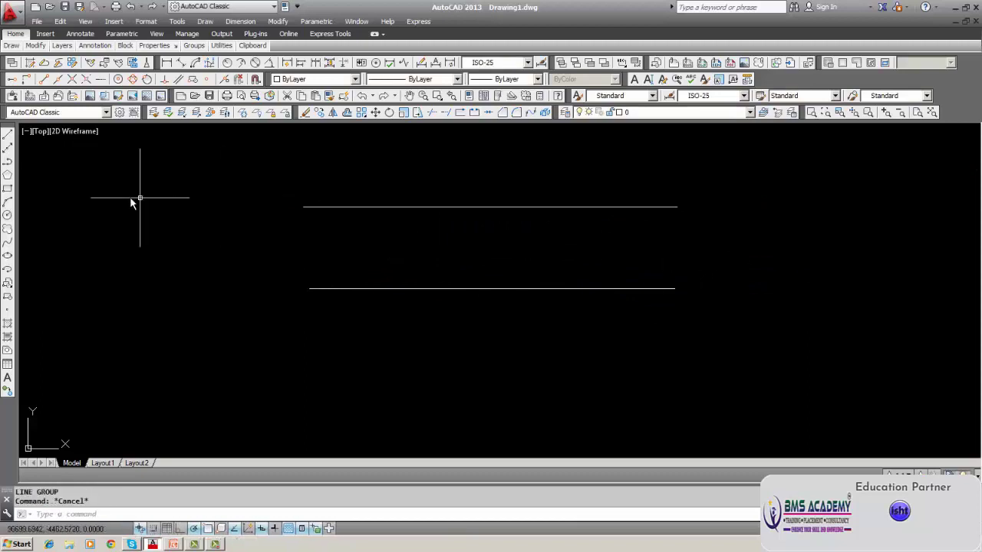
# - Draw a horizontal line between the two existing lines, extending past their right ends
pyautogui.click(7, 133)
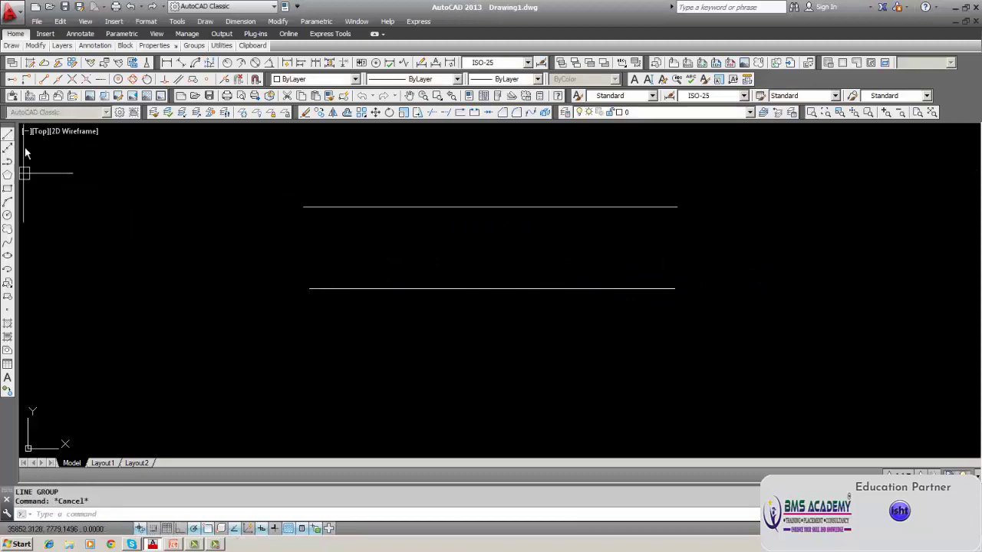
pyautogui.click(299, 239)
pyautogui.click(730, 240)
pyautogui.press('Escape')
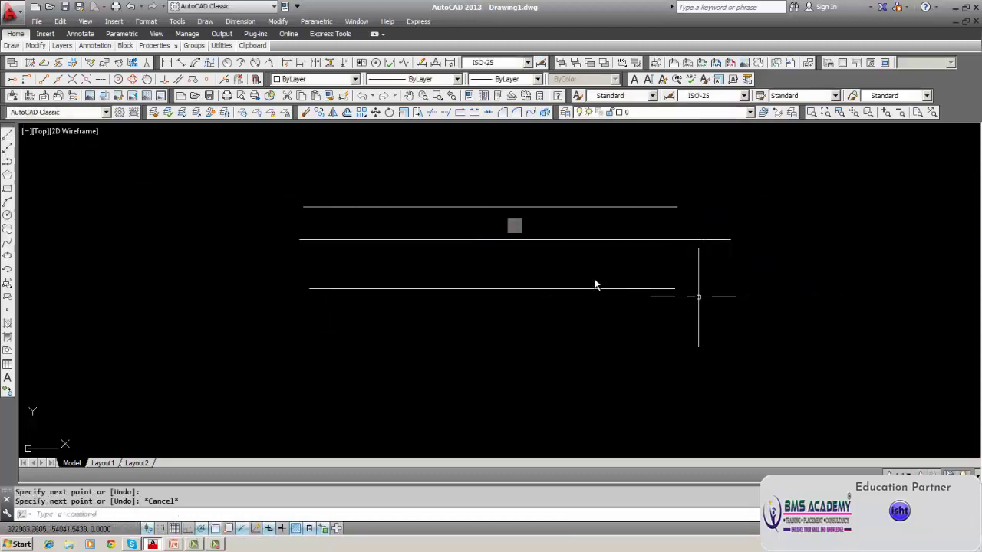
# - Select the upper horizontal line and the middle one in turn to check their constraint bars, and clear the selection
pyautogui.click(499, 207)
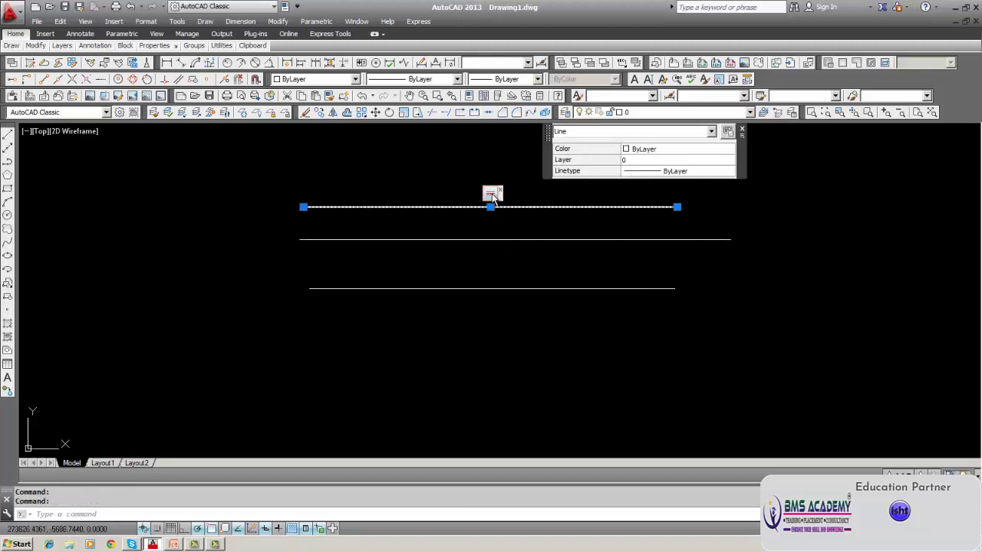
pyautogui.moveTo(741, 131)
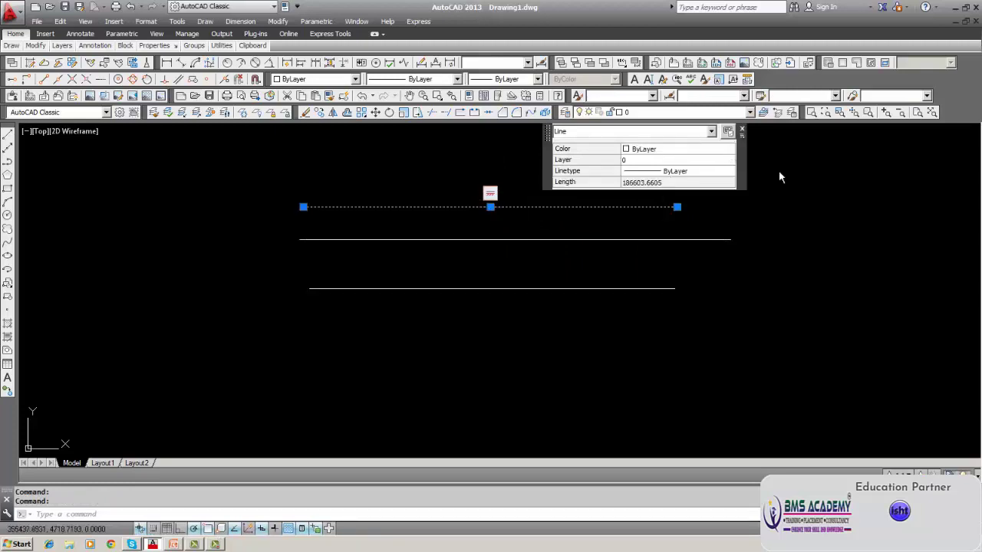
pyautogui.press('Escape')
pyautogui.click(483, 240)
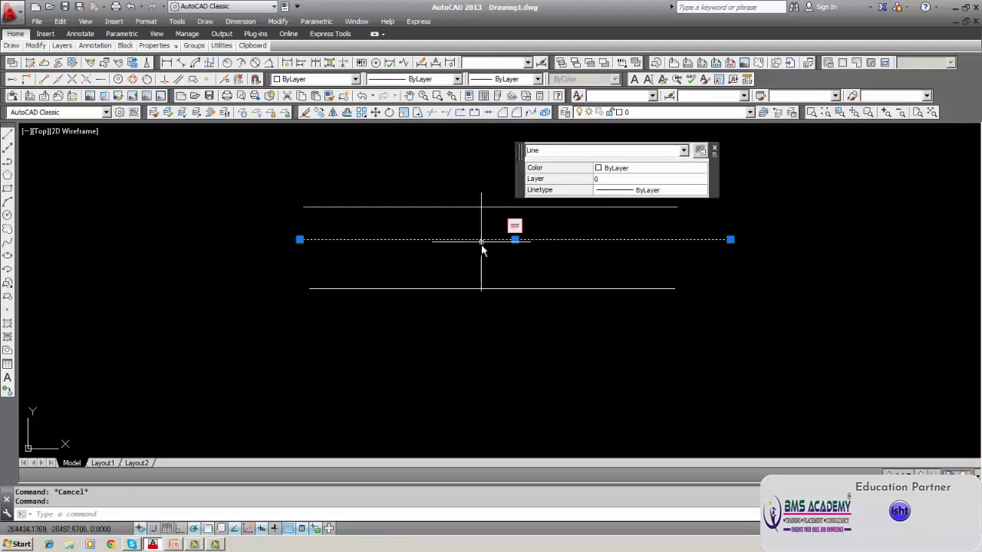
pyautogui.press('Escape')
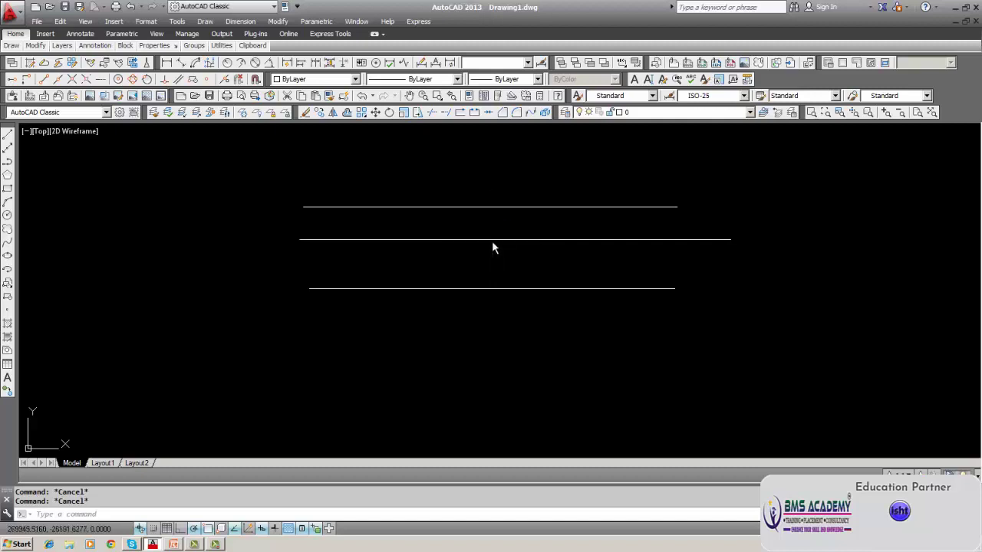
pyautogui.moveTo(494, 244)
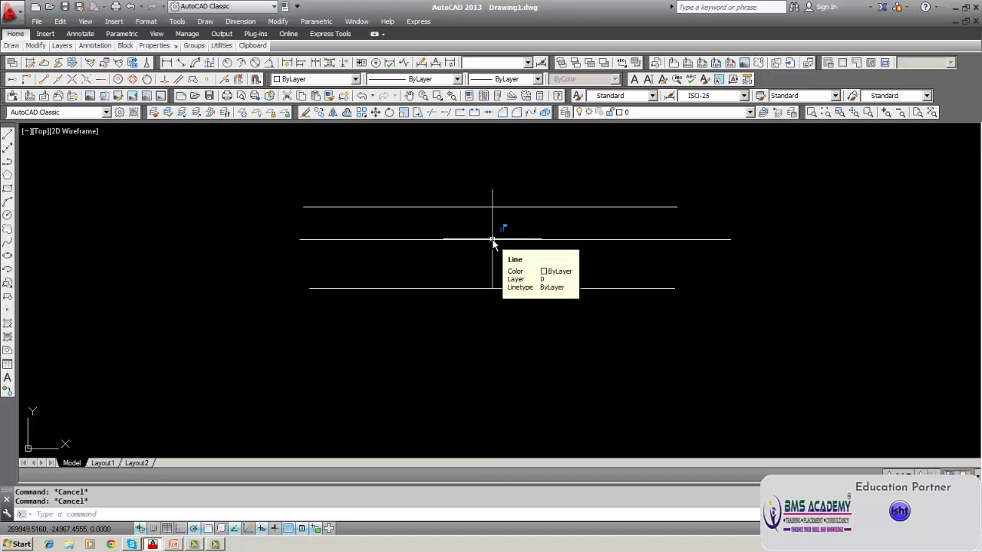
pyautogui.click(493, 244)
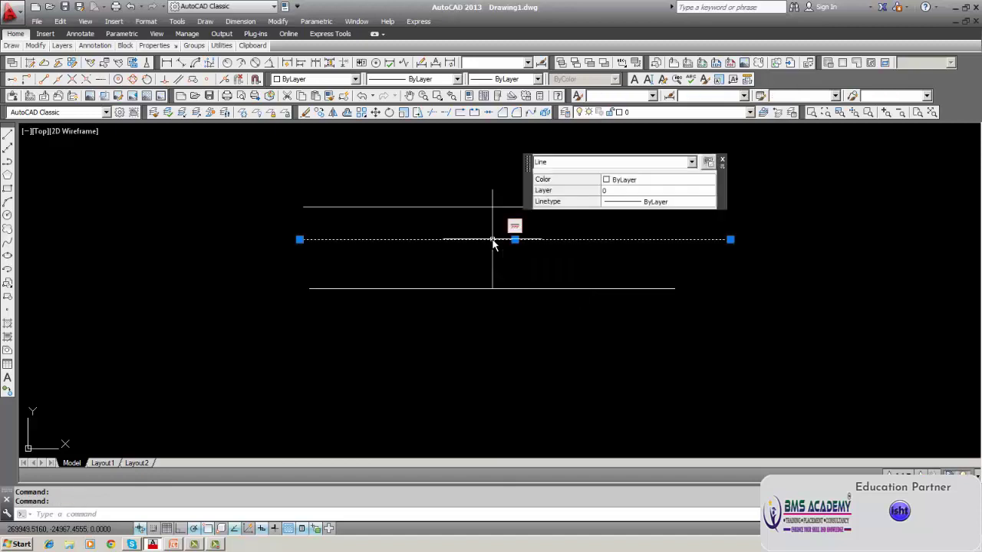
pyautogui.moveTo(494, 244)
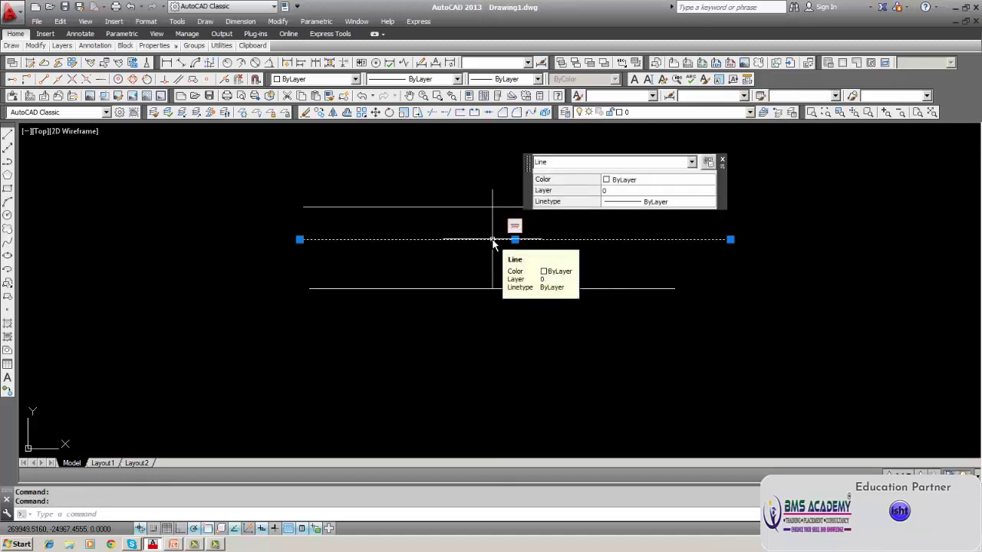
pyautogui.click(721, 159)
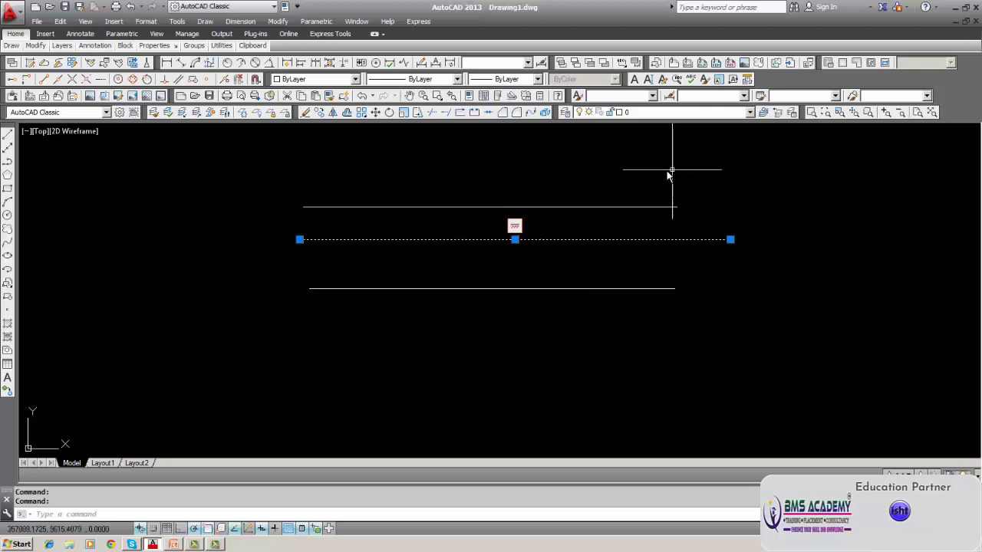
pyautogui.press('Escape')
pyautogui.press('Escape')
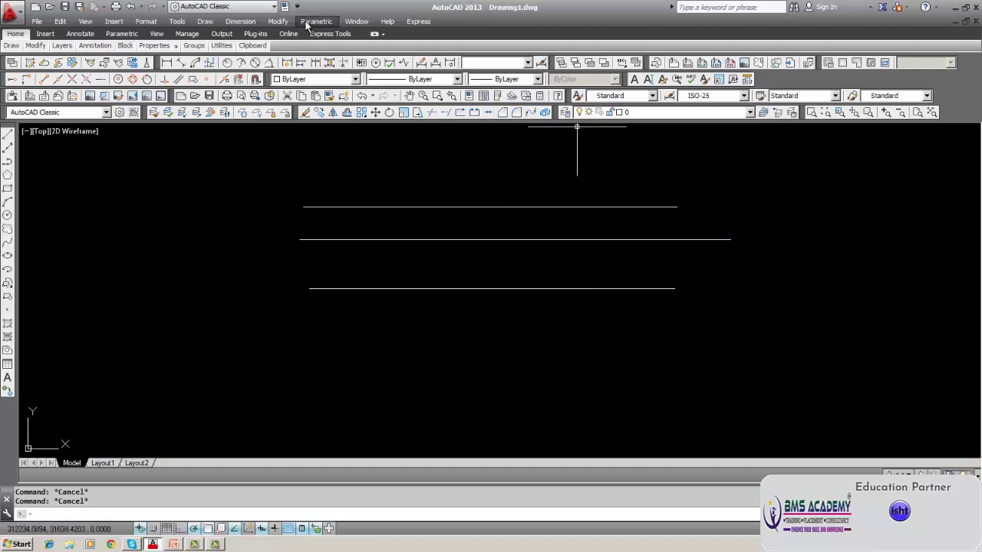
# - Draw a short horizontal line above the three existing lines
pyautogui.click(316, 21)
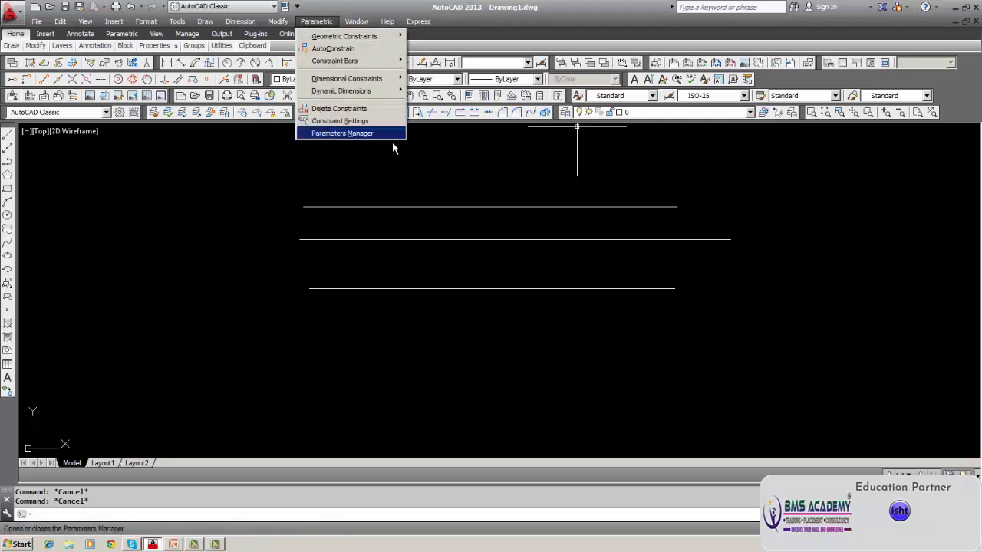
pyautogui.click(483, 153)
pyautogui.click(7, 135)
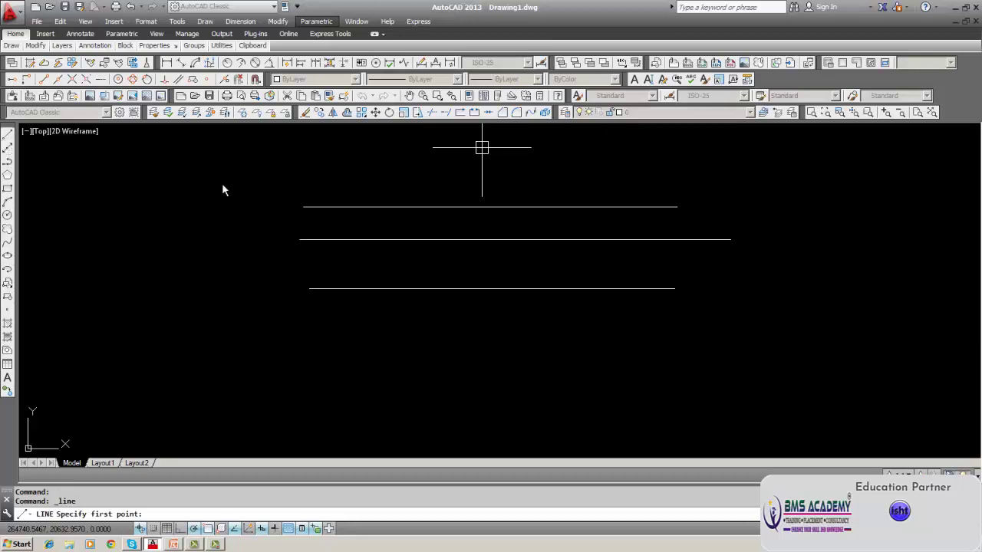
pyautogui.click(535, 165)
pyautogui.click(412, 166)
pyautogui.press('Escape')
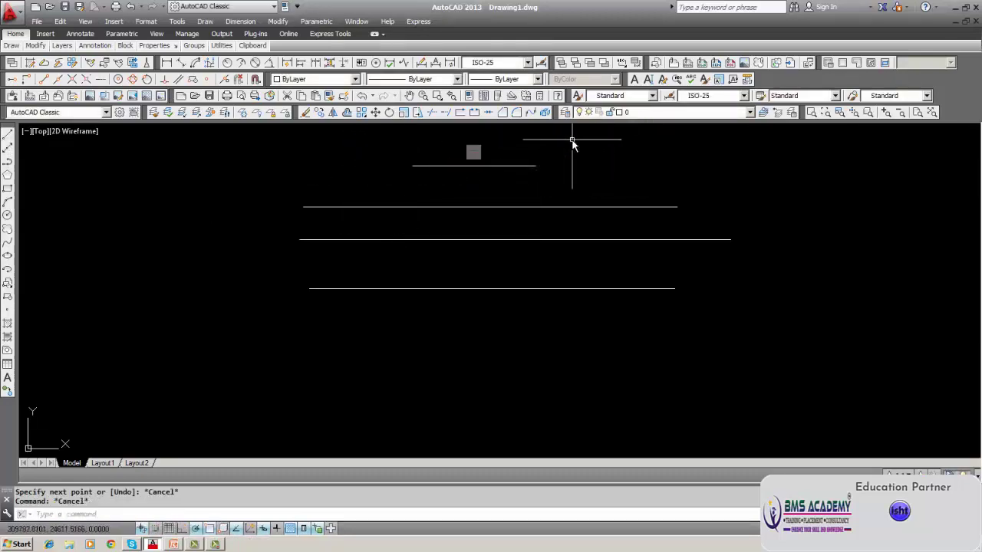
# - Erase all the horizontal lines with a window selection around them
pyautogui.click(306, 112)
pyautogui.write('w')
pyautogui.press('Return')
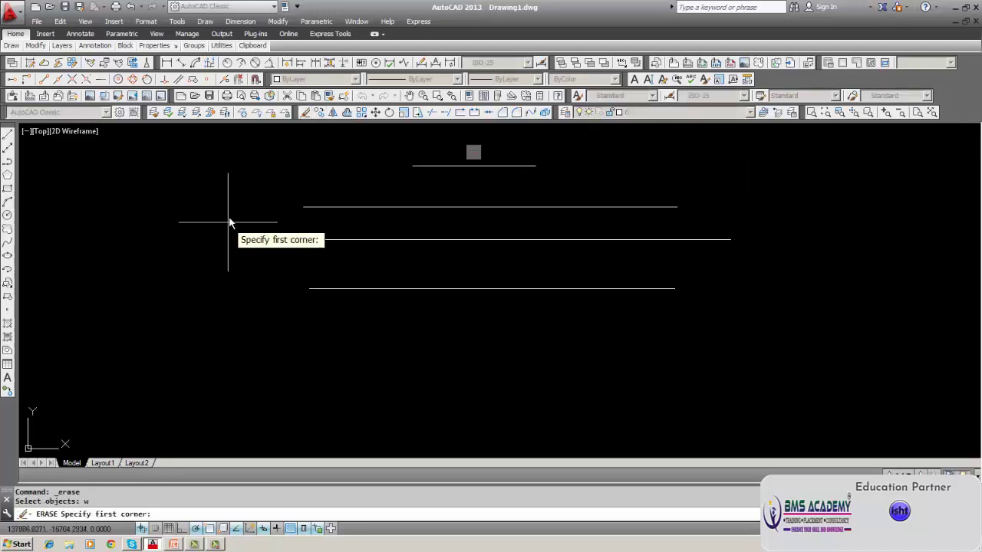
pyautogui.click(243, 145)
pyautogui.click(733, 363)
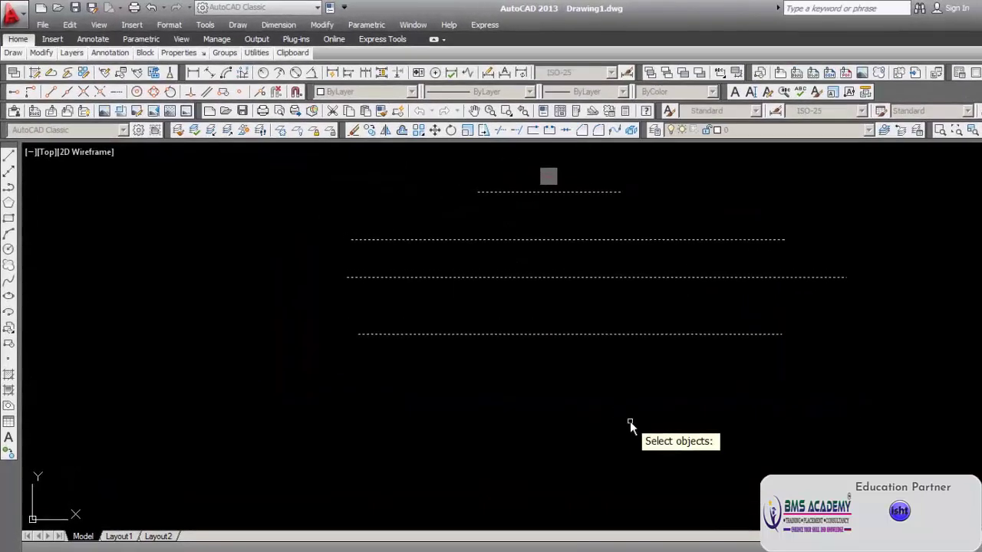
pyautogui.press('Return')
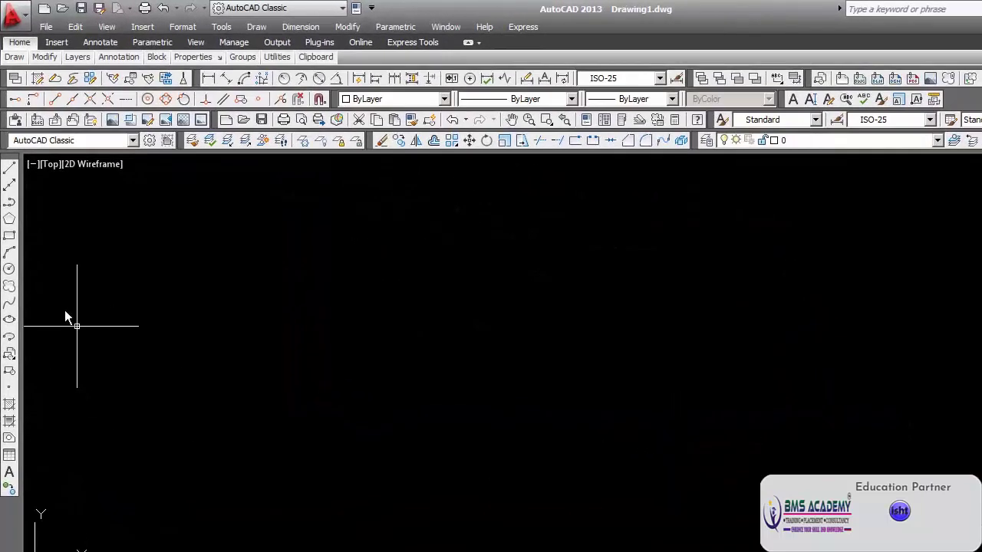
# - Draw a single sloped line rising from lower left to upper right in the empty drawing
pyautogui.click(9, 167)
pyautogui.click(353, 437)
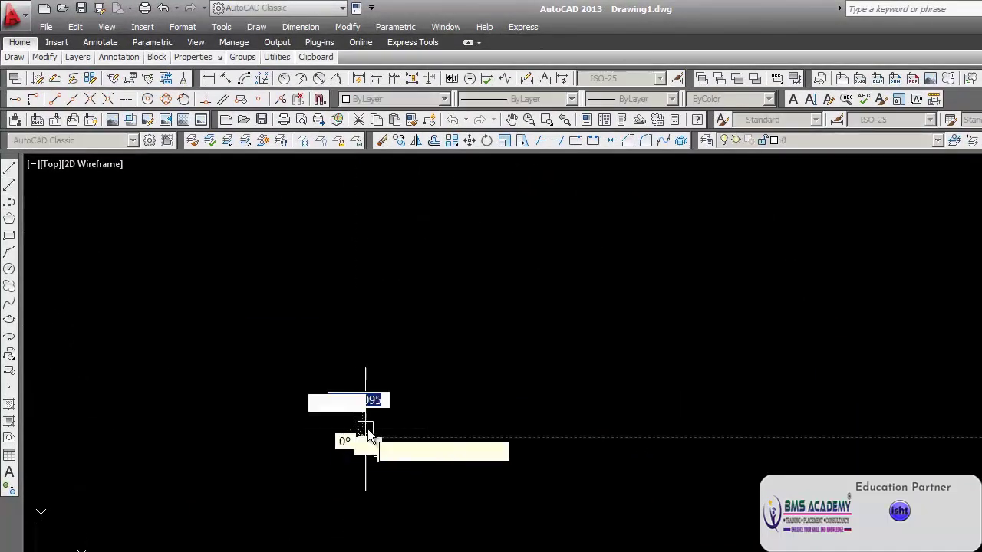
pyautogui.click(603, 229)
pyautogui.press('Return')
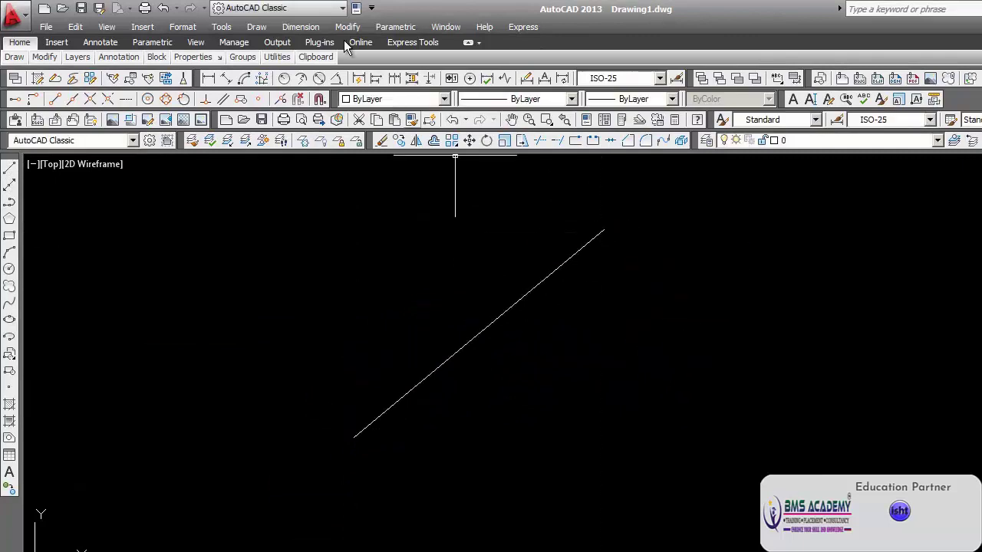
# - Apply a Vertical geometric constraint to the sloped line, picking it near its upper end
pyautogui.click(414, 29)
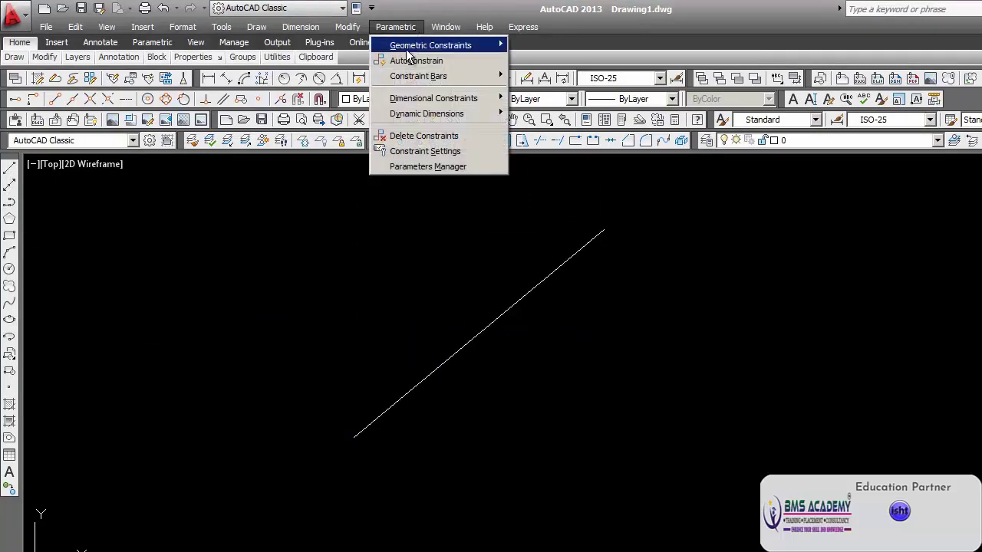
pyautogui.moveTo(431, 45)
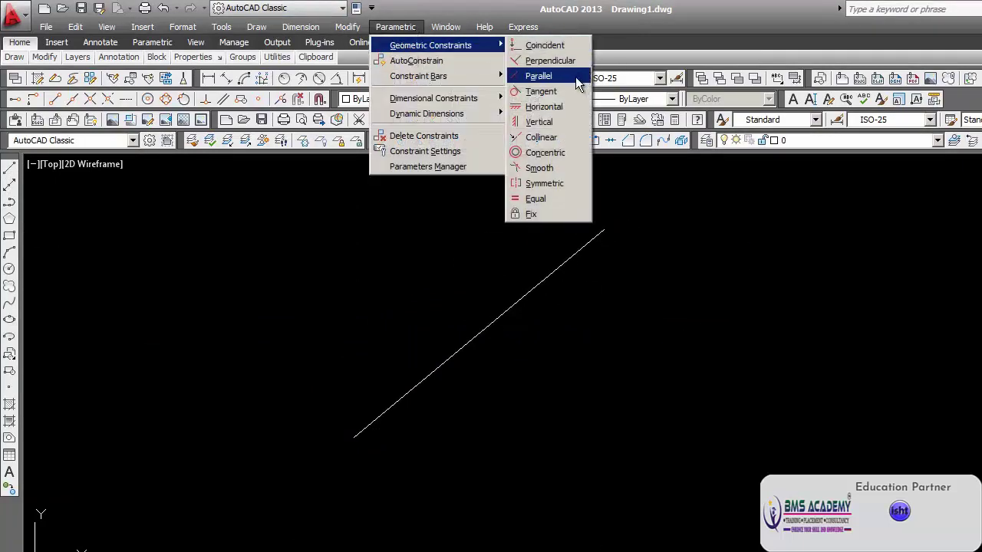
pyautogui.click(559, 121)
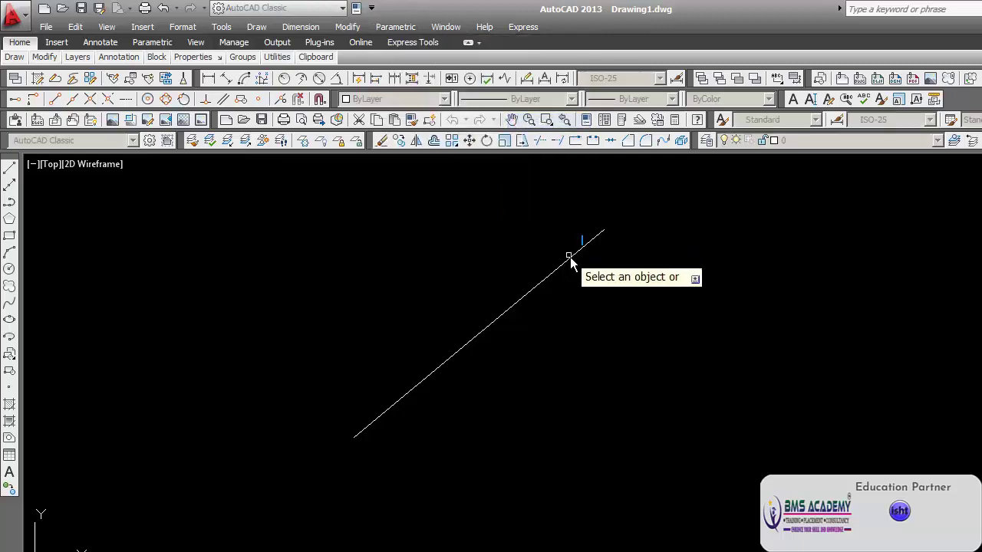
pyautogui.click(577, 254)
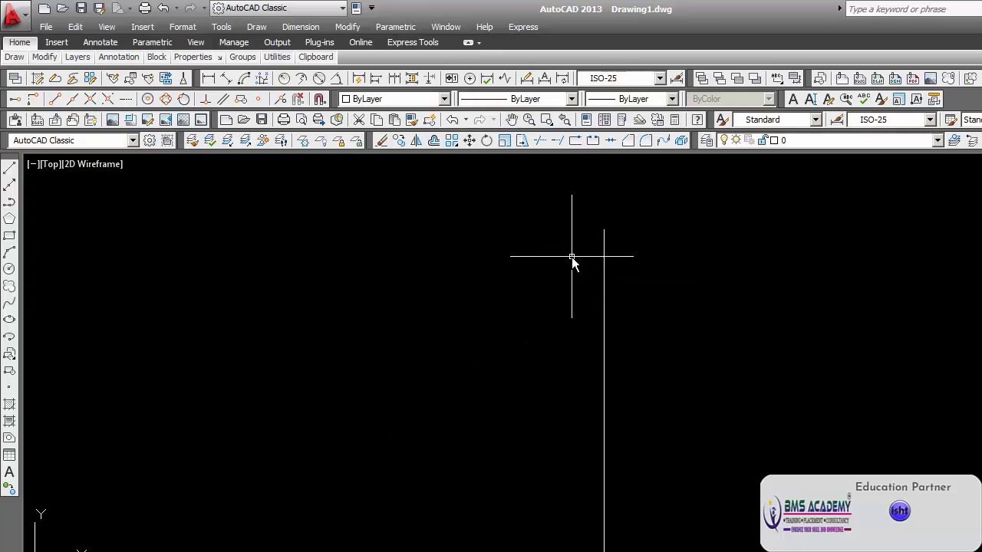
# - Select the vertical line to check whether it has a constraint bar, and clear the selection
pyautogui.moveTo(572, 257); pyautogui.dragTo(520, 217, button='middle')
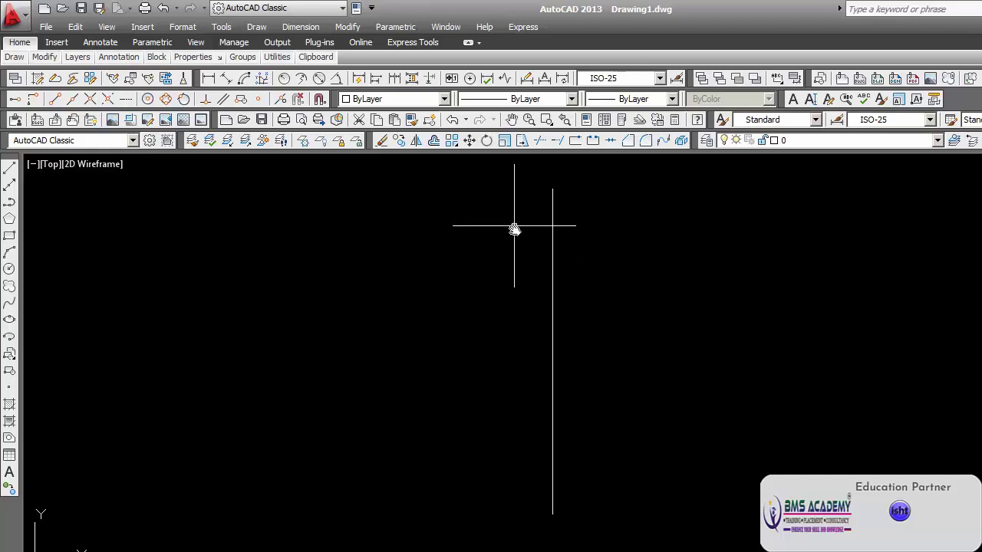
pyautogui.moveTo(553, 246)
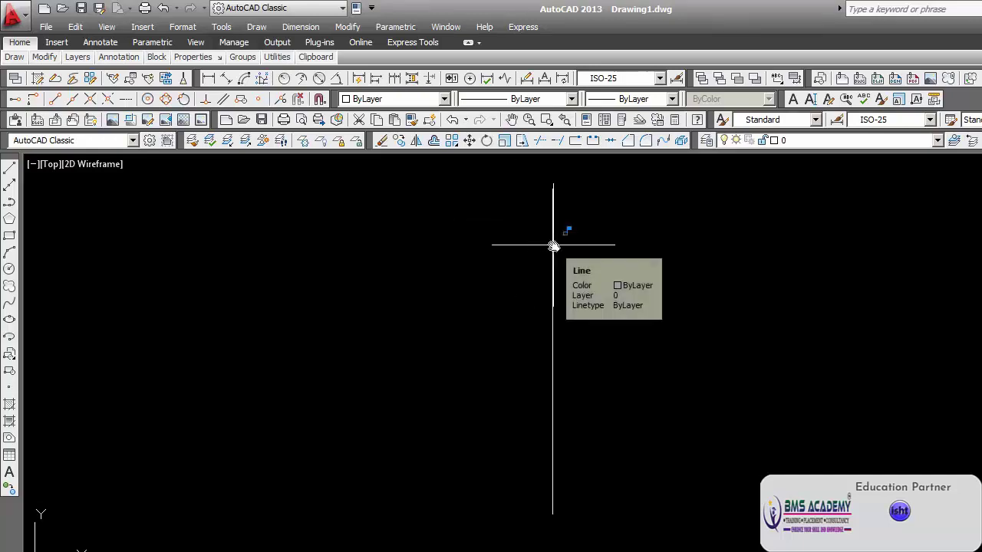
pyautogui.click(554, 319)
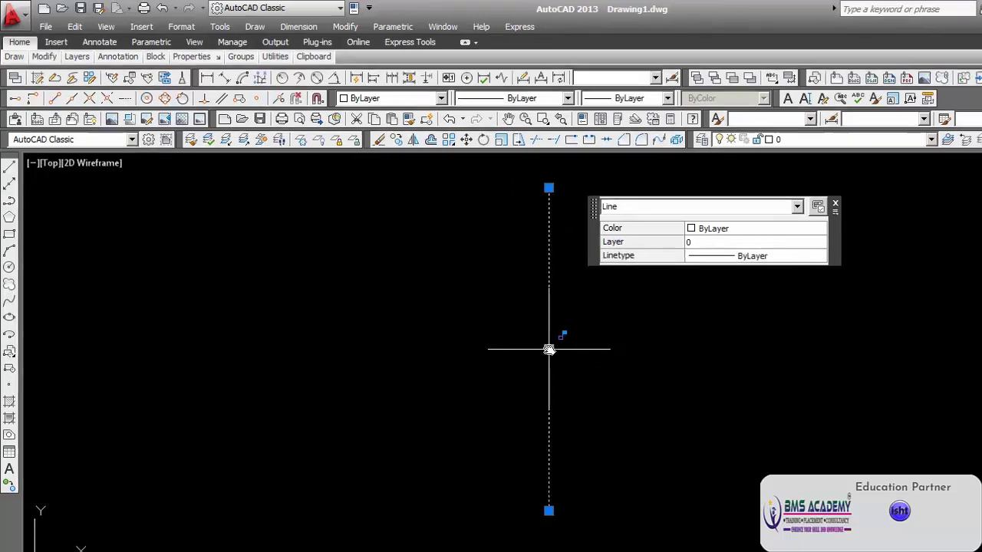
pyautogui.click(549, 349)
pyautogui.press('Escape')
pyautogui.press('Escape')
pyautogui.press('Escape')
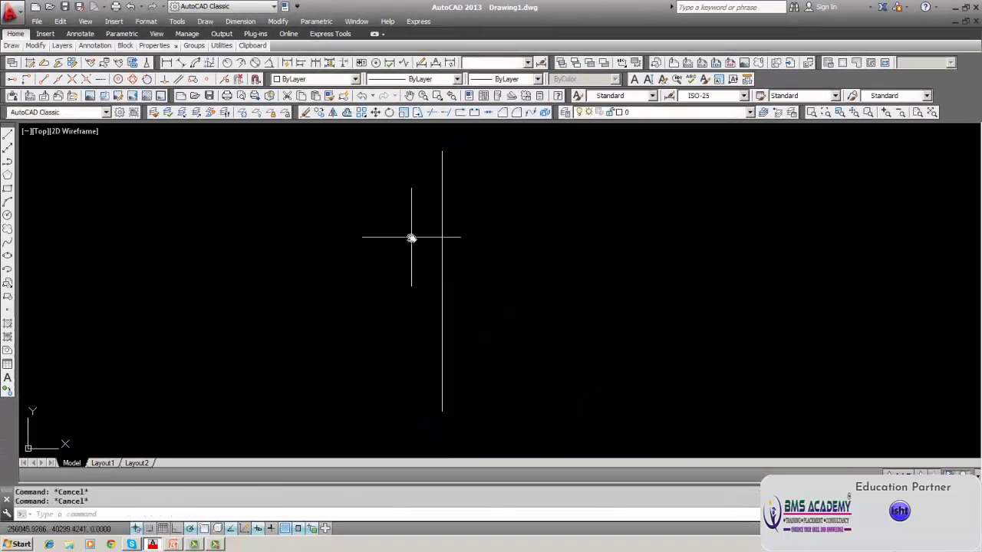
# - Show all dynamic dimensions and check the vertical line again for a constraint bar
pyautogui.click(313, 22)
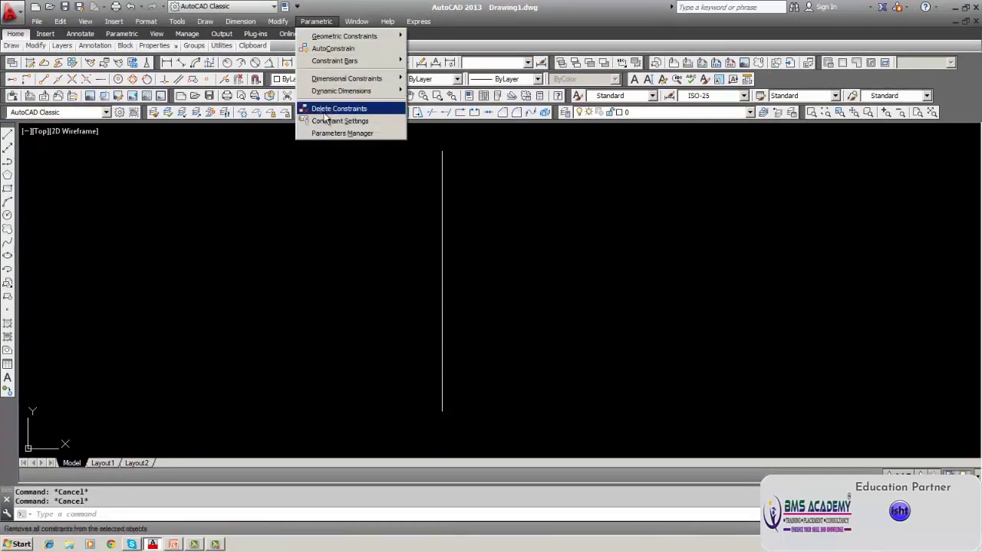
pyautogui.moveTo(353, 91)
pyautogui.click(421, 103)
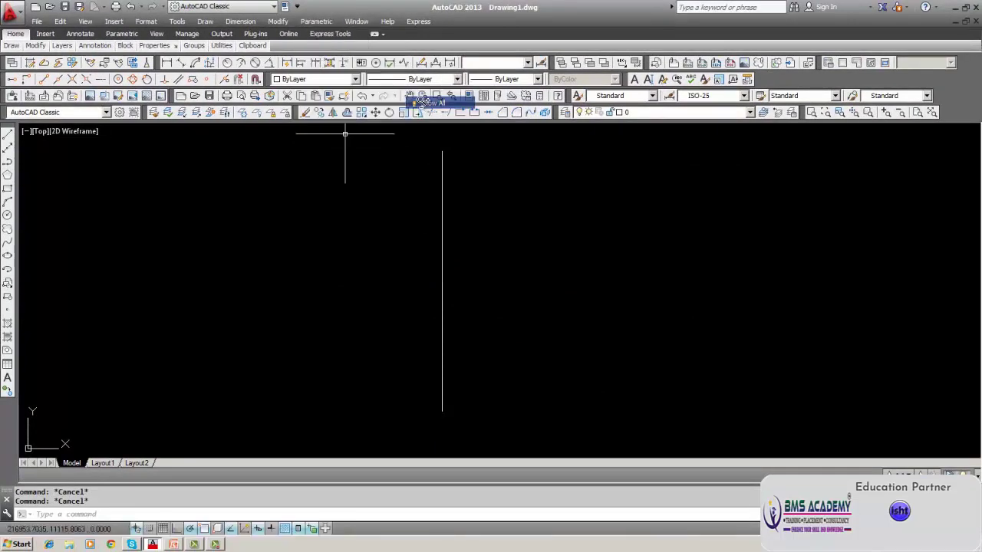
pyautogui.click(420, 102)
pyautogui.press('Escape')
pyautogui.press('Escape')
pyautogui.click(442, 200)
pyautogui.press('Escape')
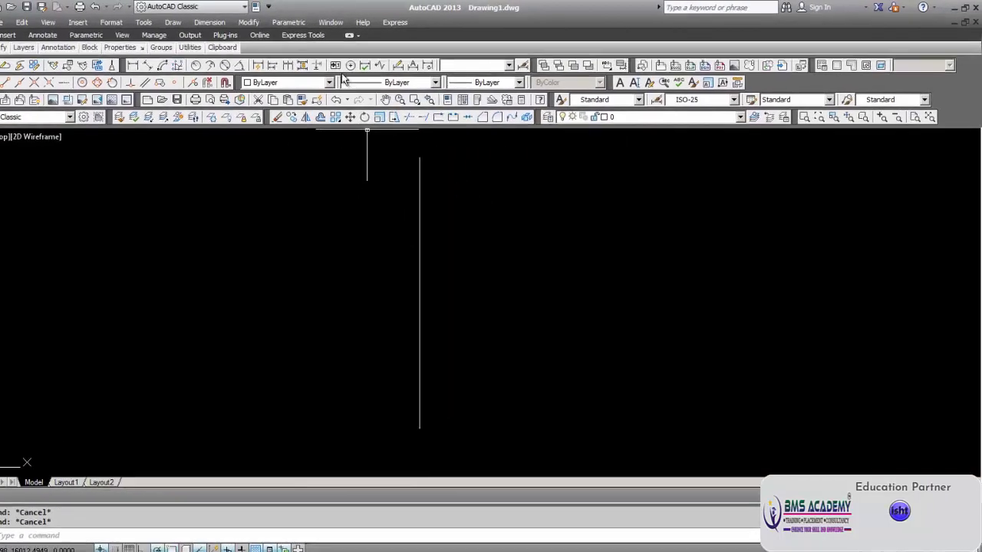
# - Turn on the Vertical type in the constraint bar display settings and apply the change
pyautogui.click(299, 23)
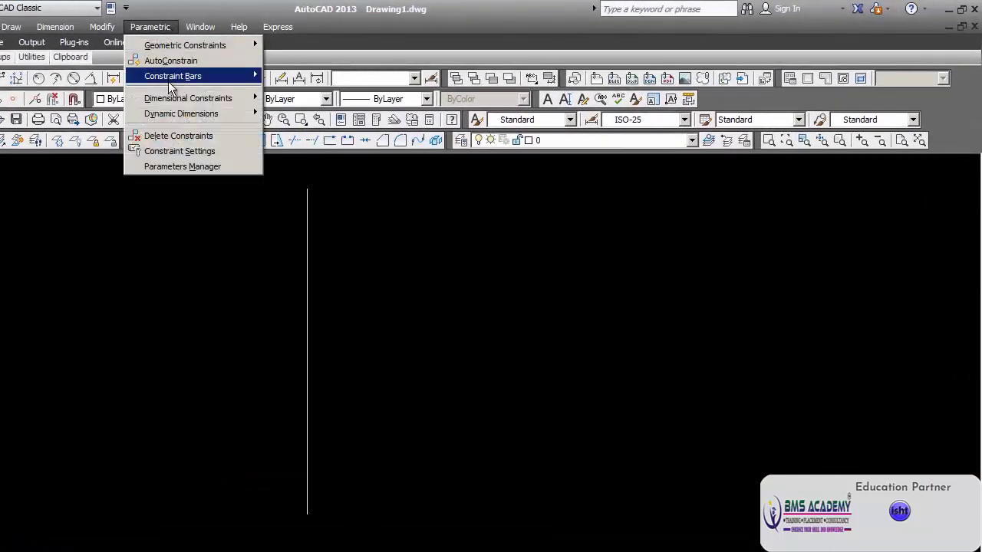
pyautogui.click(170, 158)
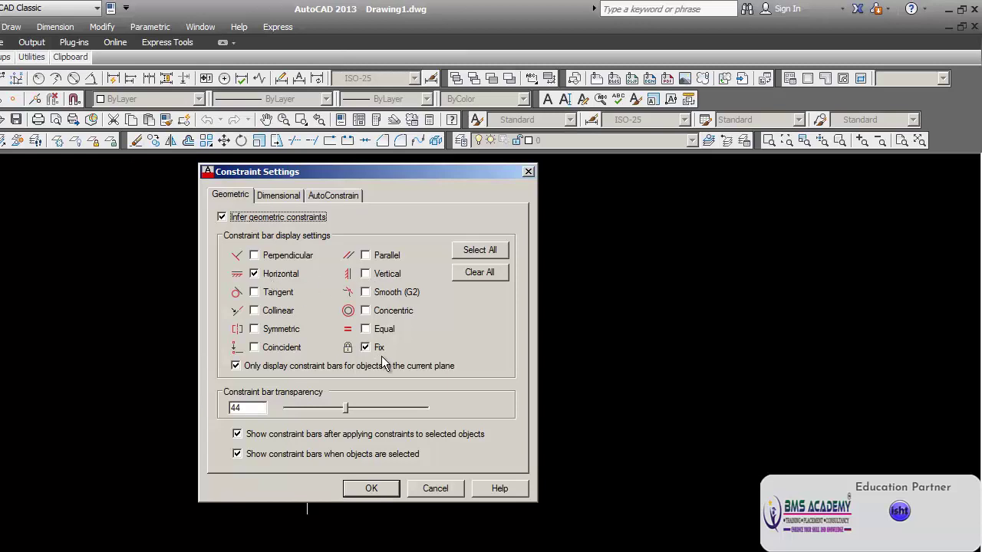
pyautogui.click(367, 275)
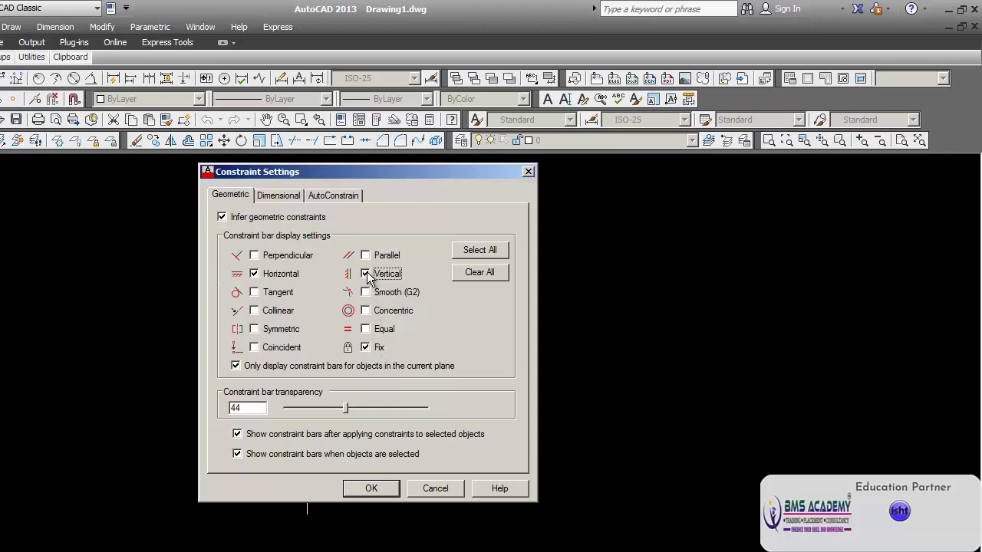
pyautogui.click(372, 488)
# - Hide the constraint bar beside the vertical line, select the line to check its bar again, and clear the selection
pyautogui.click(415, 357)
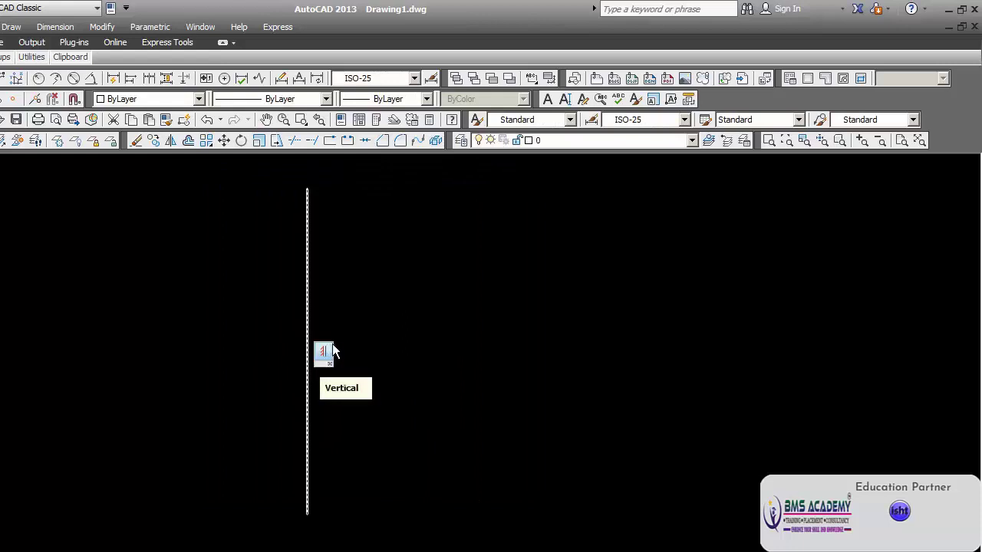
pyautogui.click(333, 369)
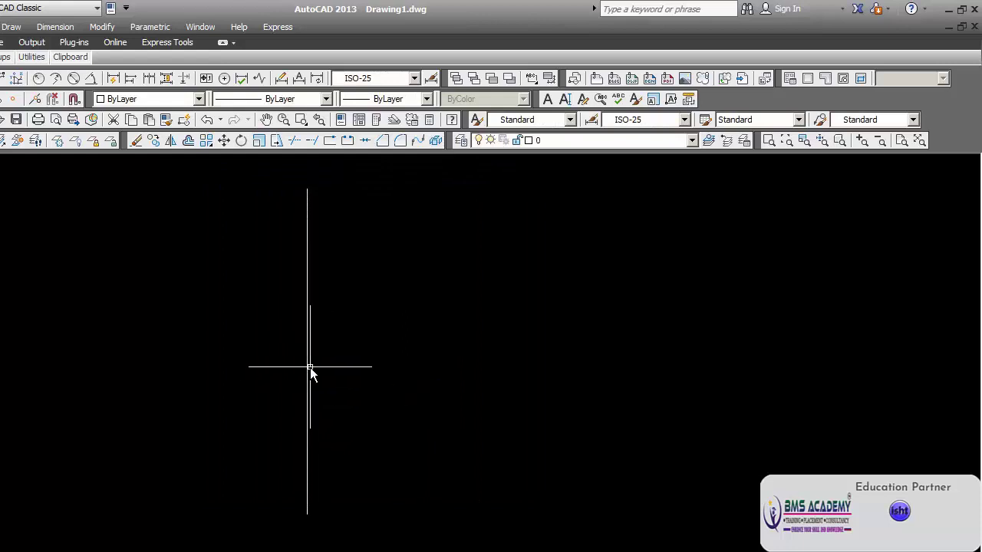
pyautogui.click(306, 365)
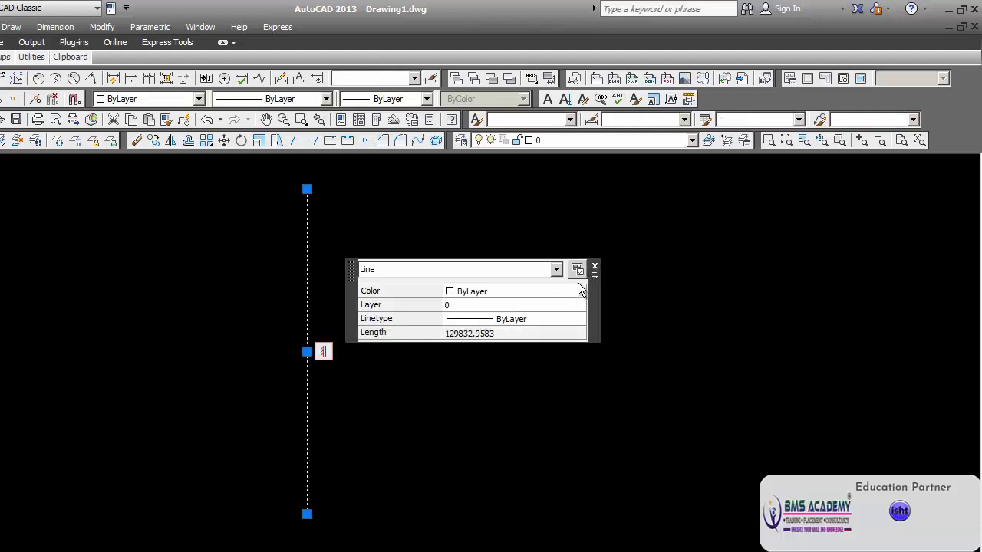
pyautogui.press('Escape')
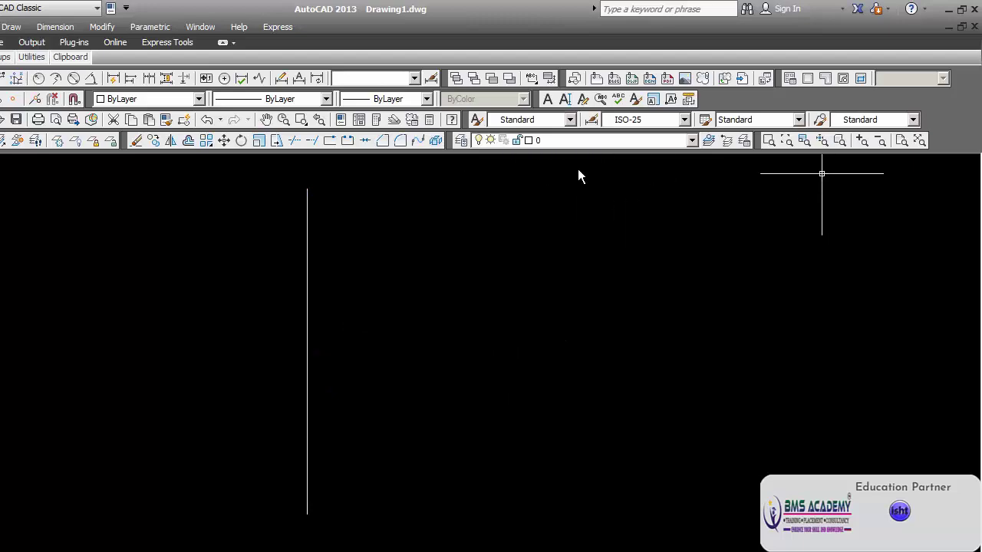
# - Erase the vertical line from the drawing
pyautogui.click(140, 141)
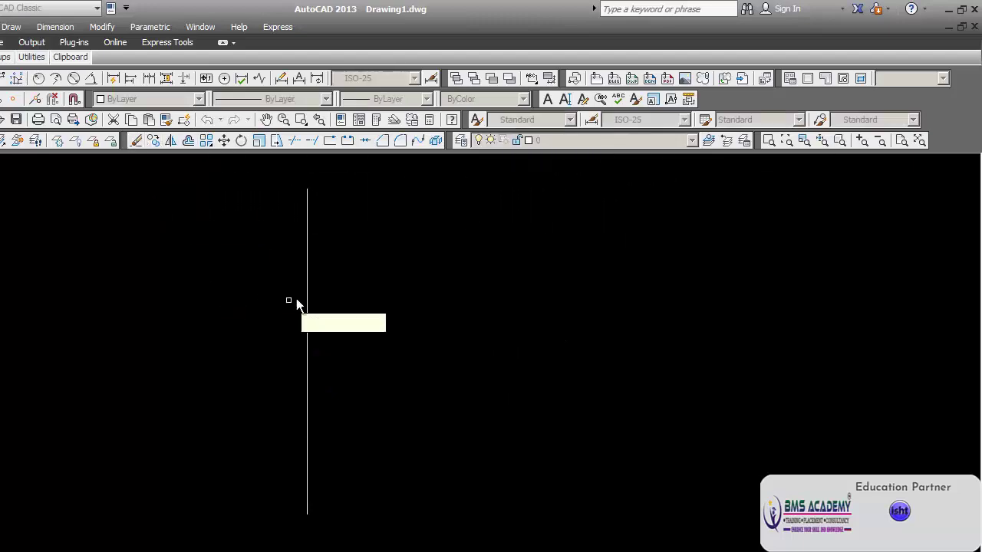
pyautogui.click(307, 288)
pyautogui.press('Return')
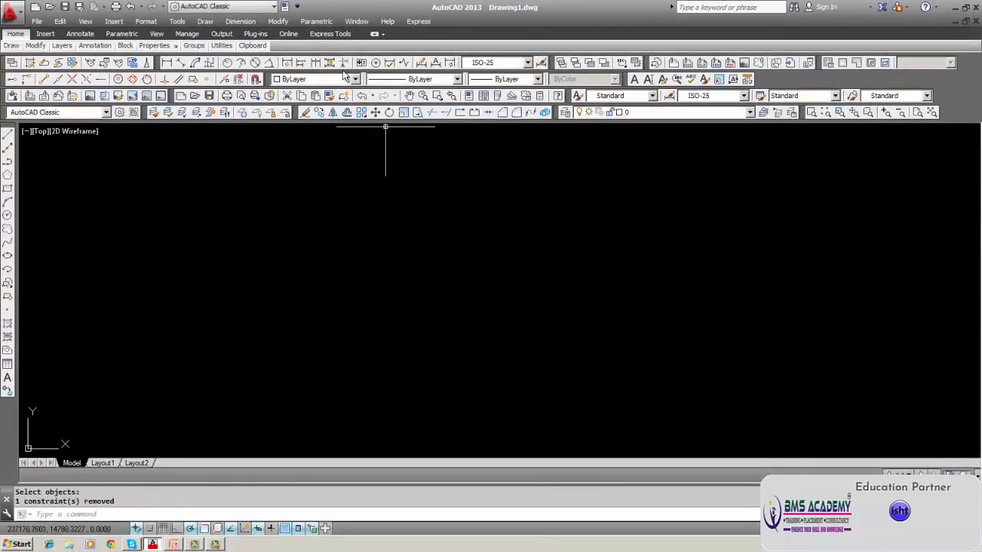
# - Turn on all constraint types in the constraint bar display settings and apply the change
pyautogui.click(316, 21)
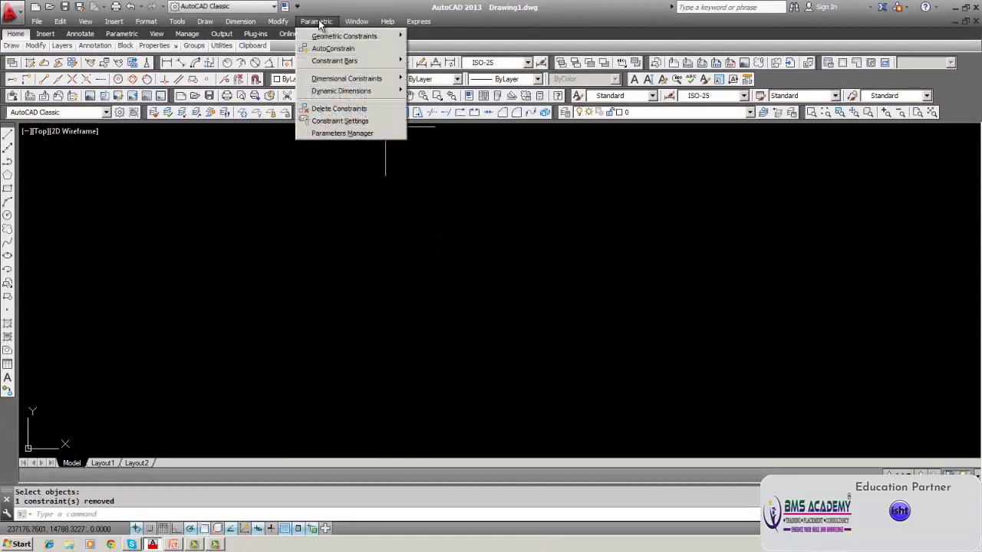
pyautogui.click(330, 120)
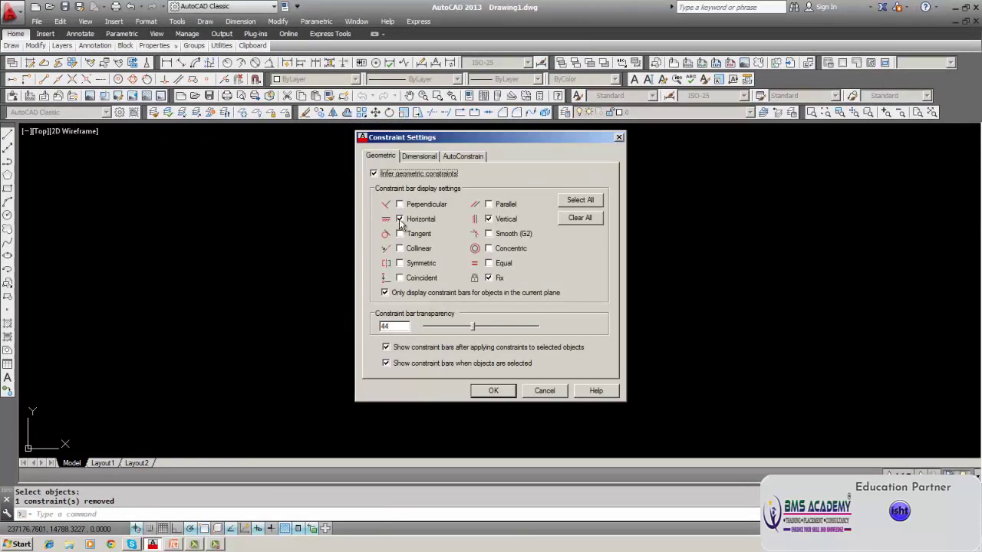
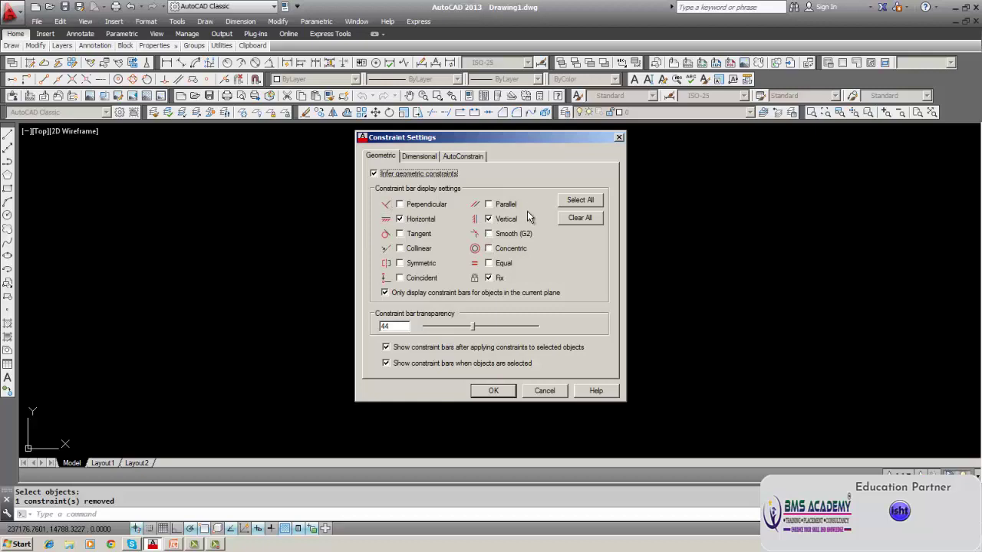
pyautogui.click(569, 203)
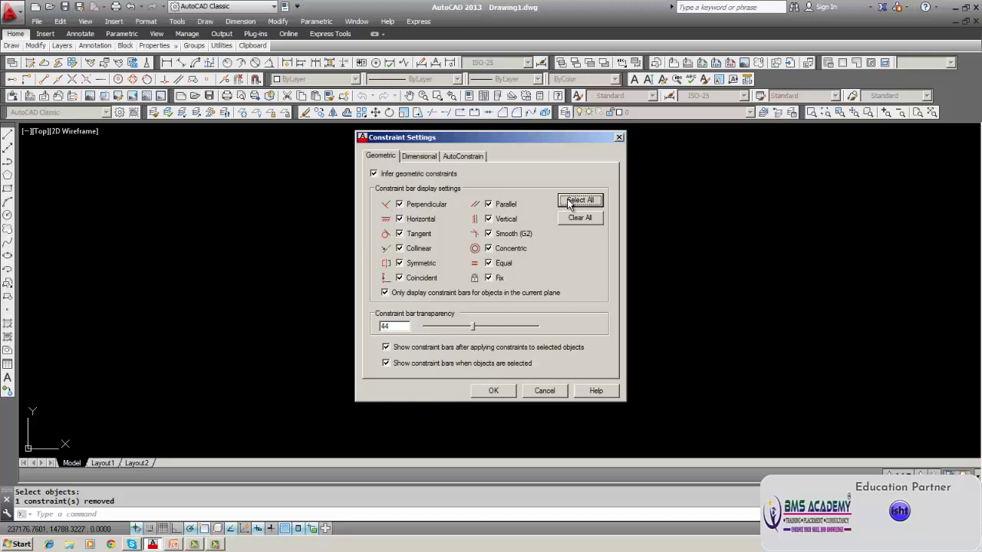
pyautogui.click(491, 391)
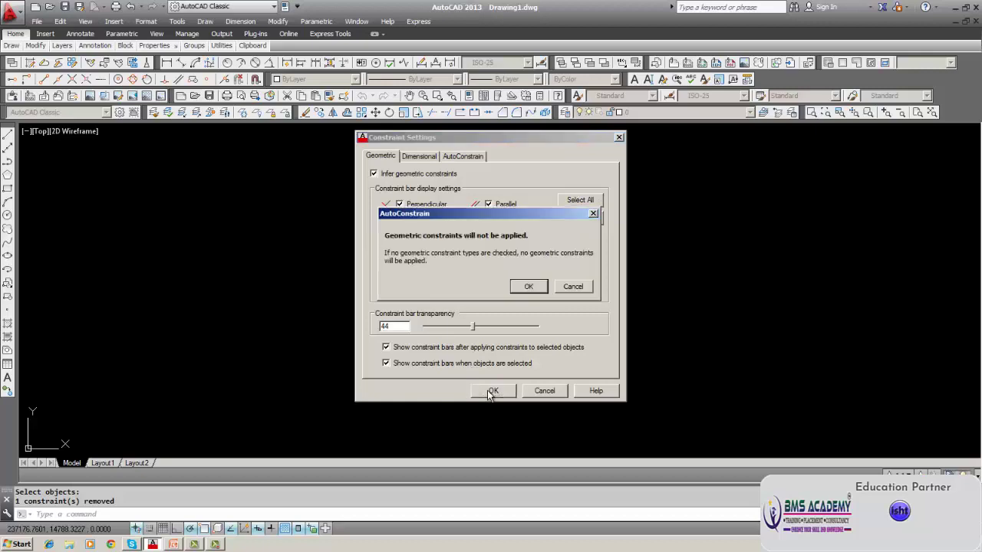
pyautogui.click(526, 292)
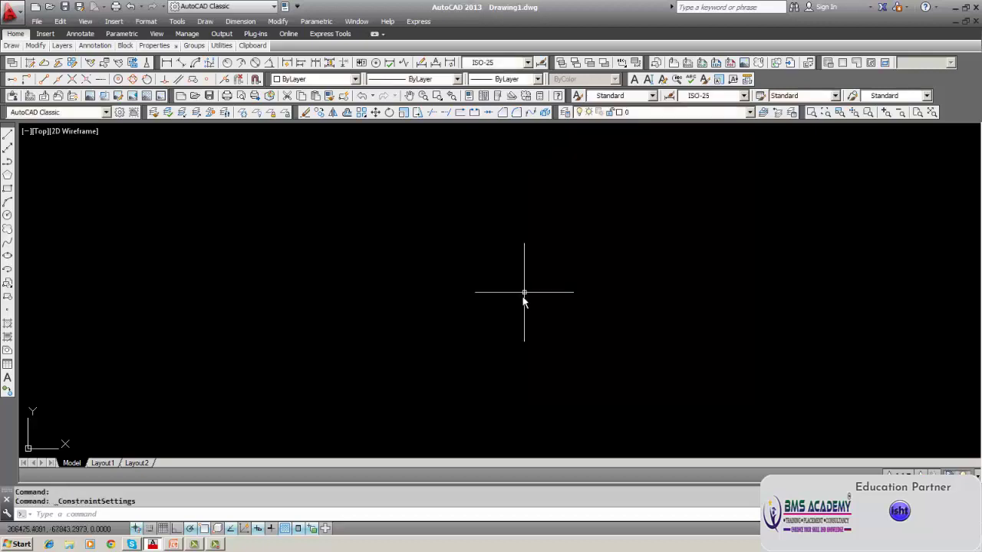
# - Draw a single line sloping gently upward to the right across the middle of the empty drawing
pyautogui.click(8, 132)
pyautogui.click(340, 249)
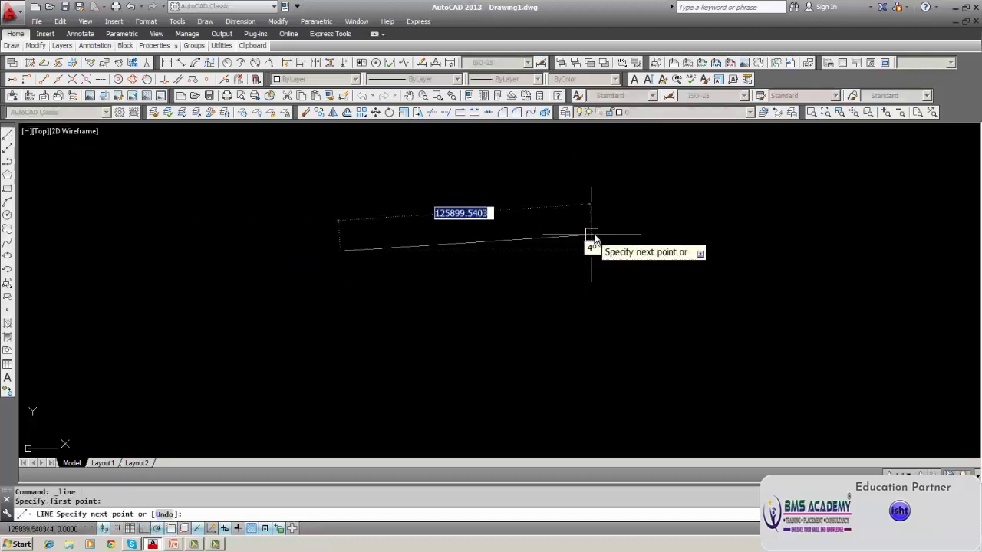
pyautogui.click(623, 206)
pyautogui.press('Escape')
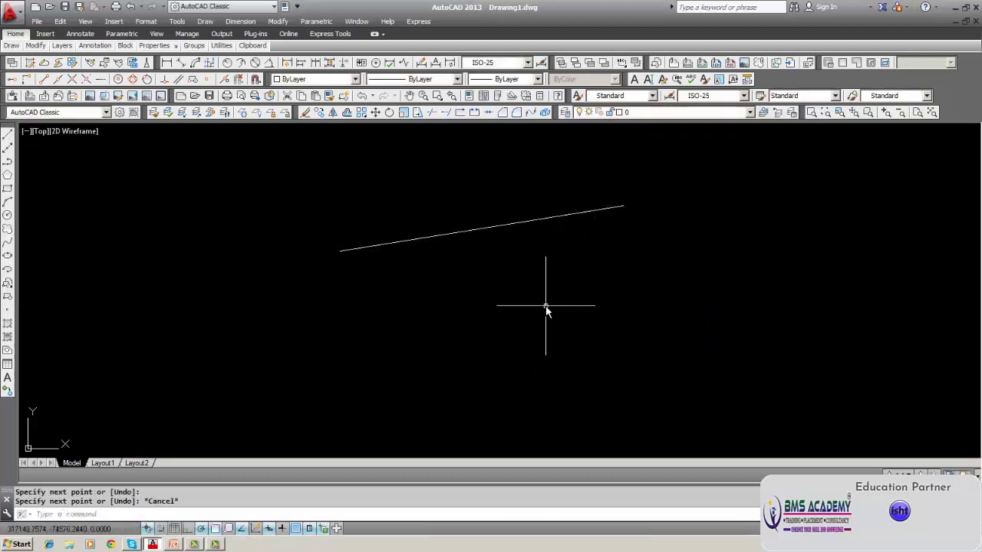
# - Apply a Vertical geometric constraint to the sloped line, and select the line to check its constraint bar
pyautogui.click(322, 22)
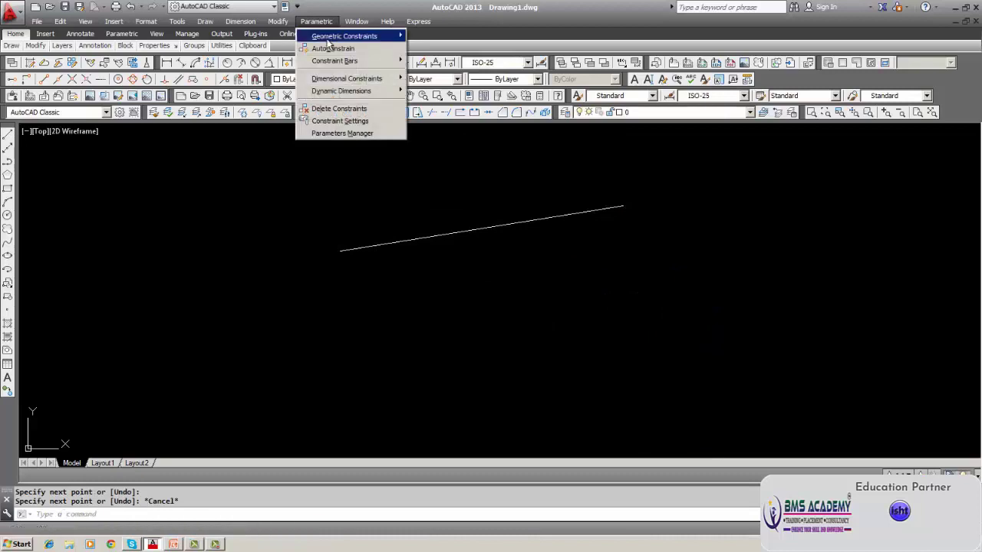
pyautogui.moveTo(329, 58)
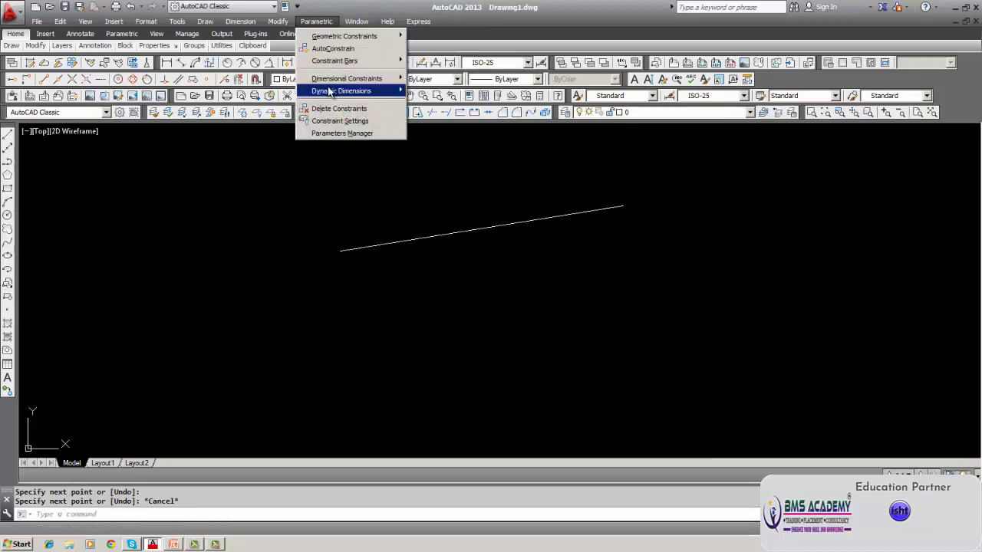
pyautogui.moveTo(344, 36)
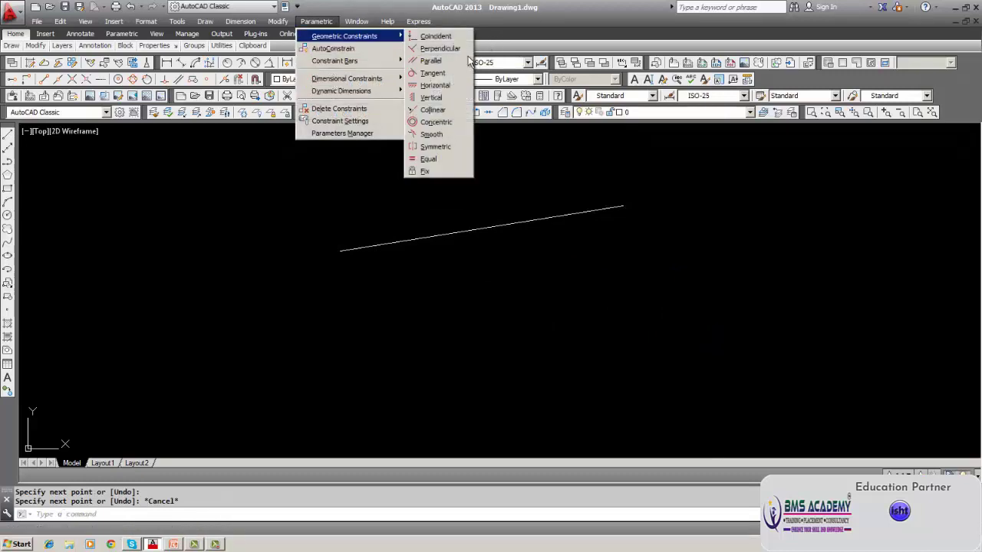
pyautogui.click(435, 96)
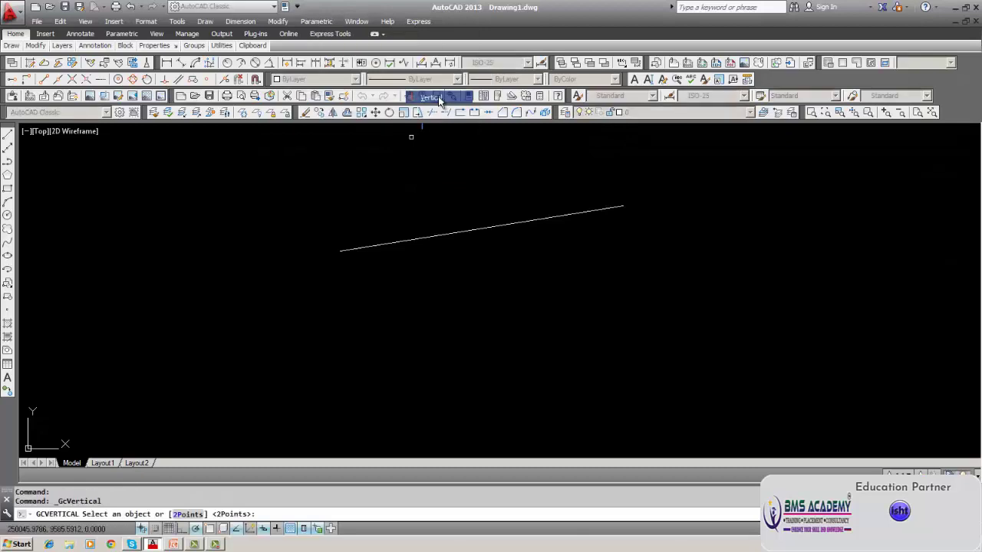
pyautogui.click(508, 223)
pyautogui.moveTo(506, 224); pyautogui.dragTo(352, 160, button='middle')
pyautogui.moveTo(483, 288)
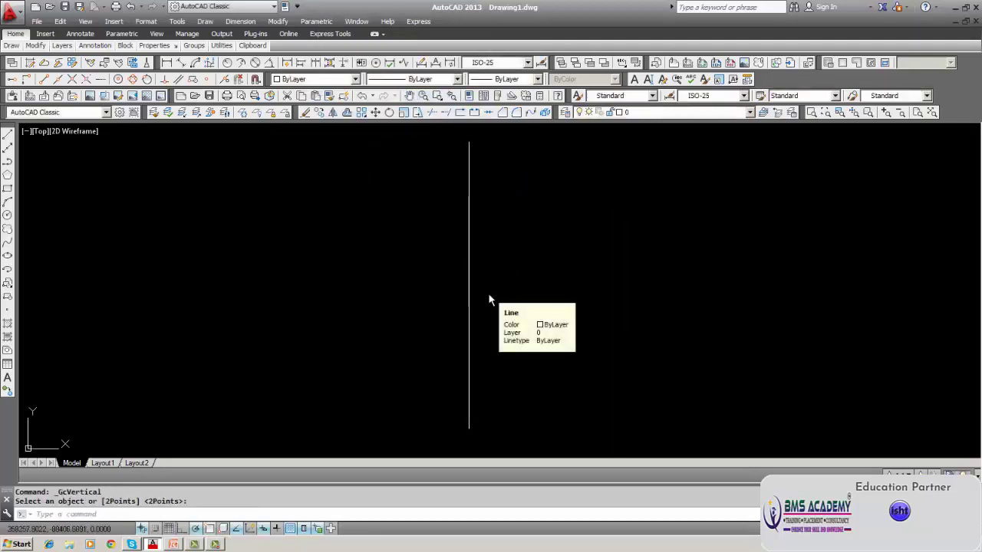
pyautogui.press('Escape')
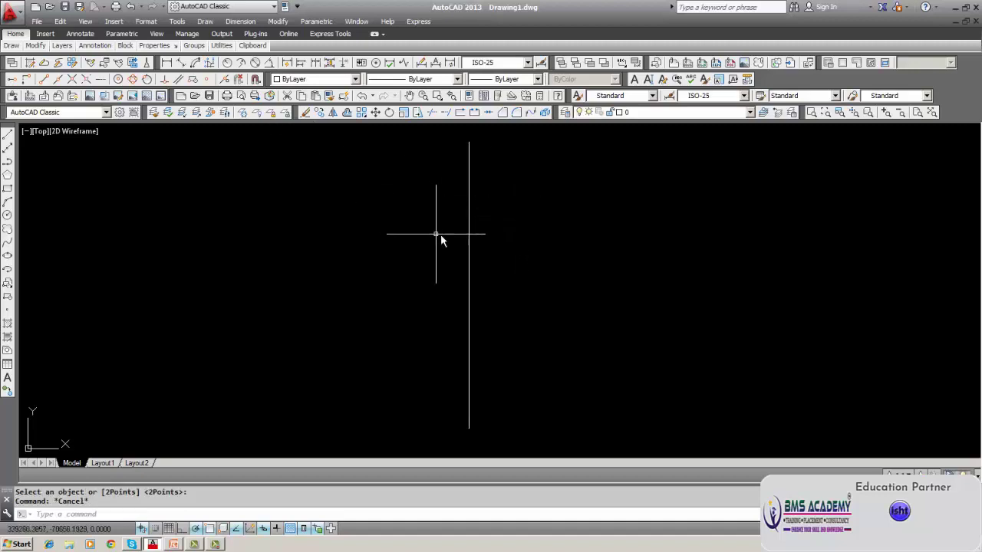
pyautogui.click(468, 247)
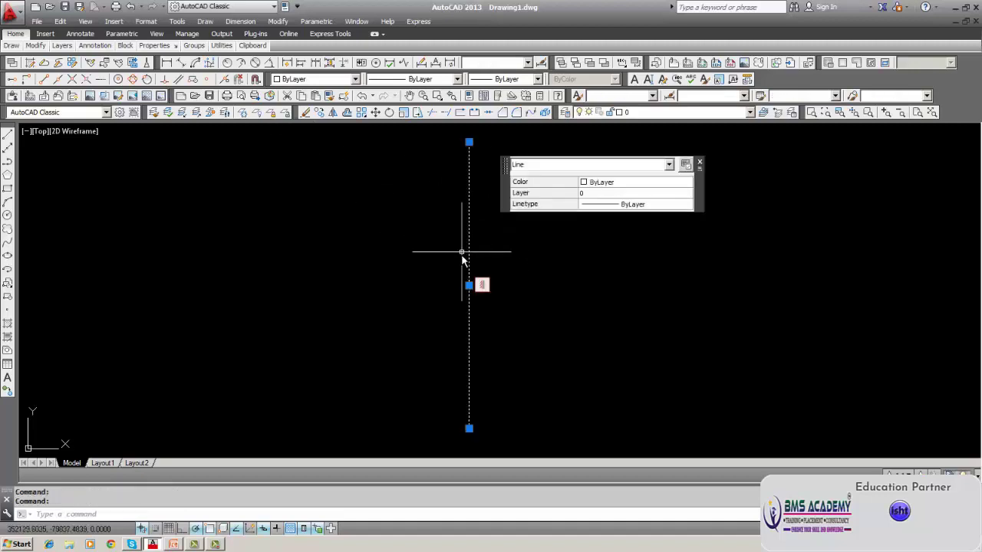
pyautogui.press('Escape')
# - Erase the line that carries the Vertical constraint, leaving the drawing empty
pyautogui.click(305, 112)
pyautogui.click(470, 229)
pyautogui.press('Return')
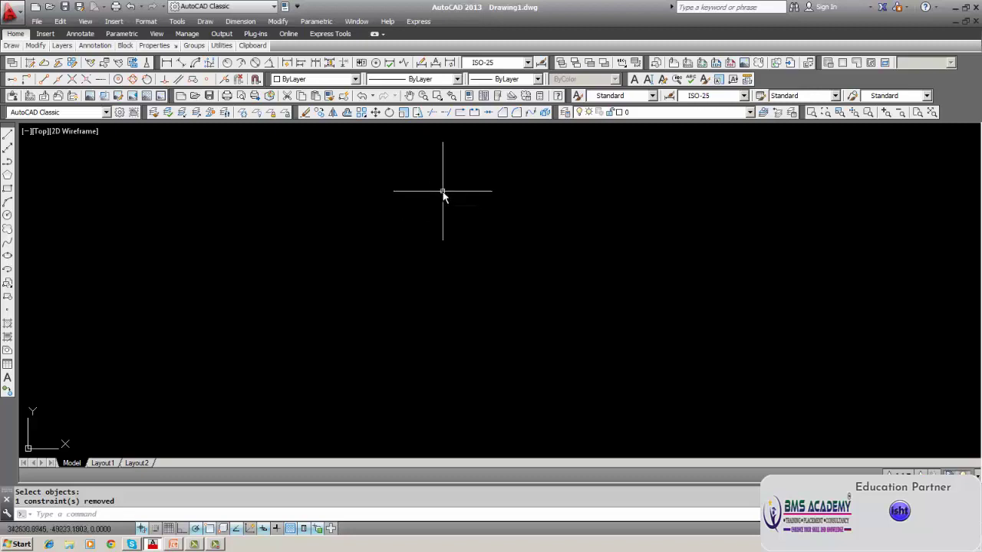
# - Examine the available geometric constraint types
pyautogui.click(313, 23)
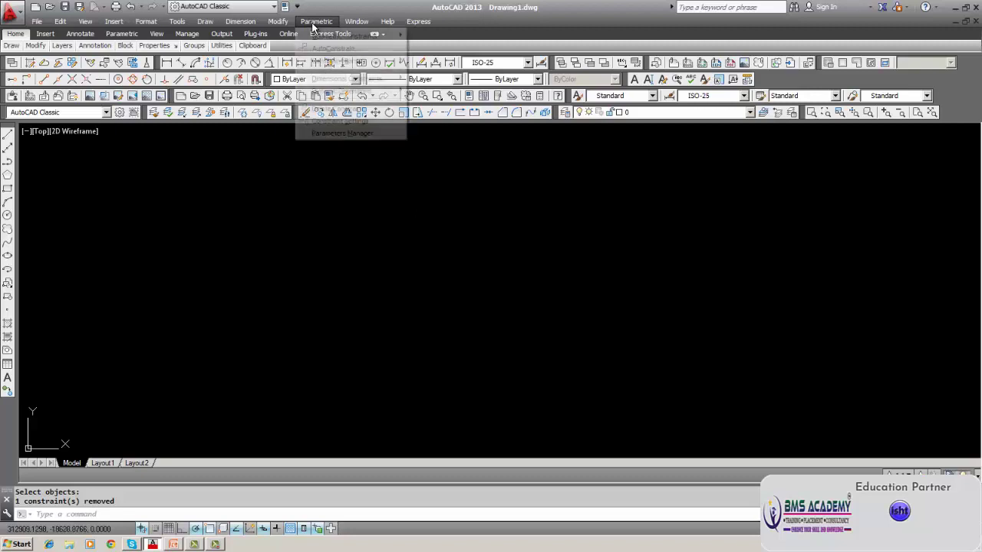
pyautogui.moveTo(318, 39)
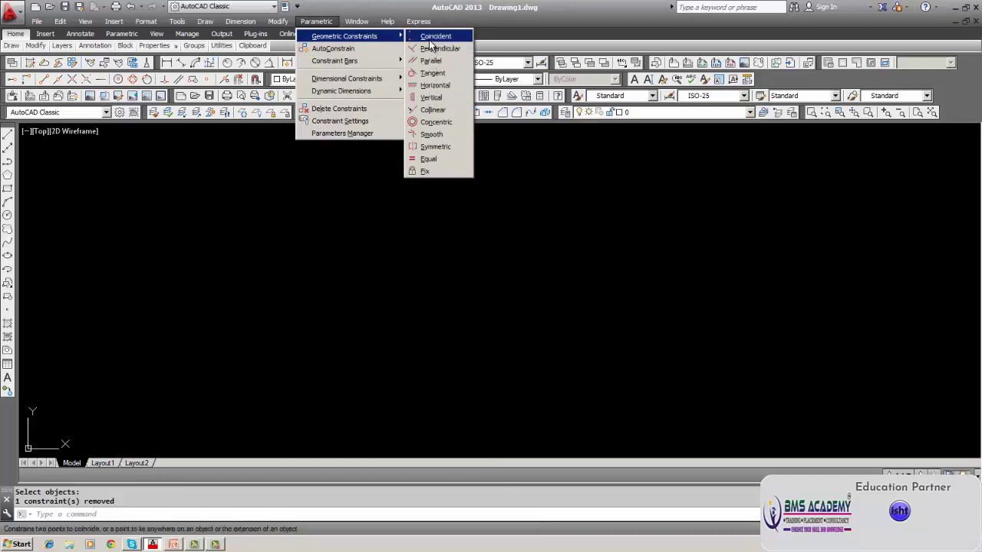
# - Draw a single line rising diagonally to the right in the middle of the empty drawing area
pyautogui.click(330, 264)
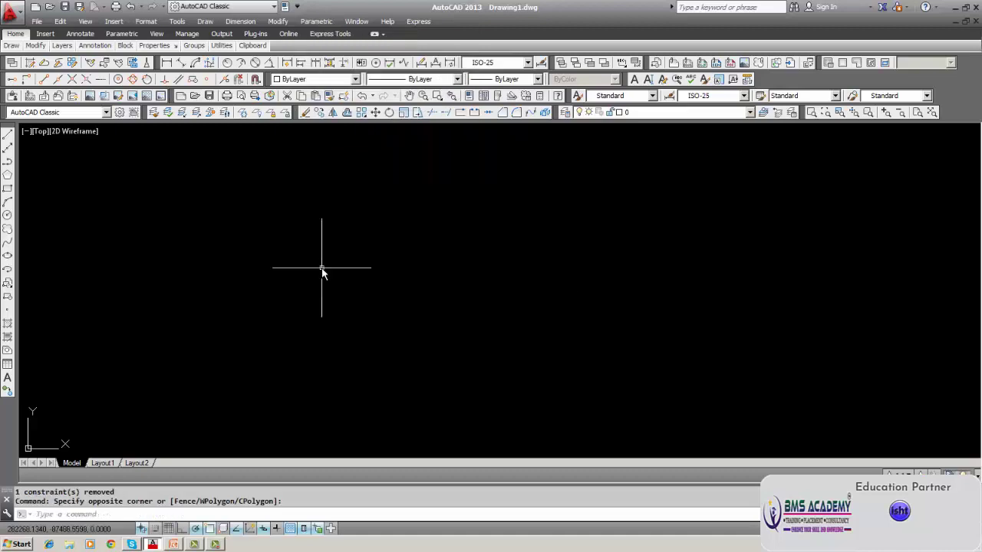
pyautogui.click(8, 132)
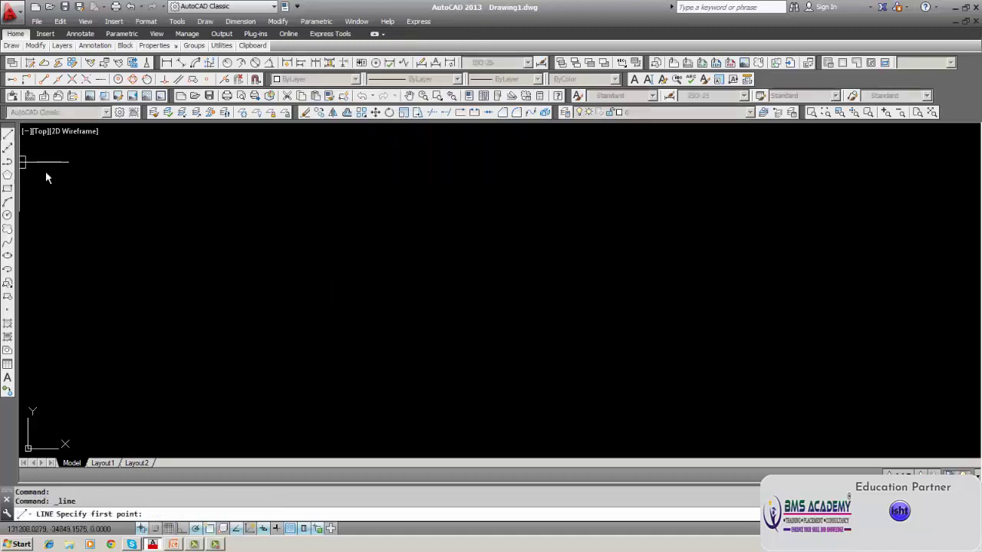
pyautogui.doubleClick(335, 285)
pyautogui.click(583, 185)
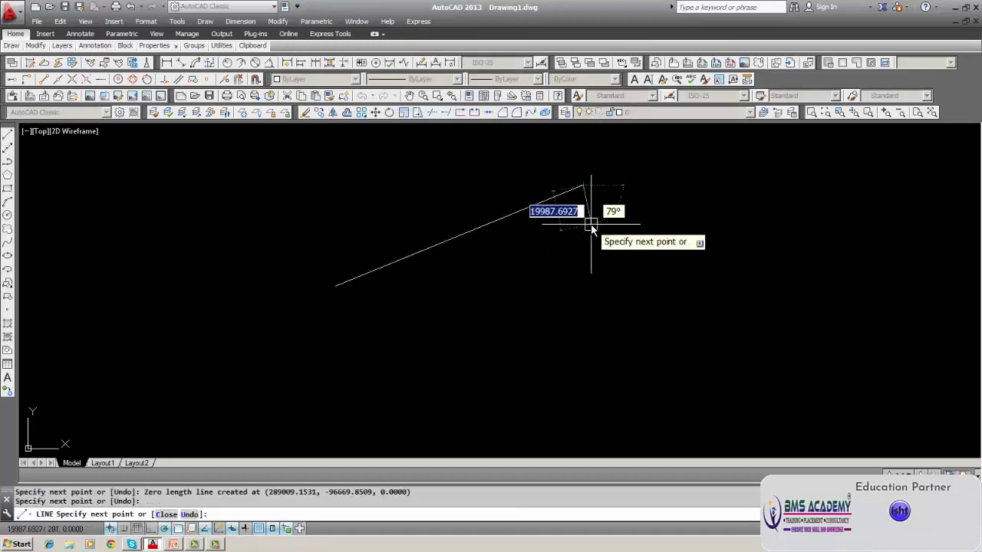
pyautogui.press('Return')
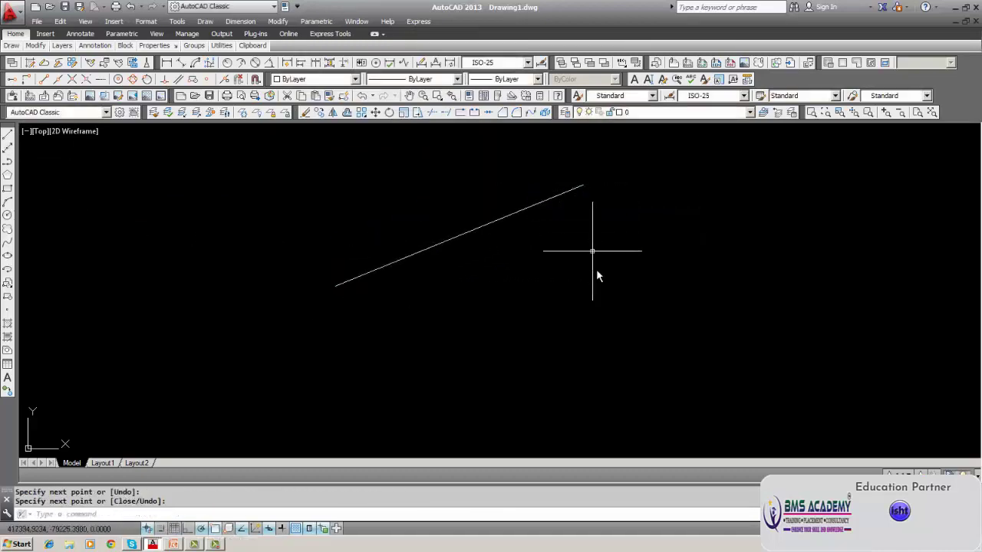
# - Draw a second line from the first line's lower-left endpoint, sloping down to the right to form an open V
pyautogui.click(7, 134)
pyautogui.click(335, 286)
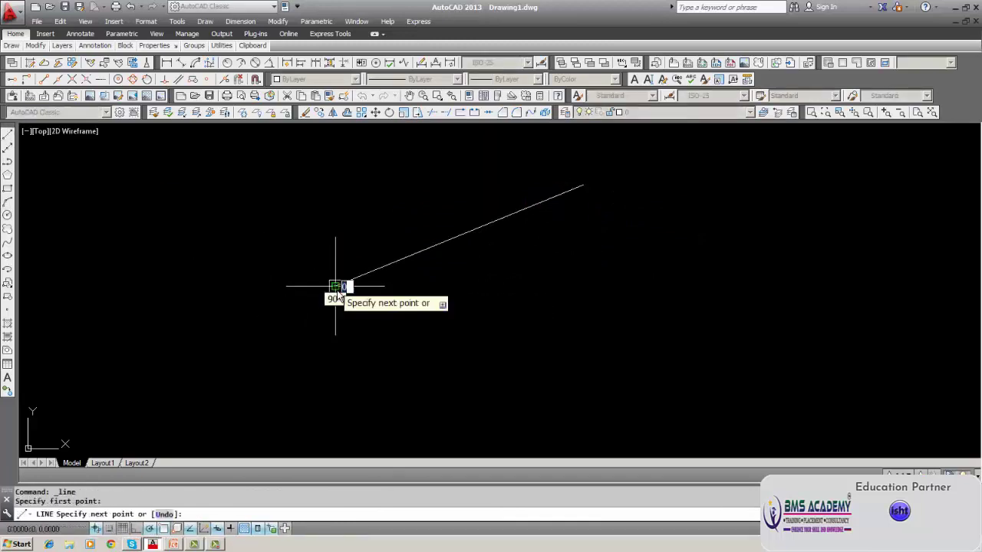
pyautogui.click(565, 368)
pyautogui.press('Return')
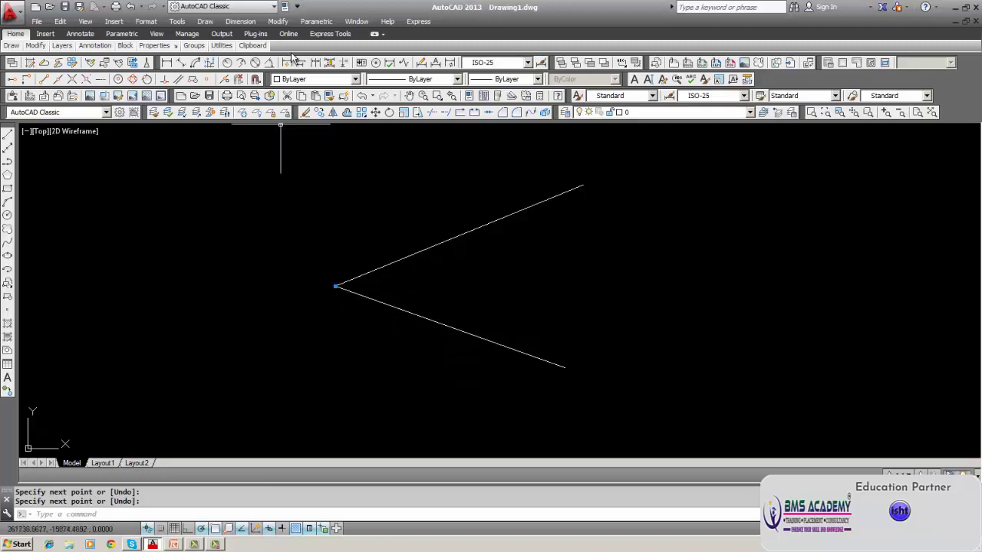
# - Accept the AutoConstrain settings with all constraint types unchecked, keeping the 0.05000 distance and 1.0 angle tolerances
pyautogui.click(313, 22)
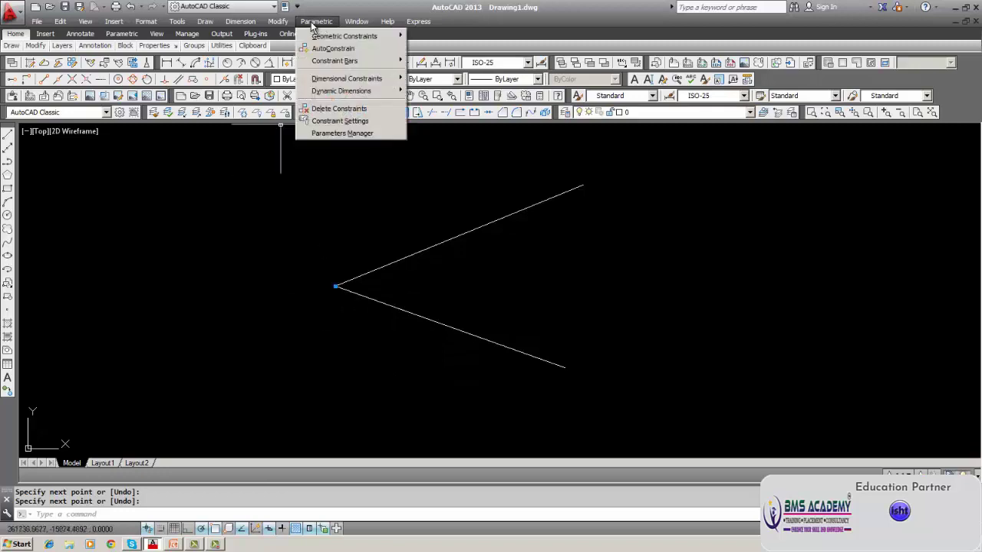
pyautogui.click(255, 242)
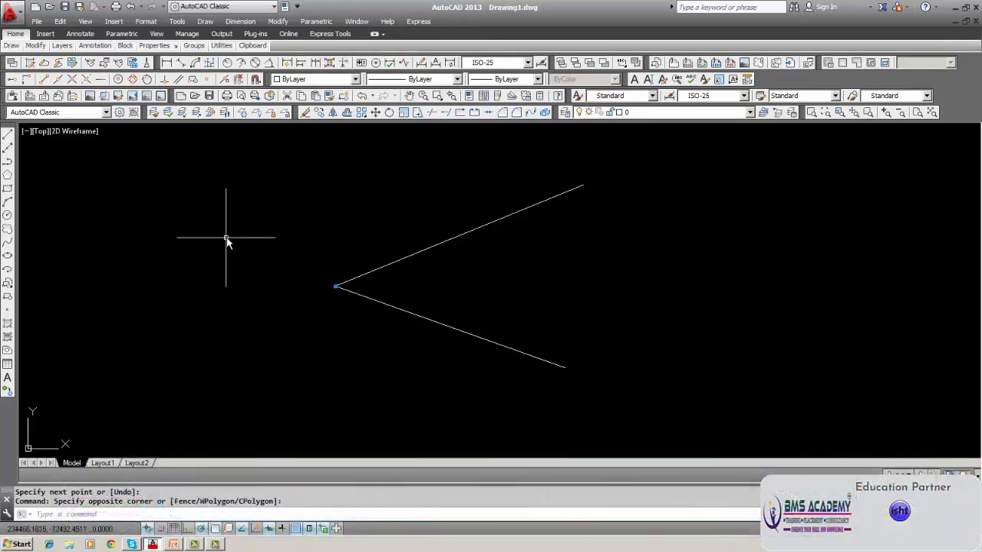
pyautogui.click(323, 24)
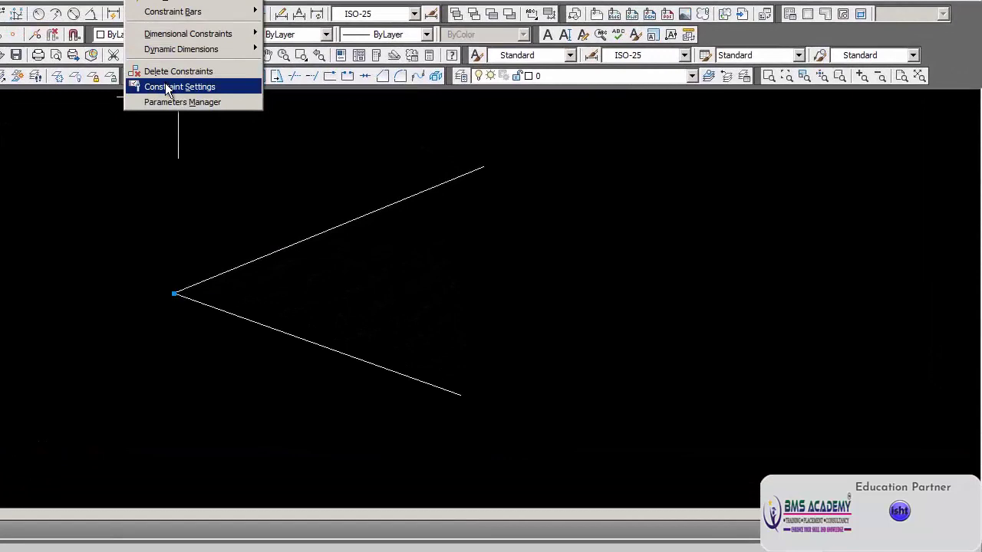
pyautogui.click(166, 88)
pyautogui.click(336, 130)
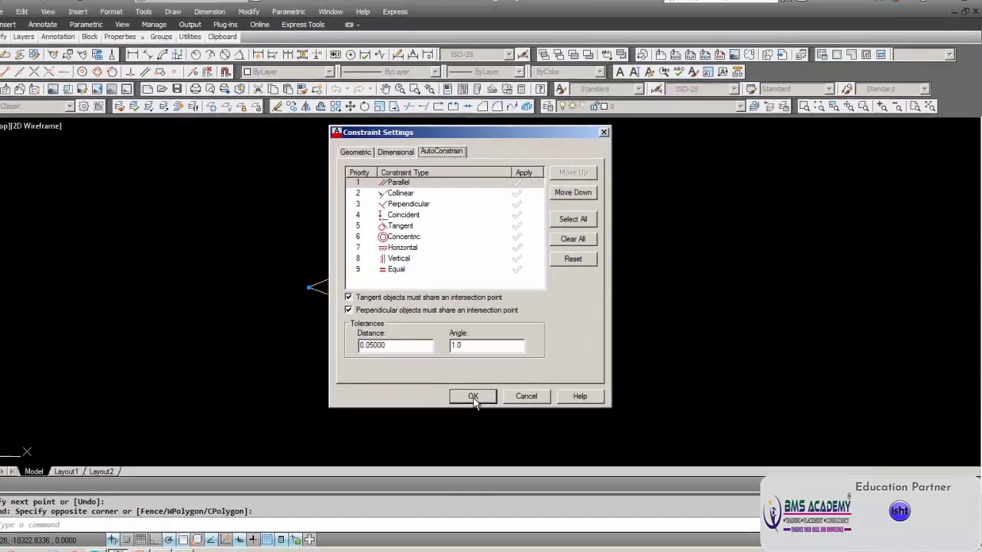
pyautogui.click(371, 426)
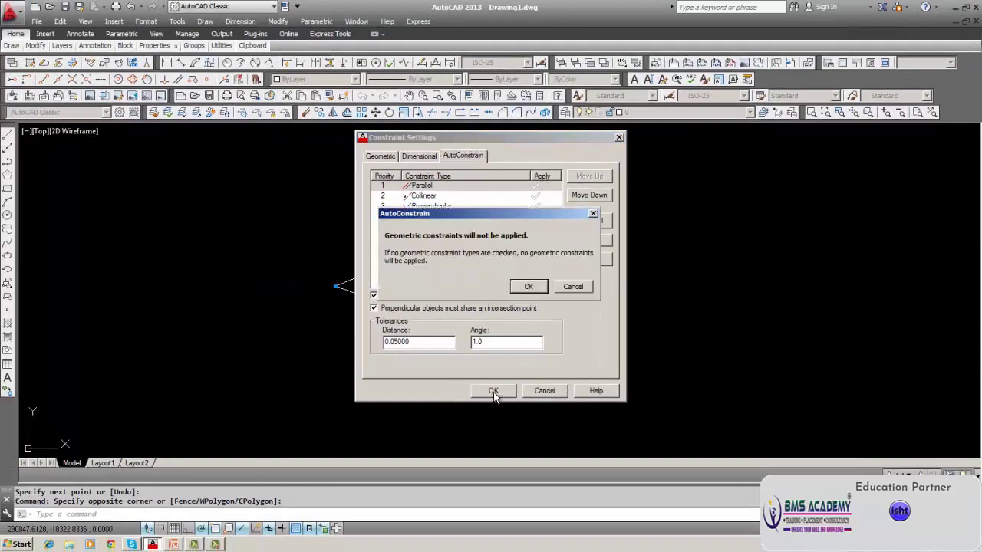
pyautogui.click(529, 292)
pyautogui.click(530, 291)
pyautogui.click(507, 318)
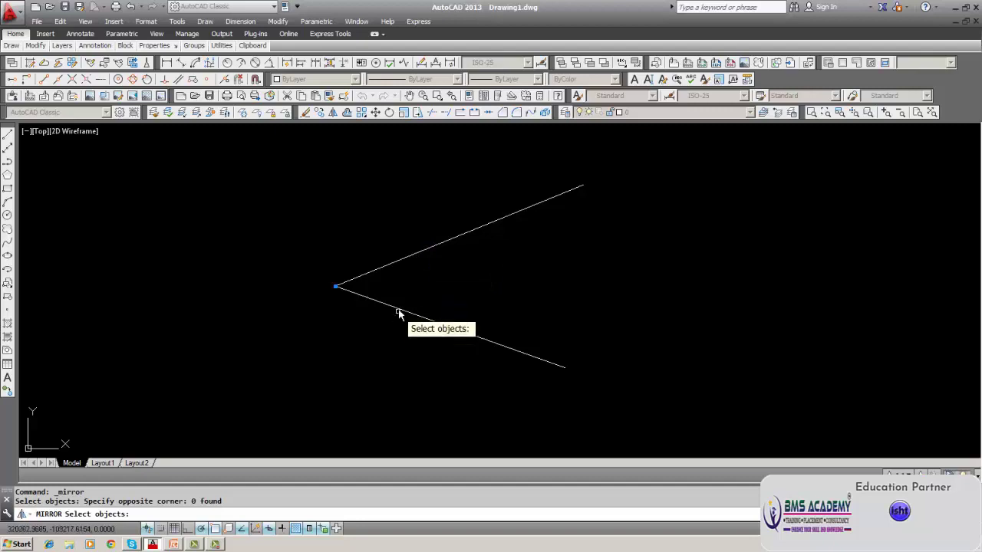
pyautogui.click(335, 286)
pyautogui.click(318, 313)
pyautogui.click(303, 324)
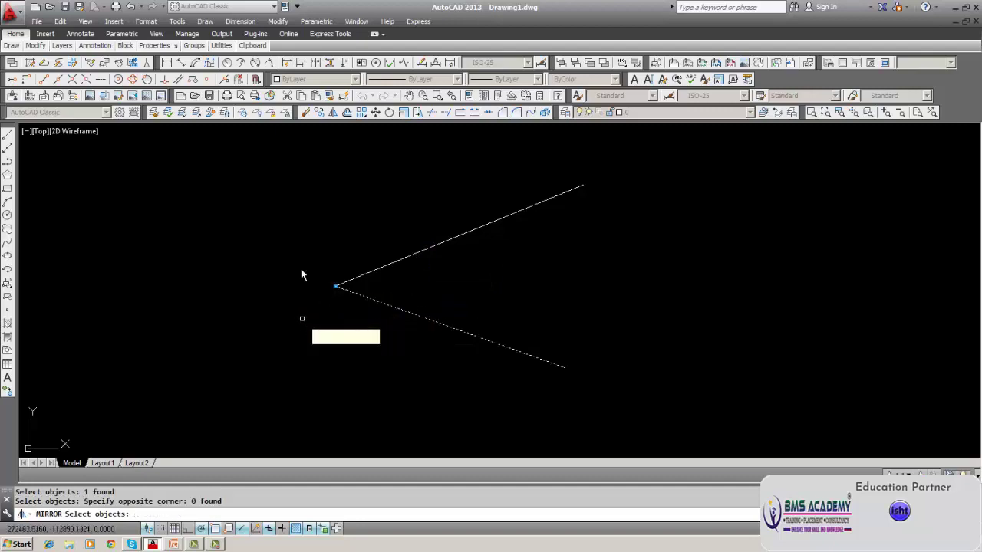
# - Delete the constraints from both lines of the V
pyautogui.click(326, 23)
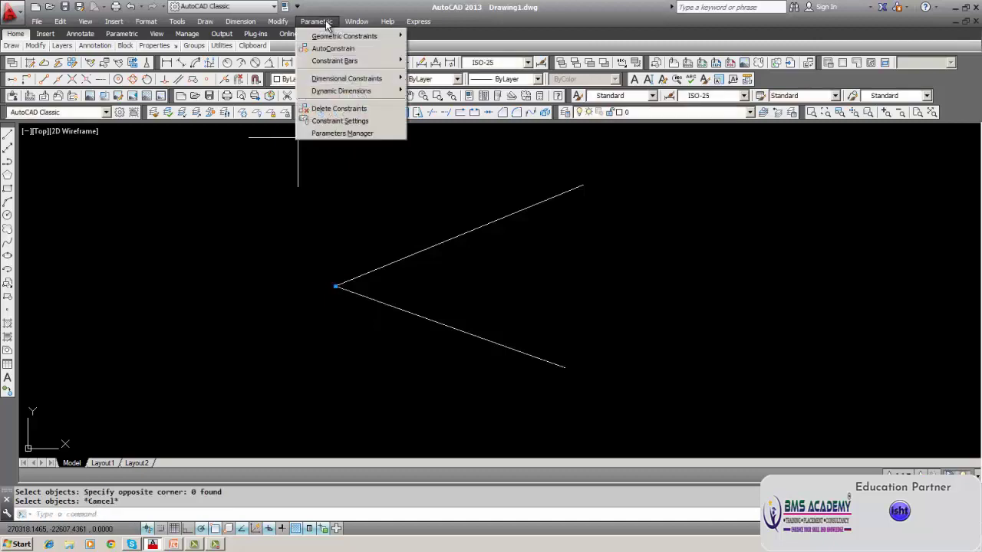
pyautogui.click(337, 105)
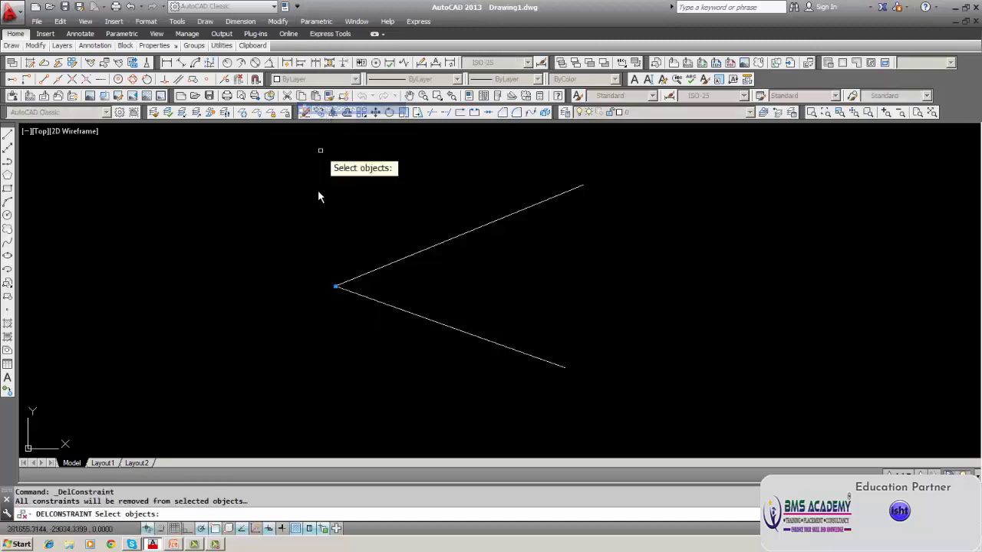
pyautogui.click(349, 287)
pyautogui.click(356, 277)
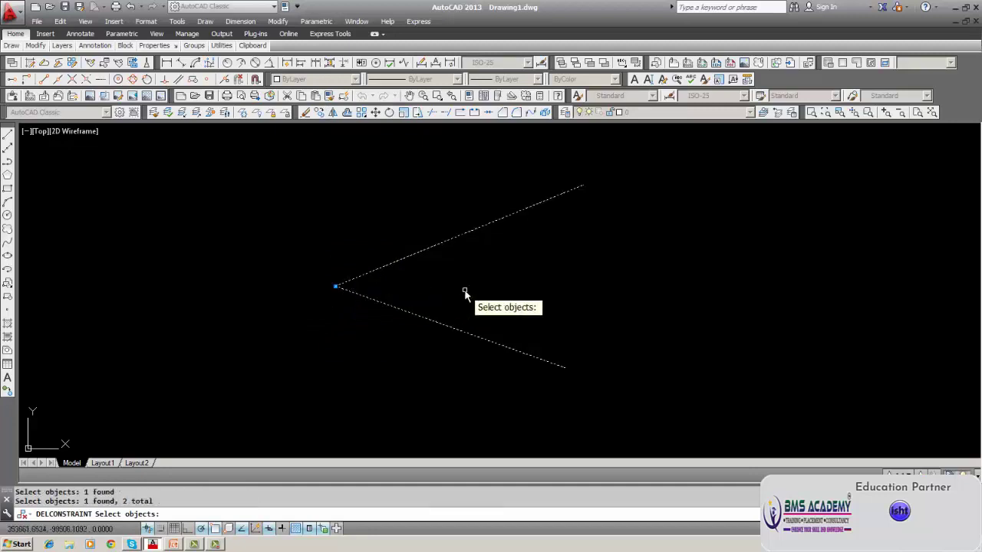
pyautogui.press('Return')
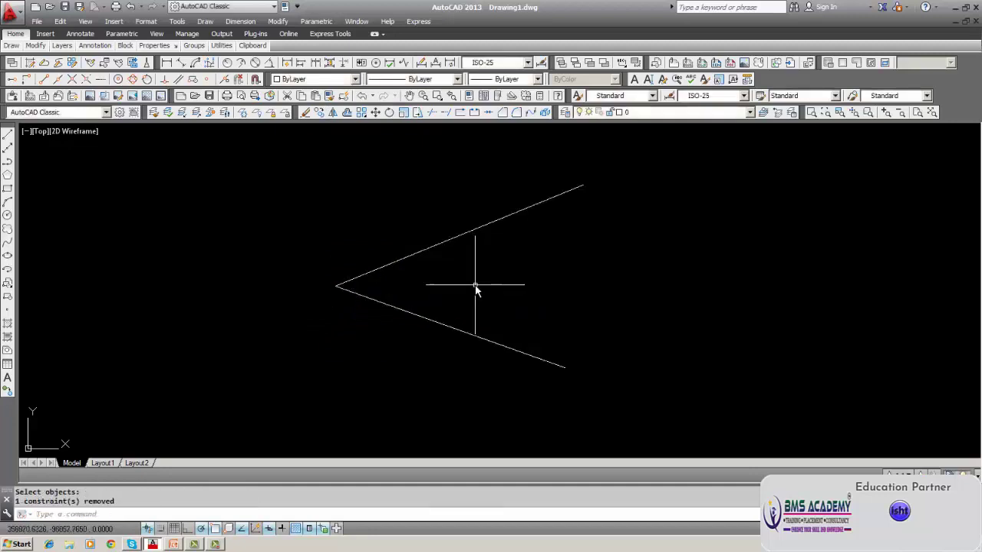
# - Undo the constraint deletion and the drawing of both lines to get back to an empty drawing
pyautogui.press('Escape')
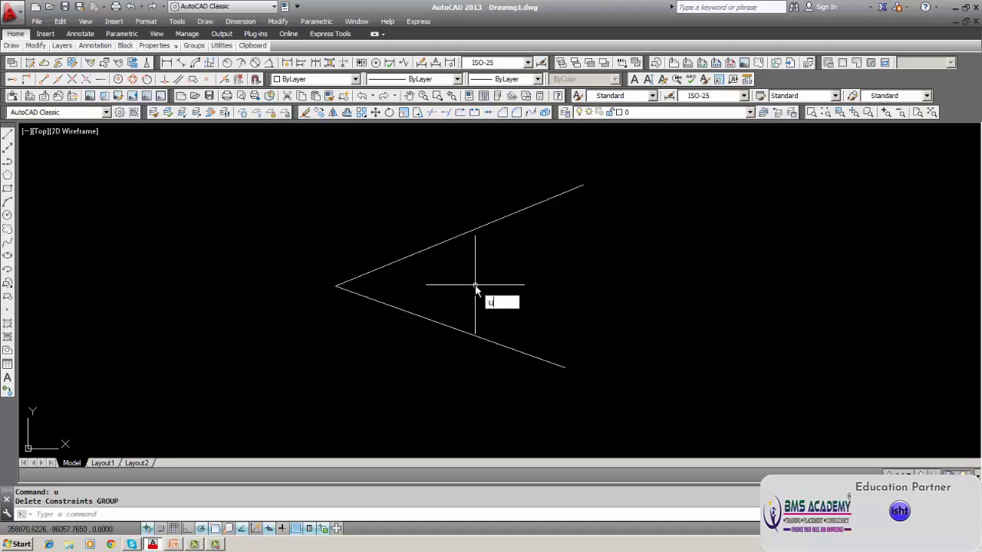
pyautogui.press('Return')
pyautogui.write('u')
pyautogui.press('Return')
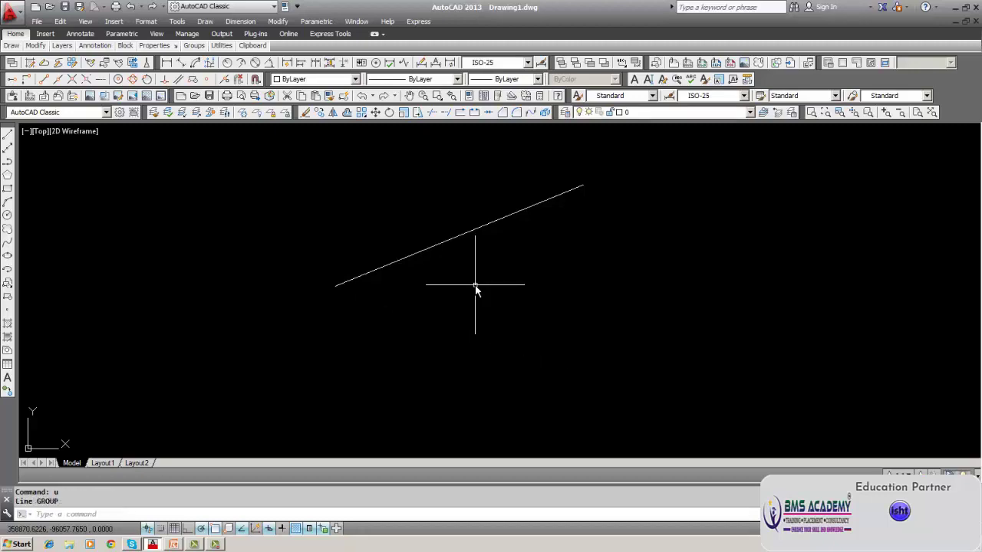
pyautogui.write('u')
pyautogui.press('Return')
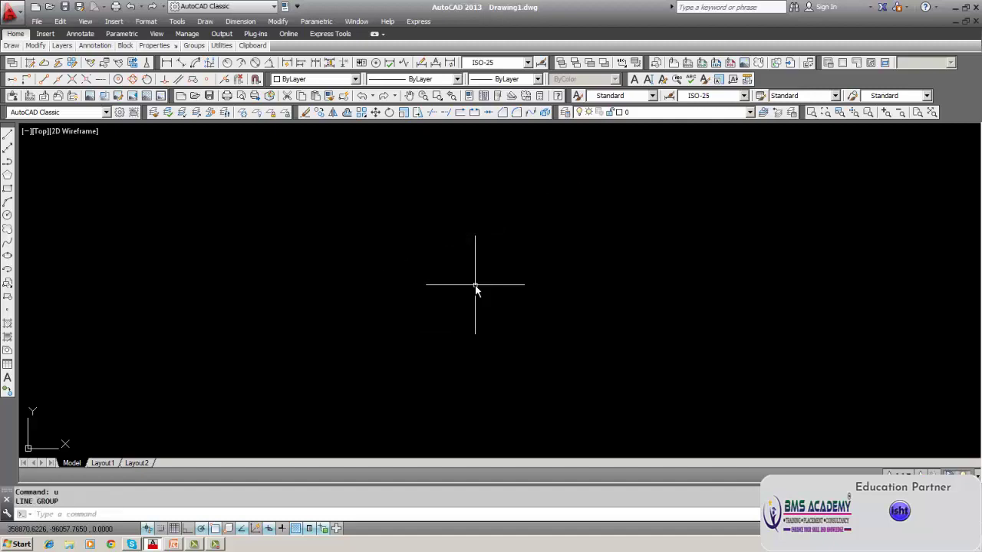
# - Draw a new line rising diagonally to the right in the left half of the empty drawing area
pyautogui.press('Escape')
pyautogui.click(6, 136)
pyautogui.click(258, 299)
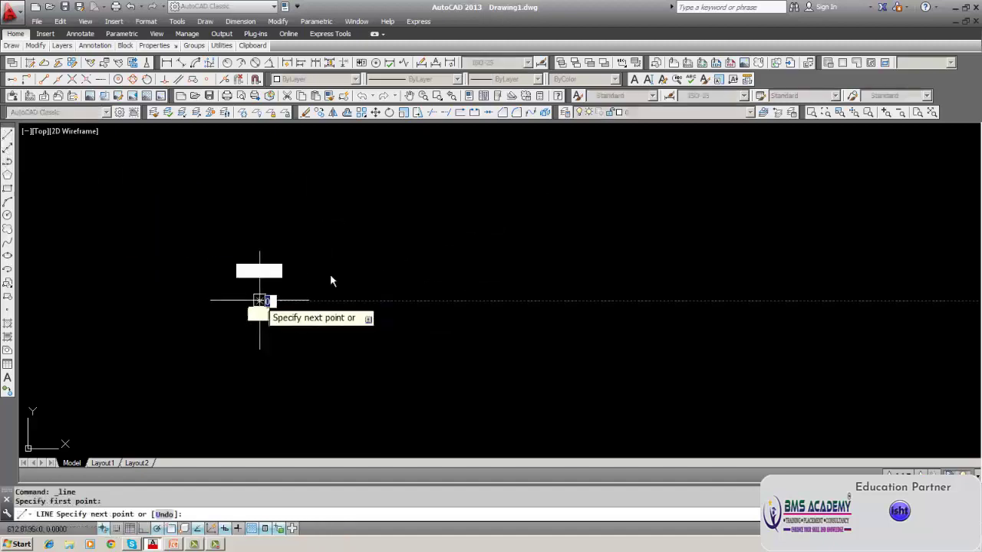
pyautogui.click(452, 219)
pyautogui.press('Return')
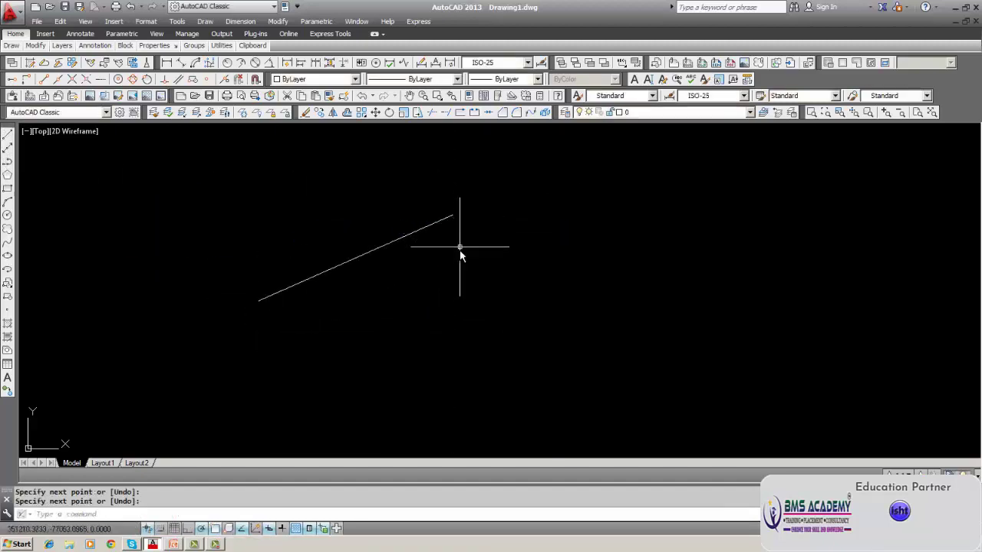
# - Draw another line from the new line's lower-left endpoint, sloping down to the right so both share that endpoint
pyautogui.click(6, 135)
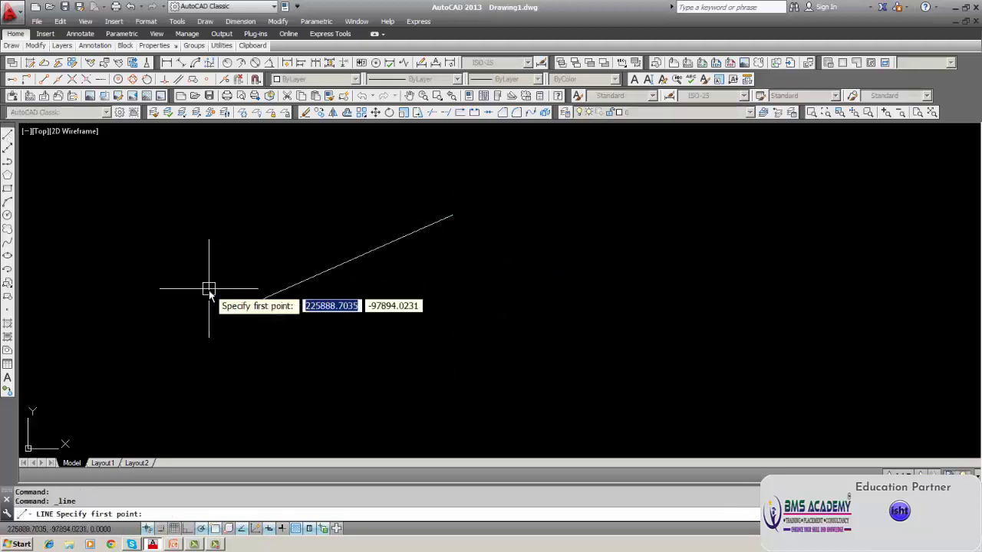
pyautogui.click(258, 300)
pyautogui.click(438, 361)
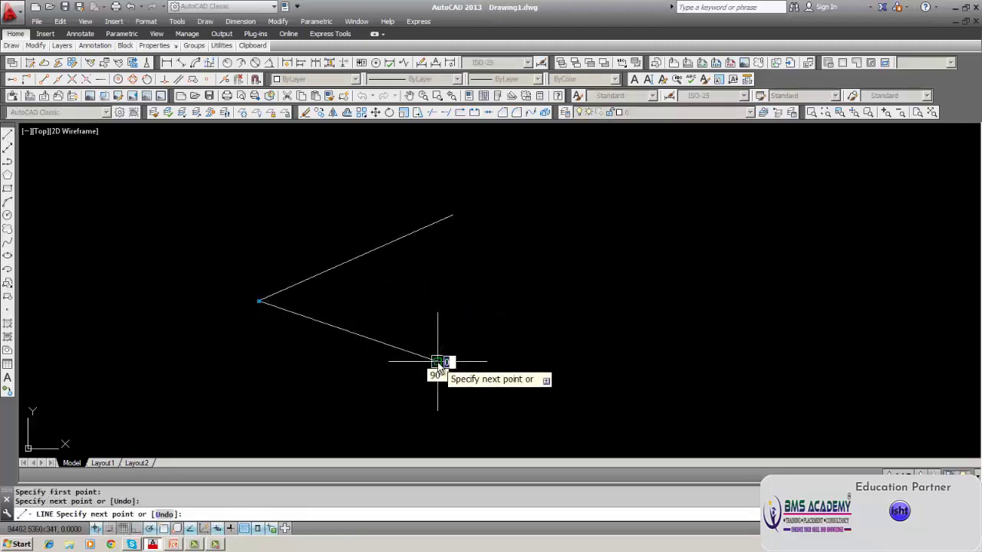
pyautogui.press('Return')
pyautogui.moveTo(259, 306)
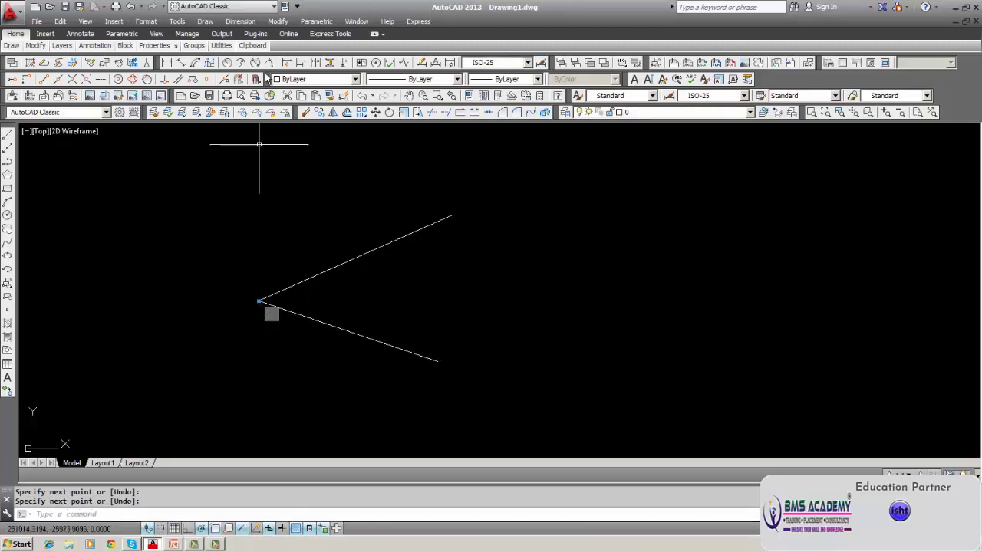
pyautogui.click(315, 23)
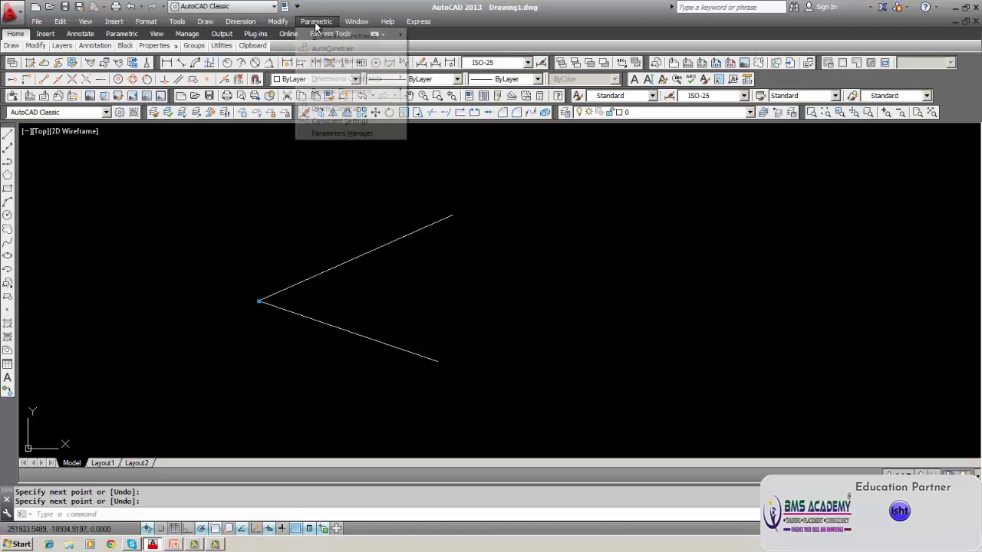
pyautogui.click(170, 199)
pyautogui.click(165, 219)
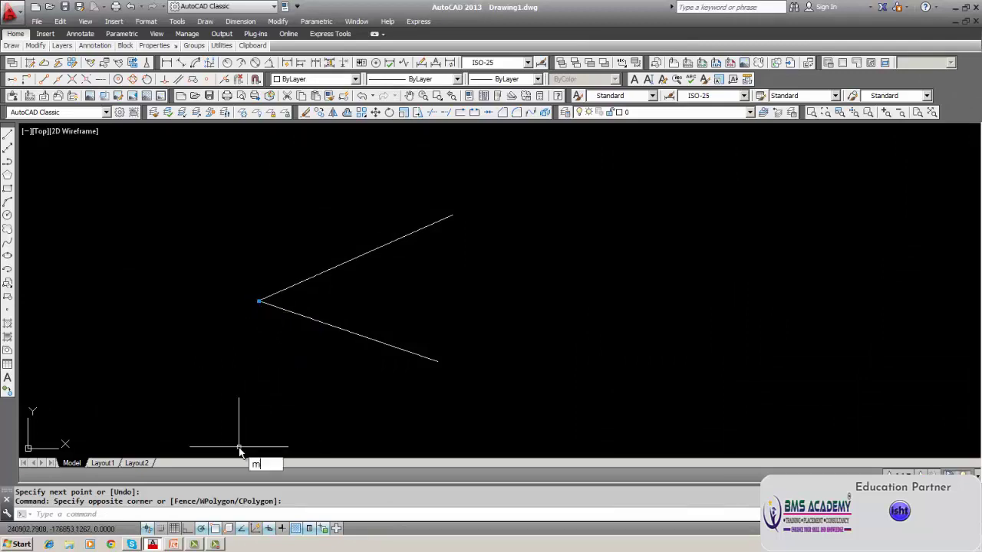
# - Try to move the lower line down and to the right from a base point below it, then cancel the move
pyautogui.press('Return')
pyautogui.click(364, 335)
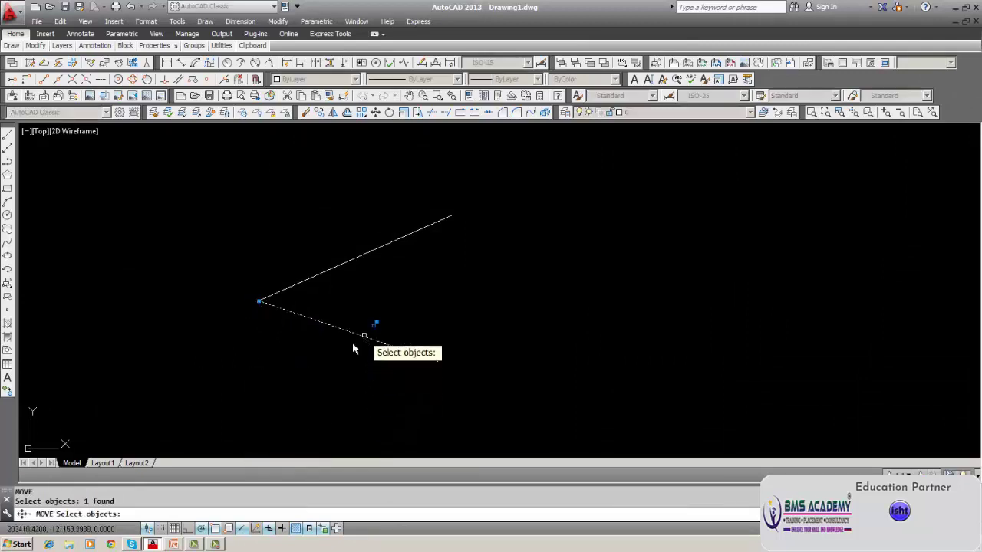
pyautogui.press('Return')
pyautogui.click(315, 360)
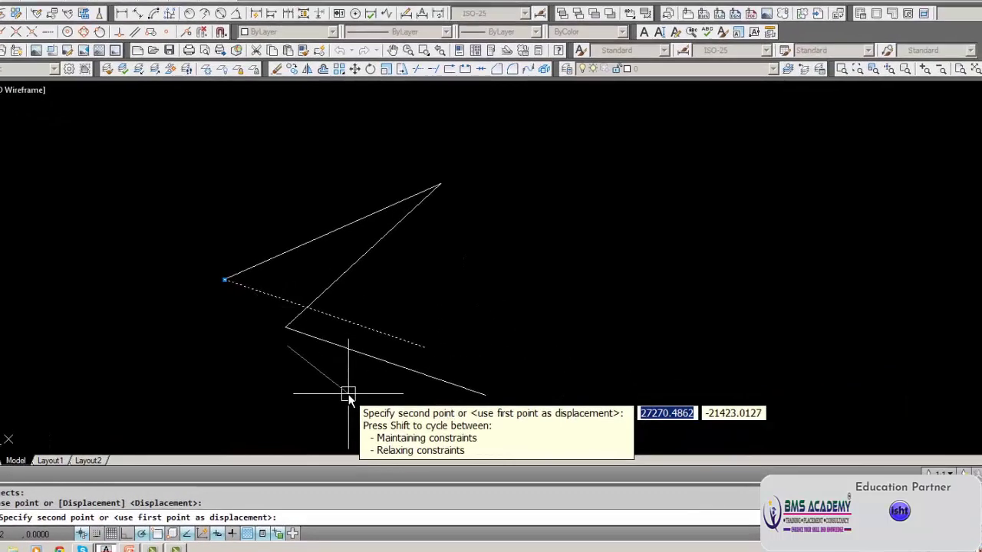
pyautogui.press('Escape')
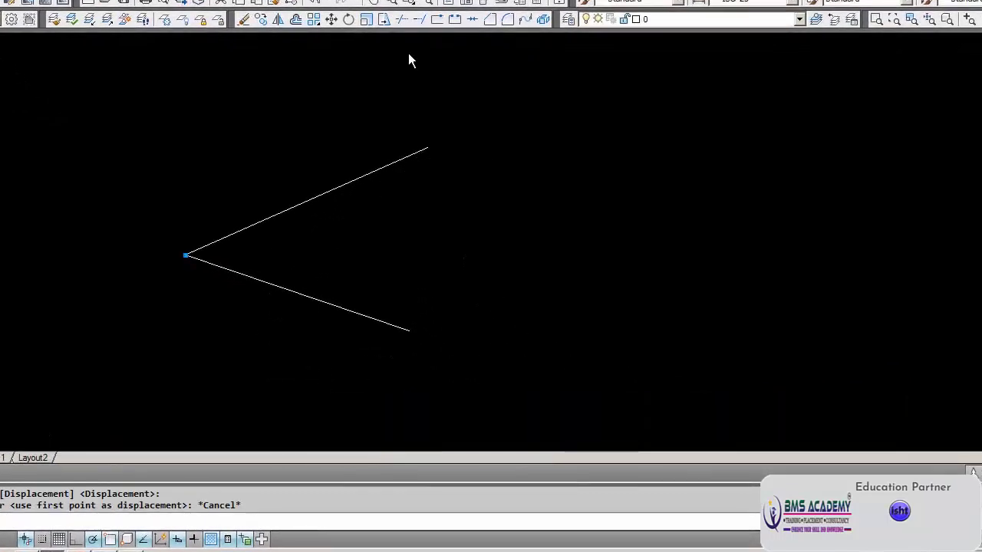
# - Apply a Fix geometric constraint to the shared endpoint of the two lines
pyautogui.click(254, 0)
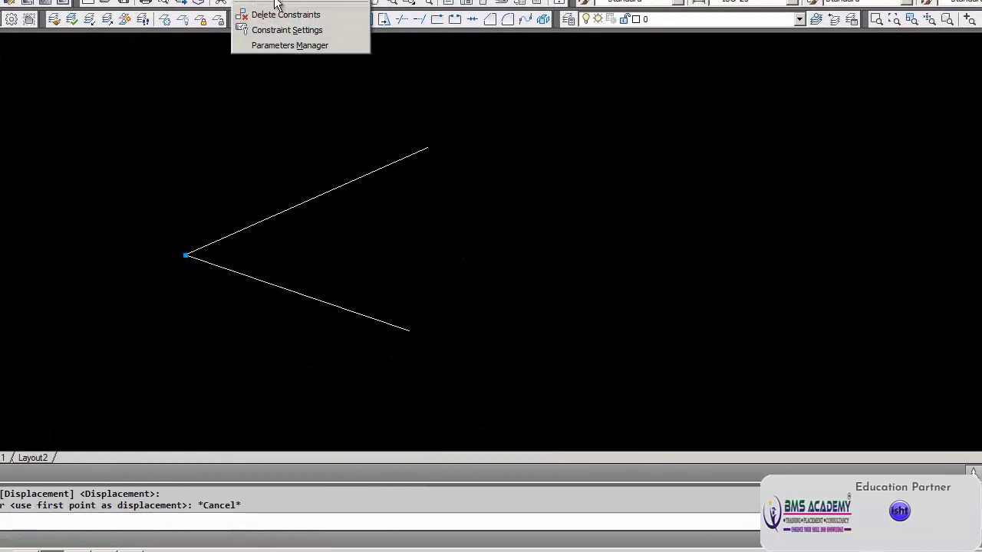
pyautogui.moveTo(276, 3)
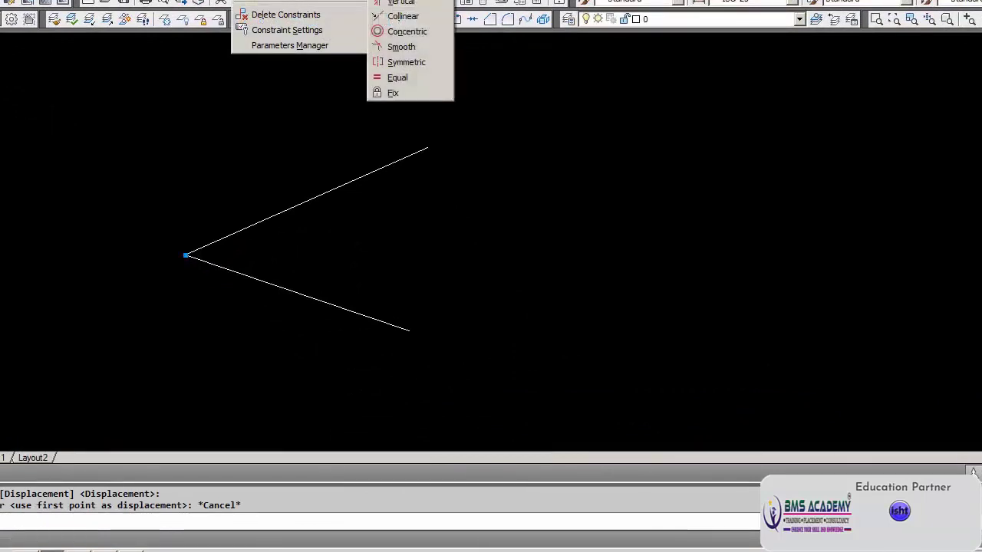
pyautogui.click(407, 91)
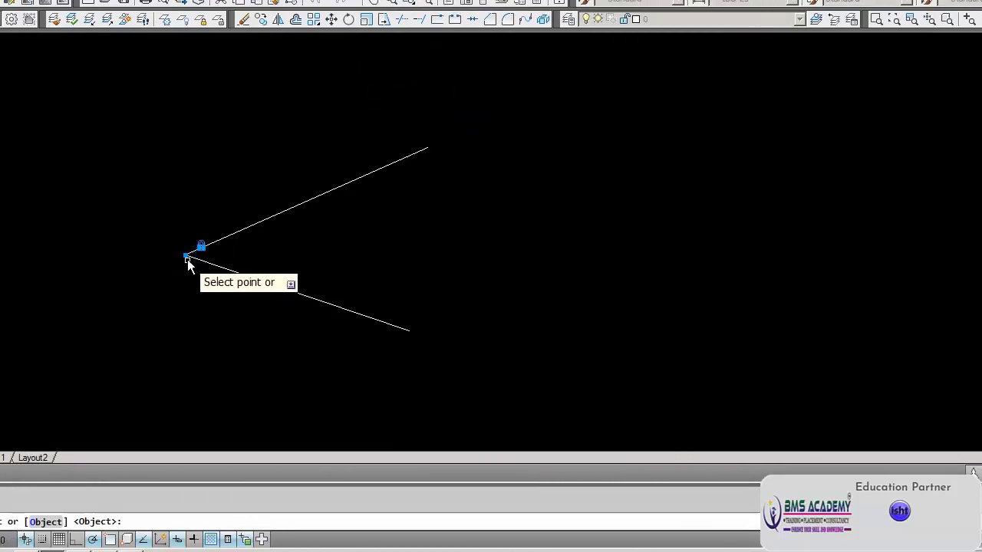
pyautogui.click(187, 257)
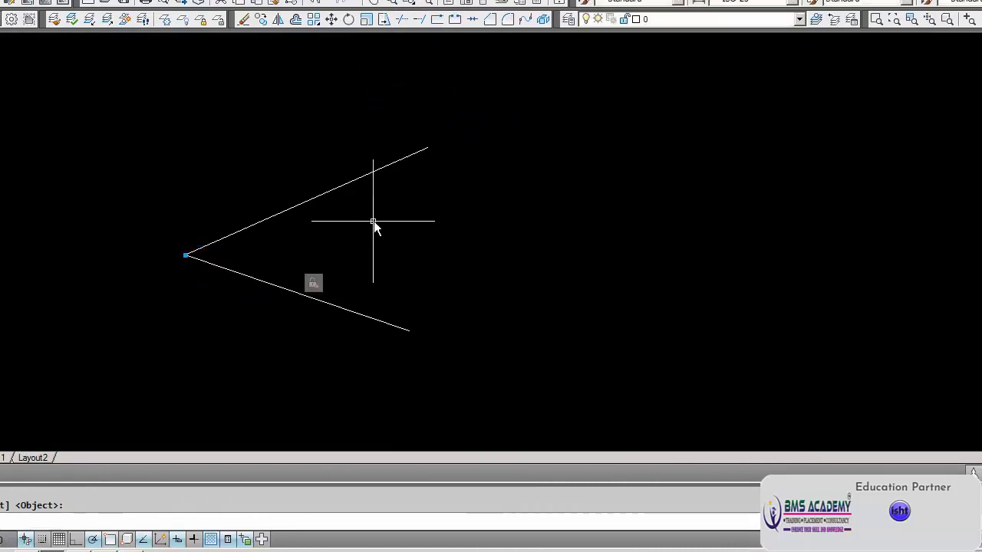
# - Move the lower line to the right from a base point below it to test the fixed endpoint
pyautogui.write('m')
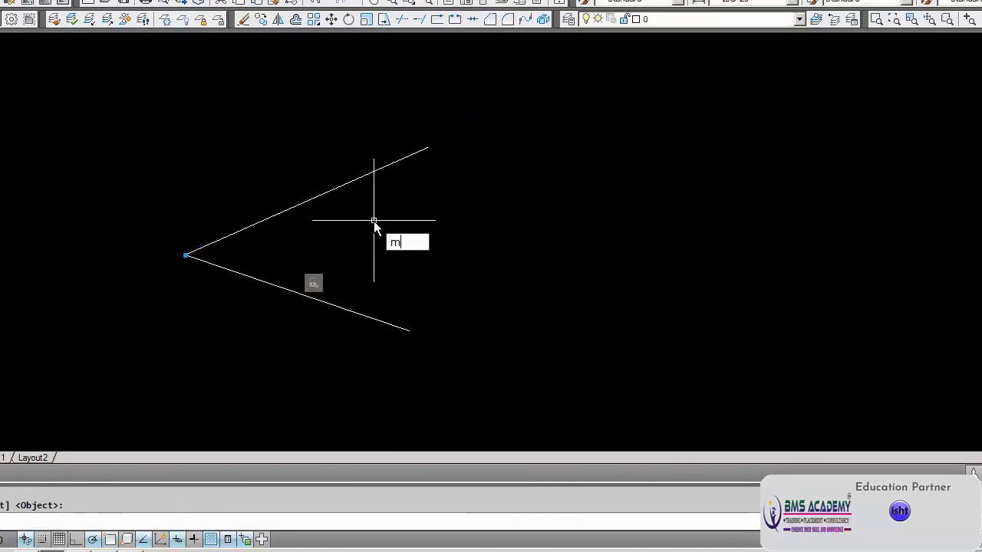
pyautogui.press('Return')
pyautogui.click(375, 320)
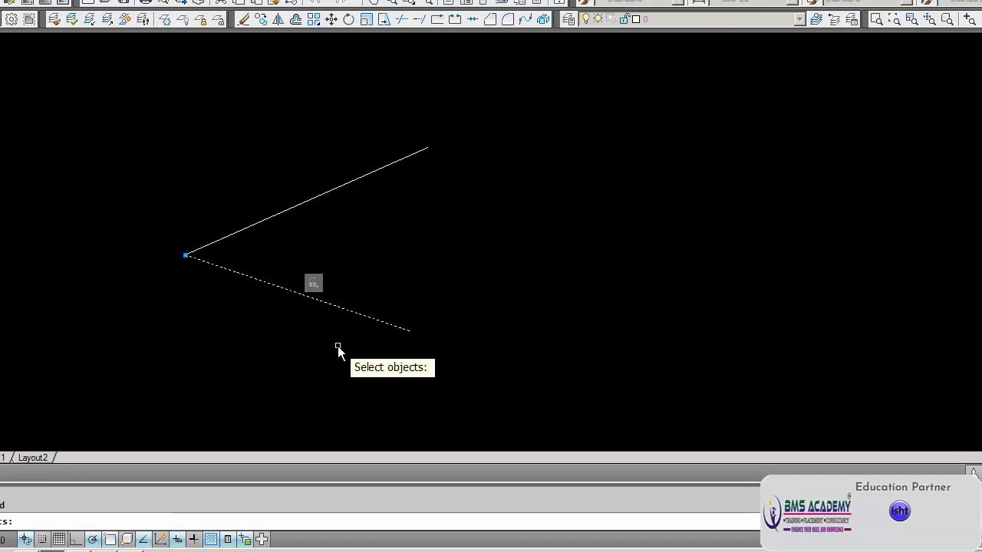
pyautogui.press('Return')
pyautogui.click(337, 346)
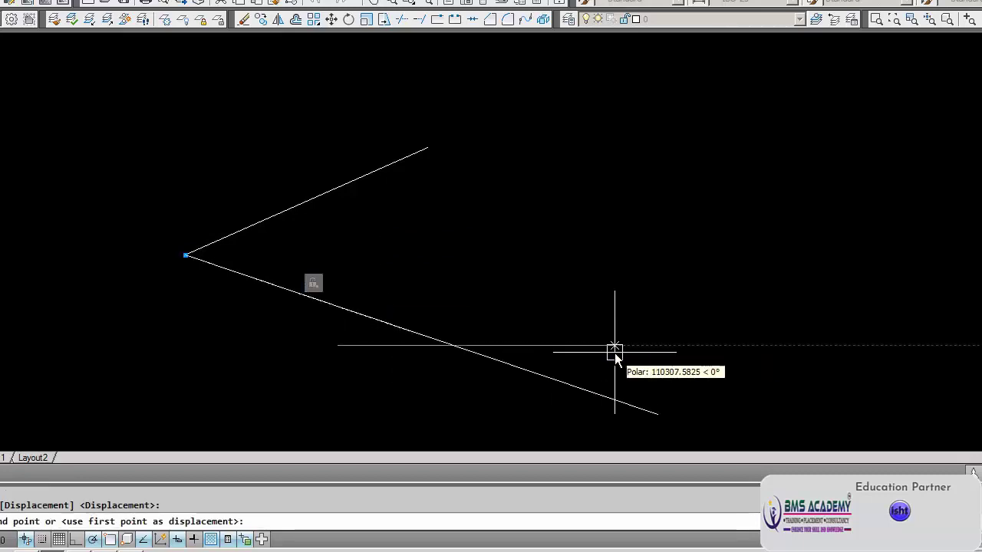
pyautogui.click(668, 280)
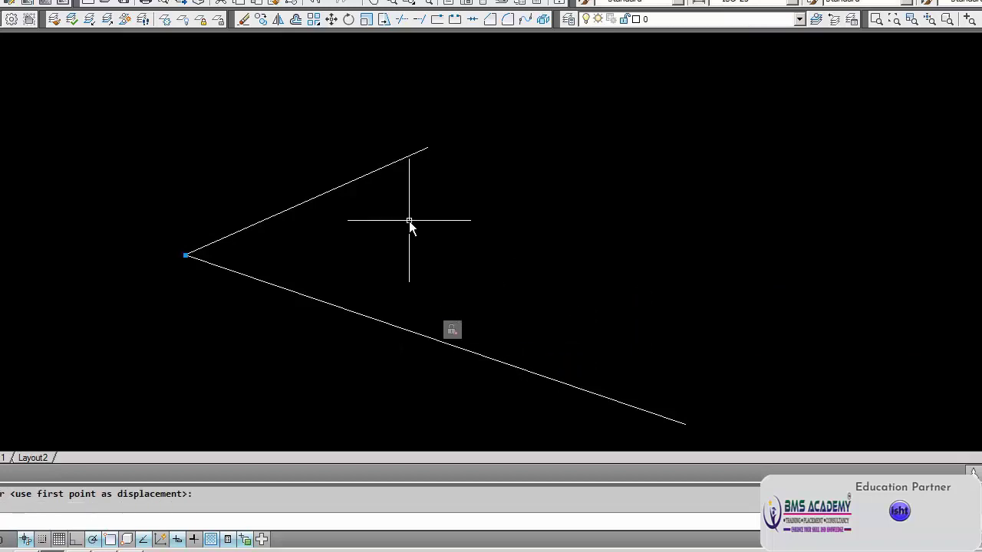
pyautogui.click(244, 25)
pyautogui.press('Escape')
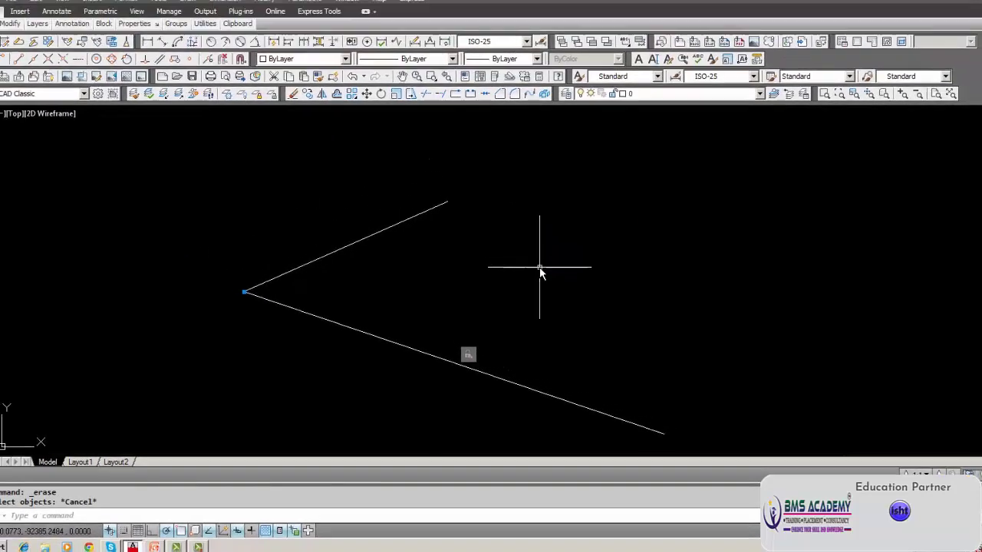
pyautogui.write('u')
pyautogui.press('Return')
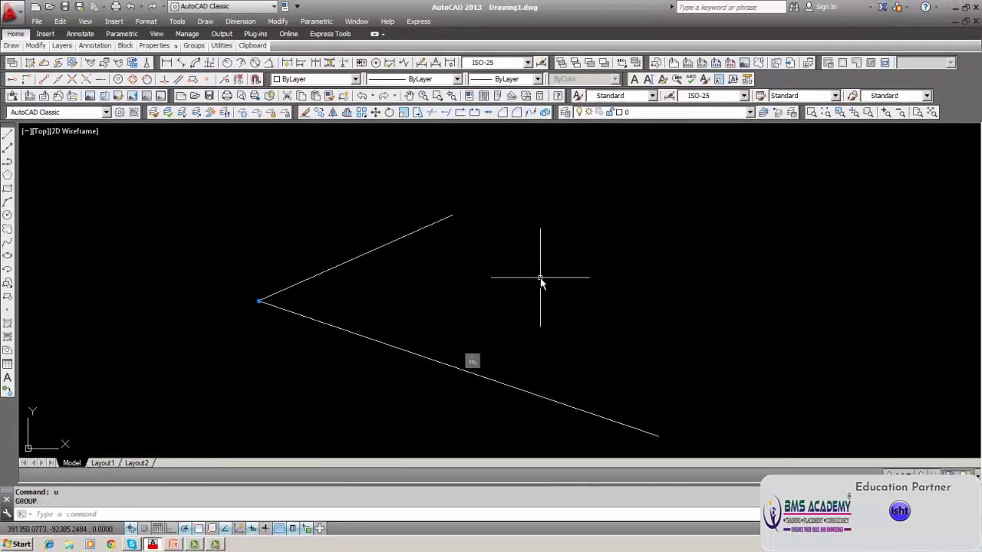
# - Shorten the lower line by stretching its free endpoint back along the line toward the fixed endpoint
pyautogui.click(485, 381)
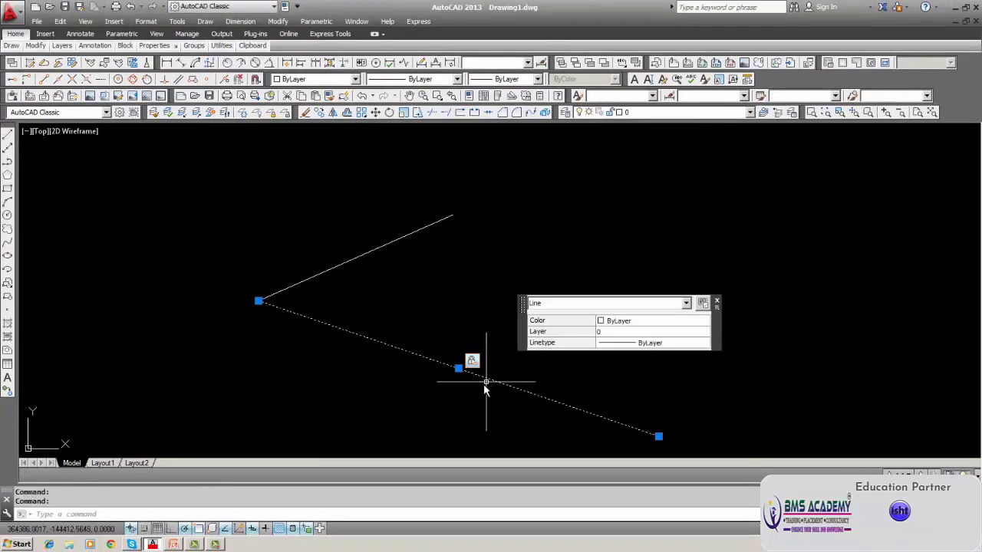
pyautogui.click(658, 435)
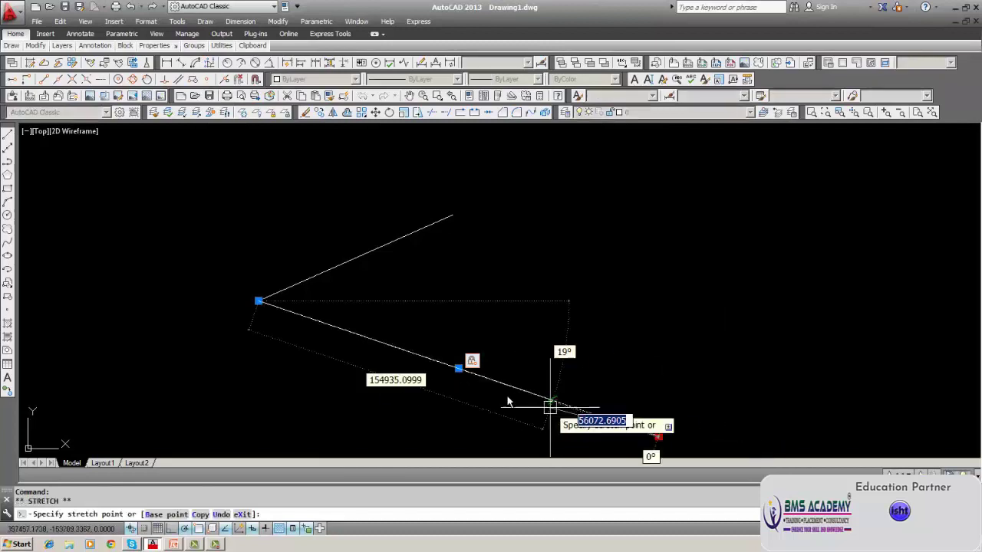
pyautogui.click(415, 354)
pyautogui.press('Escape')
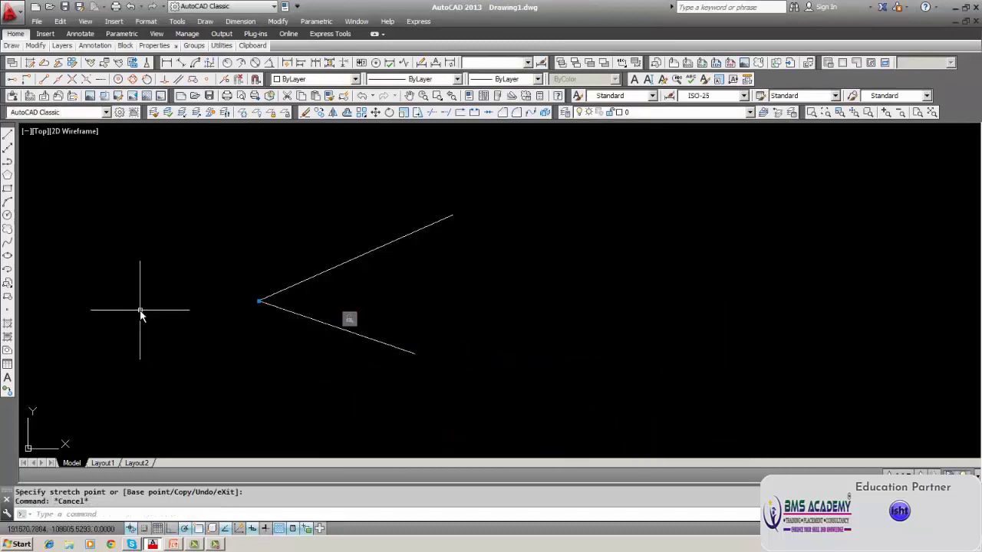
# - Try to move both lines together to the right from a base point below them, then cancel the move
pyautogui.write('m')
pyautogui.press('Return')
pyautogui.write('w')
pyautogui.press('Return')
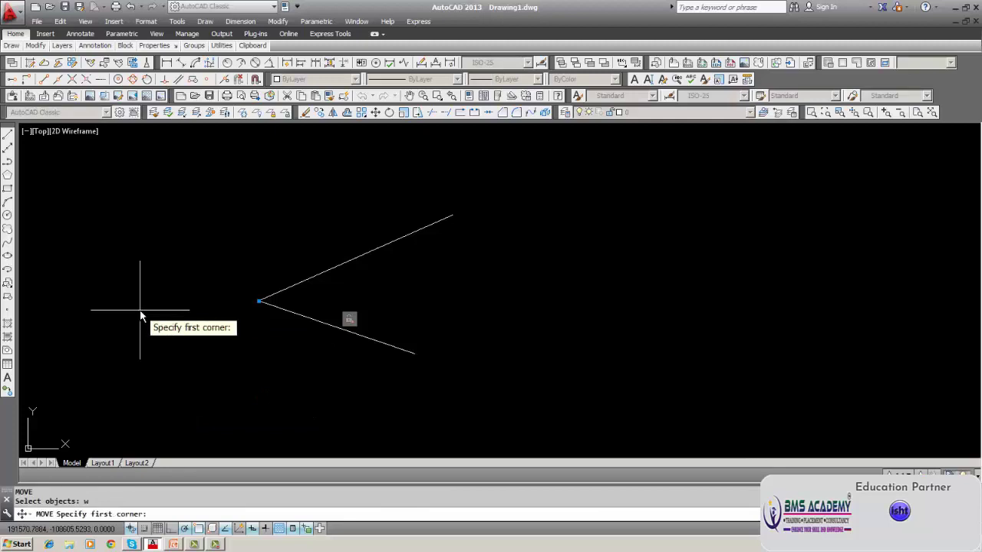
pyautogui.click(159, 184)
pyautogui.click(471, 345)
pyautogui.press('Return')
pyautogui.click(328, 388)
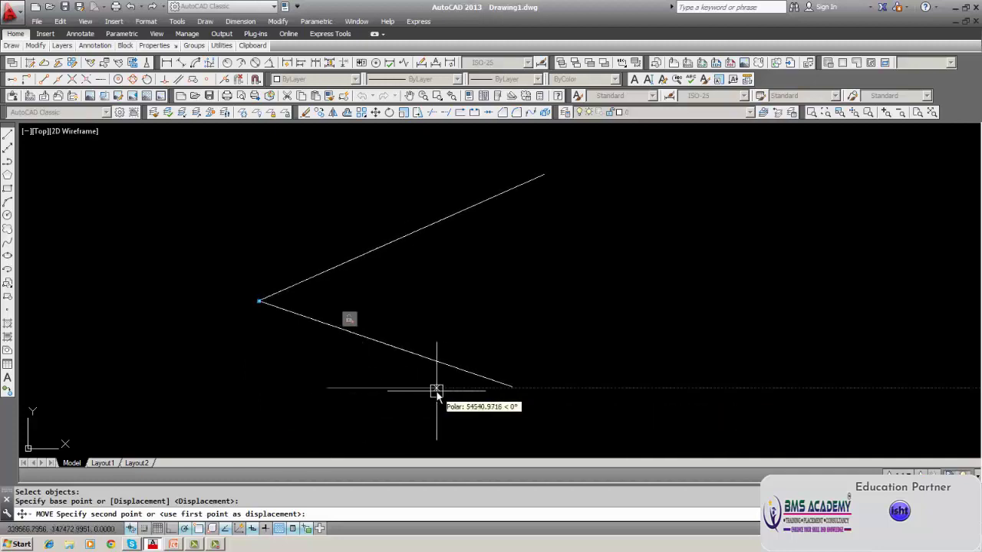
pyautogui.press('Escape')
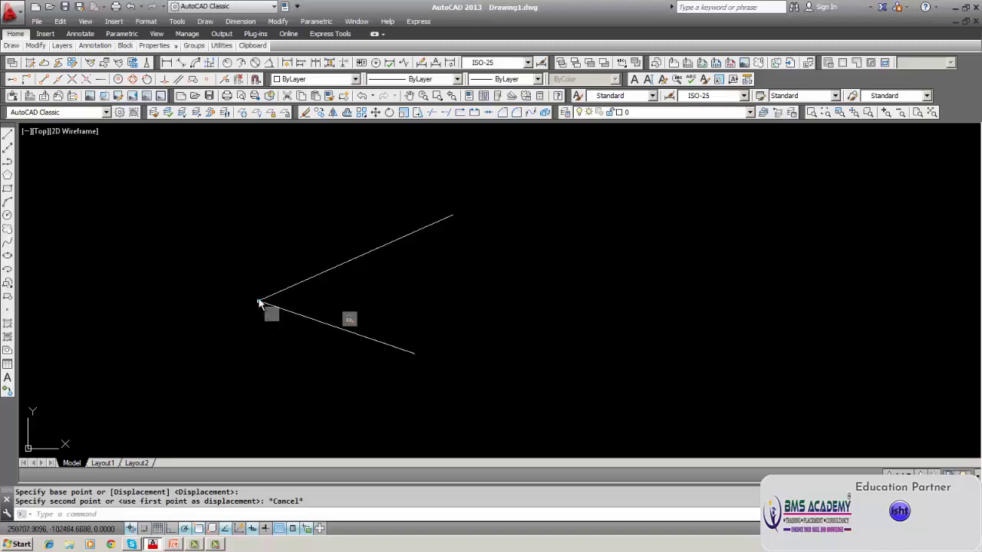
# - Try to move the upper line up and to the right from its free endpoint, then cancel the move
pyautogui.write('m')
pyautogui.press('Return')
pyautogui.click(362, 255)
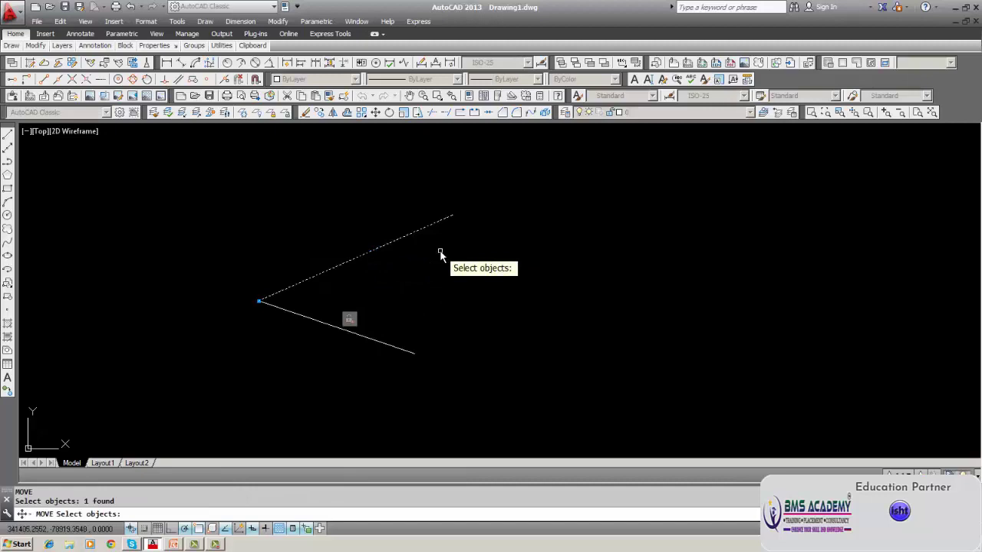
pyautogui.press('Return')
pyautogui.click(451, 217)
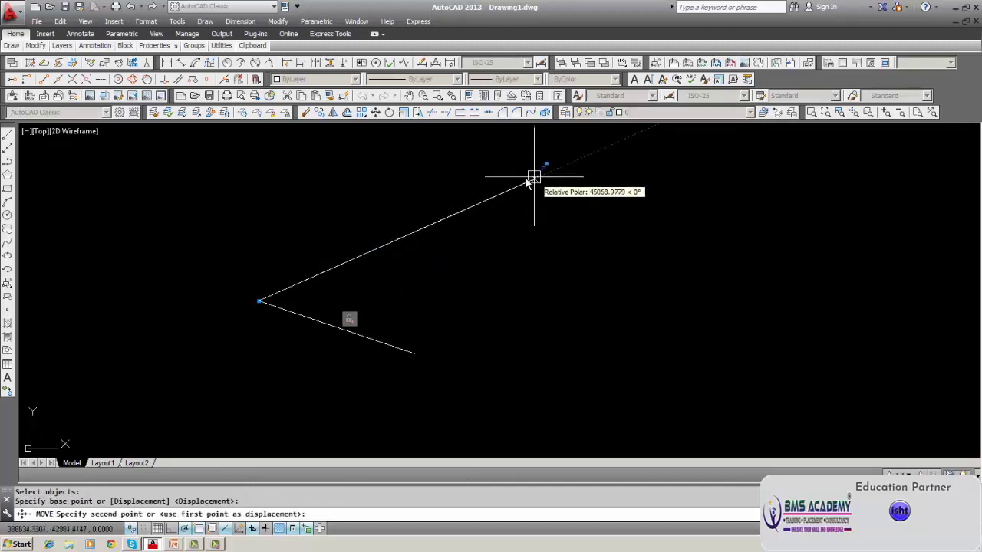
pyautogui.press('Escape')
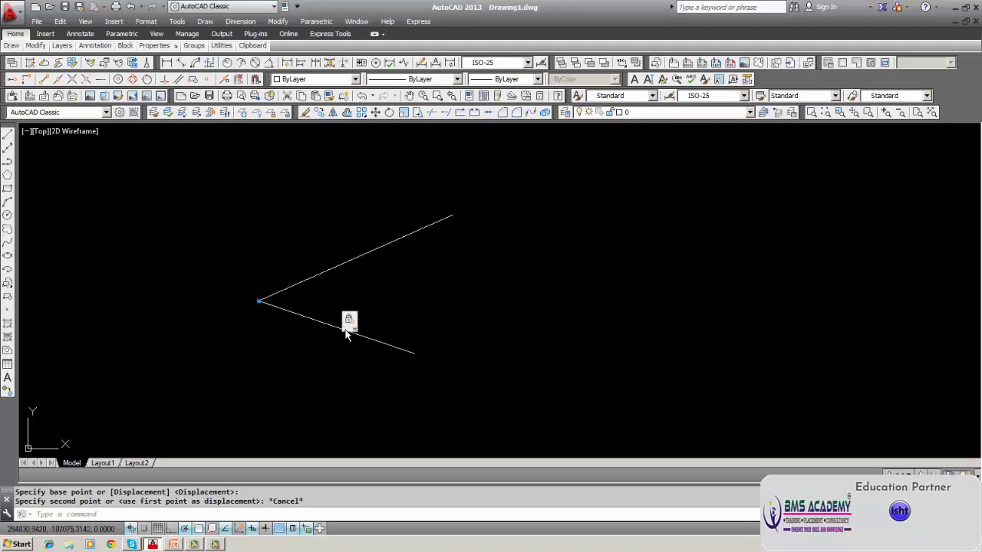
pyautogui.click(315, 20)
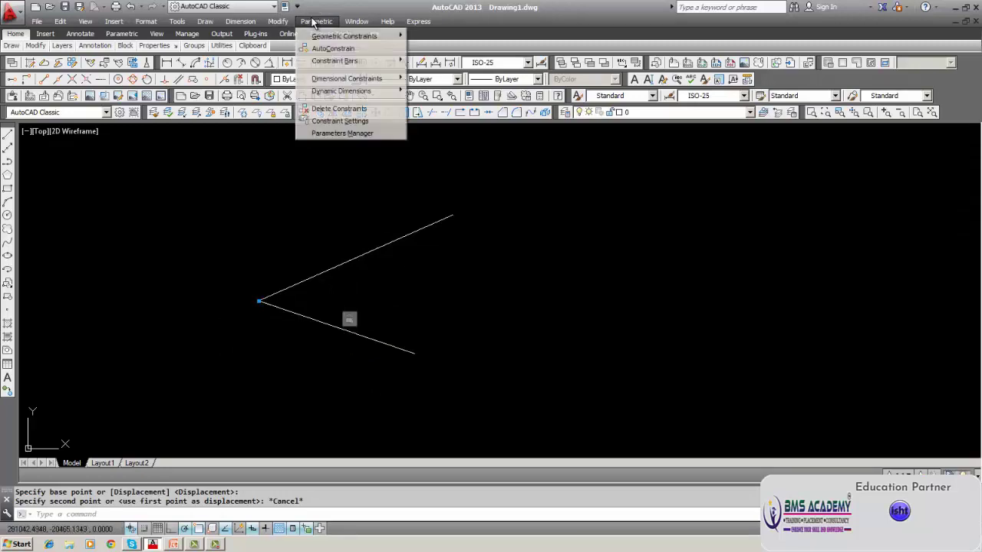
pyautogui.click(319, 112)
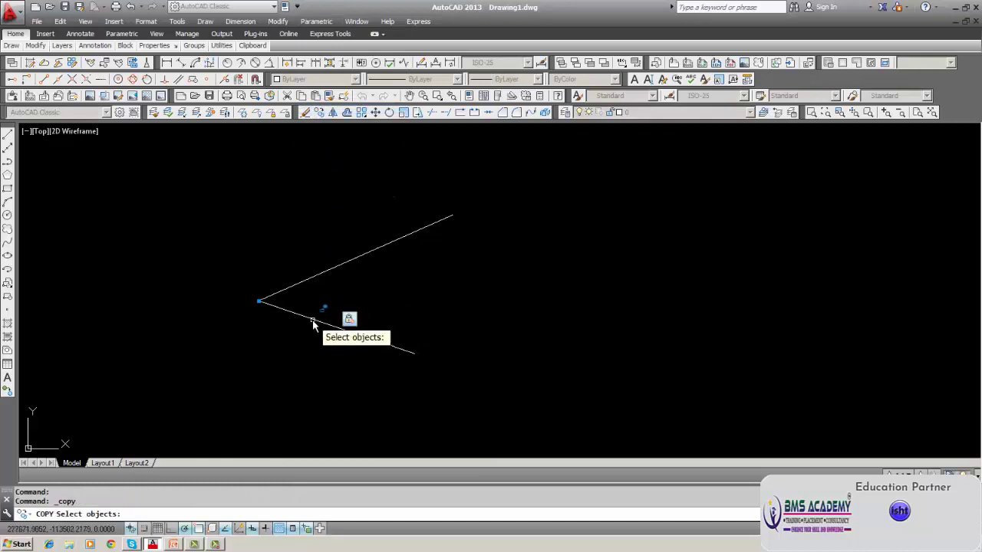
pyautogui.write('w')
pyautogui.press('Return')
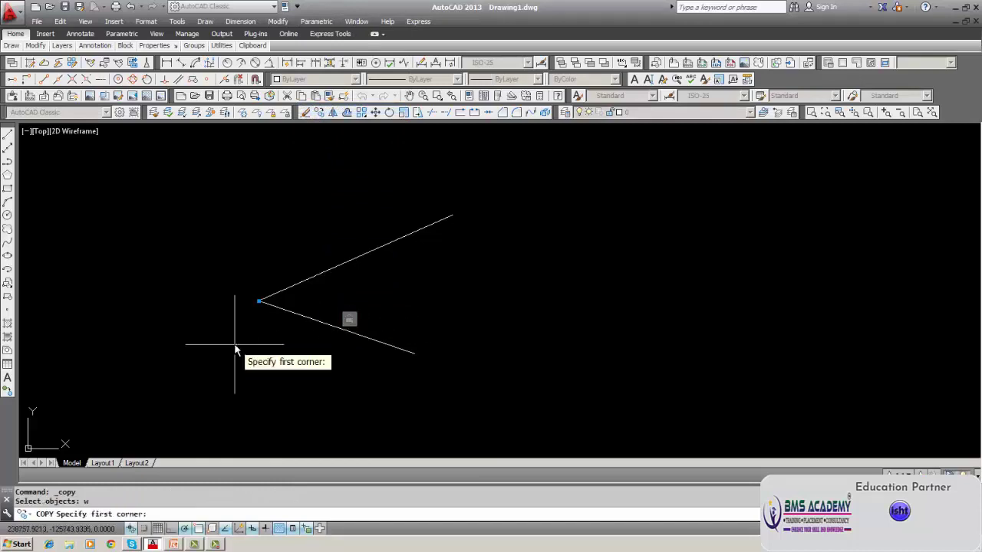
pyautogui.click(223, 214)
pyautogui.click(470, 384)
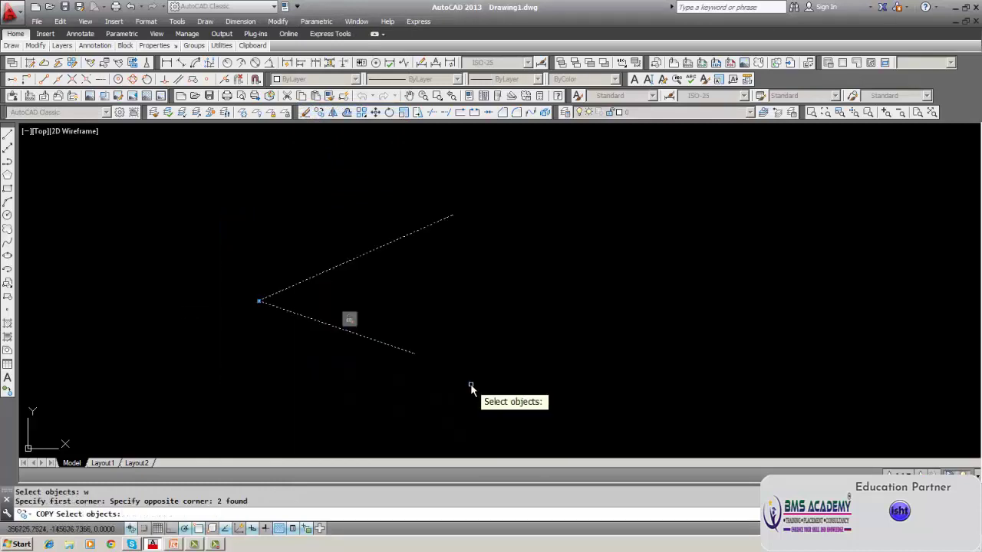
pyautogui.press('Return')
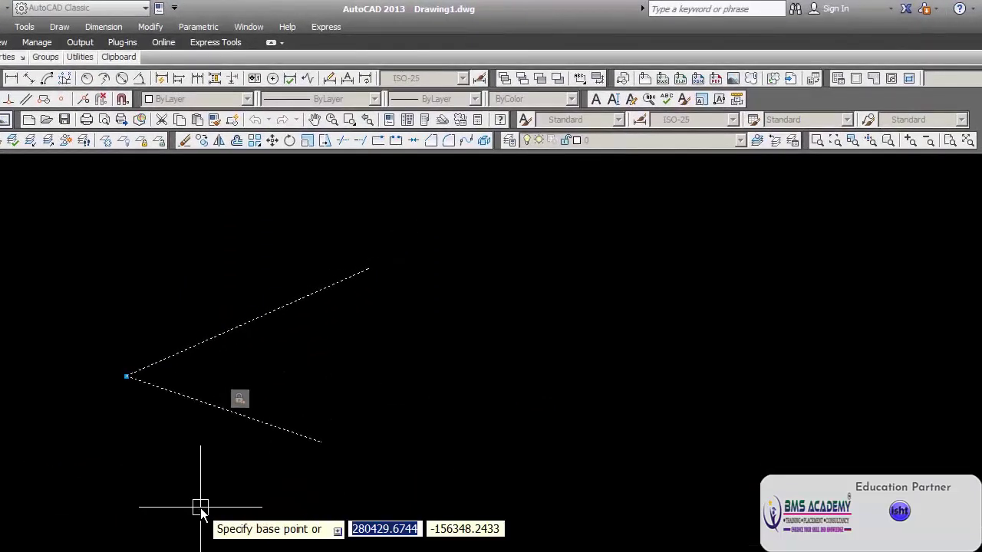
pyautogui.press('Escape')
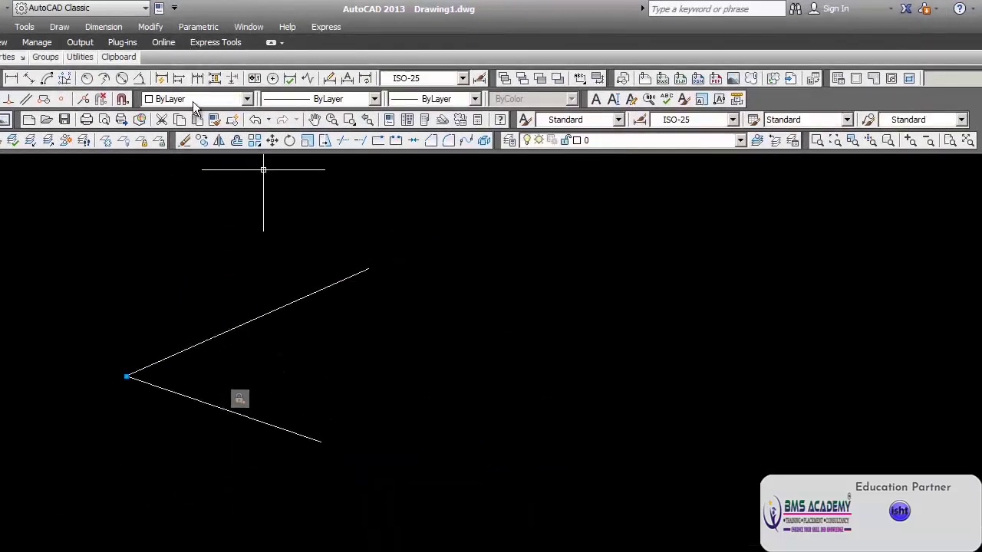
# - Delete all constraints from both lines, selecting them with a window
pyautogui.click(201, 31)
pyautogui.moveTo(202, 117)
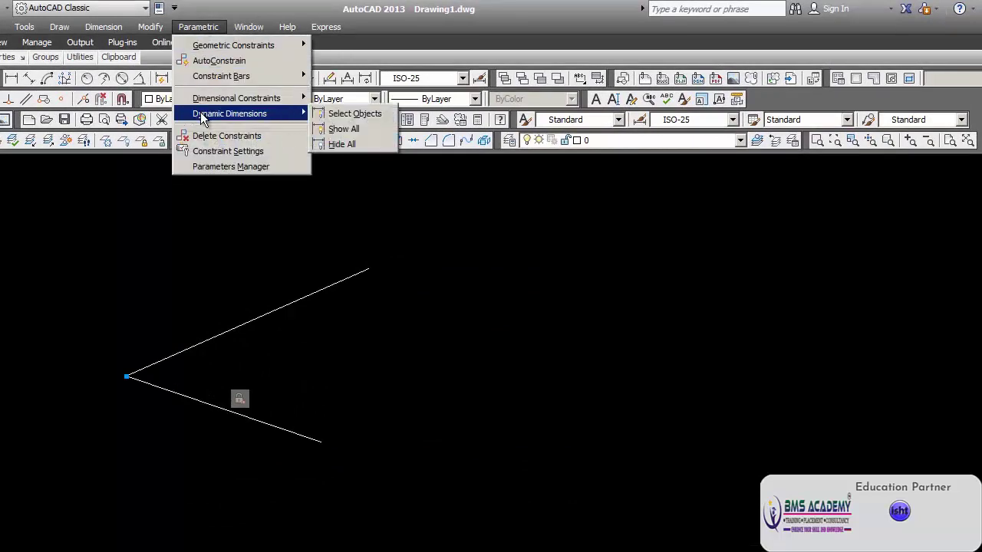
pyautogui.click(188, 136)
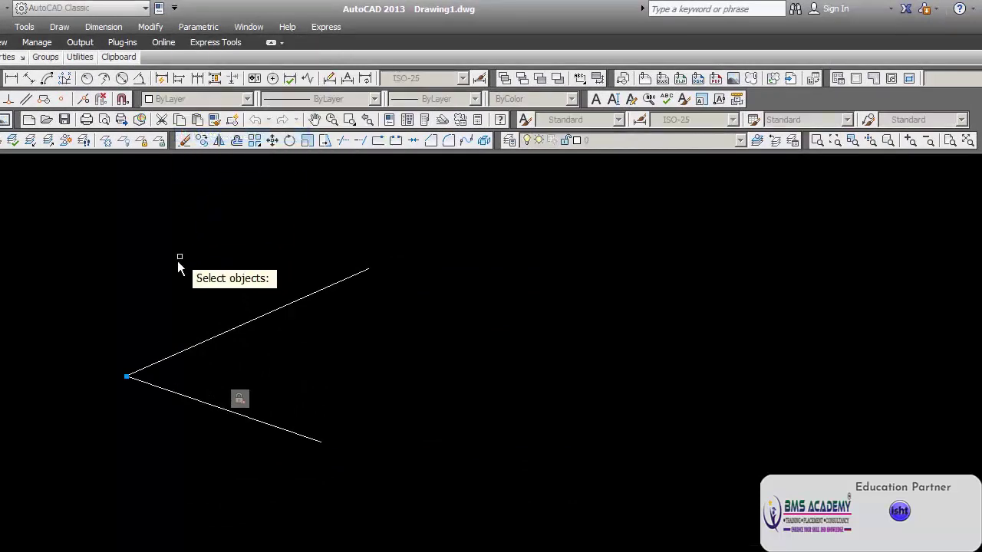
pyautogui.write('w')
pyautogui.press('Return')
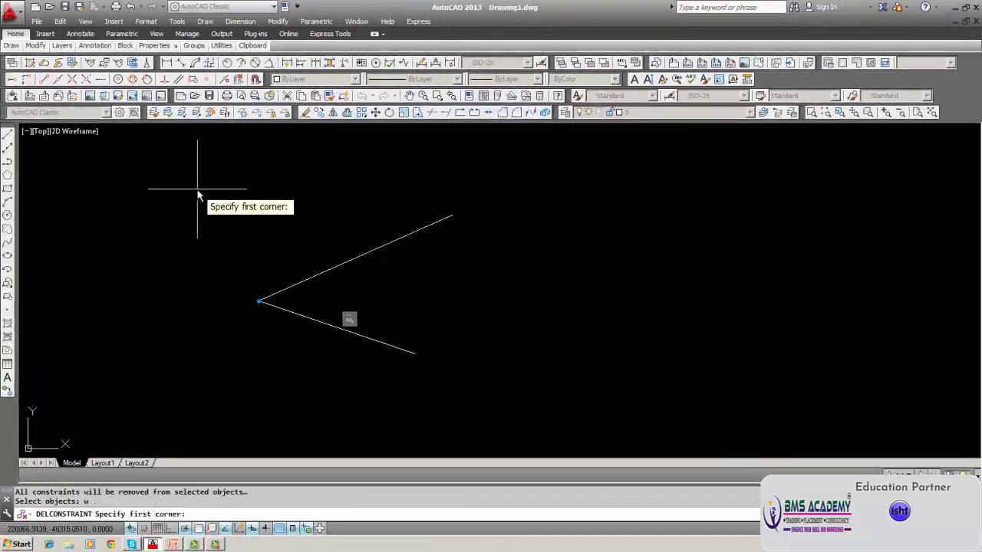
pyautogui.click(50, 237)
pyautogui.moveTo(320, 377); pyautogui.dragTo(534, 390)
pyautogui.click(534, 390)
pyautogui.press('Return')
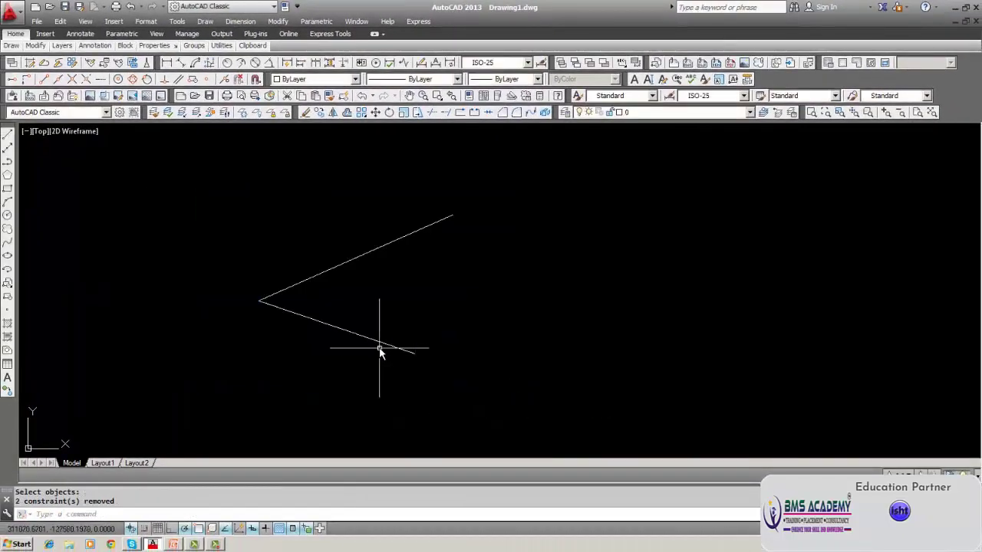
# - Try to move the unconstrained lower line to the right from a base point below it, then cancel the move
pyautogui.write('m')
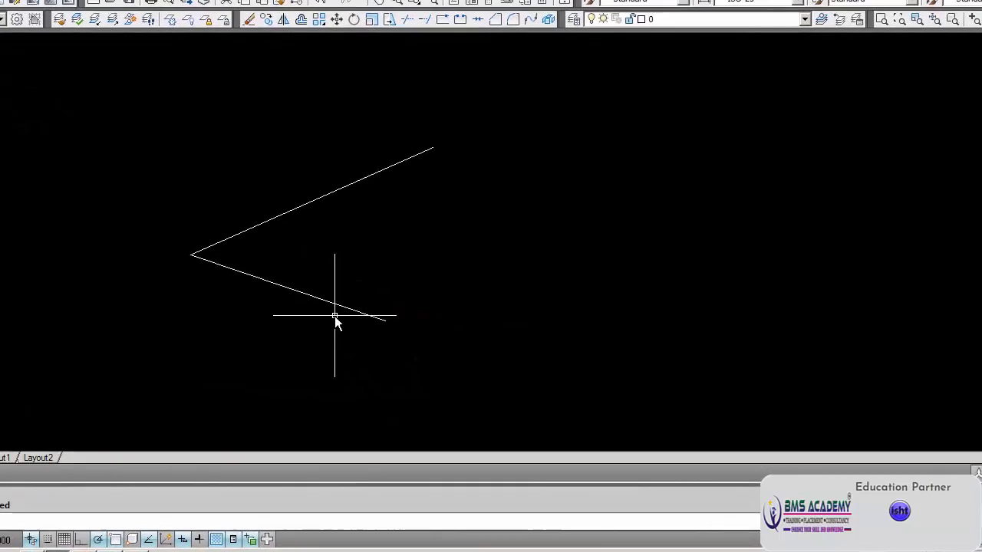
pyautogui.press('Return')
pyautogui.click(335, 304)
pyautogui.press('Return')
pyautogui.click(257, 354)
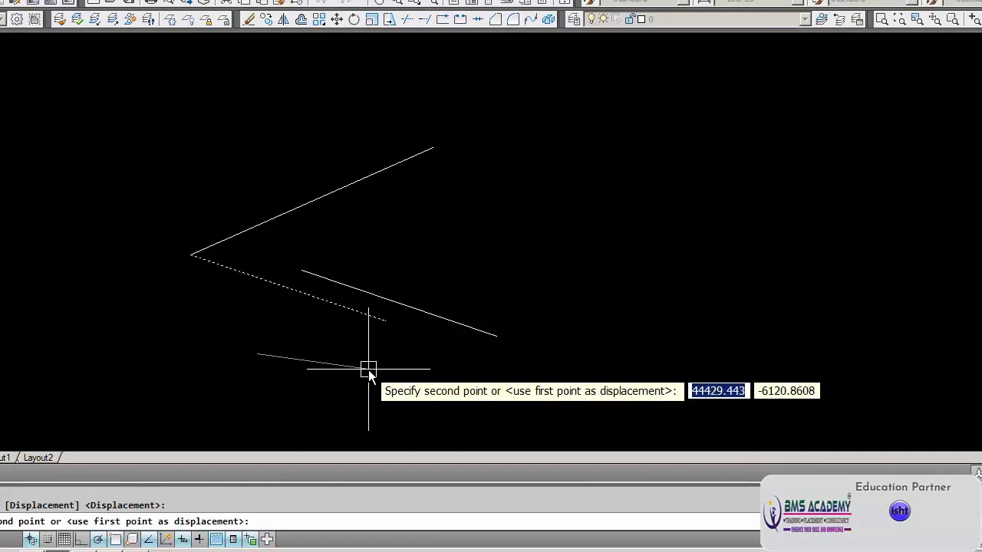
pyautogui.press('Escape')
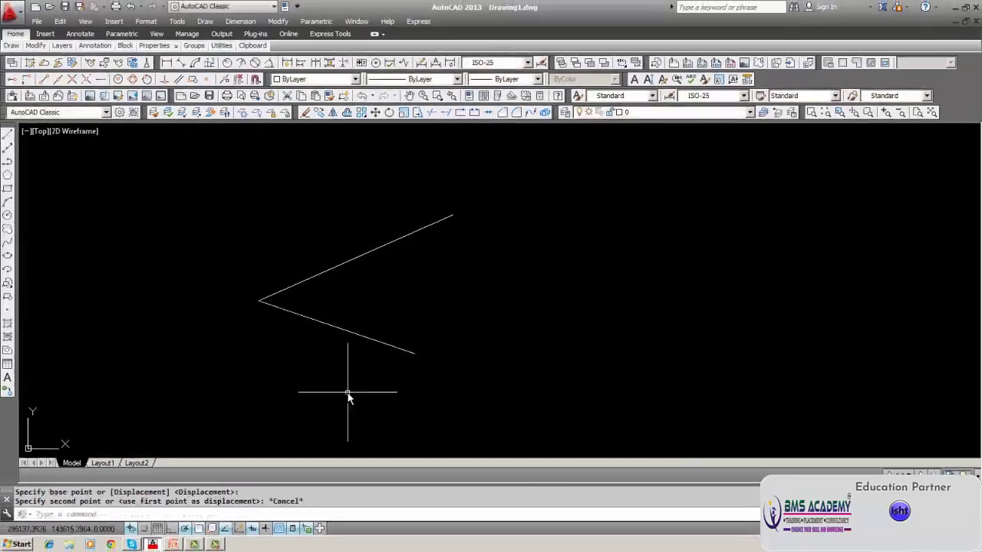
pyautogui.press('Escape')
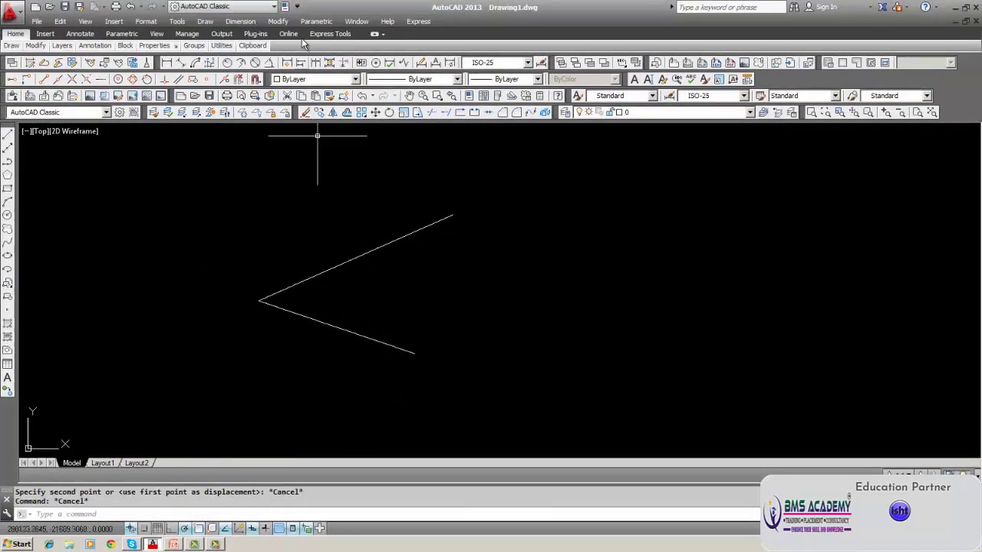
# - Apply a Coincident geometric constraint to the shared endpoint of the two lines
pyautogui.click(316, 22)
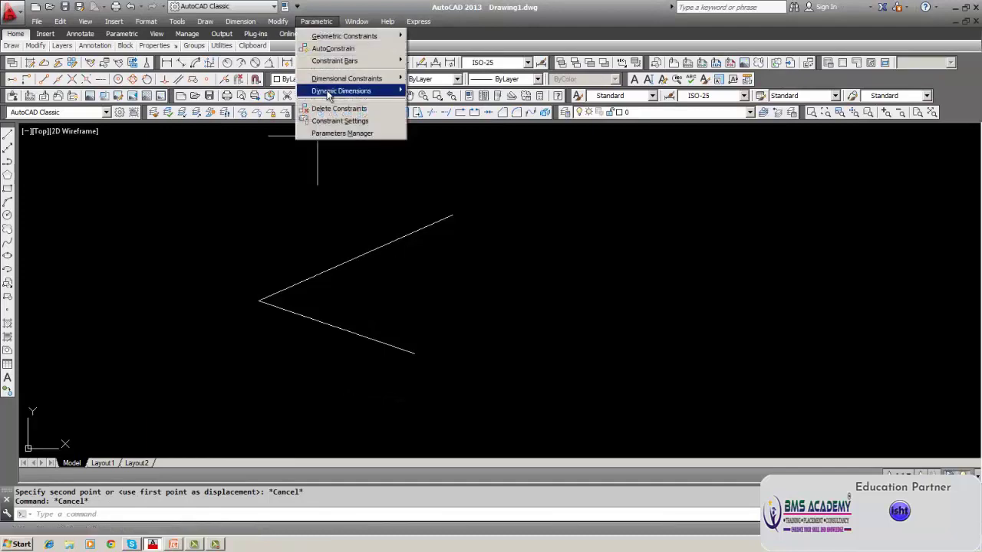
pyautogui.moveTo(328, 92)
pyautogui.moveTo(328, 66)
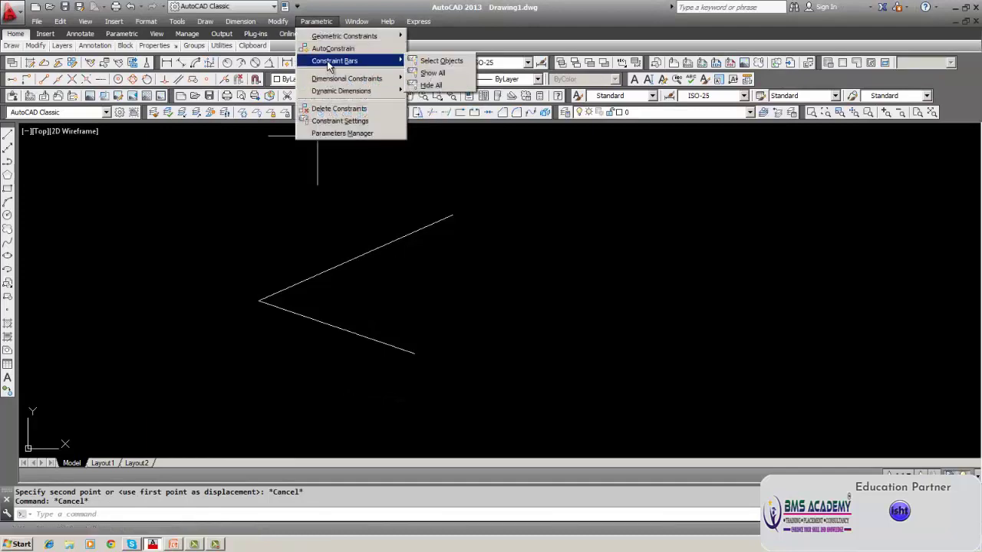
pyautogui.moveTo(389, 44)
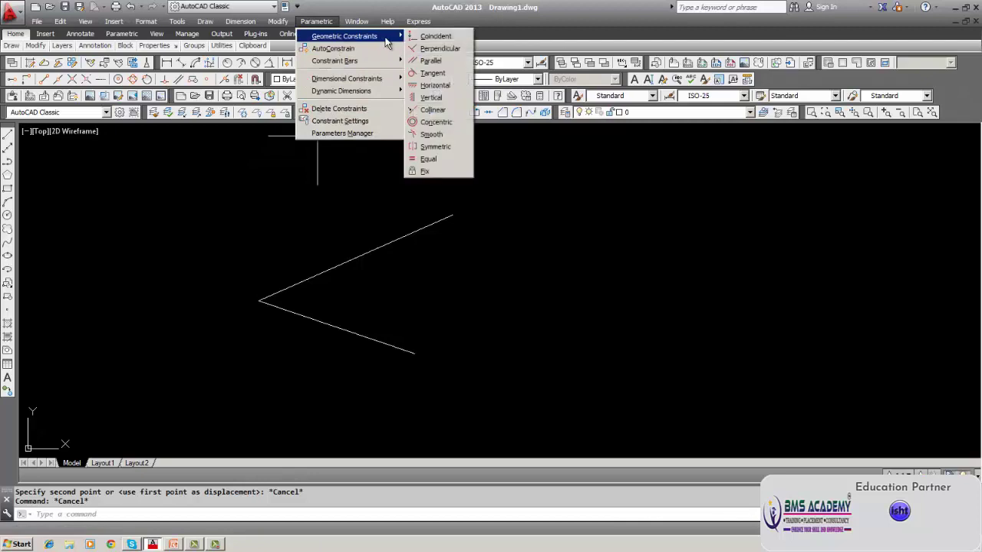
pyautogui.click(416, 38)
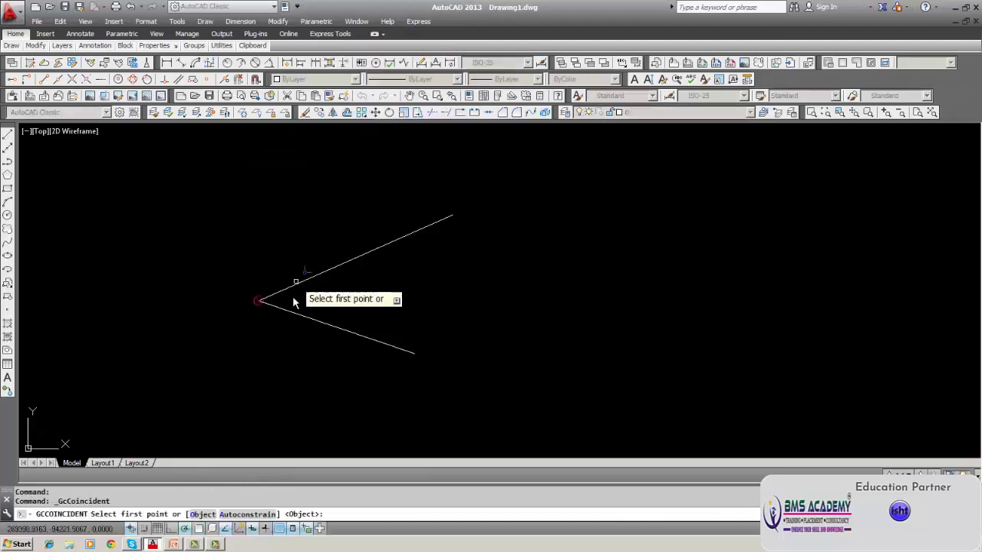
pyautogui.click(286, 296)
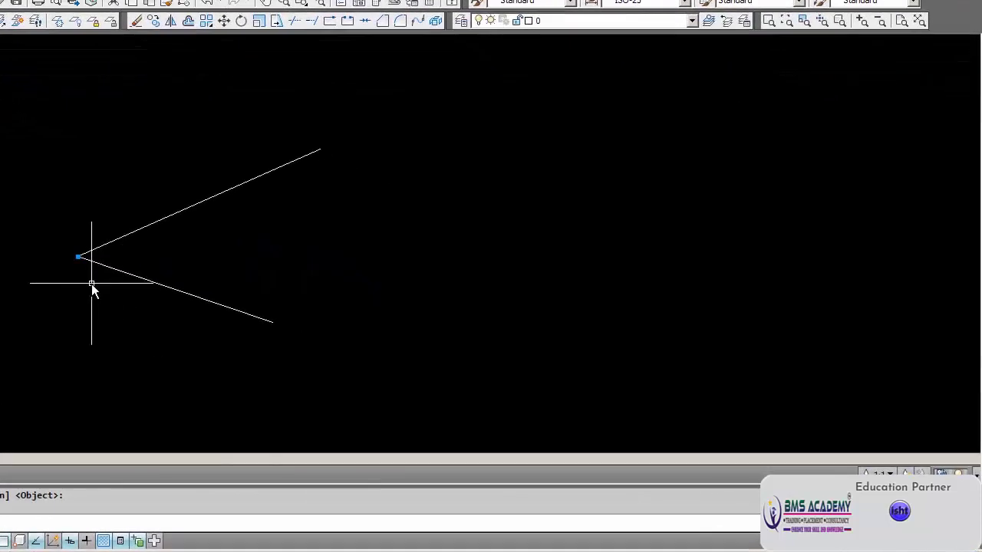
# - Try to move the lower line to the right from a base point below the coincident endpoint, then cancel the move
pyautogui.write('m')
pyautogui.press('Return')
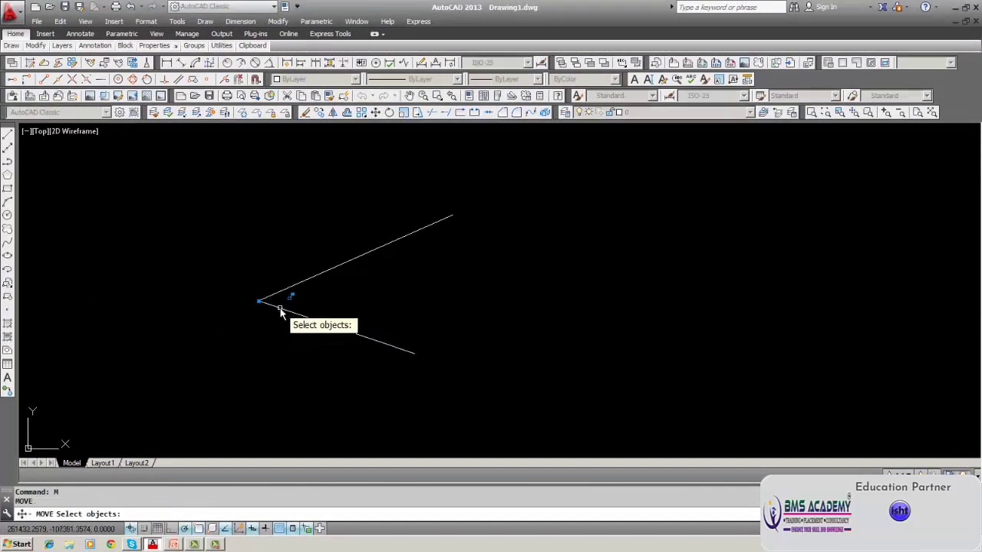
pyautogui.click(278, 308)
pyautogui.press('Return')
pyautogui.click(269, 344)
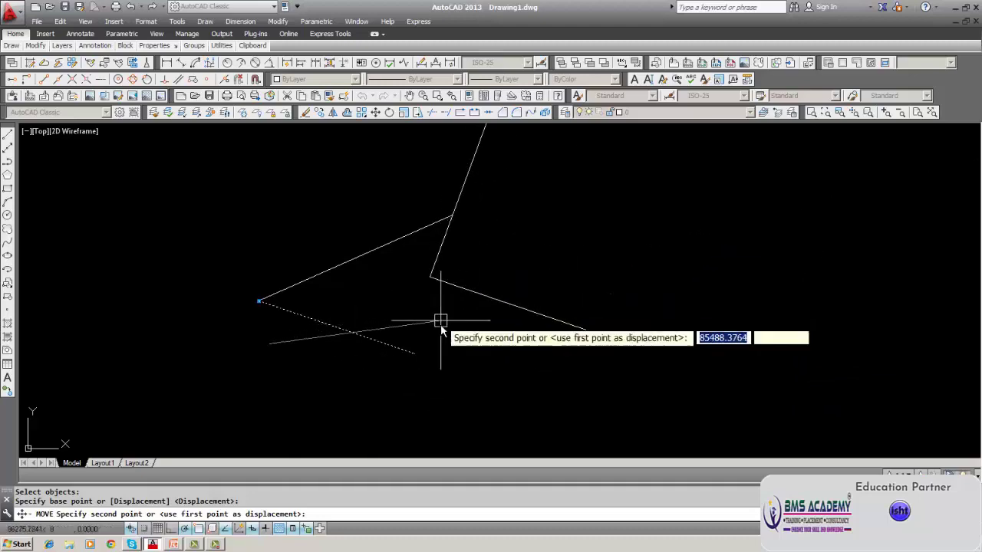
pyautogui.press('Escape')
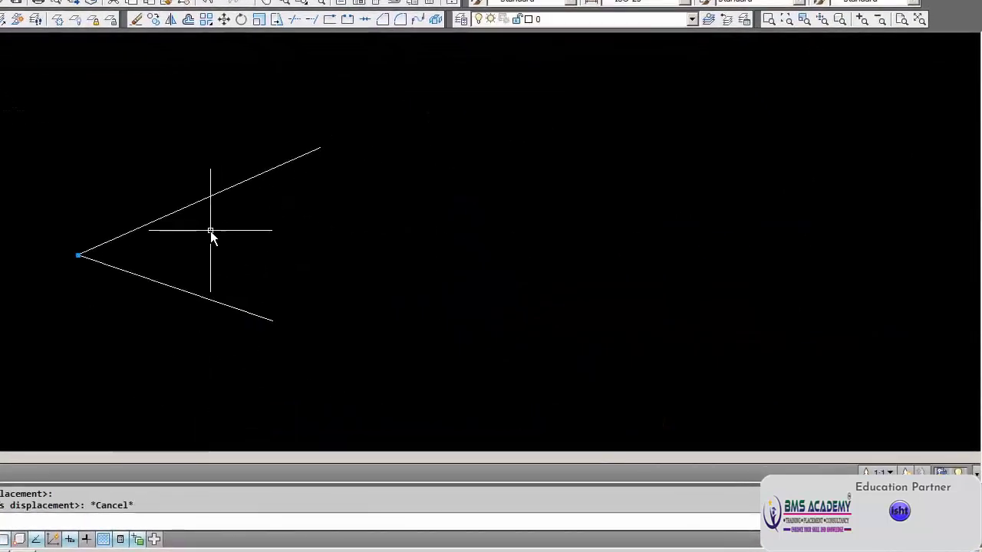
# - Try to rotate the lower line about the shared endpoint, then cancel the rotation
pyautogui.write('ro')
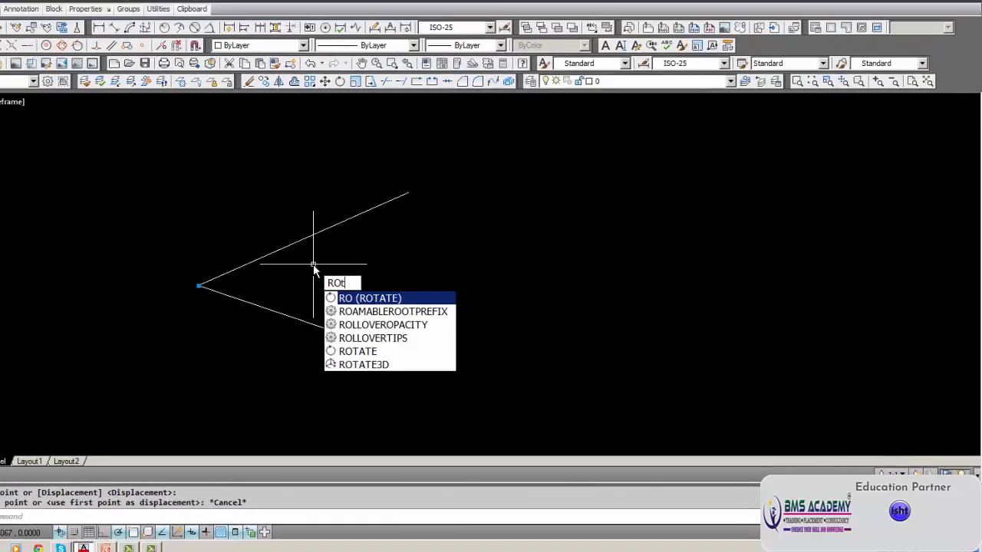
pyautogui.press('Return')
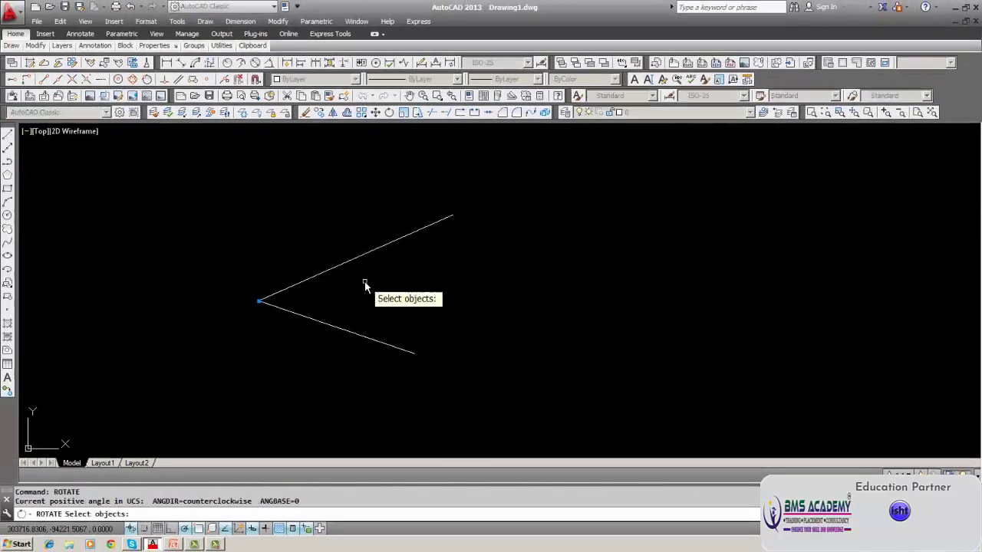
pyautogui.click(347, 336)
pyautogui.press('Return')
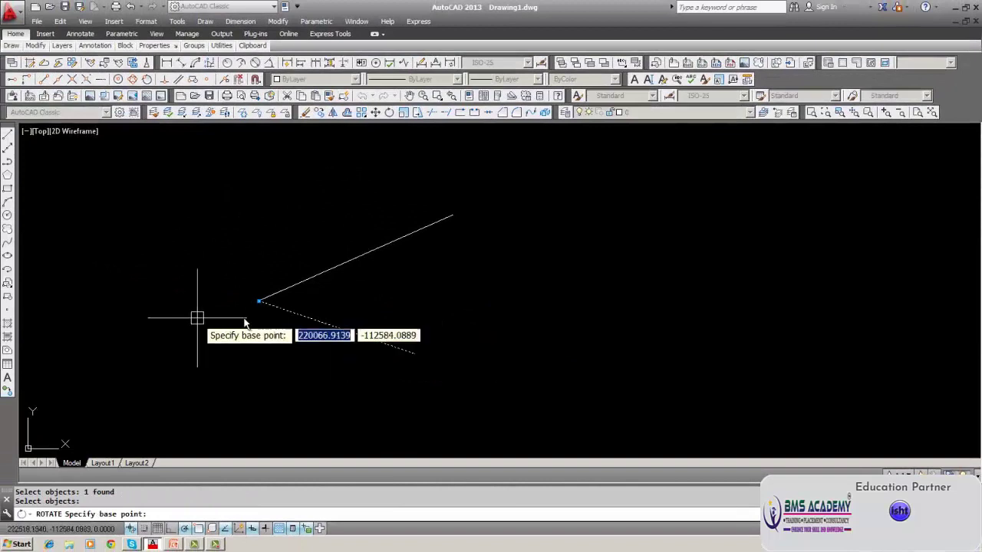
pyautogui.click(262, 303)
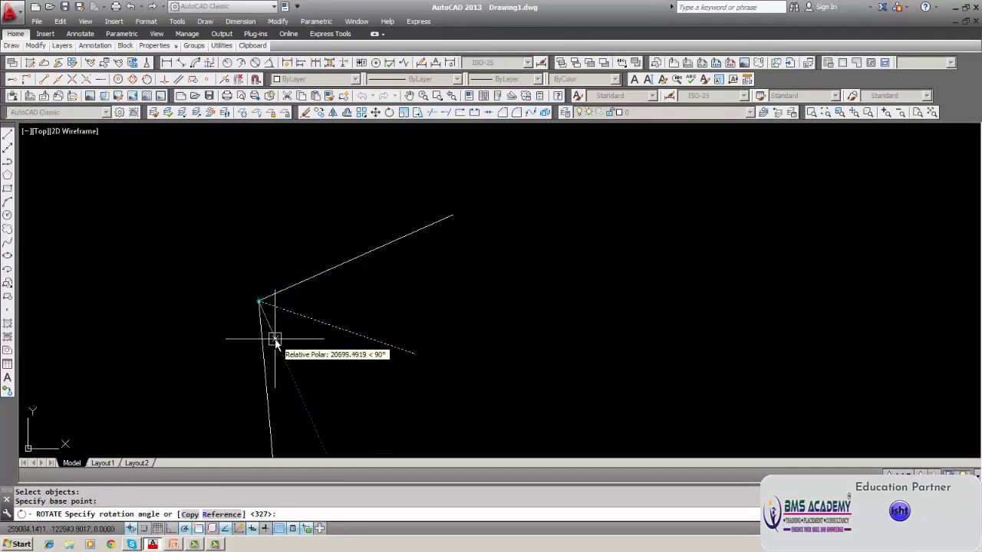
pyautogui.press('Escape')
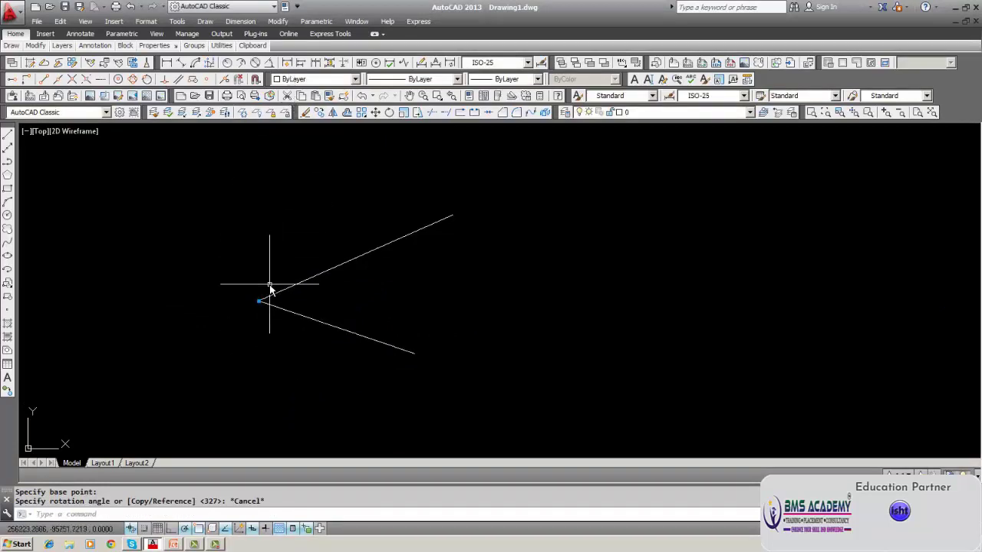
# - Apply a Fix geometric constraint to the upper line at its endpoint on the shared vertex
pyautogui.click(316, 21)
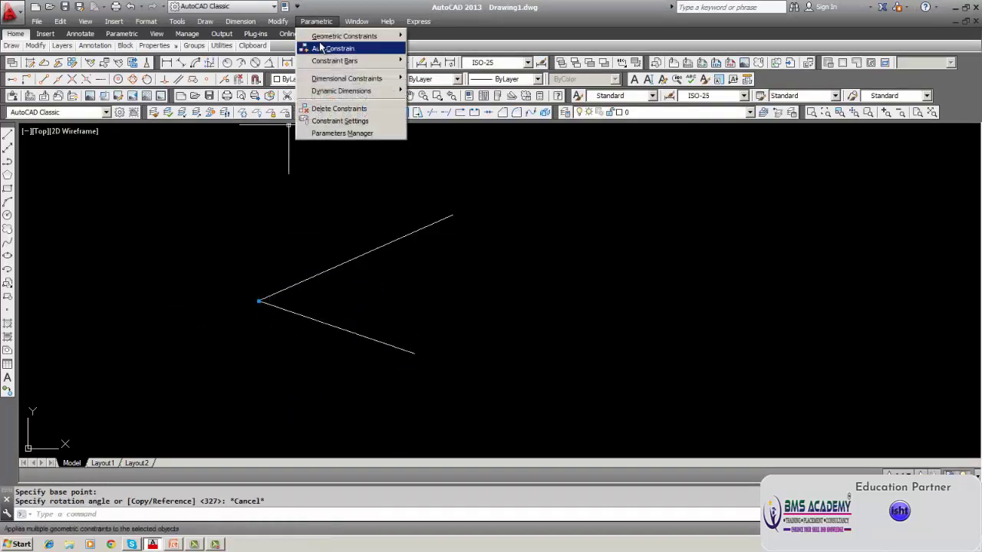
pyautogui.moveTo(345, 36)
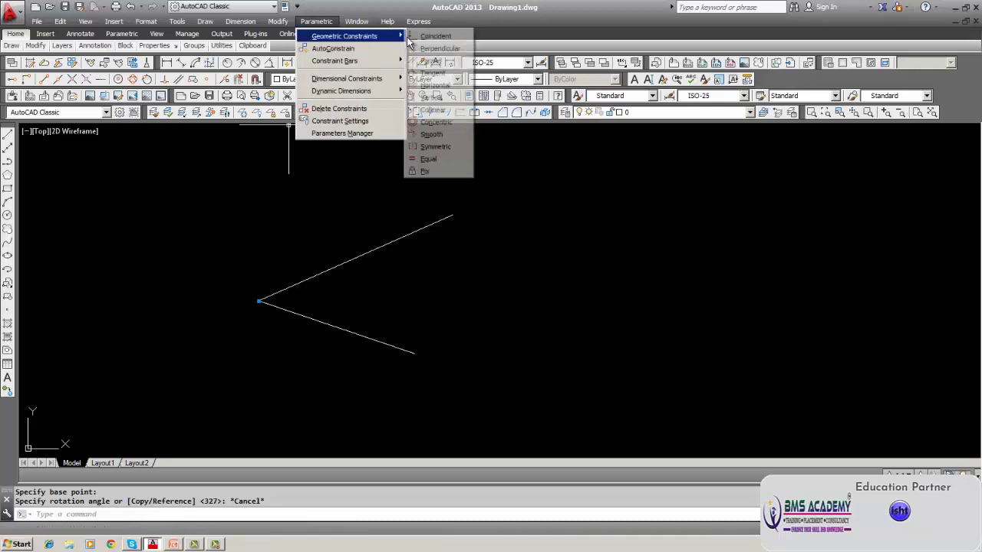
pyautogui.click(426, 171)
pyautogui.click(278, 297)
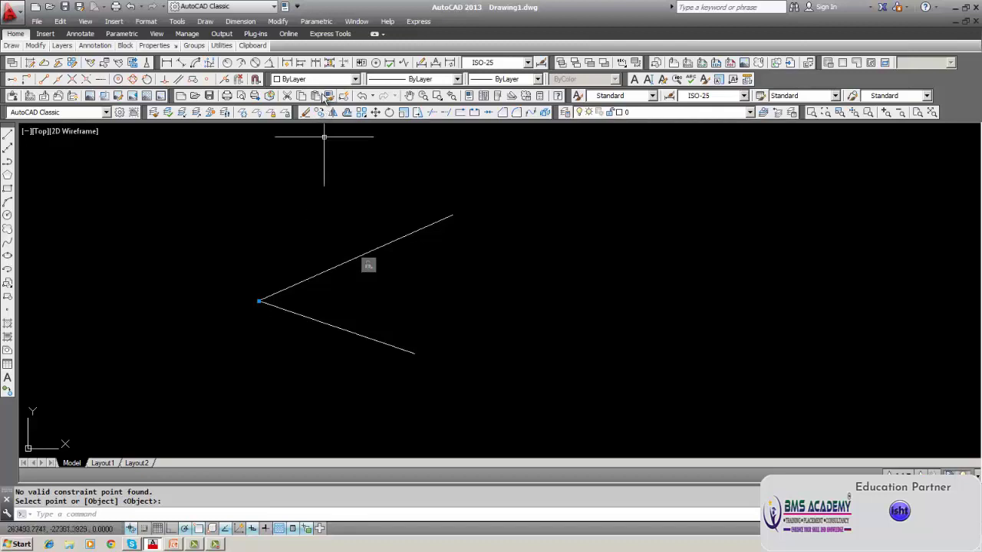
# - Try to apply a Fix constraint to the lower line at its end on the shared vertex
pyautogui.click(316, 22)
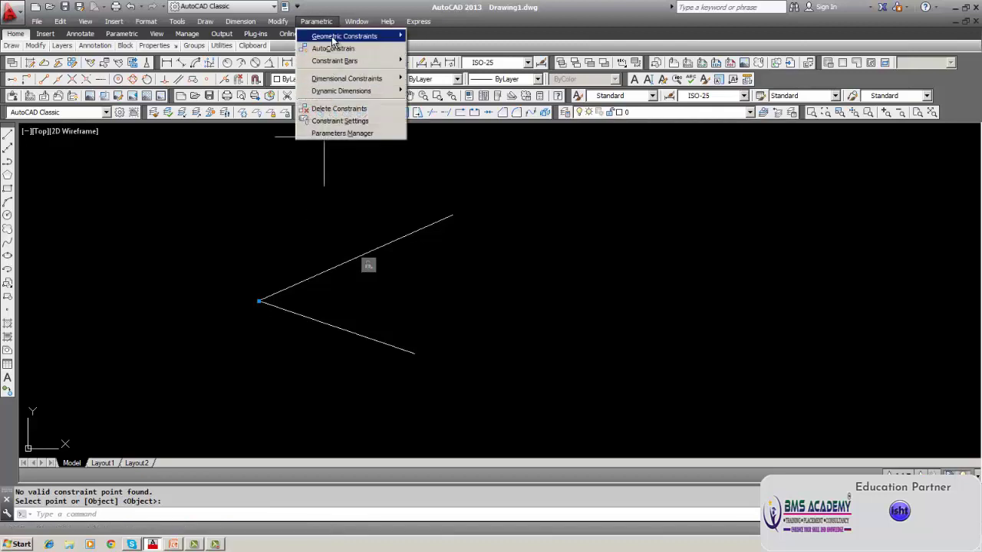
pyautogui.moveTo(345, 36)
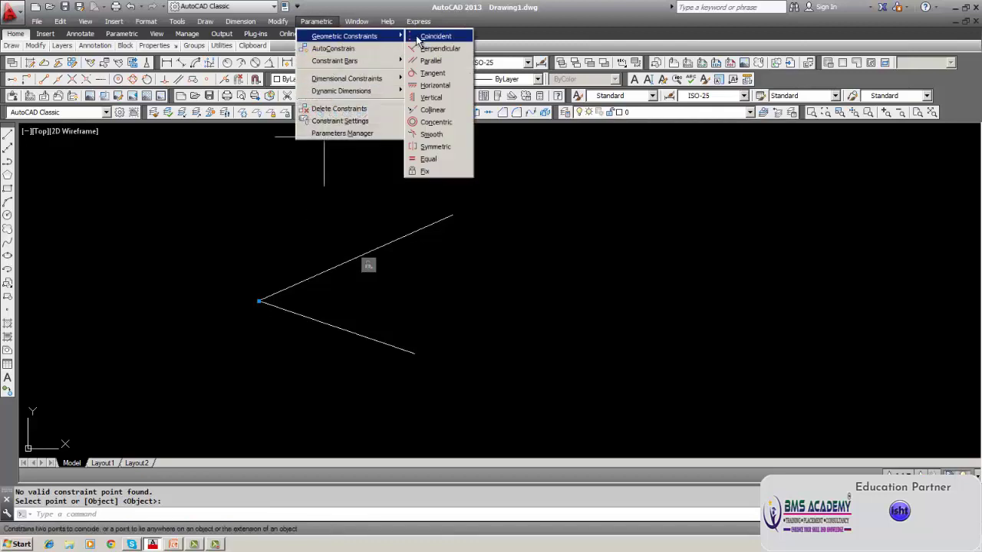
pyautogui.click(426, 171)
pyautogui.click(273, 309)
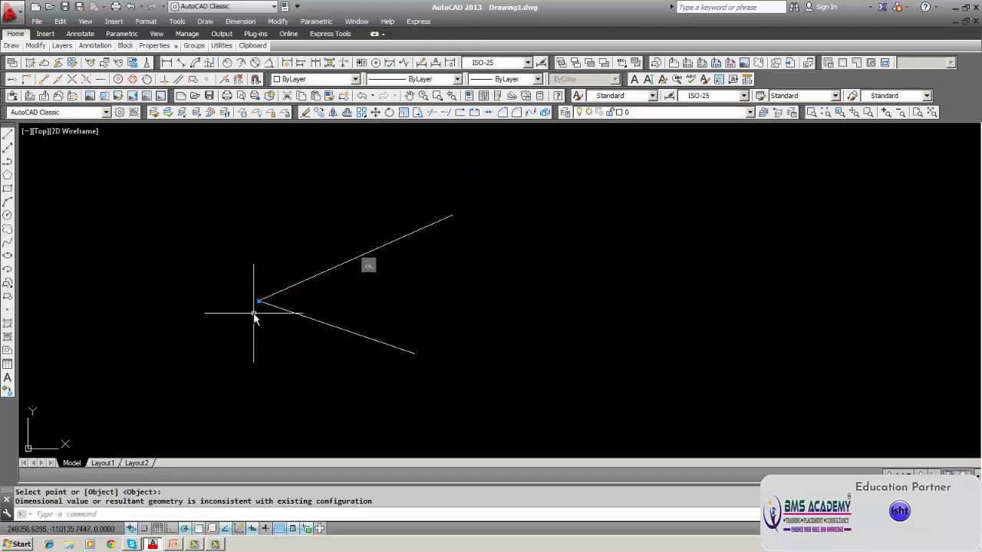
pyautogui.press('Escape')
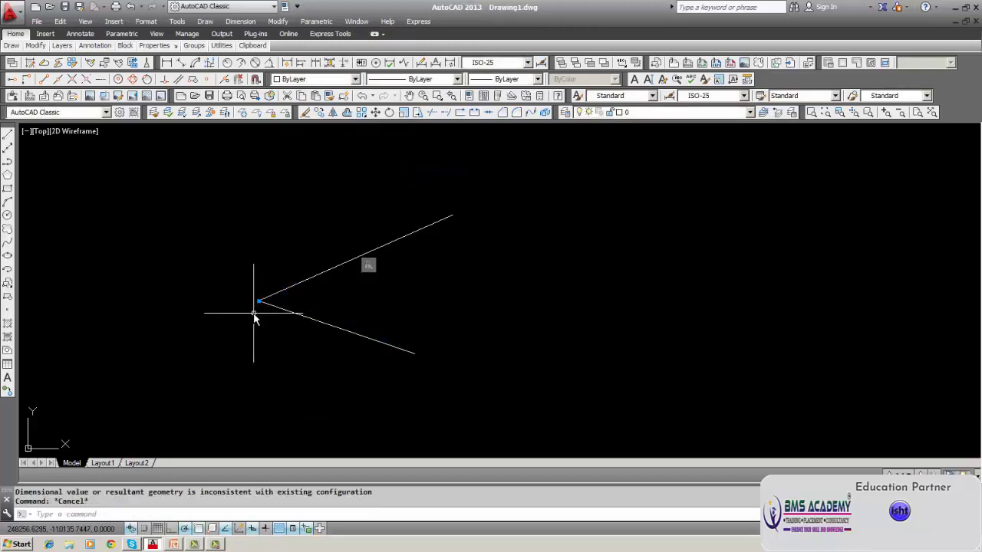
# - Try to move the lower line down and to the right from a base point below it, then cancel the move
pyautogui.write('m')
pyautogui.press('Return')
pyautogui.click(288, 312)
pyautogui.press('Return')
pyautogui.click(280, 354)
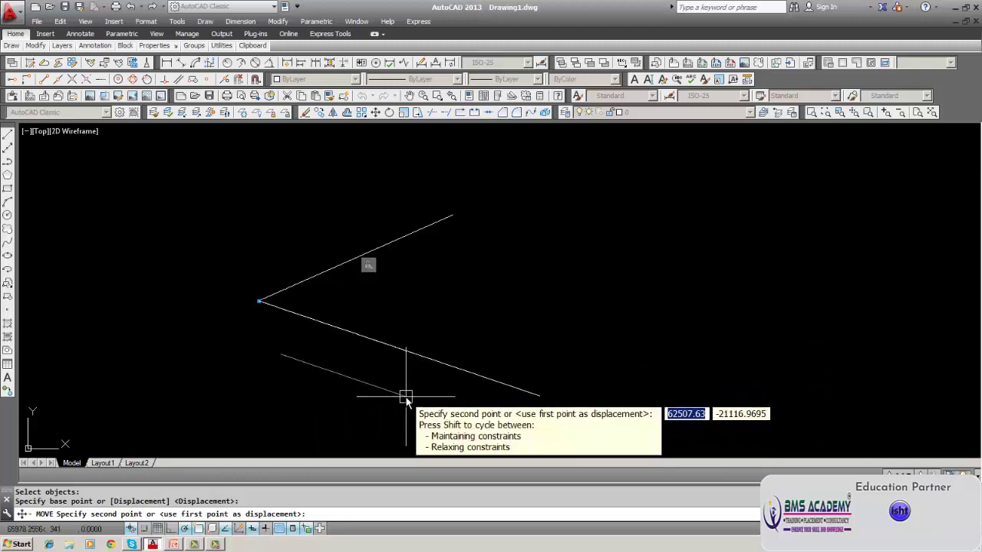
pyautogui.press('Escape')
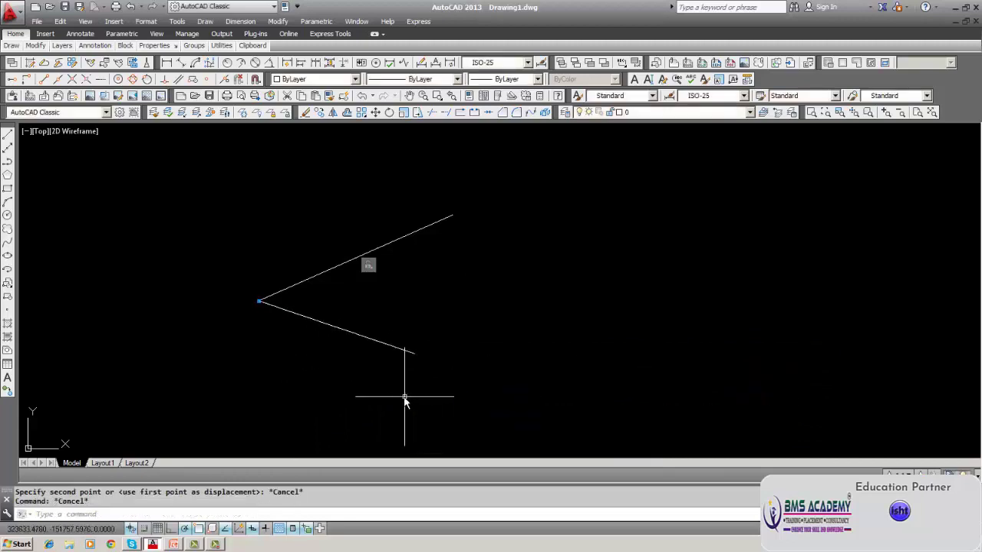
# - Try to move the upper line to the right from a base point beneath it, then cancel the move
pyautogui.click(408, 238)
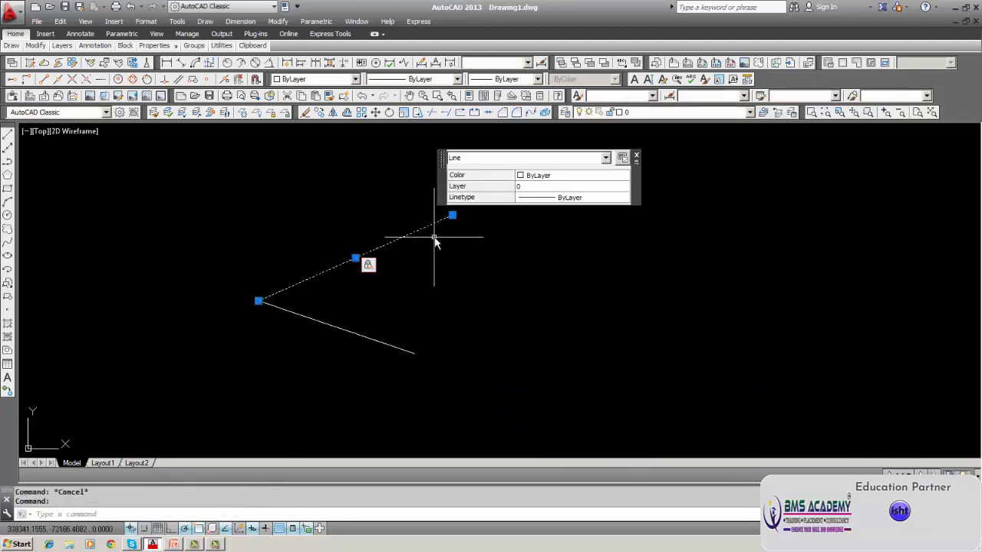
pyautogui.press('Escape')
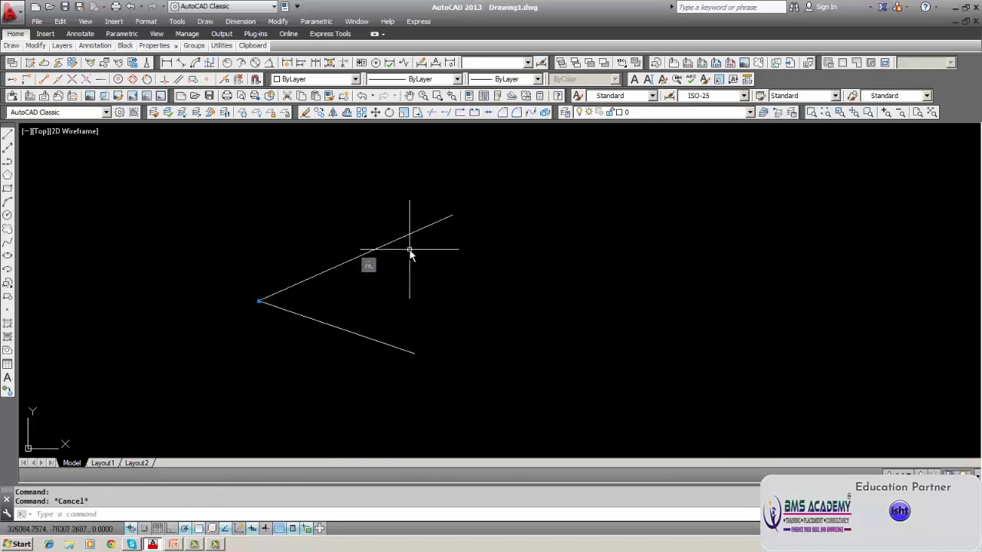
pyautogui.press('Return')
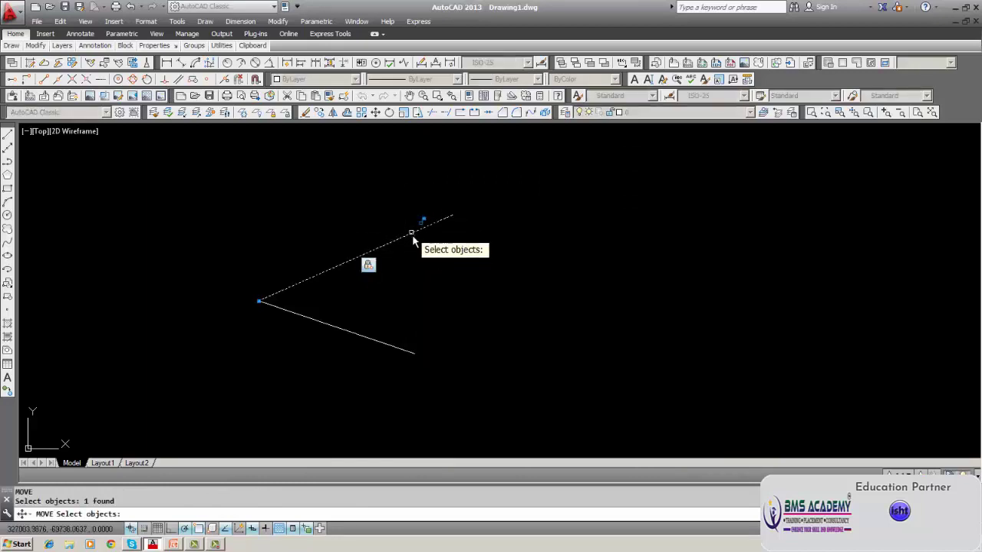
pyautogui.press('Return')
pyautogui.click(415, 308)
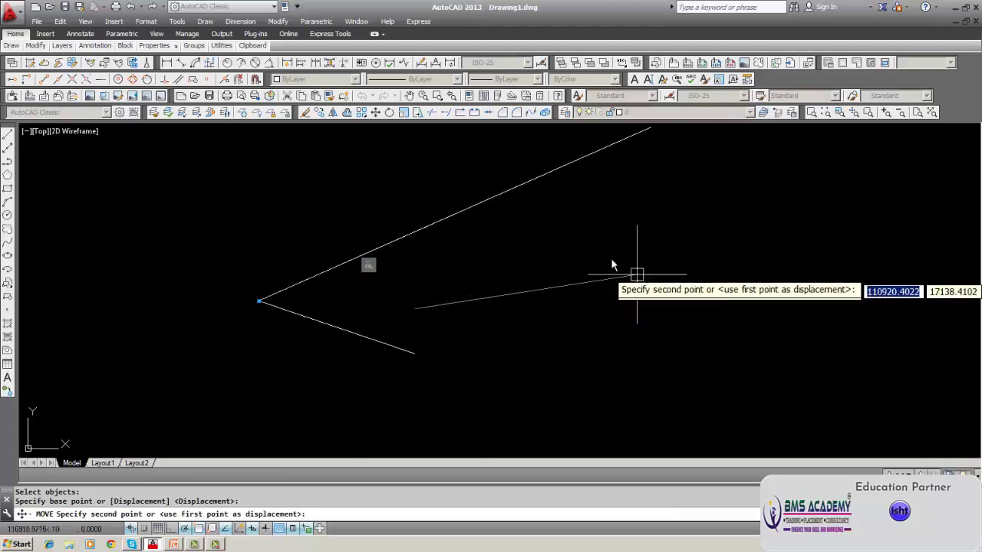
pyautogui.press('Escape')
pyautogui.press('Escape')
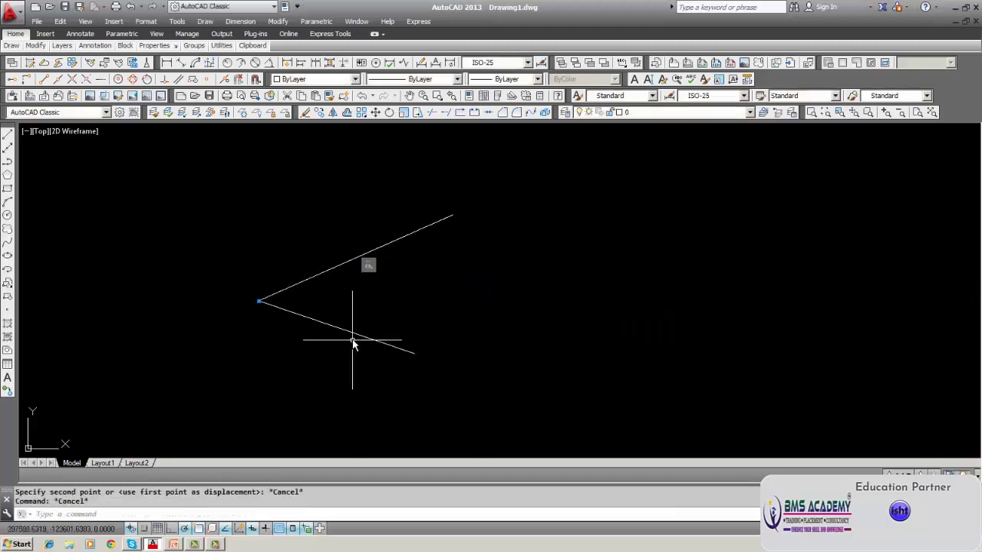
# - Try to stretch the lower line by its free endpoint up and to the right, then cancel the stretch
pyautogui.click(357, 335)
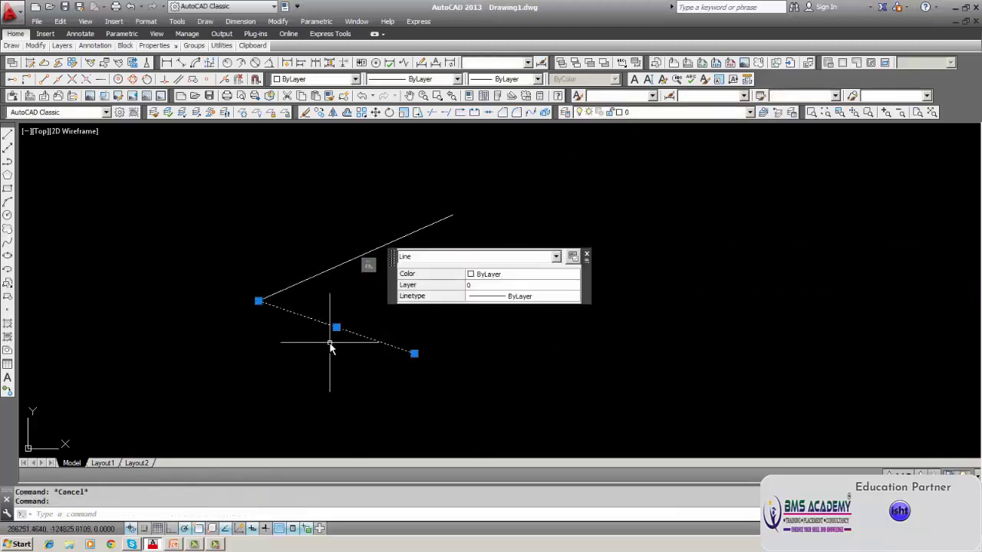
pyautogui.press('Escape')
pyautogui.click(335, 326)
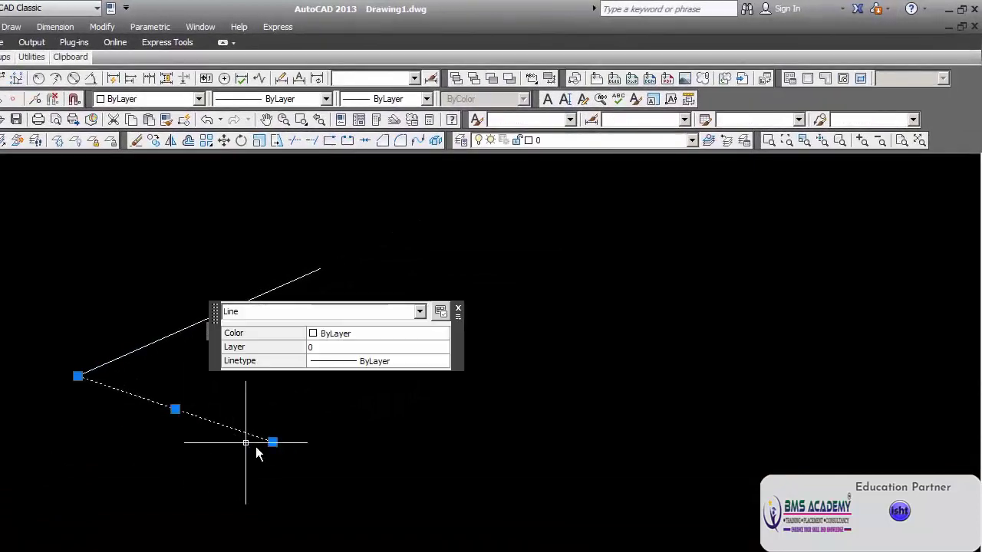
pyautogui.click(273, 442)
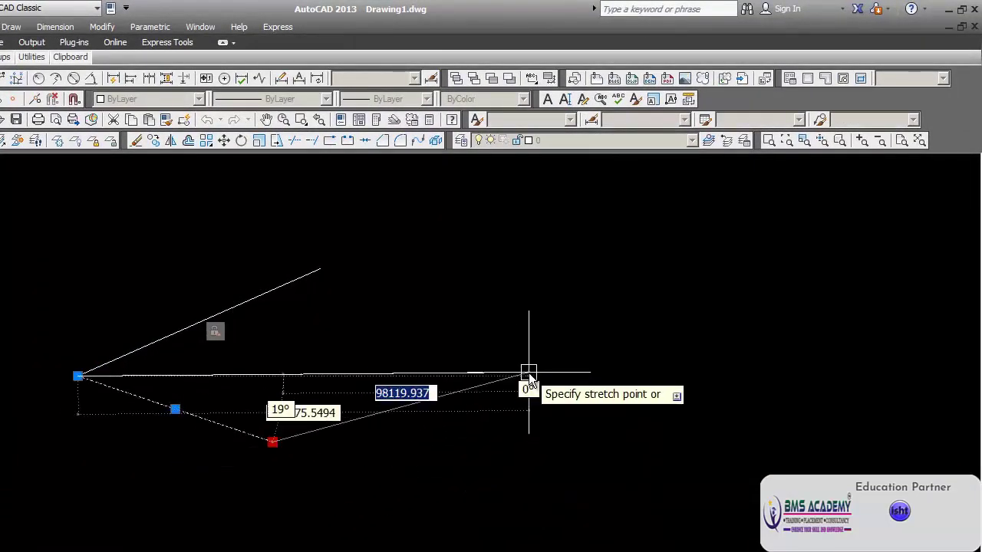
pyautogui.press('Escape')
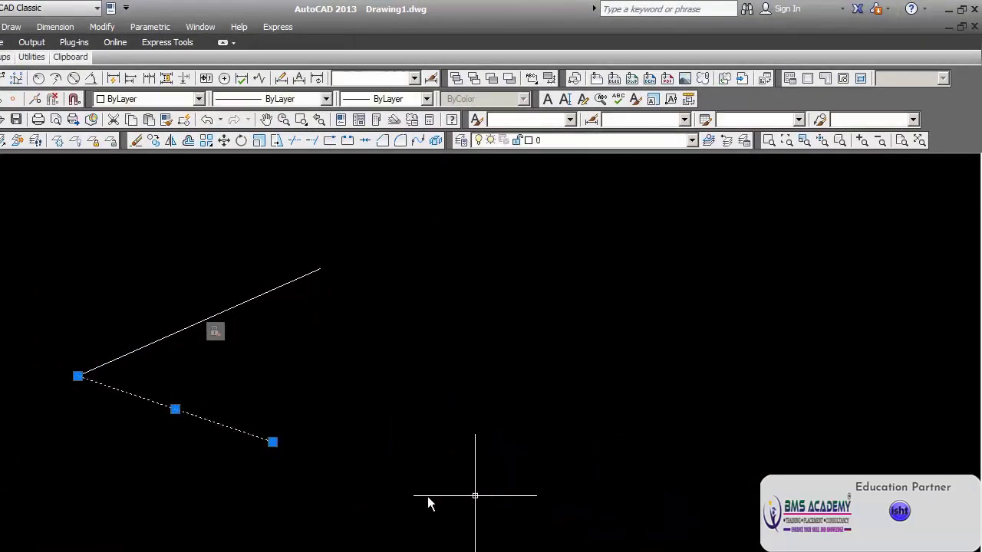
# - Apply a Fix geometric constraint to the free endpoint of the lower line
pyautogui.click(159, 29)
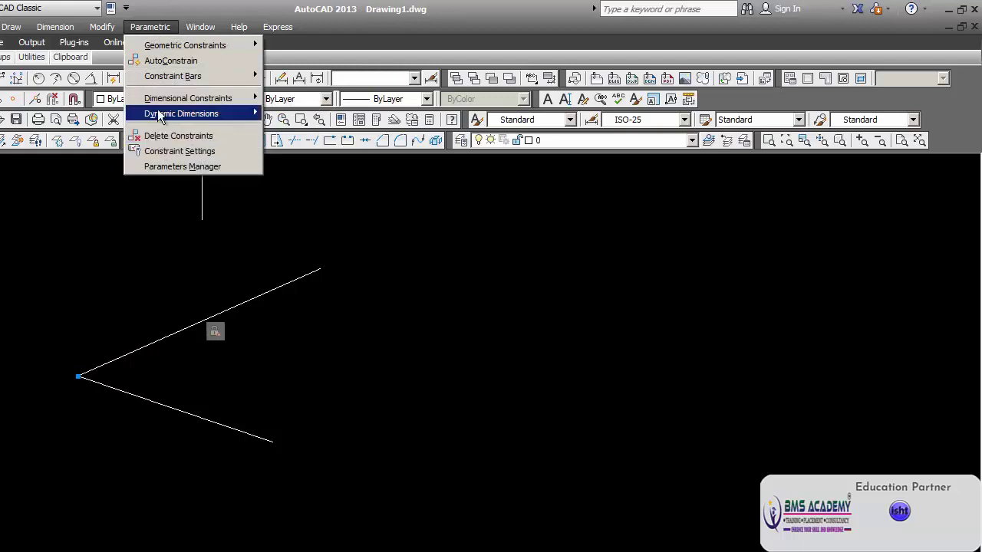
pyautogui.moveTo(165, 44)
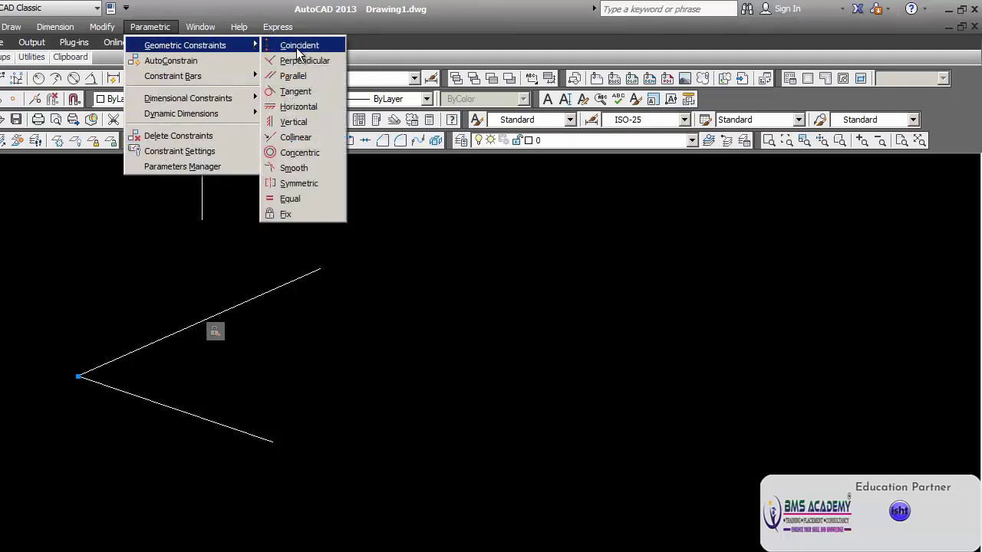
pyautogui.click(319, 217)
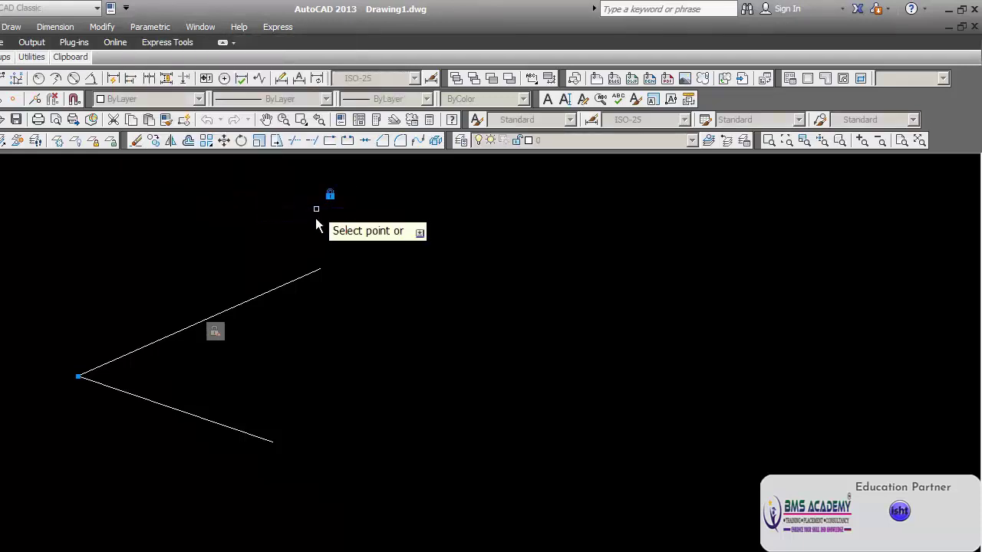
pyautogui.click(259, 440)
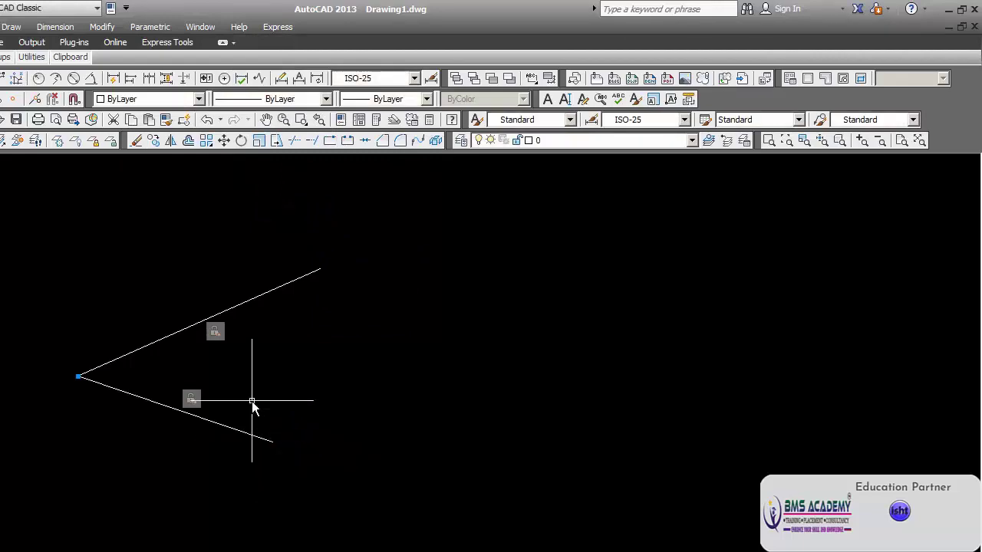
# - Try to move the lower line, fixed at its free endpoint, to the right from a base point below it
pyautogui.write('m')
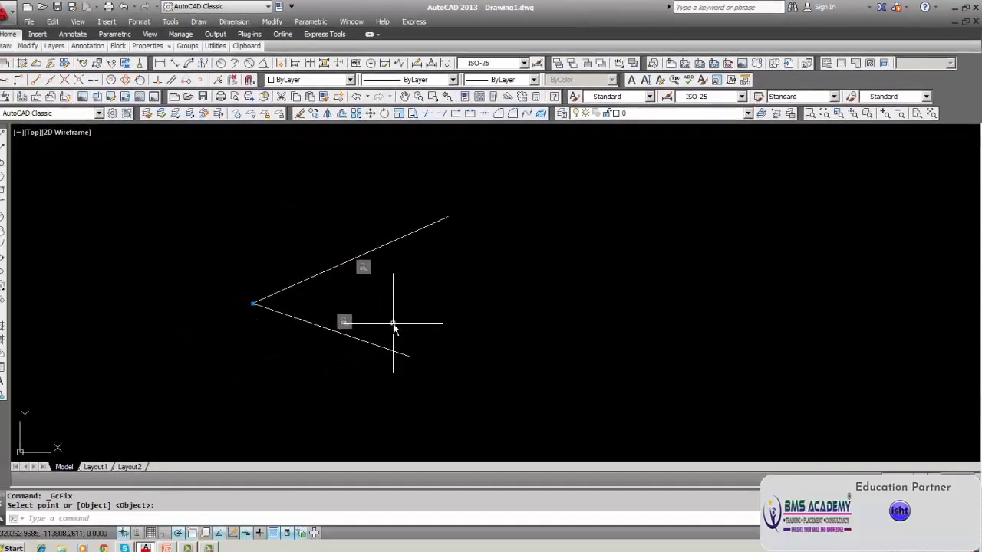
pyautogui.press('Return')
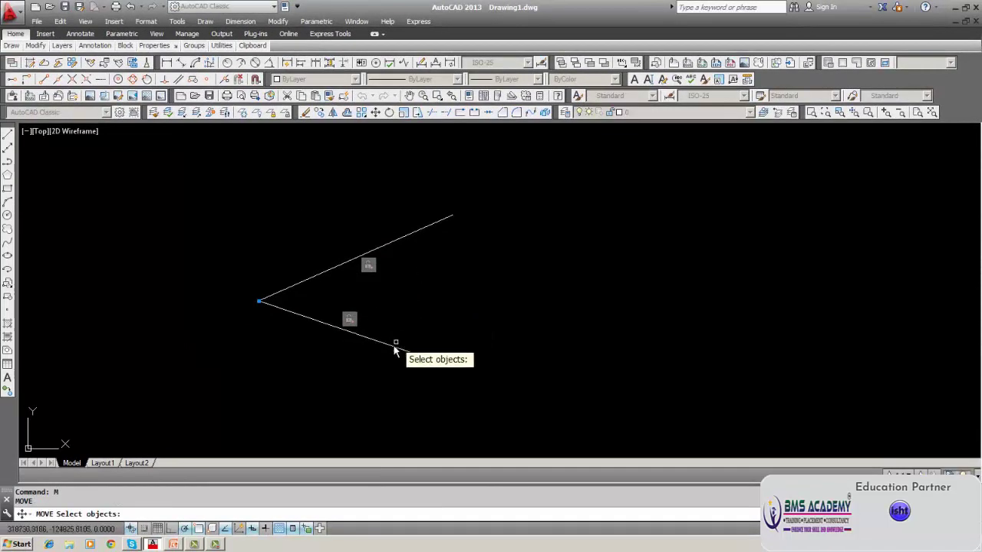
pyautogui.click(392, 349)
pyautogui.press('Return')
pyautogui.click(354, 378)
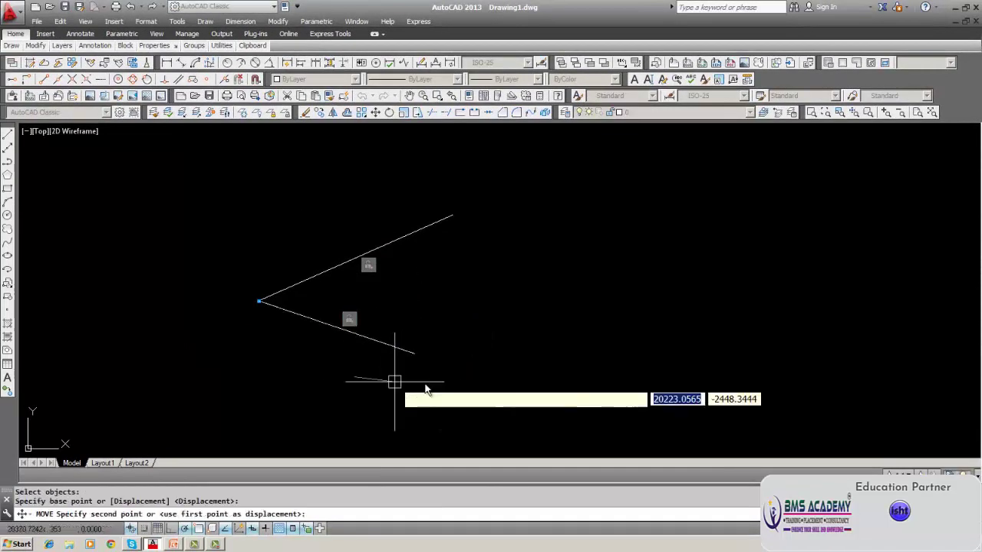
pyautogui.click(504, 388)
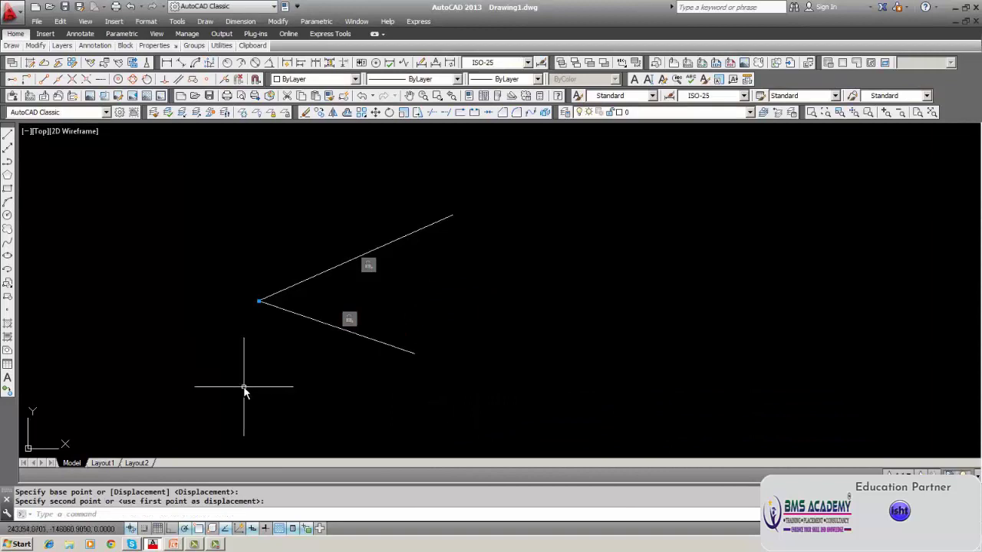
pyautogui.press('Escape')
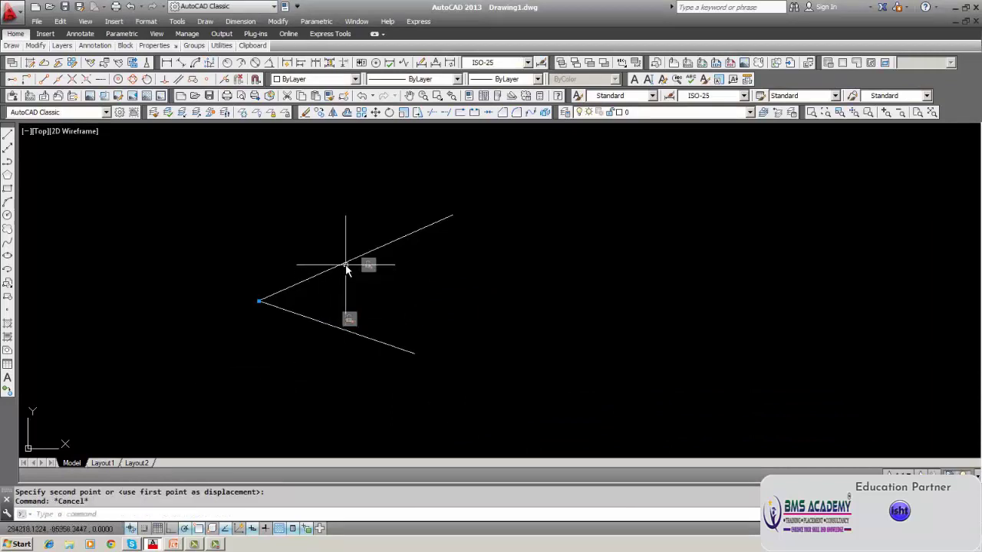
# - Try to move the upper line from a base point beneath it, then cancel the move
pyautogui.click(345, 266)
pyautogui.press('Escape')
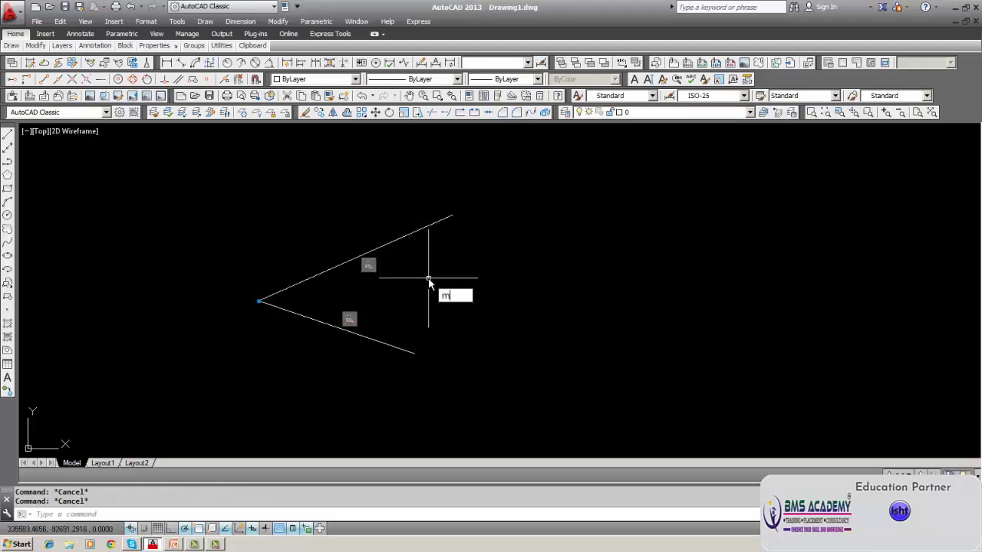
pyautogui.write('m')
pyautogui.press('Return')
pyautogui.click(427, 229)
pyautogui.press('Return')
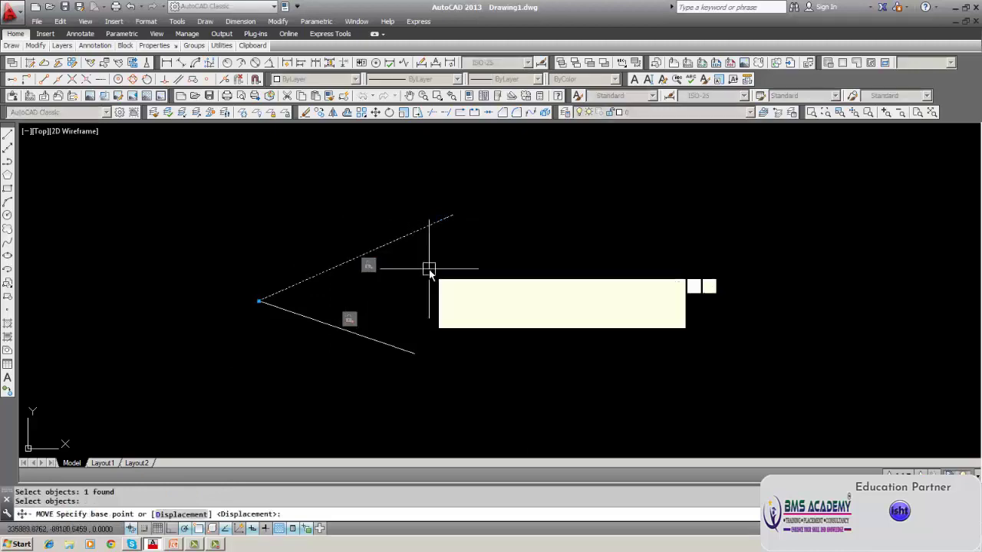
pyautogui.click(429, 270)
pyautogui.press('Escape')
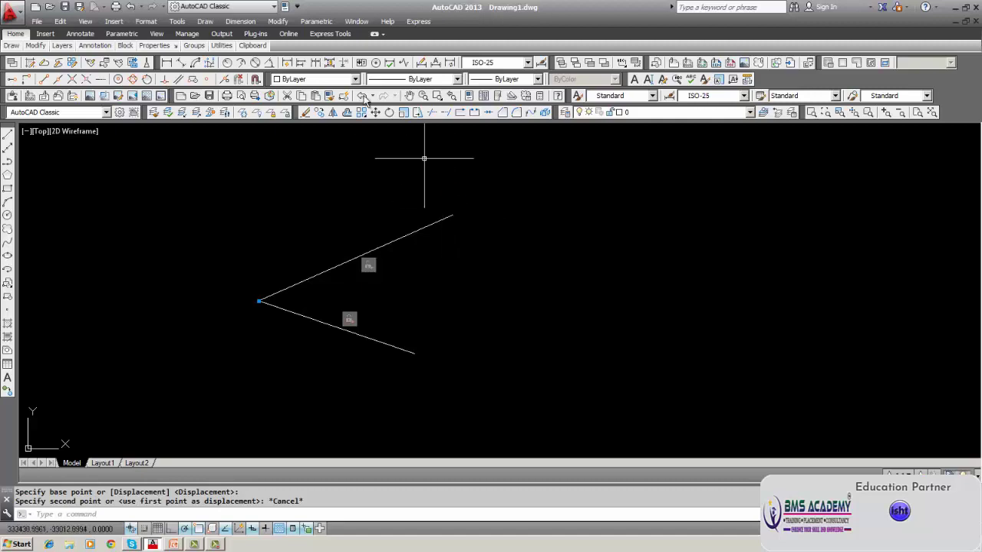
# - Apply a Fix geometric constraint to the free endpoint of the upper line
pyautogui.click(316, 21)
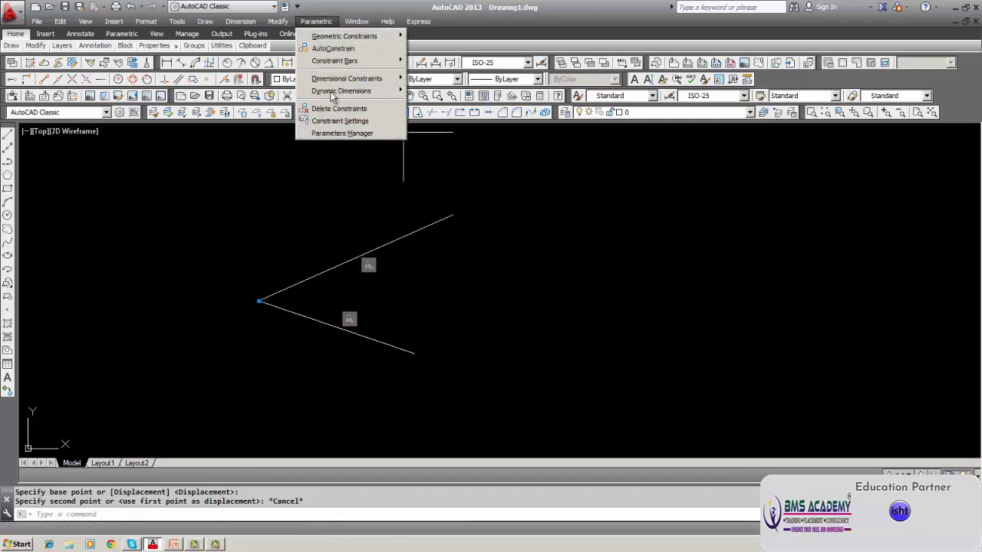
pyautogui.moveTo(375, 63)
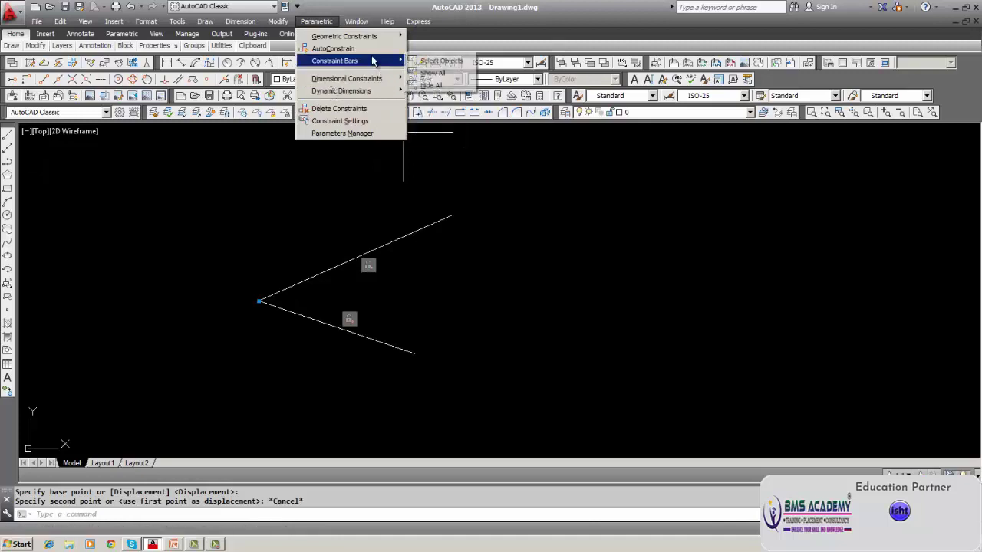
pyautogui.moveTo(382, 36)
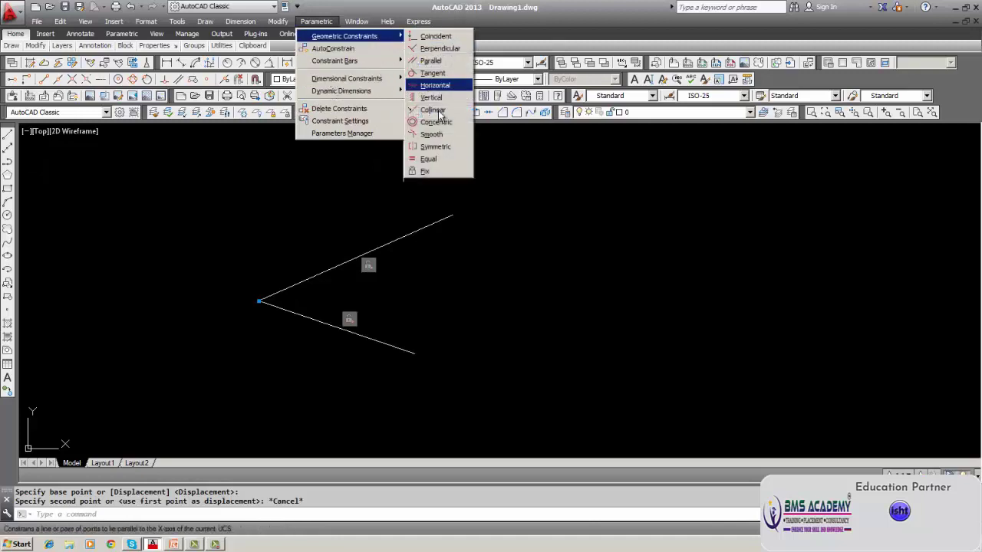
pyautogui.click(433, 169)
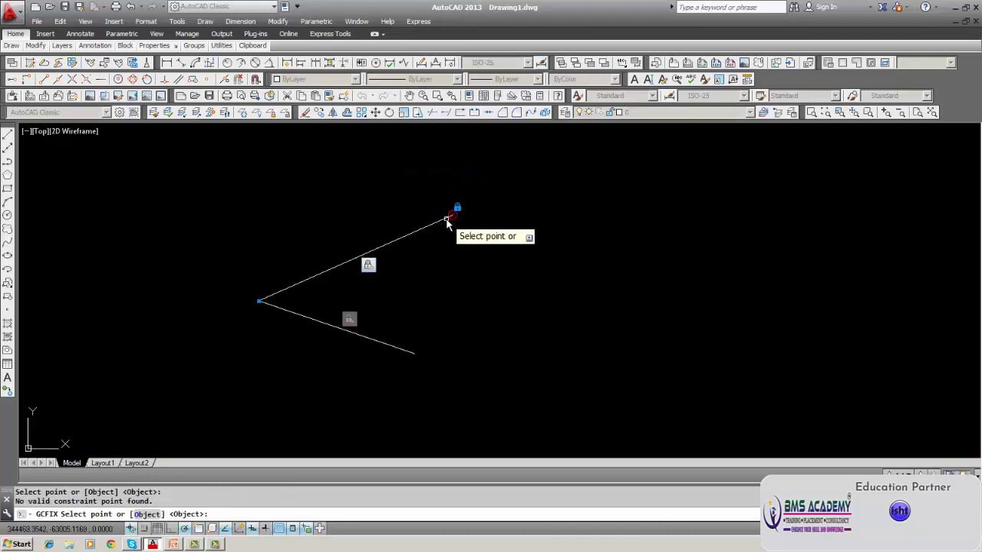
pyautogui.click(447, 220)
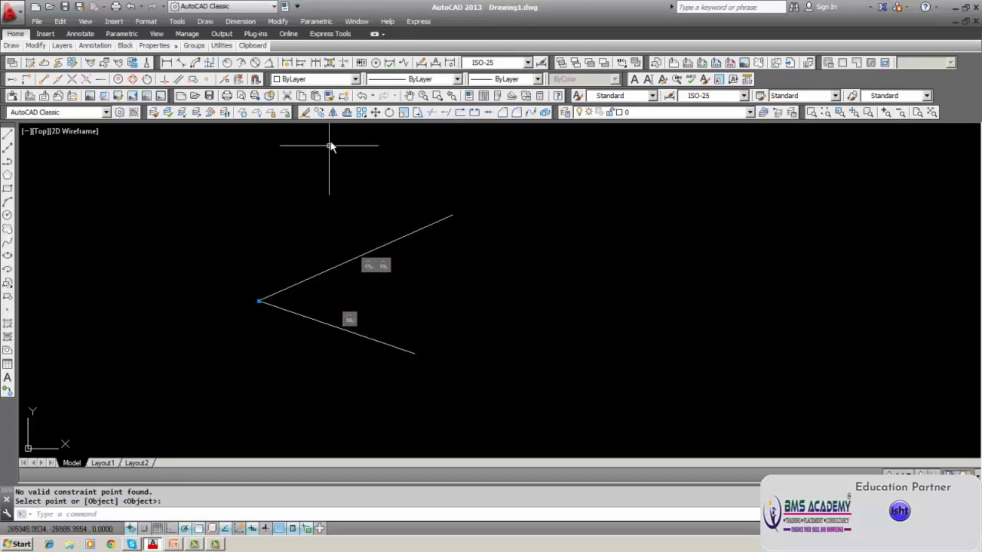
# - Try to apply a Fix geometric constraint to the lower line at the endpoint it shares with the upper line
pyautogui.click(316, 21)
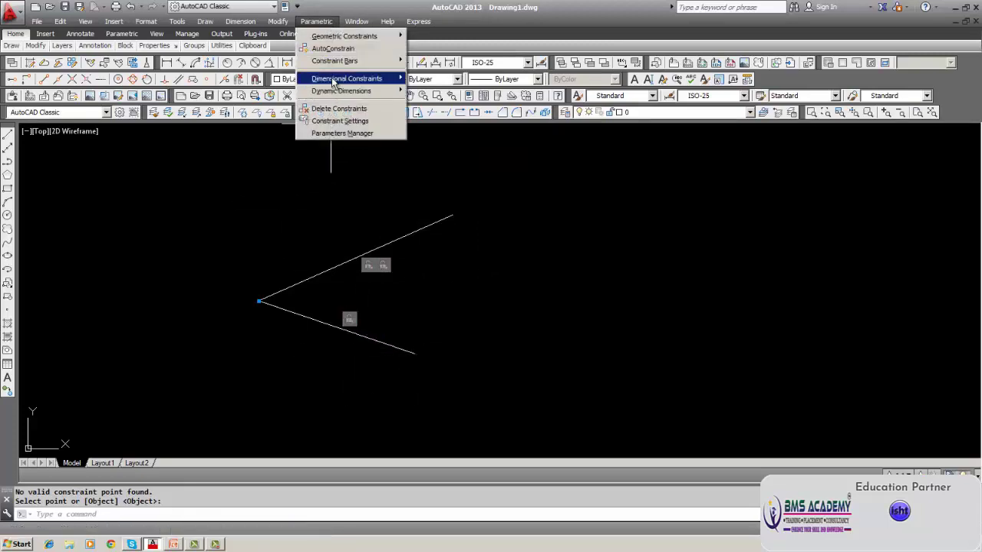
pyautogui.moveTo(341, 37)
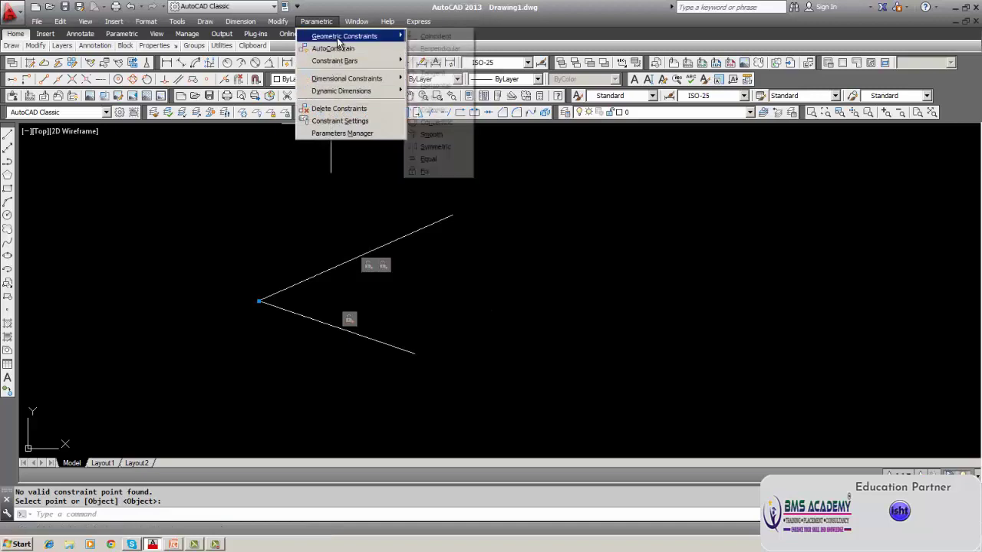
pyautogui.click(426, 171)
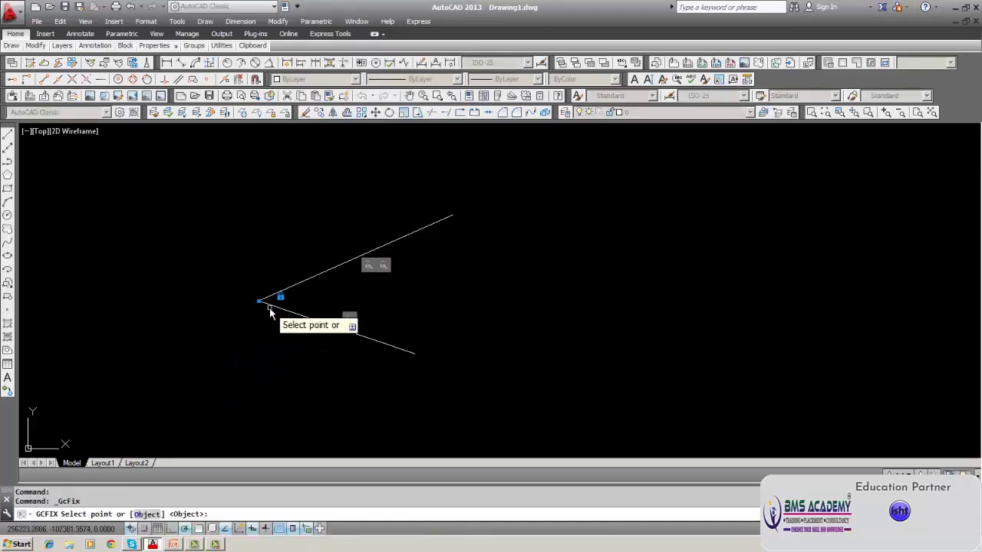
pyautogui.click(270, 308)
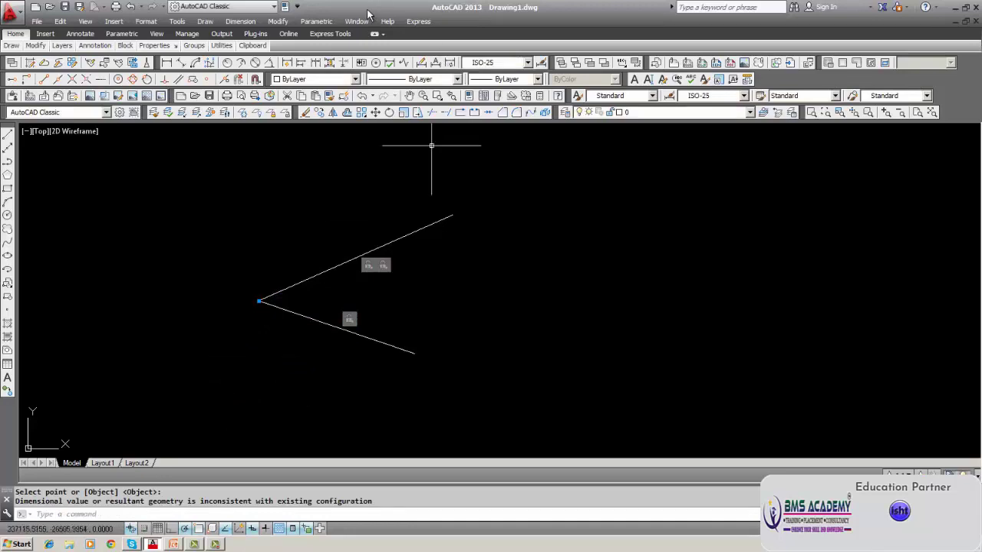
pyautogui.click(328, 23)
pyautogui.click(471, 236)
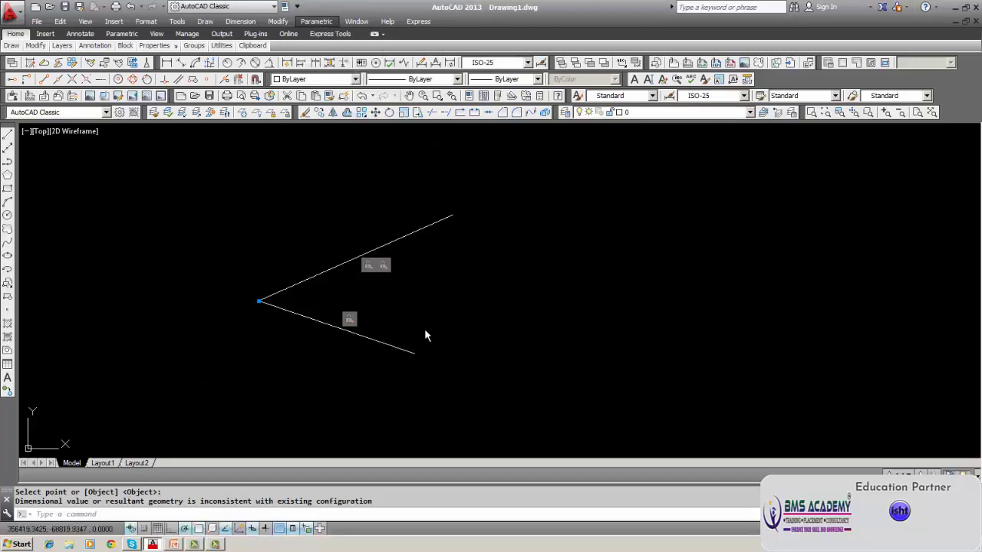
# - Try to move the lower line to the right from a base point beneath it, then cancel the move
pyautogui.click(310, 341)
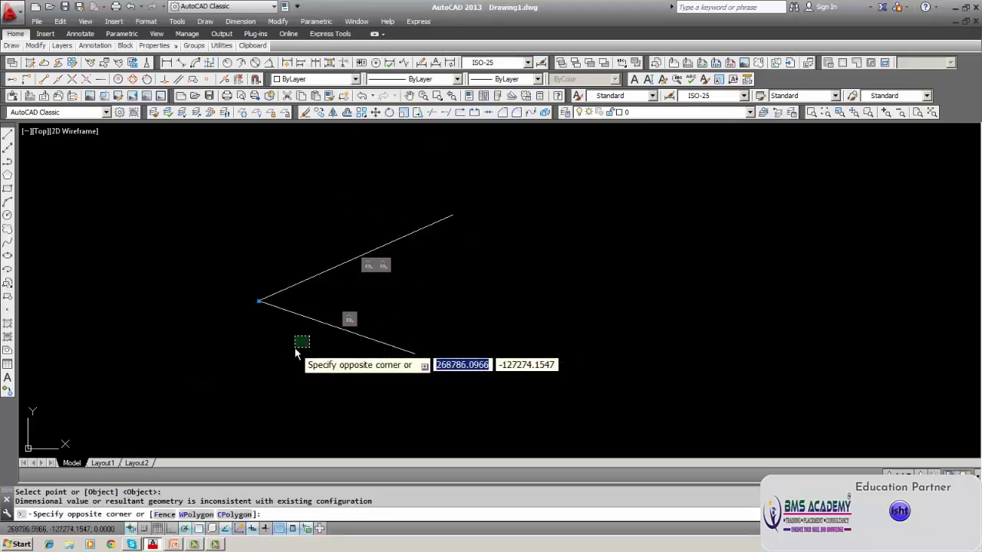
pyautogui.press('Escape')
pyautogui.press('Return')
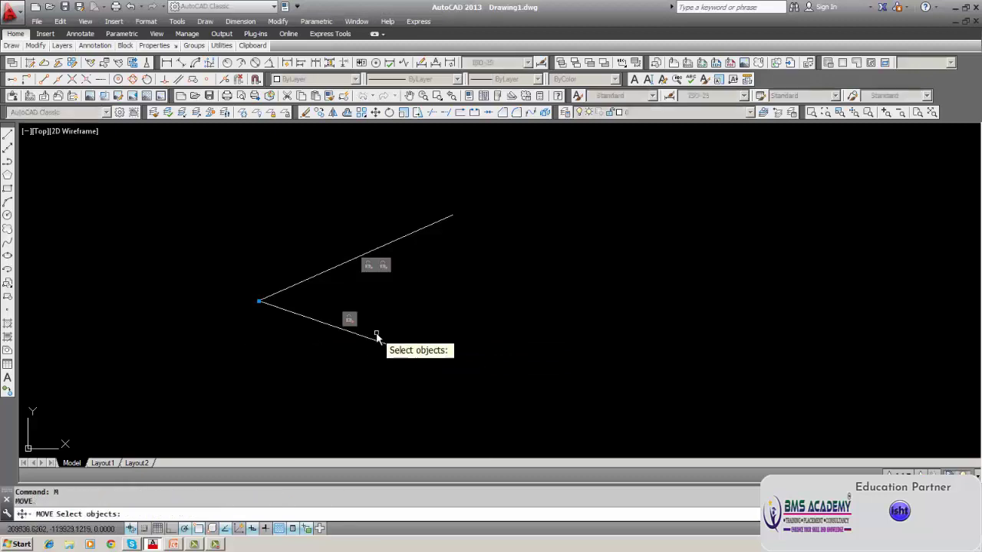
pyautogui.click(377, 340)
pyautogui.press('Return')
pyautogui.click(357, 353)
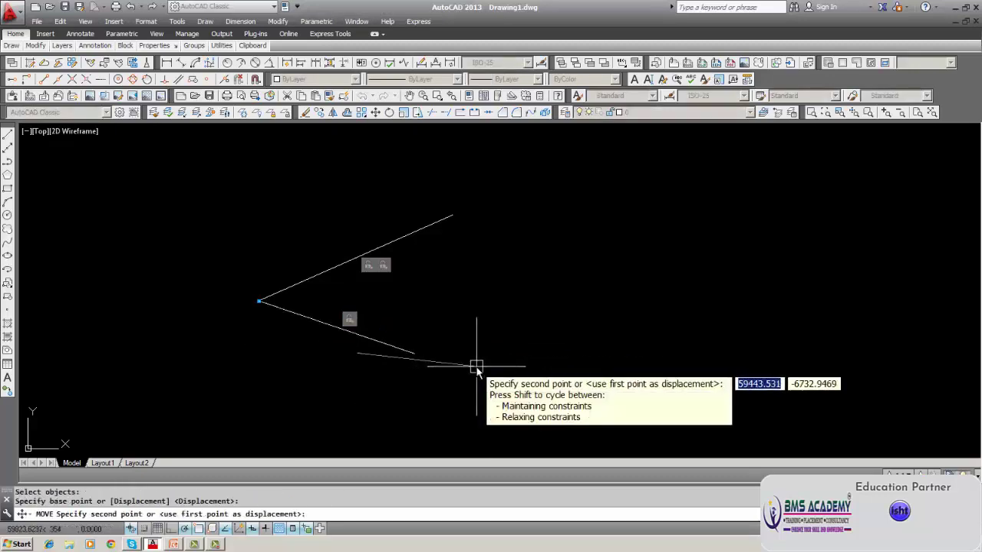
pyautogui.press('Escape')
# - Try to move the upper line, fixed at its free endpoint, from a base point beneath it, then cancel the move
pyautogui.write('m')
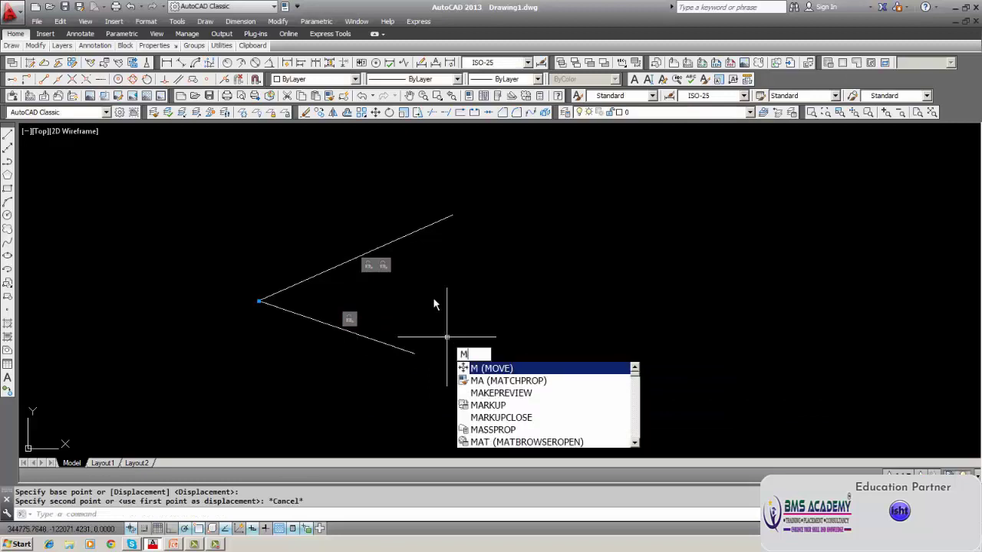
pyautogui.press('Return')
pyautogui.click(412, 235)
pyautogui.press('Return')
pyautogui.click(465, 277)
pyautogui.press('Escape')
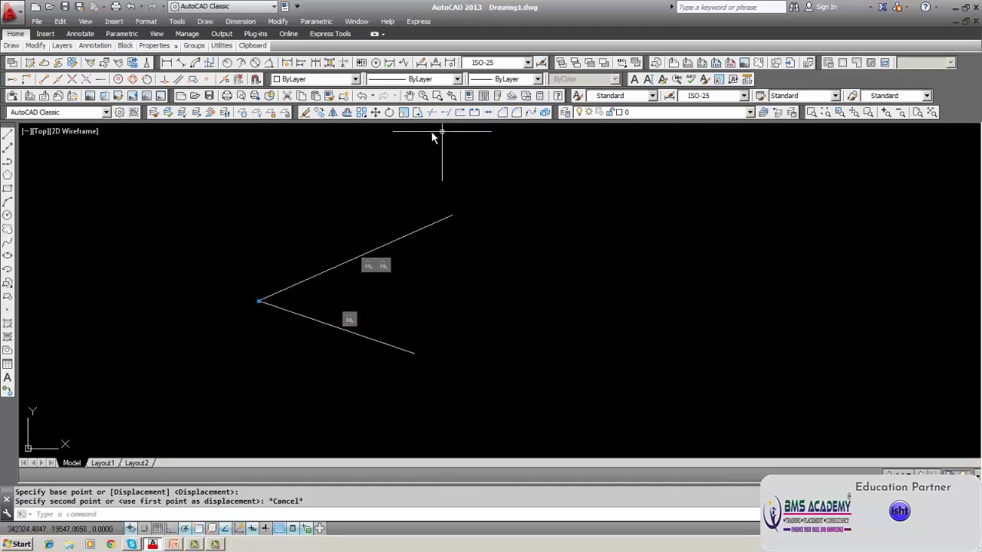
# - Erase both constrained lines with a crossing selection around them
pyautogui.click(305, 112)
pyautogui.write('c')
pyautogui.press('Return')
pyautogui.click(219, 204)
pyautogui.click(561, 390)
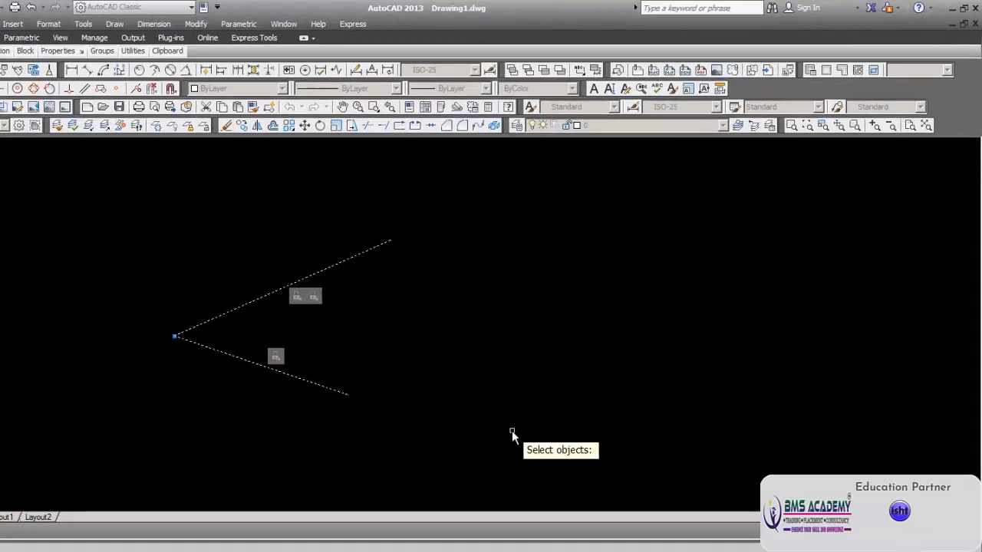
pyautogui.press('Return')
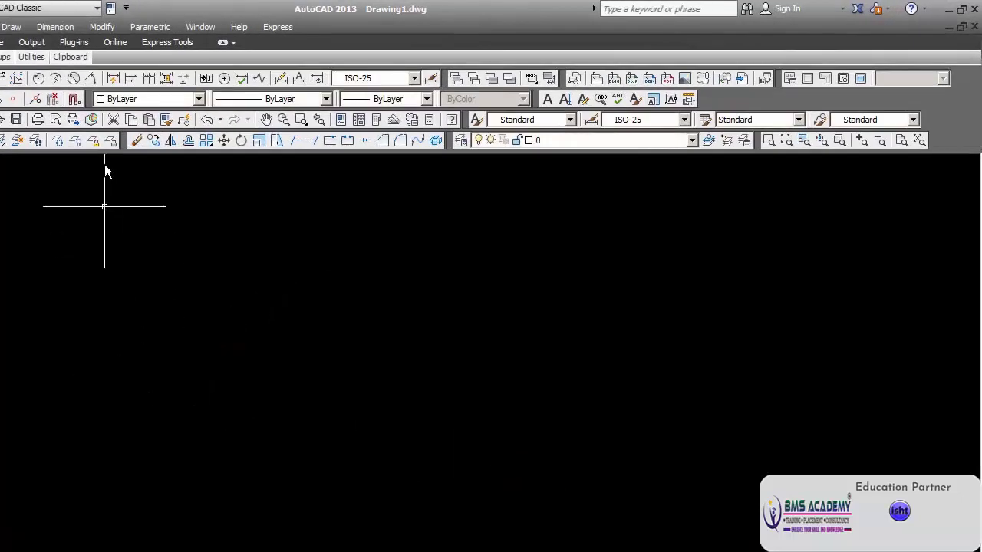
pyautogui.click(153, 27)
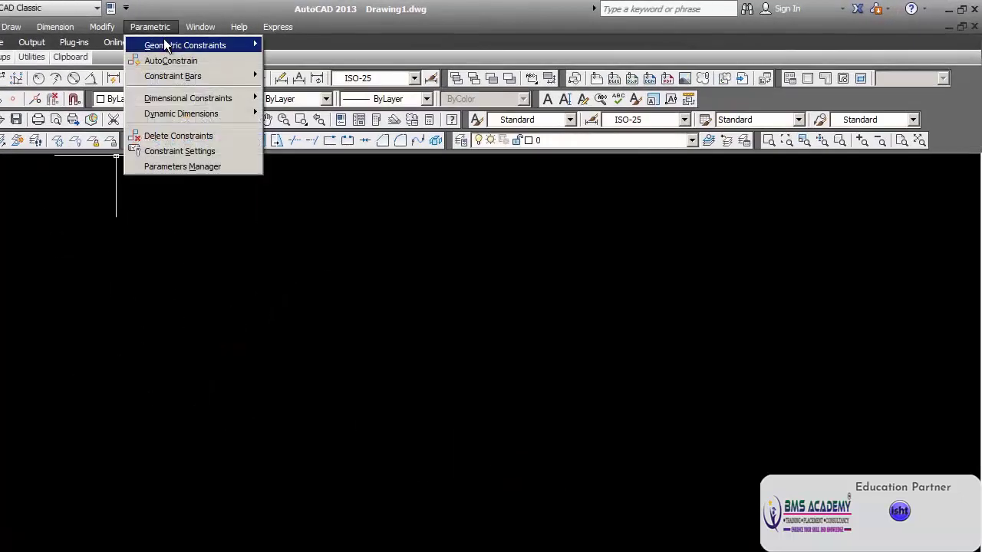
pyautogui.moveTo(208, 47)
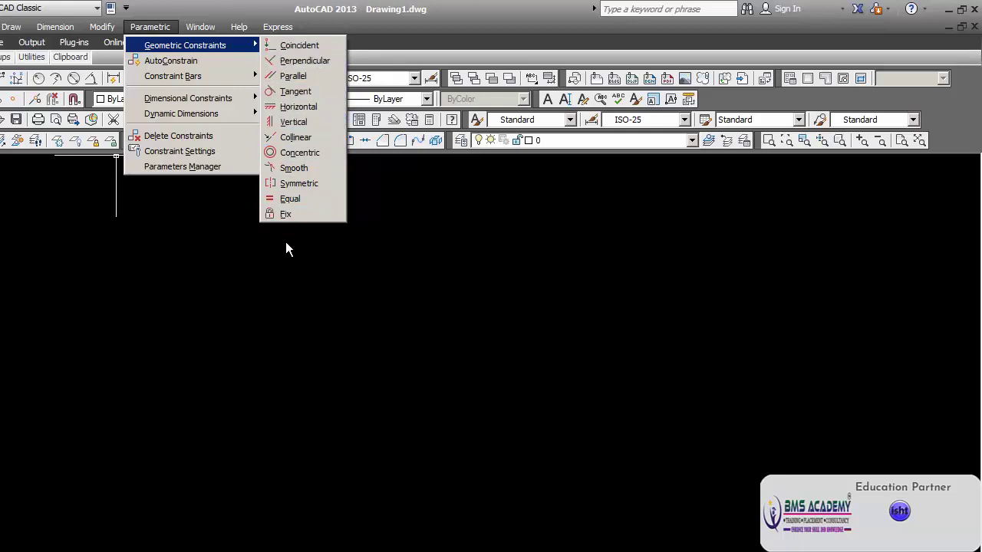
pyautogui.click(161, 323)
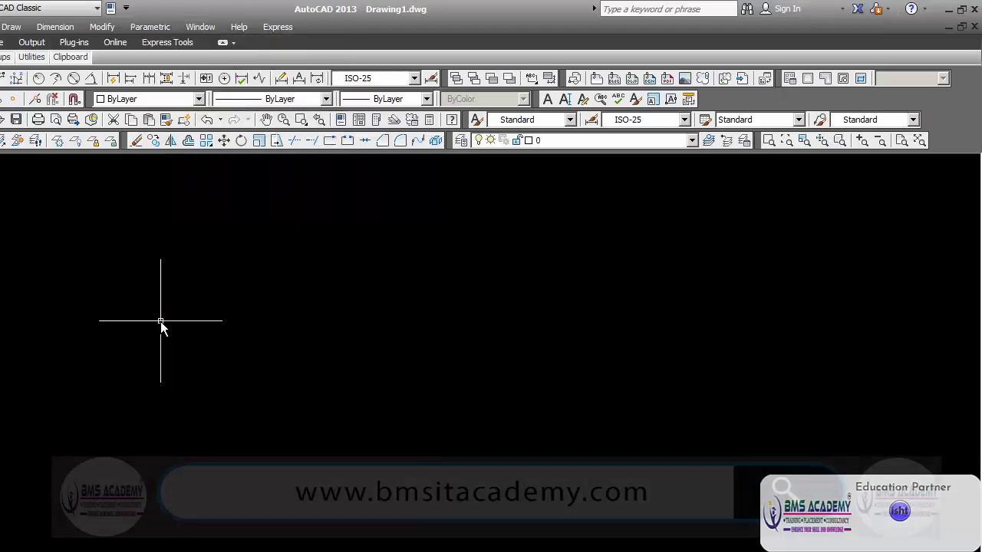
pyautogui.click(150, 27)
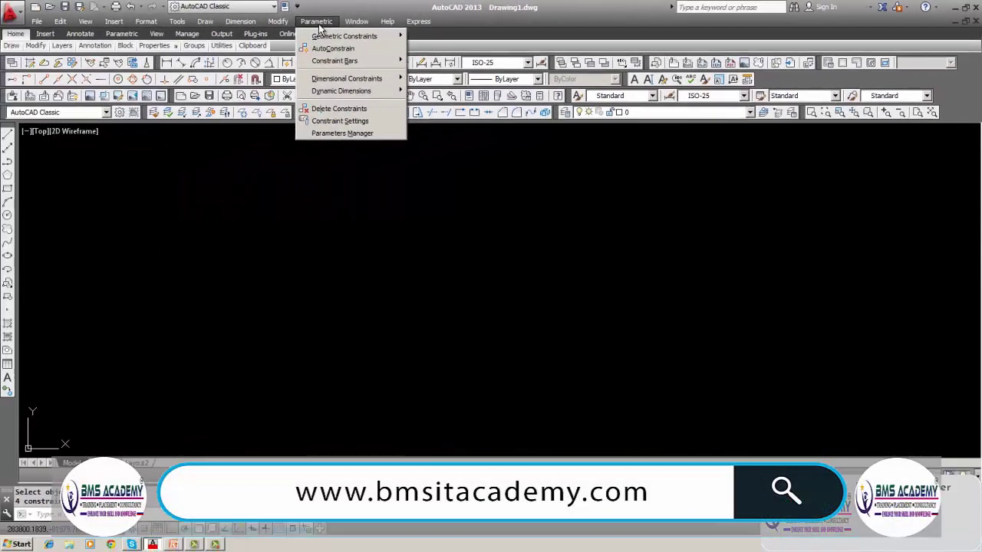
pyautogui.click(252, 54)
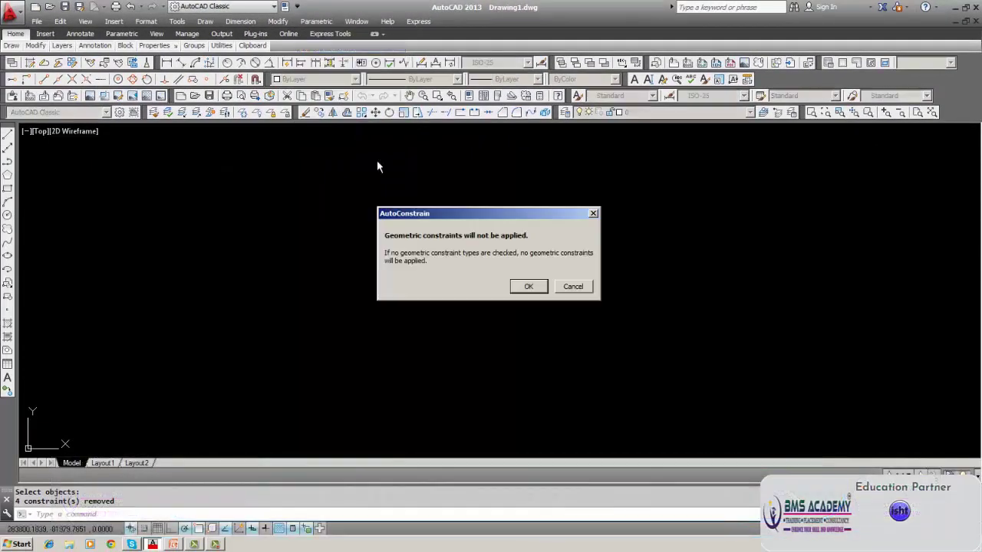
pyautogui.click(516, 286)
pyautogui.press('Escape')
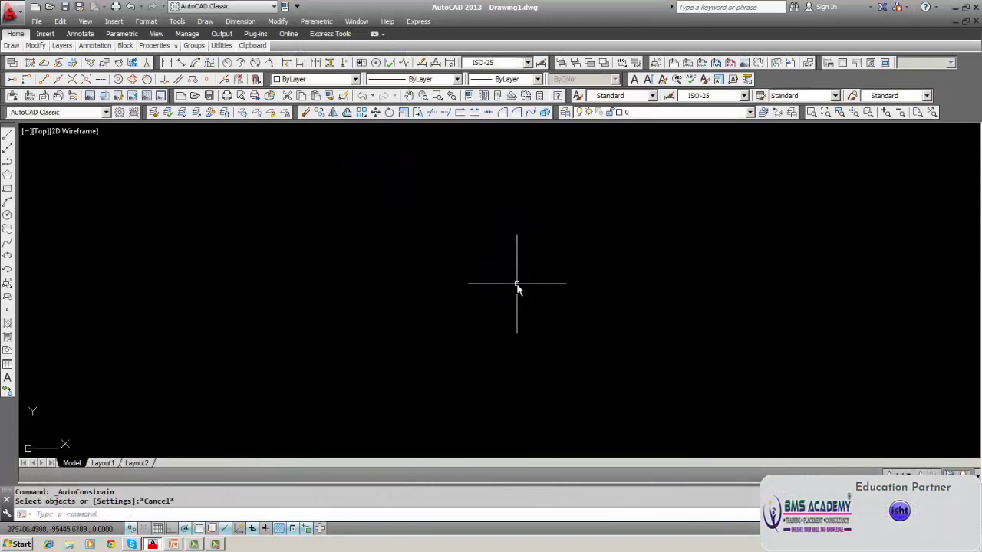
# - Raise Coincident to first priority in the AutoConstrain settings, enable all constraint types and accept the constraint settings
pyautogui.click(316, 21)
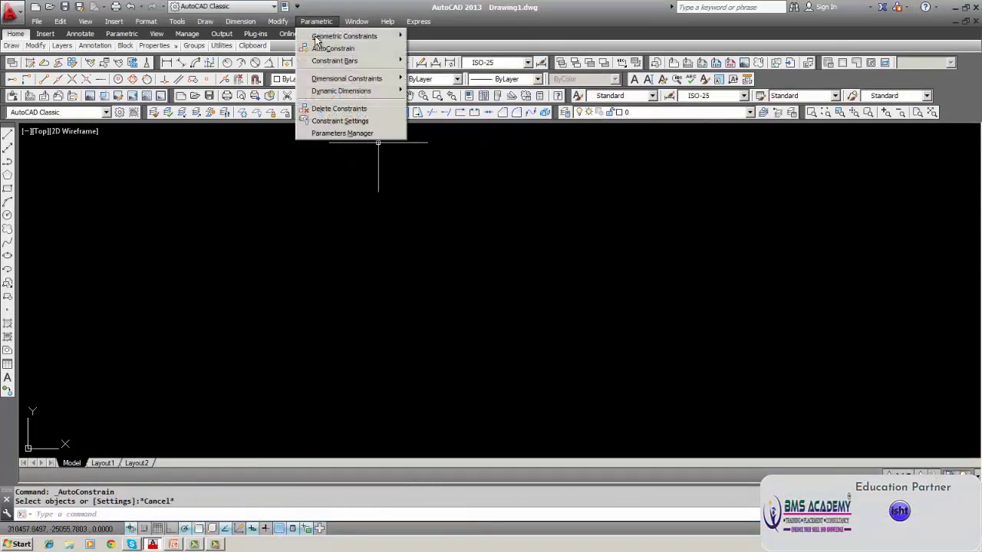
pyautogui.click(330, 121)
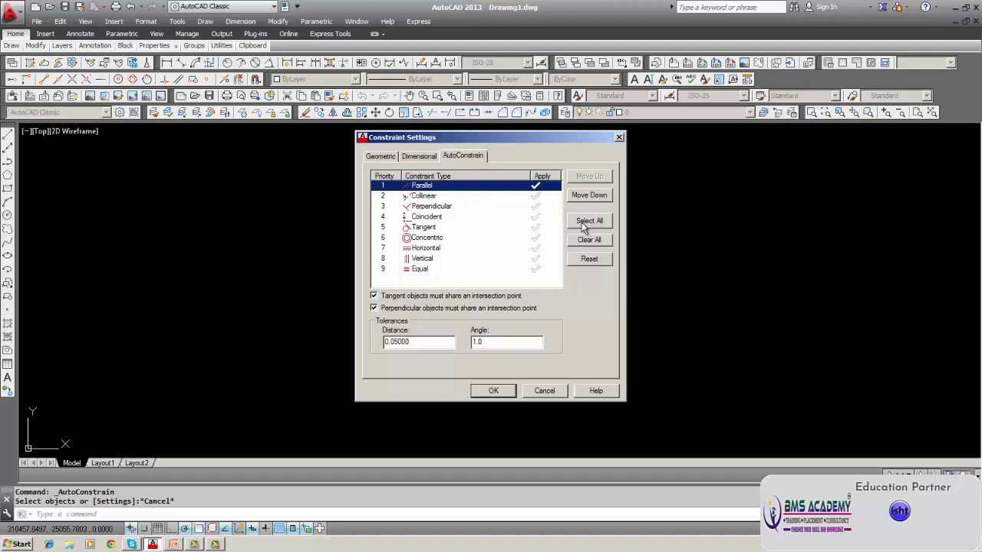
pyautogui.click(434, 217)
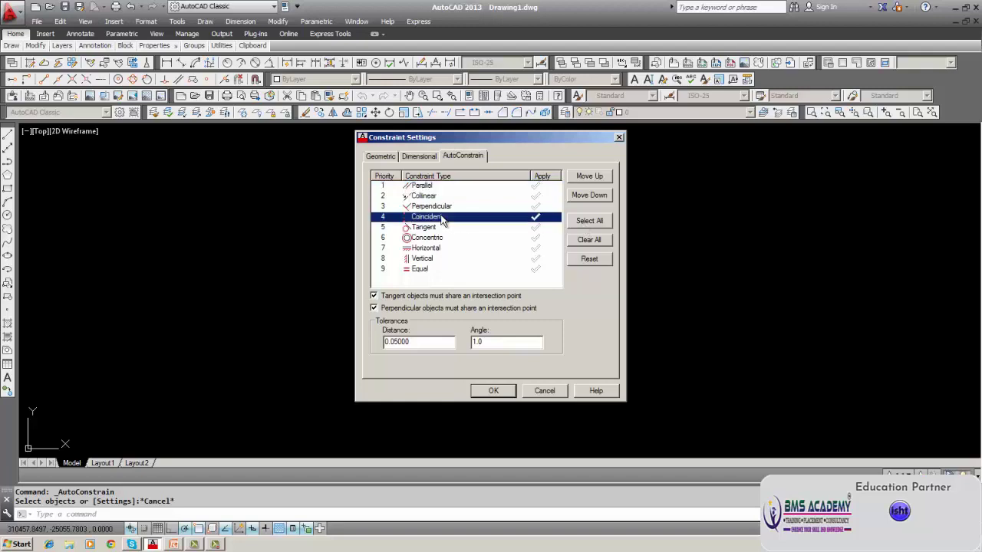
pyautogui.click(585, 178)
pyautogui.click(585, 178)
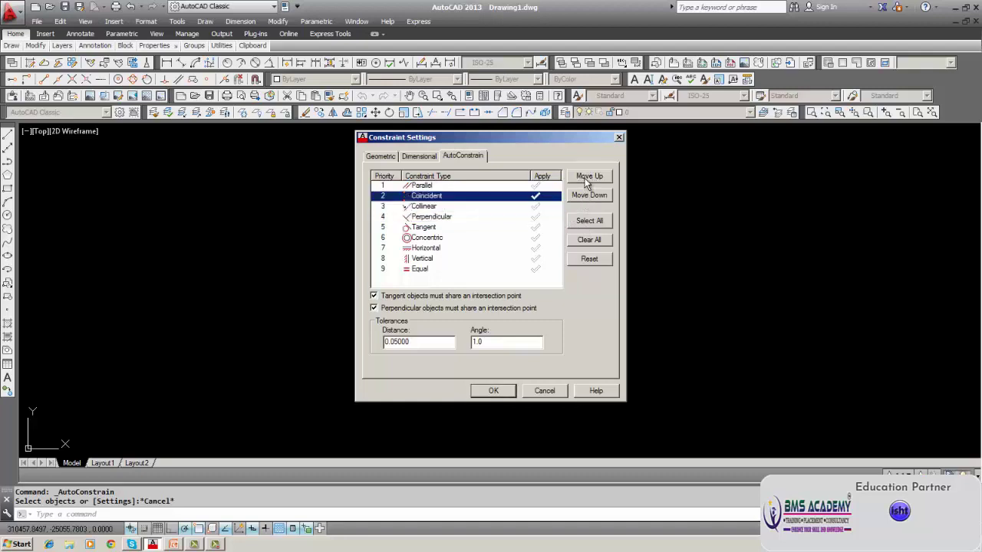
pyautogui.click(585, 178)
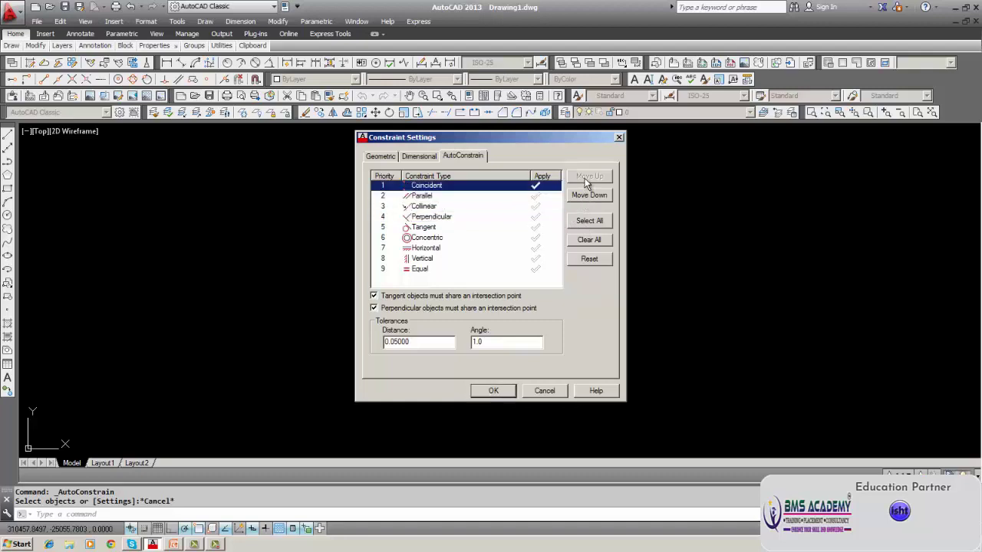
pyautogui.click(587, 224)
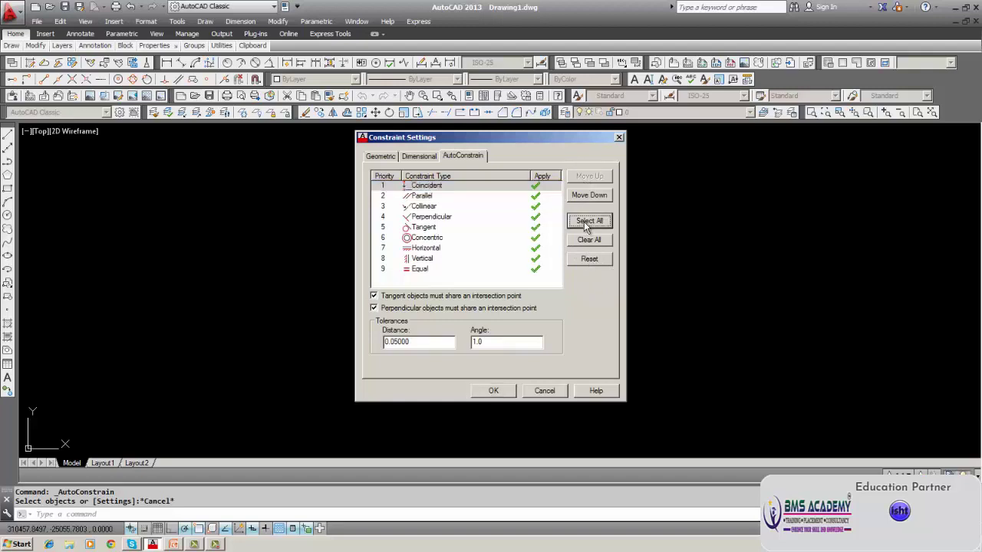
pyautogui.click(504, 394)
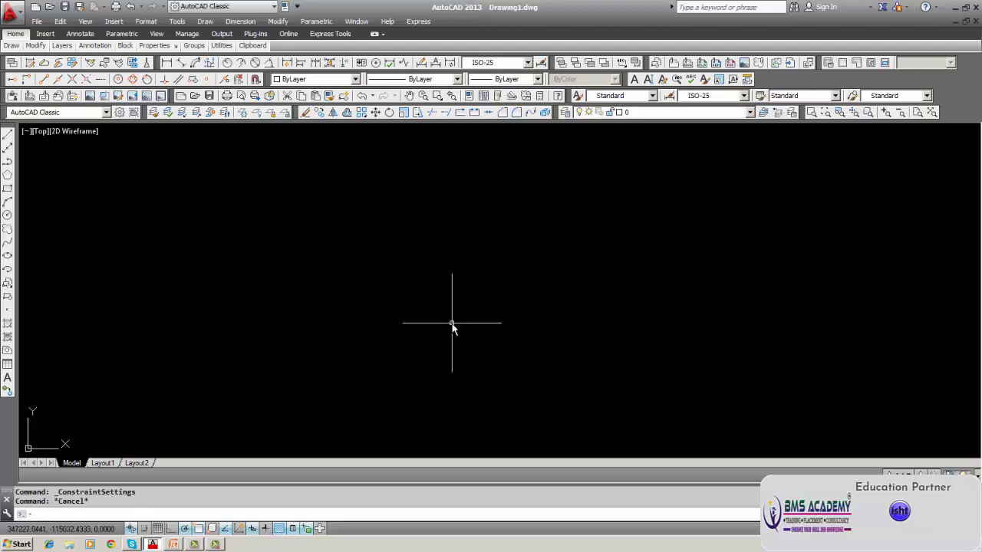
# - Examine the available geometric constraint types and the AutoConstrain priority list, and accept the constraint settings
pyautogui.click(318, 22)
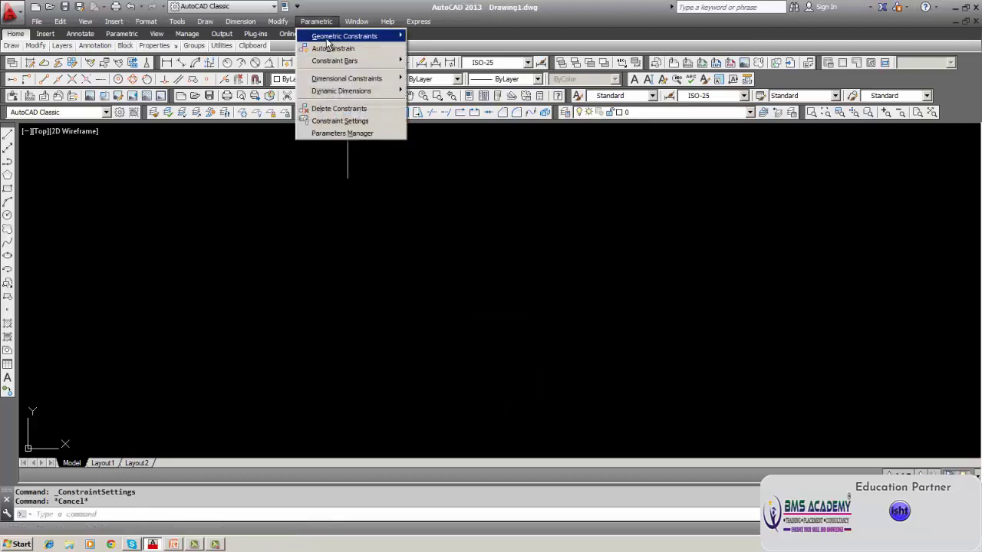
pyautogui.moveTo(330, 38)
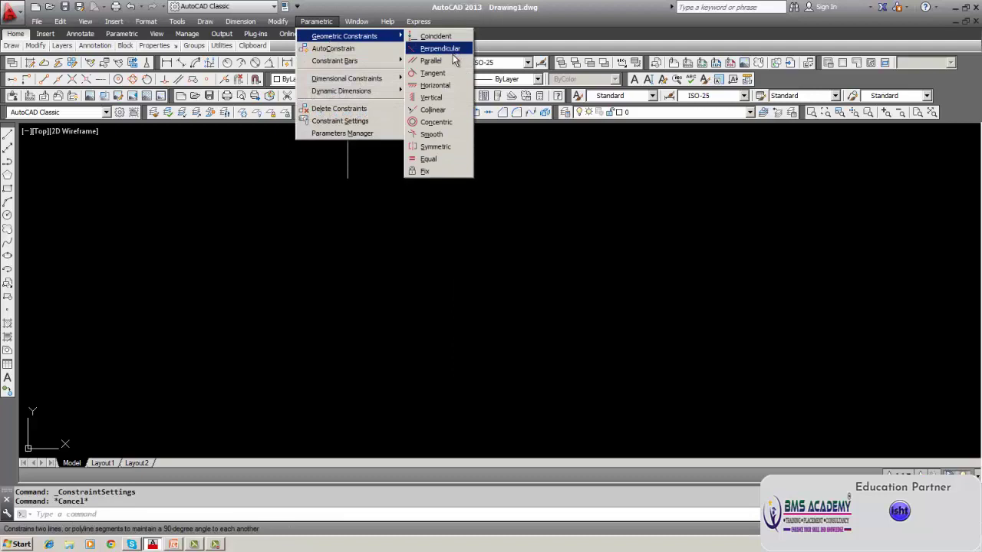
pyautogui.press('Escape')
pyautogui.press('Escape')
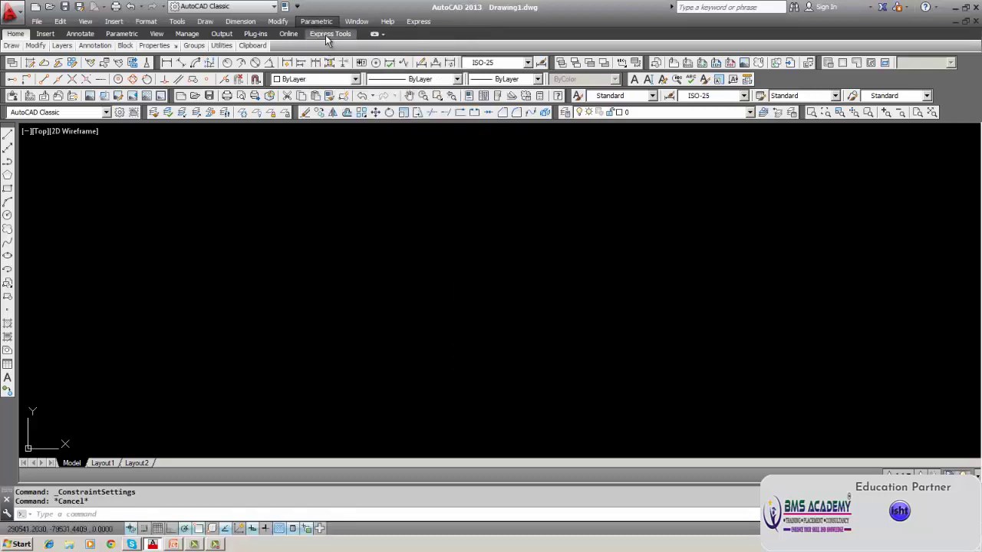
pyautogui.click(323, 23)
pyautogui.moveTo(326, 37)
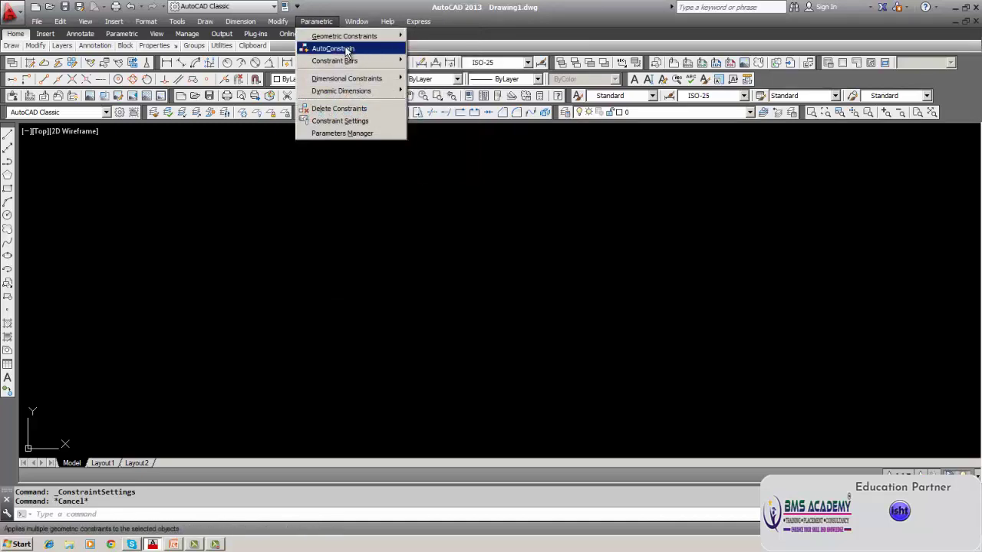
pyautogui.click(345, 122)
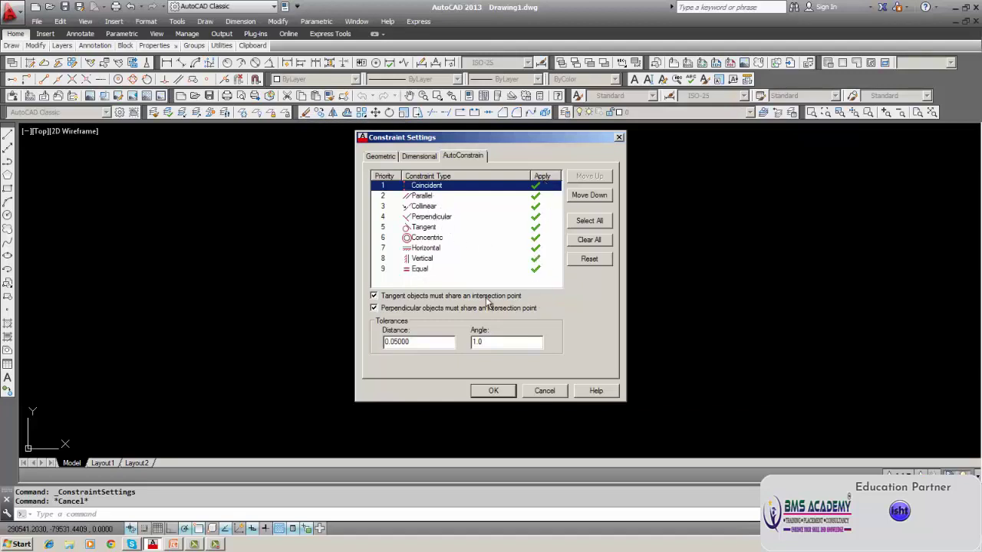
pyautogui.click(494, 391)
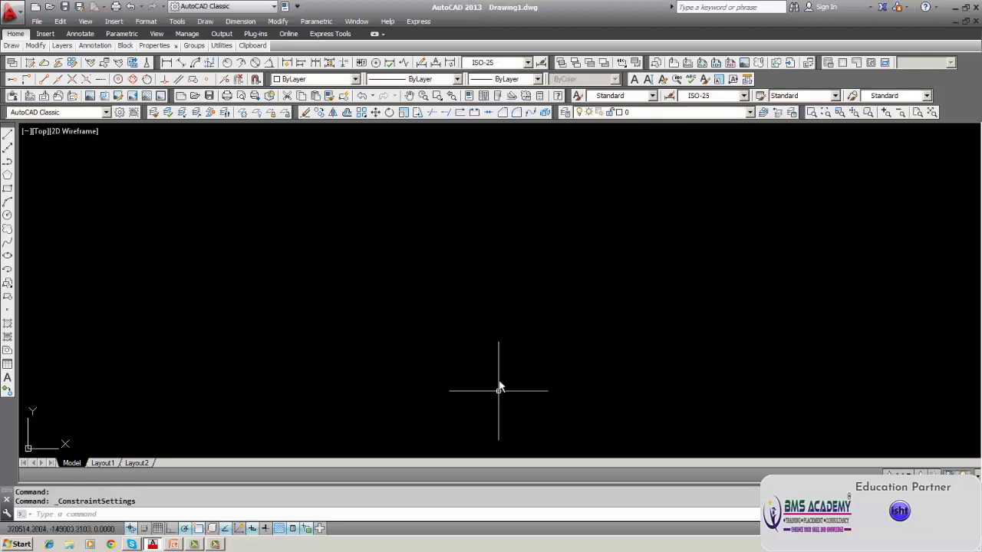
# - Draw a closed triangle from three lines, with one vertex at the left and two at the right
pyautogui.click(7, 138)
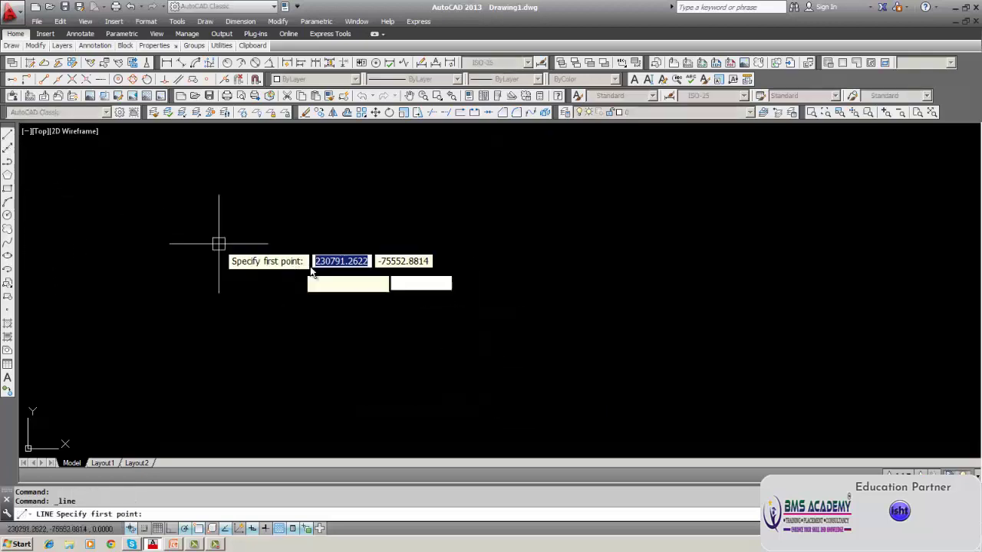
pyautogui.click(312, 265)
pyautogui.click(531, 197)
pyautogui.click(557, 316)
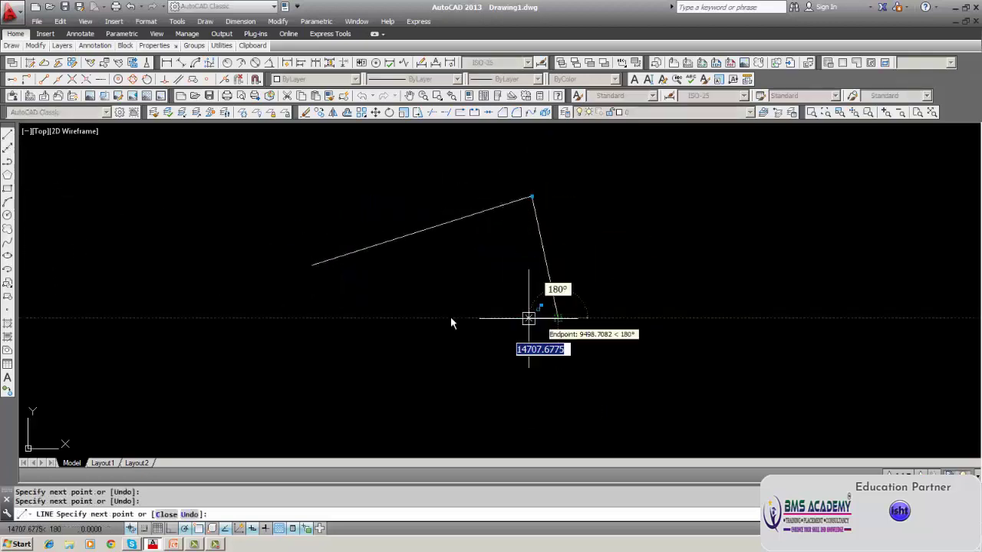
pyautogui.click(311, 265)
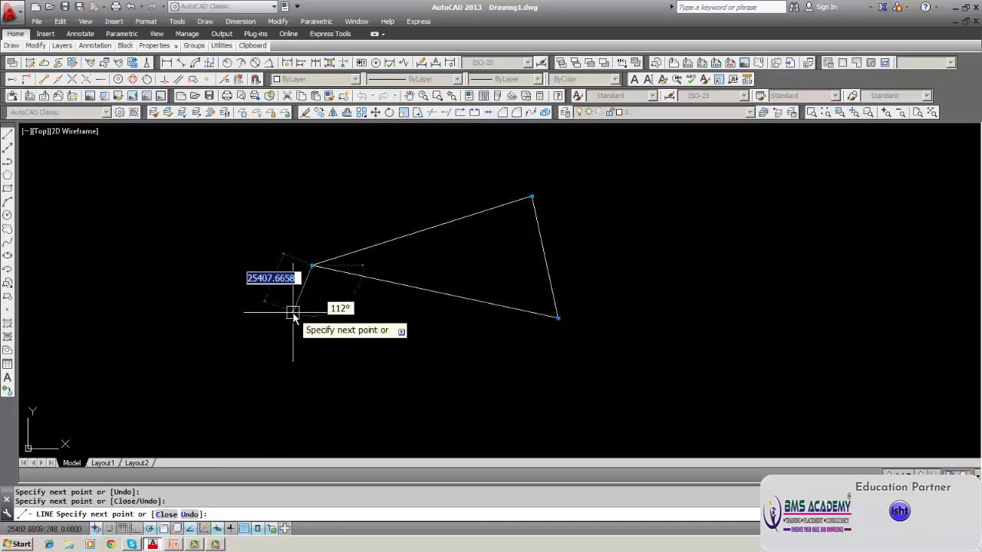
pyautogui.press('Return')
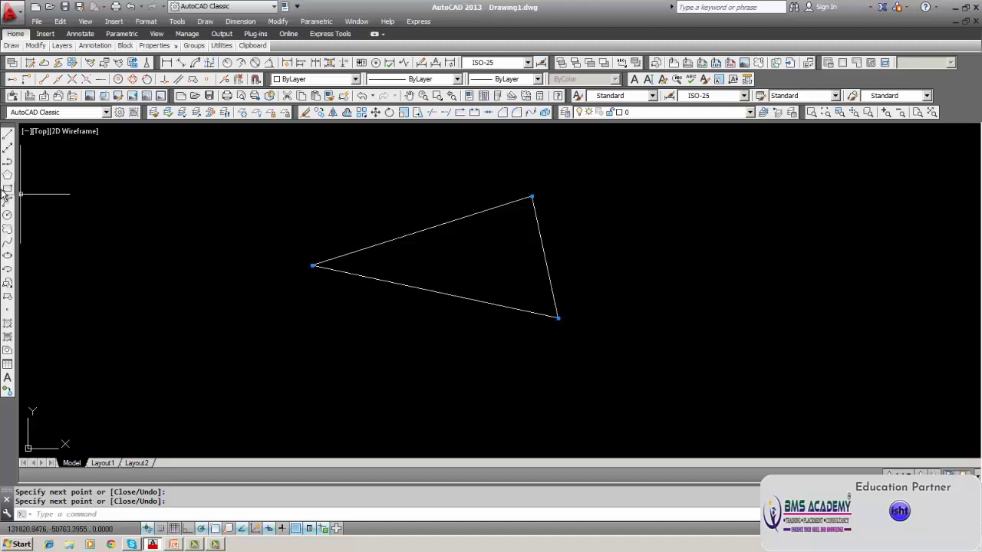
# - Draw a line from the triangle's lower-right vertex to the midpoint of its upper edge
pyautogui.click(8, 136)
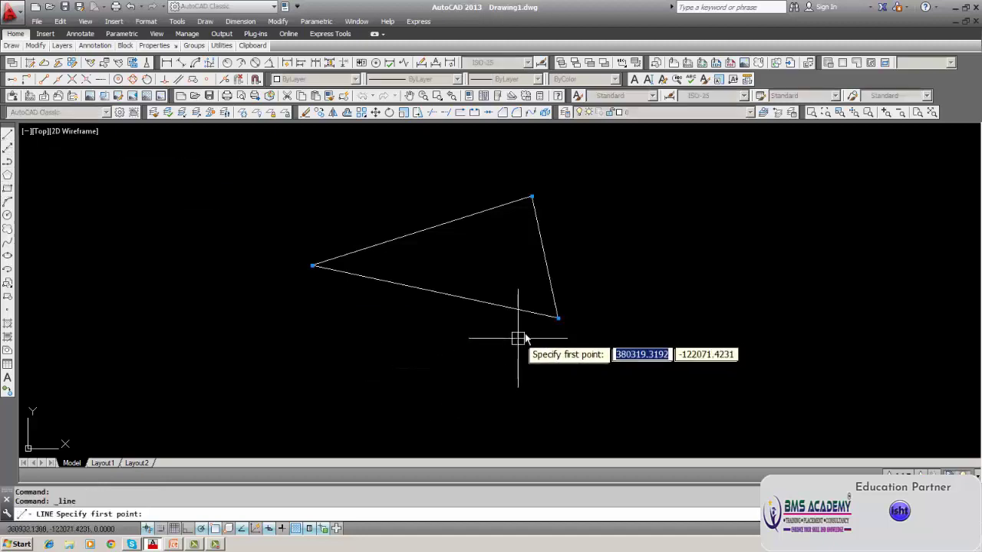
pyautogui.click(558, 318)
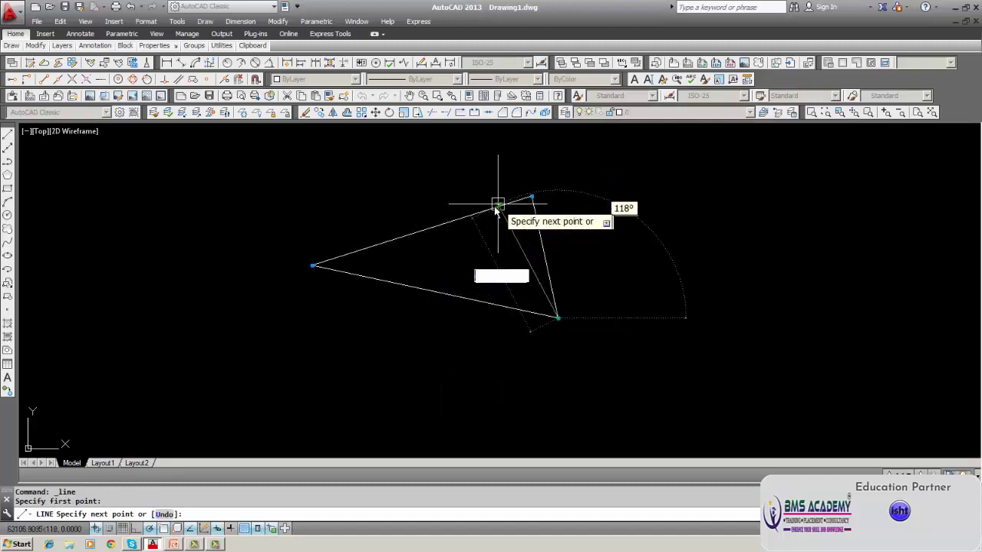
pyautogui.click(423, 231)
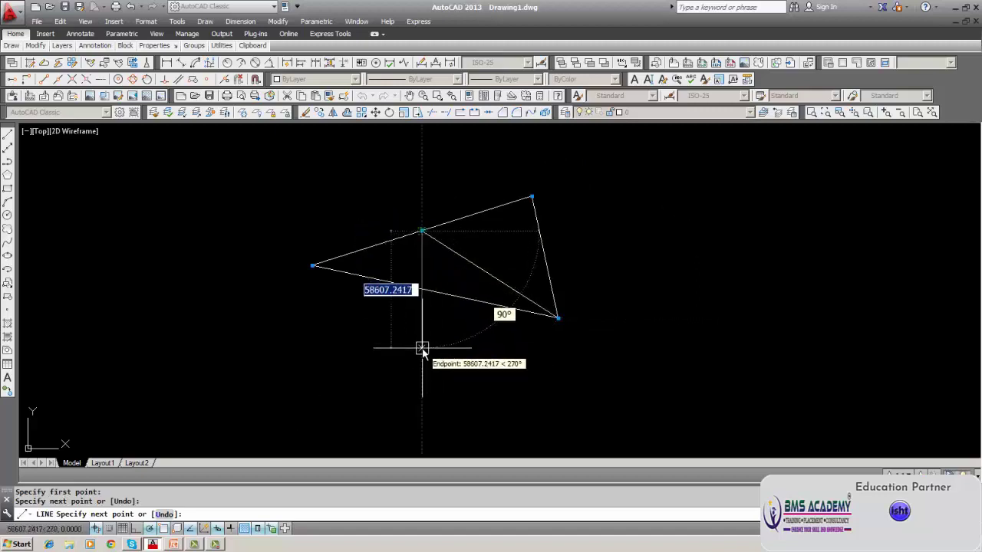
pyautogui.press('Return')
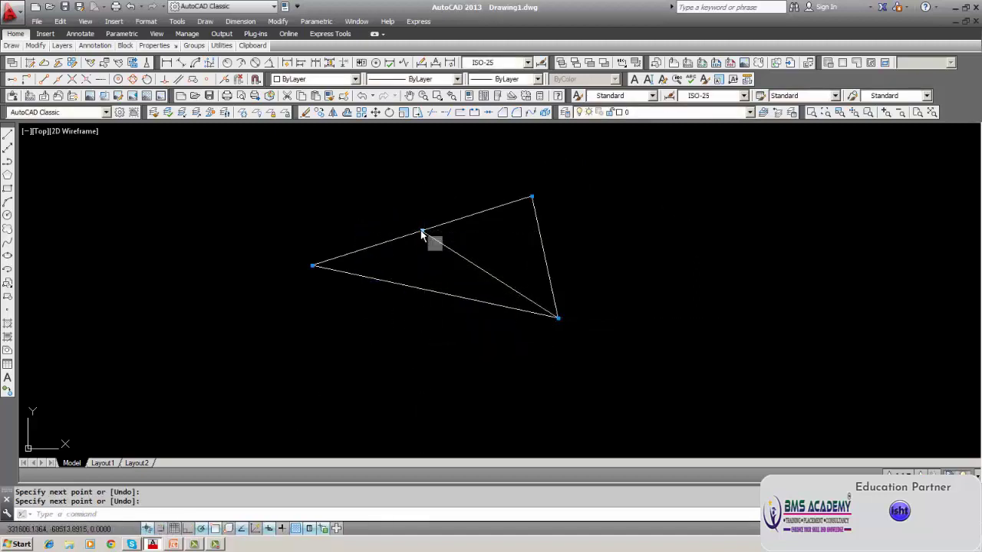
# - Draw a line from the triangle's lower-right vertex perpendicular to its upper edge
pyautogui.click(7, 134)
pyautogui.click(557, 316)
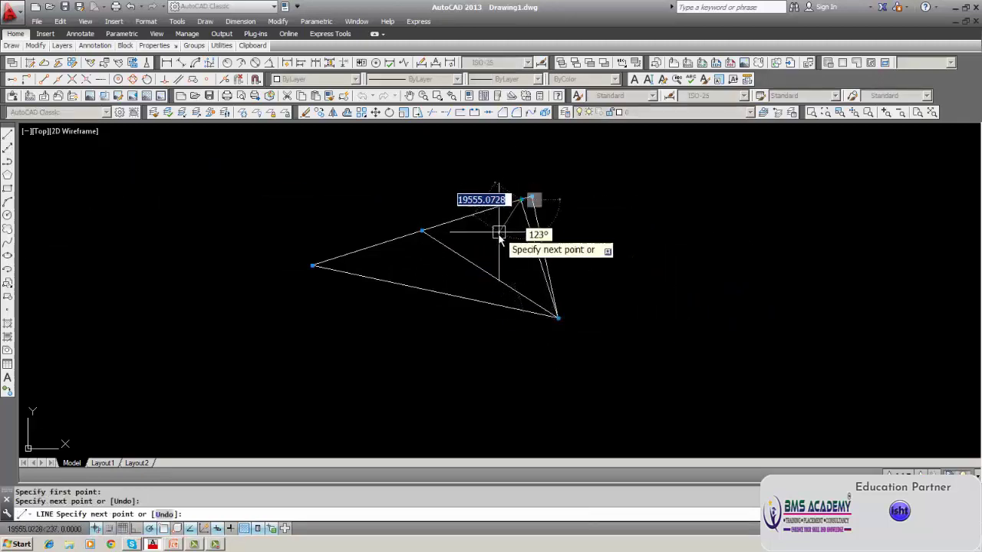
pyautogui.click(528, 198)
pyautogui.press('Return')
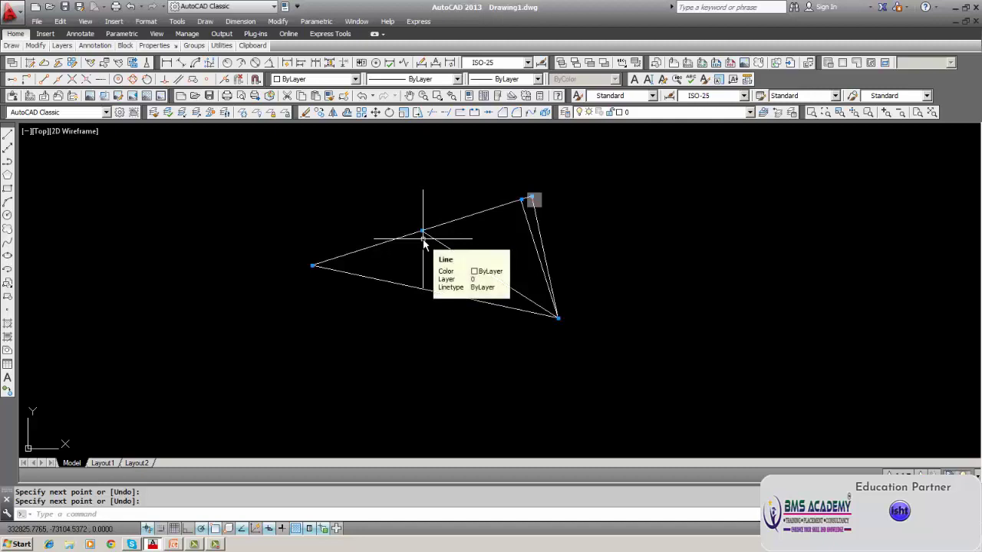
pyautogui.press('Escape')
pyautogui.press('Escape')
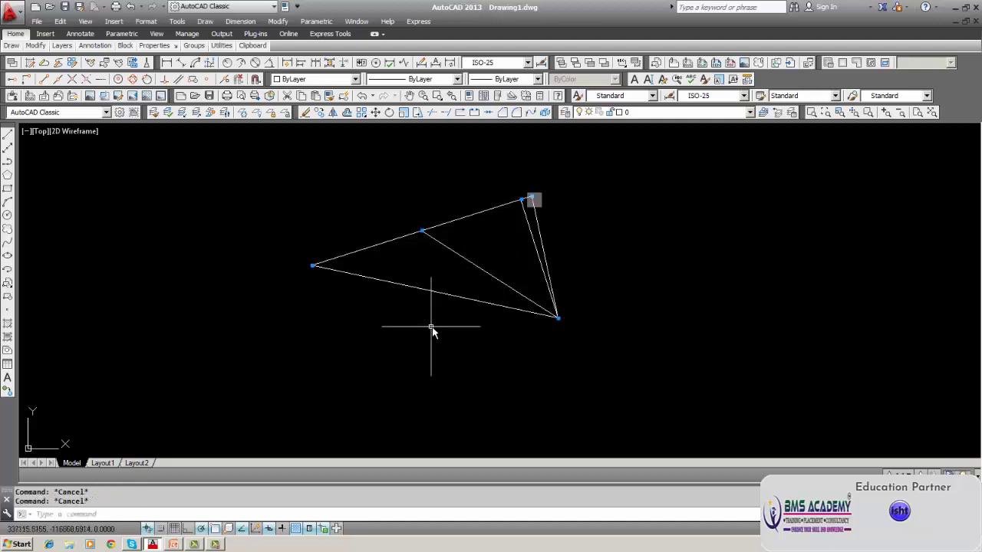
pyautogui.write('ROtate')
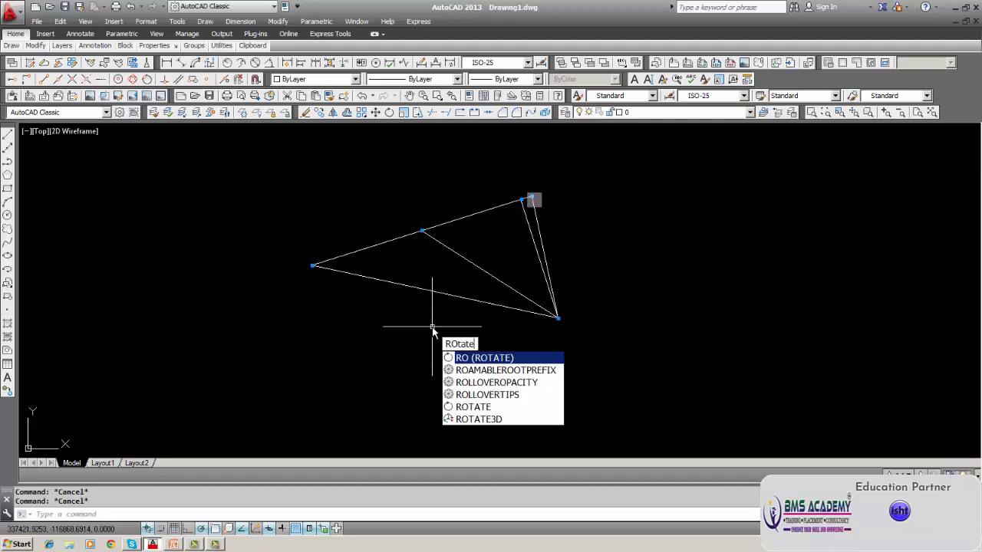
pyautogui.press('Return')
pyautogui.write('w')
pyautogui.press('Return')
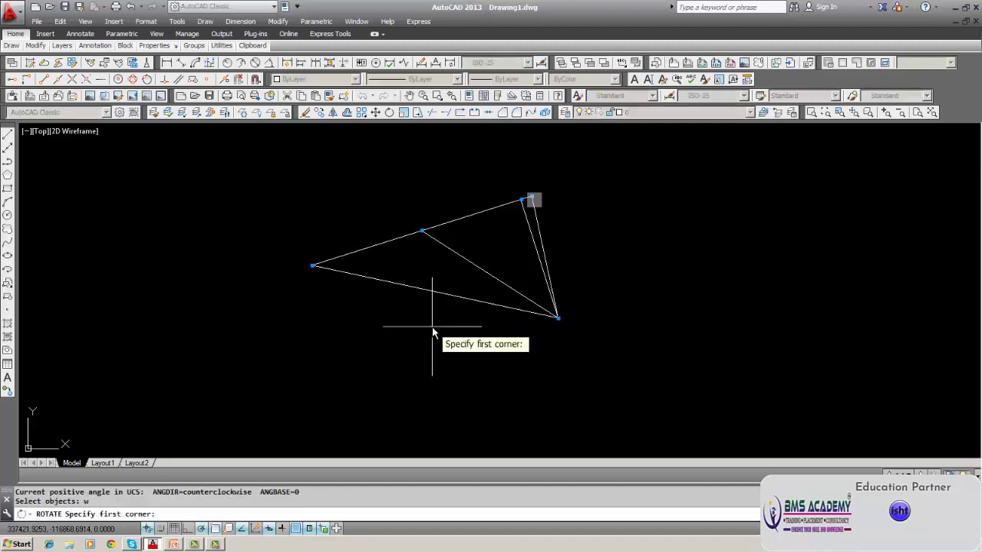
pyautogui.click(266, 180)
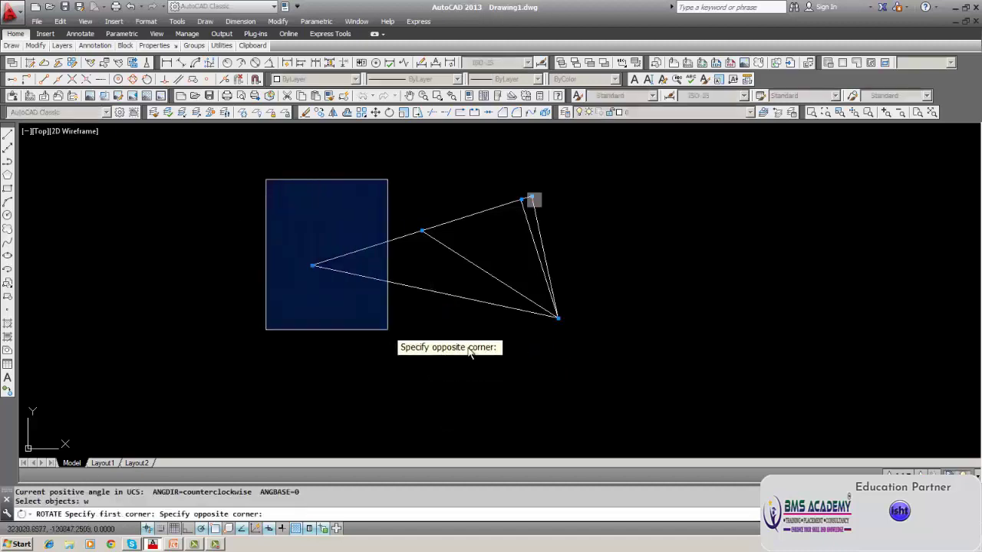
pyautogui.click(589, 351)
pyautogui.press('Escape')
# - Rotate the triangle's lower edge by 90 degrees about its left endpoint
pyautogui.write('ro')
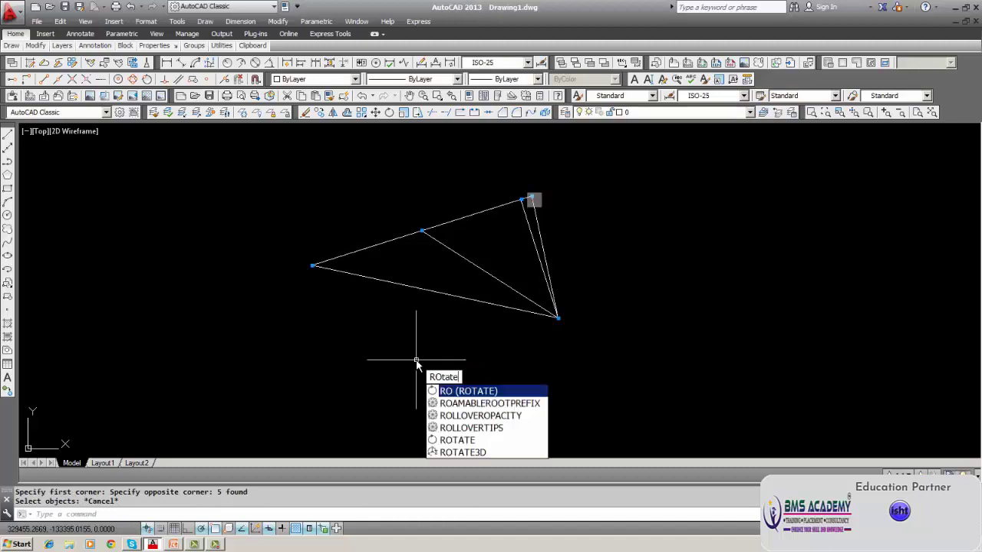
pyautogui.press('Return')
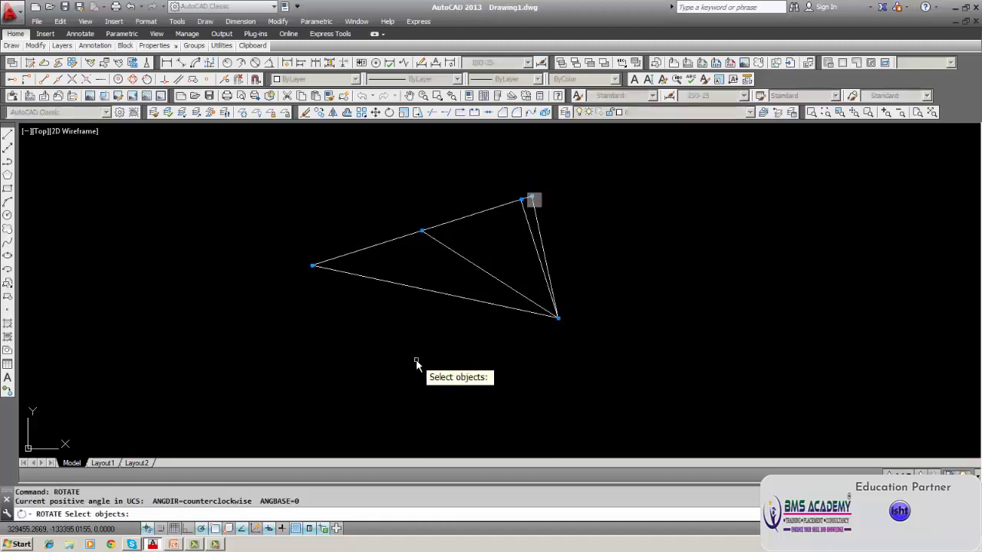
pyautogui.click(385, 282)
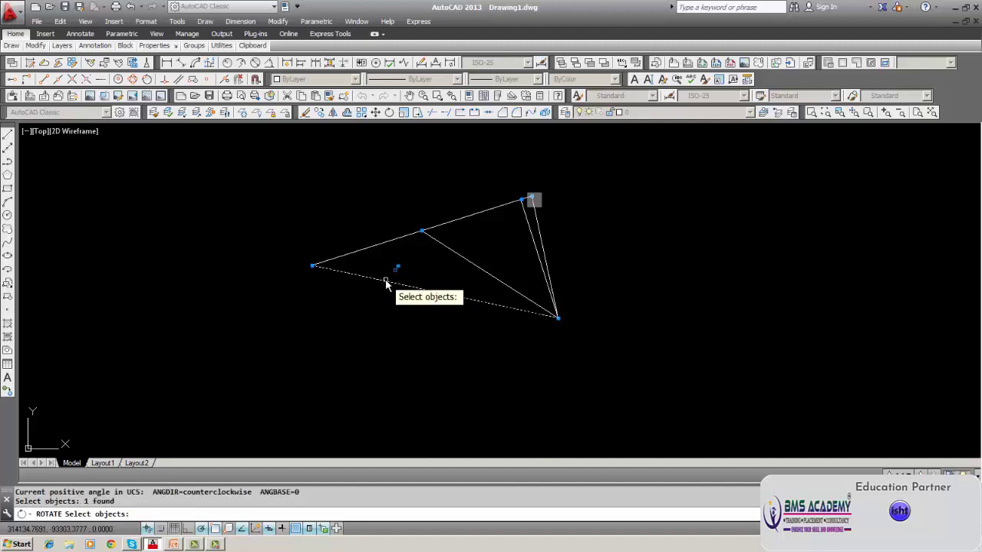
pyautogui.press('Return')
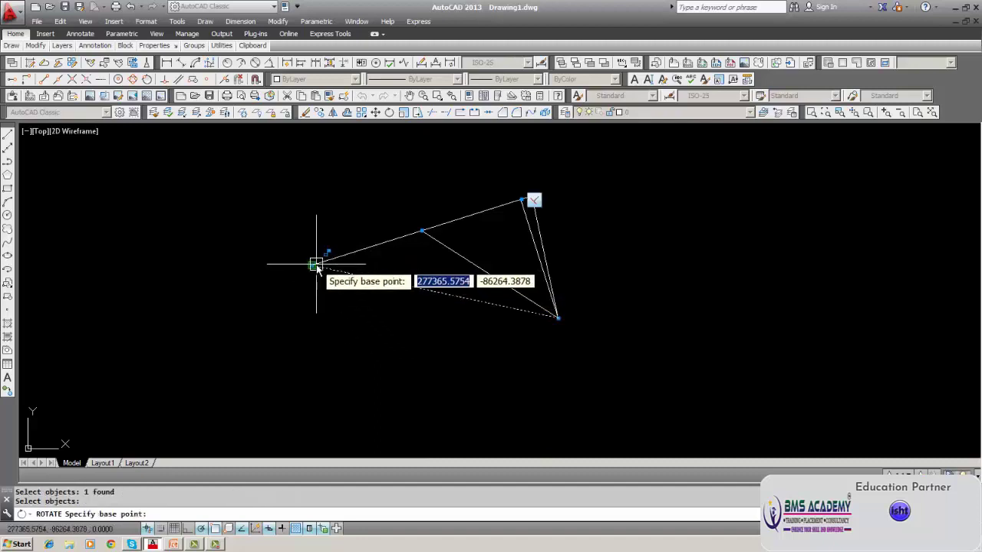
pyautogui.click(316, 266)
pyautogui.write('90')
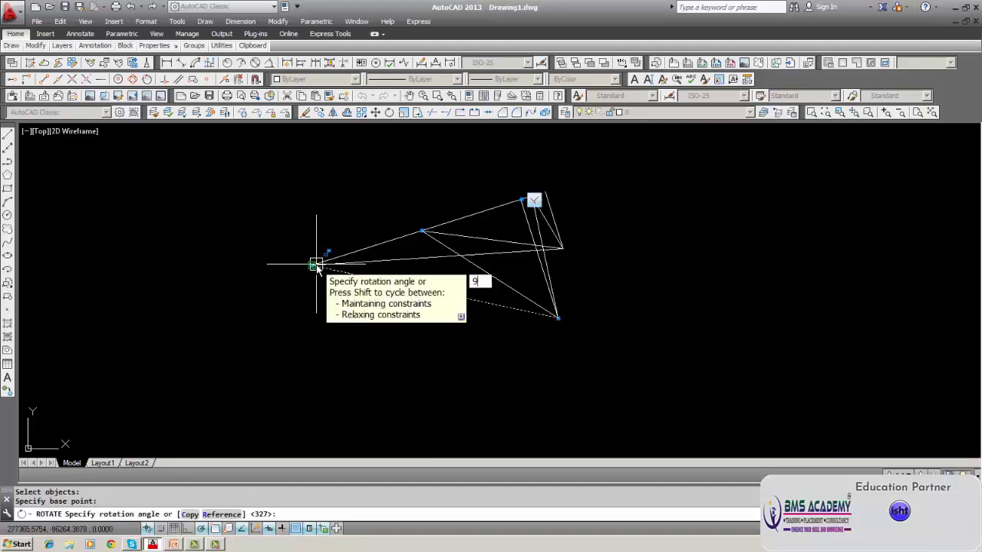
pyautogui.press('Return')
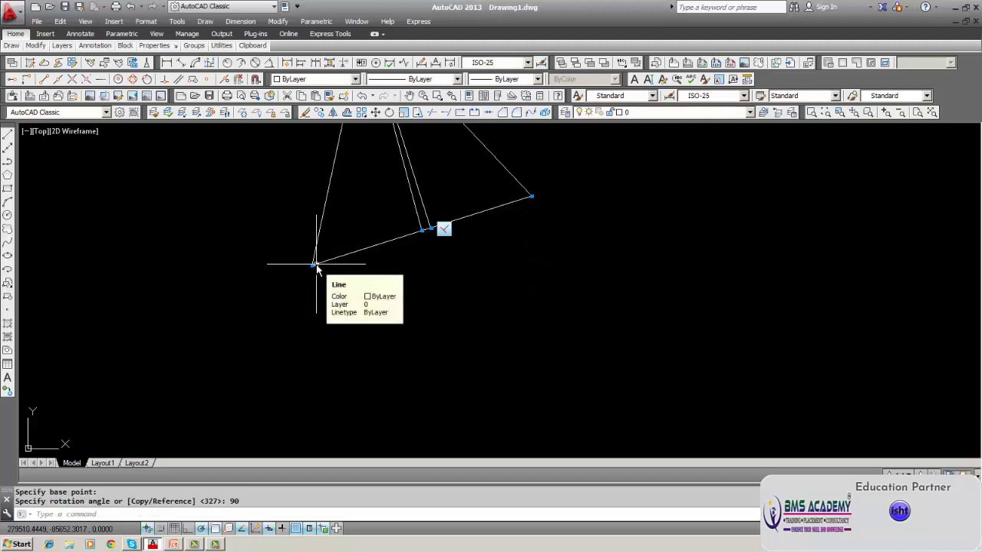
# - Move the triangle's bottom edge horizontally to the right, using its left endpoint as the base point
pyautogui.moveTo(316, 266); pyautogui.dragTo(320, 422, button='middle')
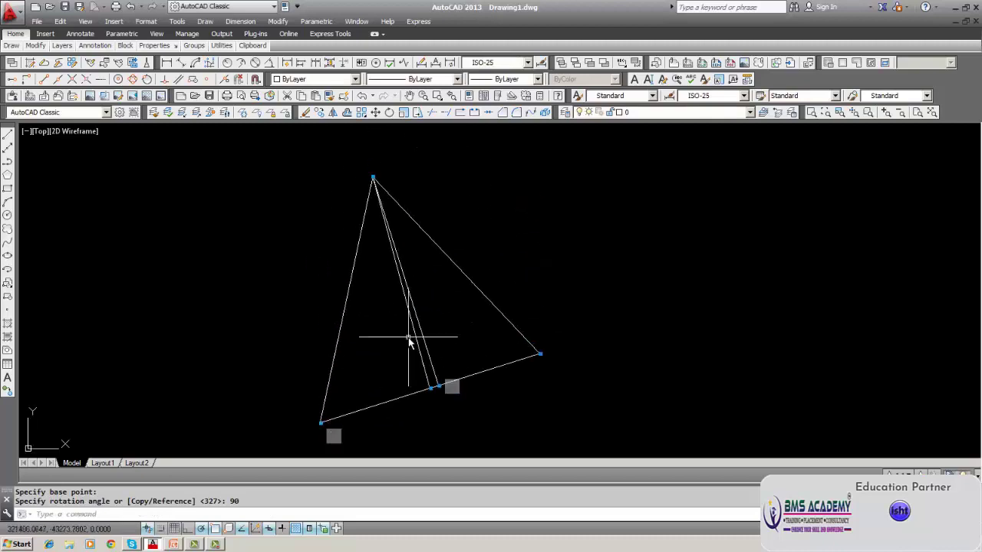
pyautogui.moveTo(410, 340); pyautogui.dragTo(427, 285, button='middle')
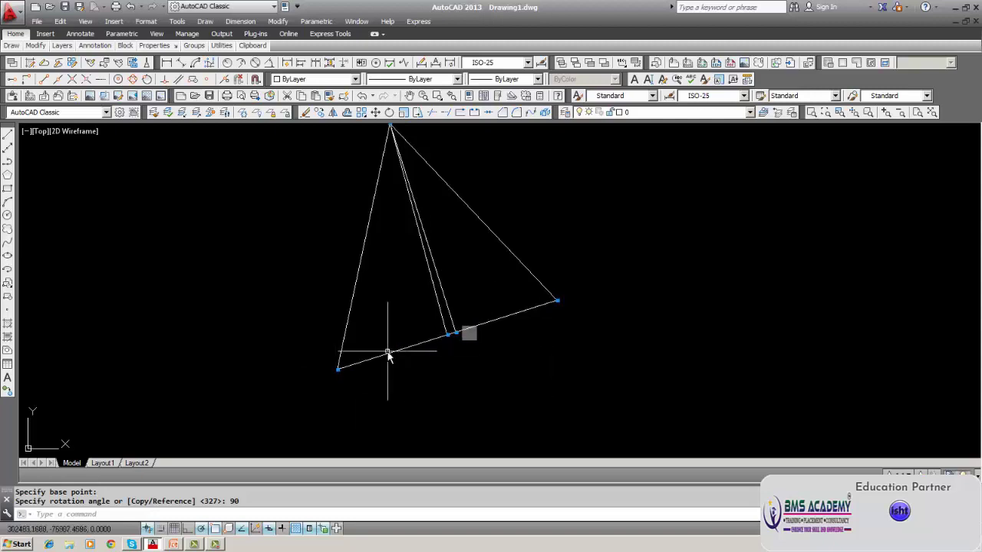
pyautogui.moveTo(388, 353); pyautogui.dragTo(395, 364, button='middle')
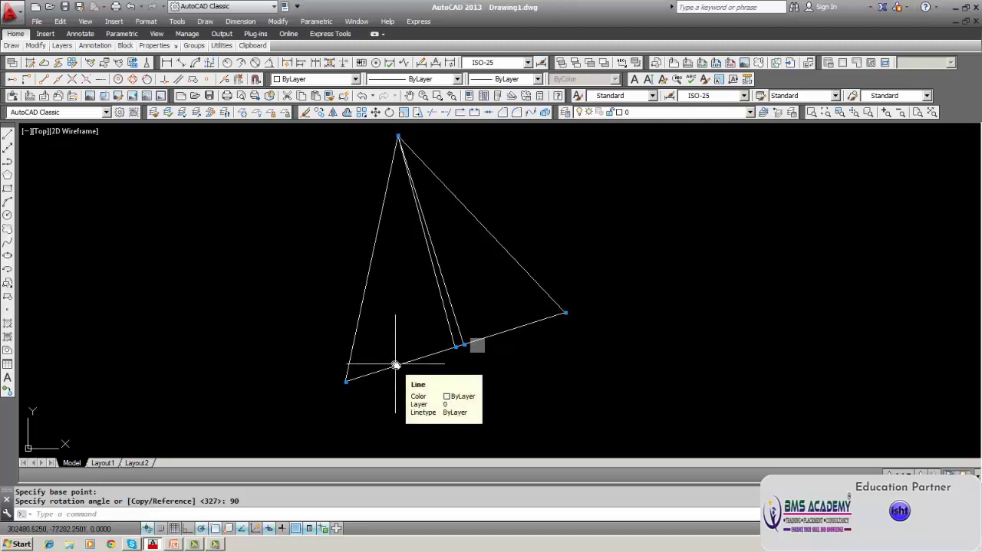
pyautogui.write('m')
pyautogui.press('Return')
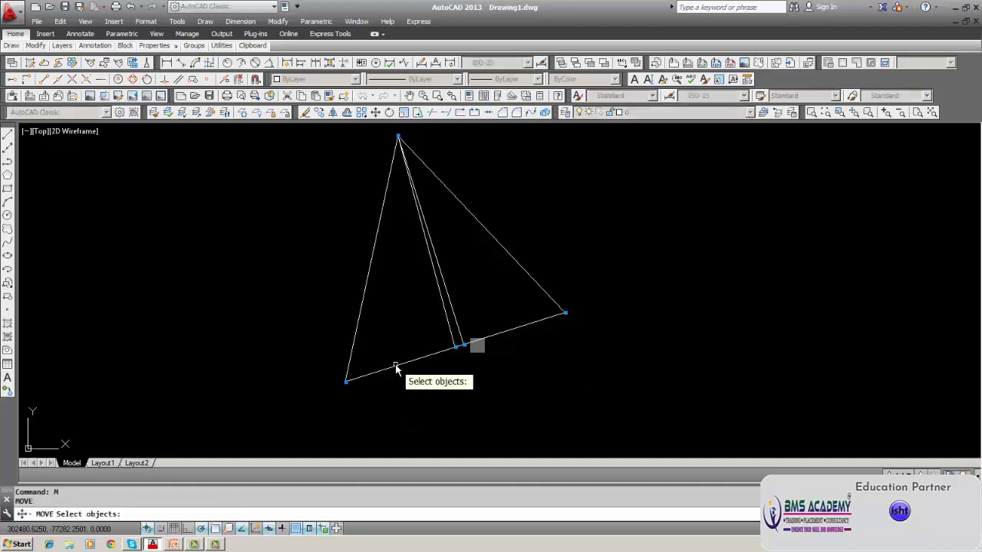
pyautogui.click(396, 369)
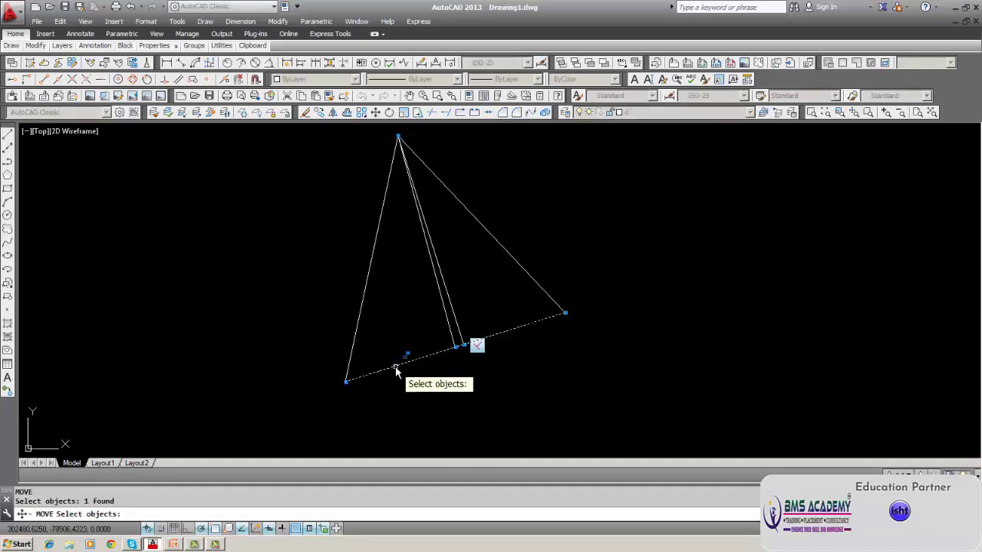
pyautogui.press('Return')
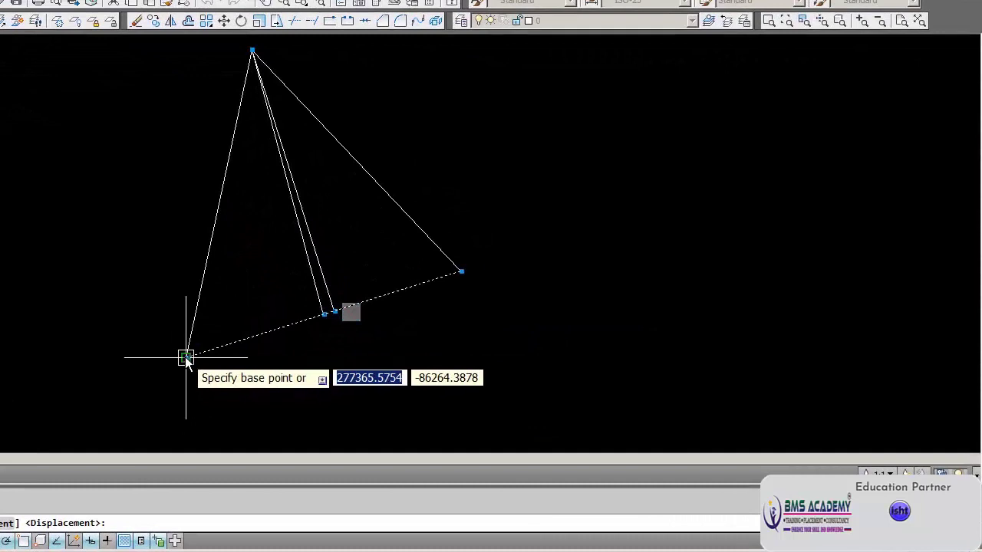
pyautogui.click(202, 360)
pyautogui.click(542, 358)
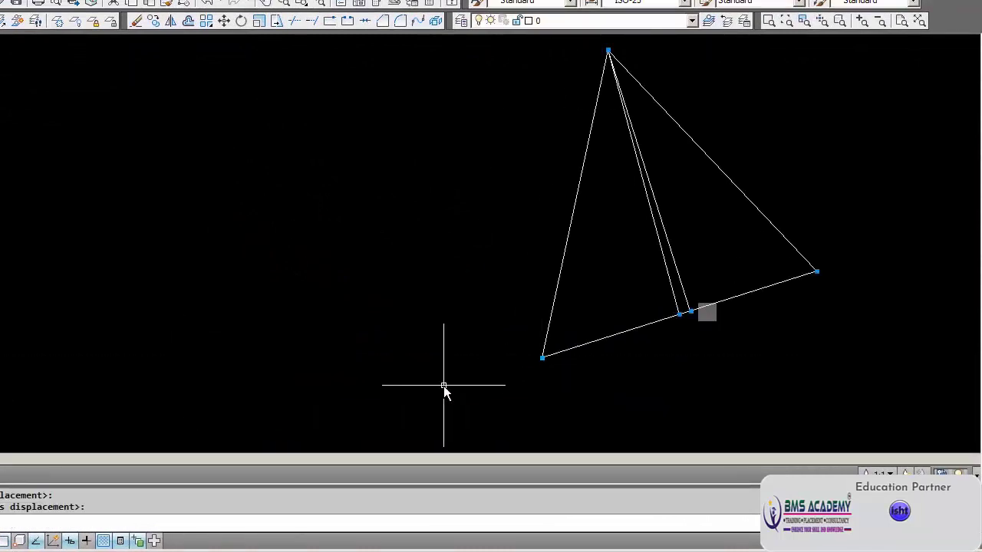
# - Rotate the right-hand inner line of the triangle by 80 degrees about its lower endpoint
pyautogui.moveTo(444, 392); pyautogui.dragTo(218, 390, button='middle')
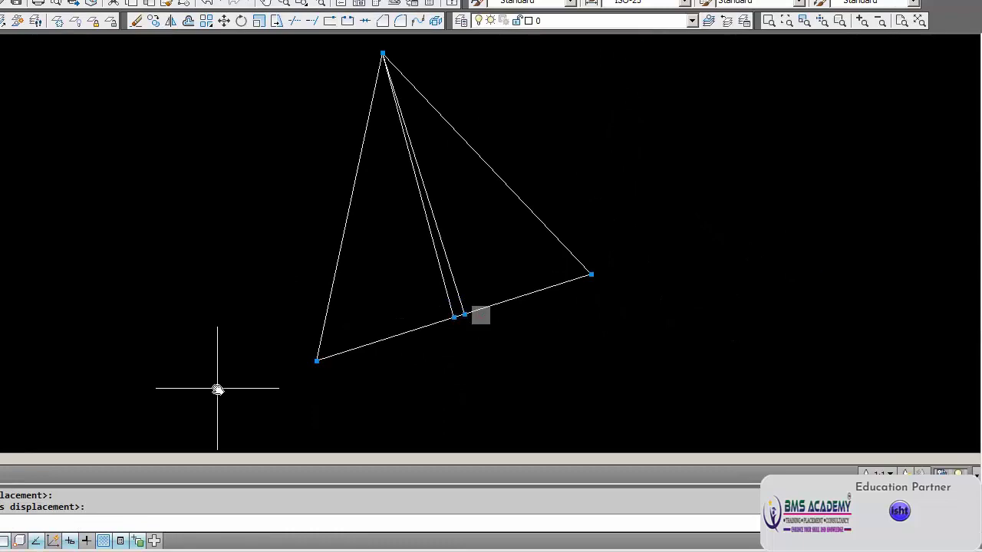
pyautogui.write('ROtat')
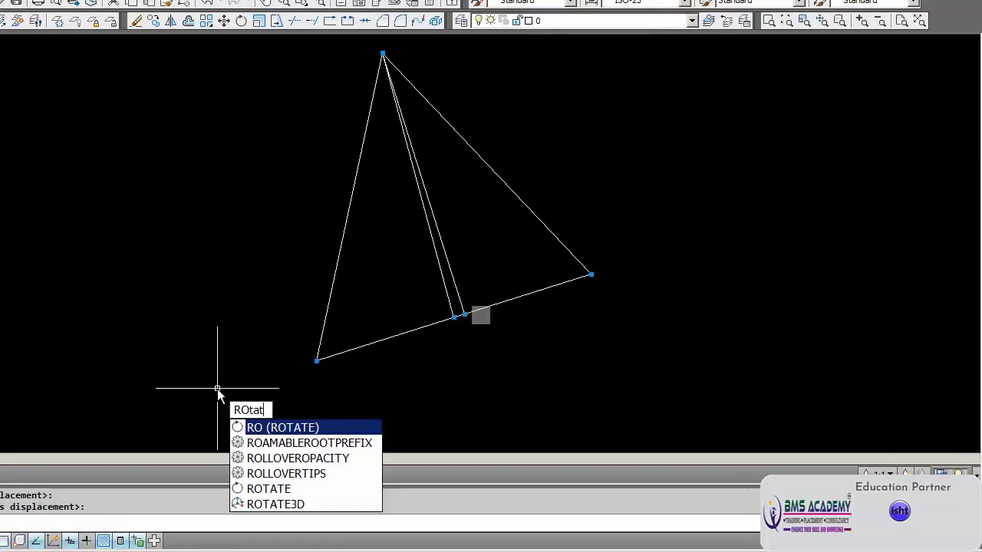
pyautogui.write('e')
pyautogui.press('Return')
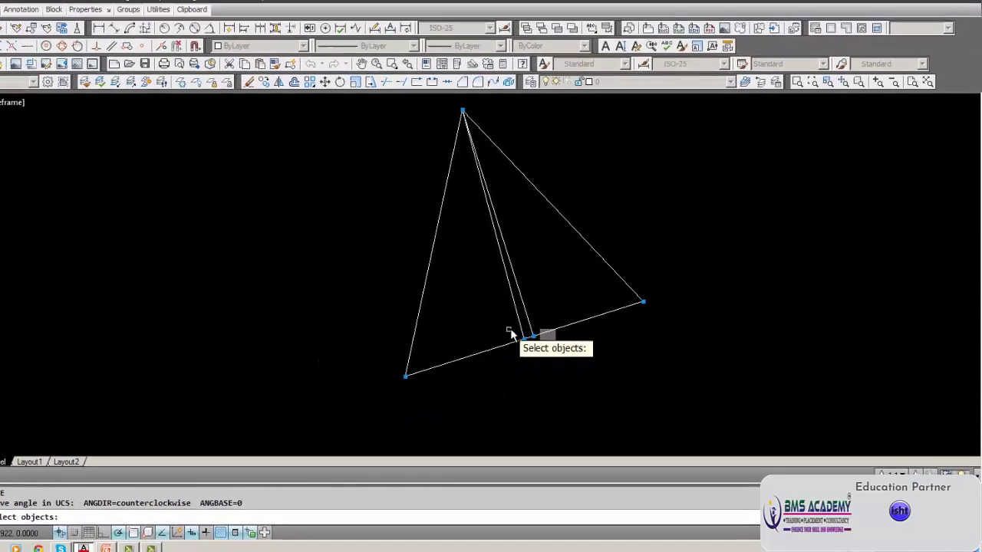
pyautogui.click(527, 328)
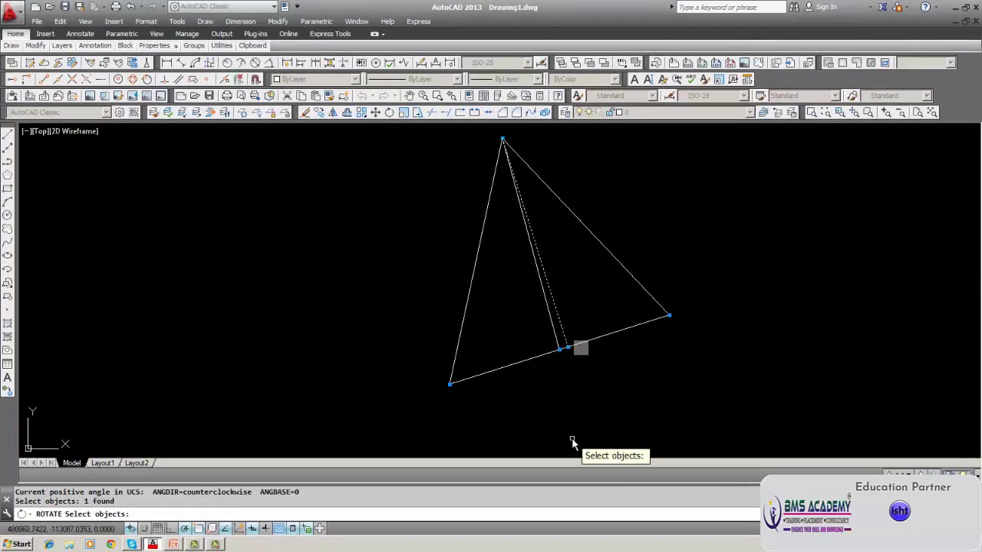
pyautogui.press('Return')
pyautogui.click(571, 348)
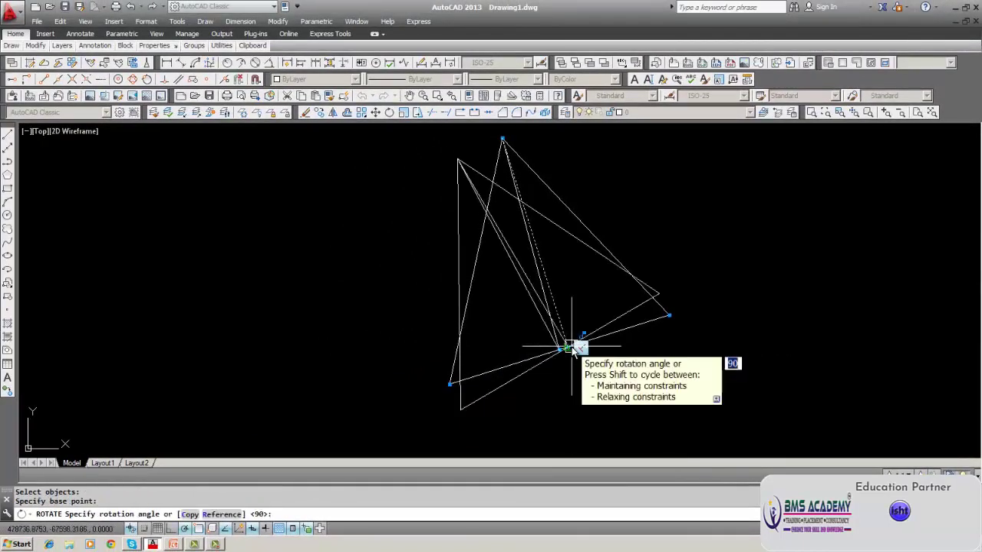
pyautogui.write('80')
pyautogui.press('Return')
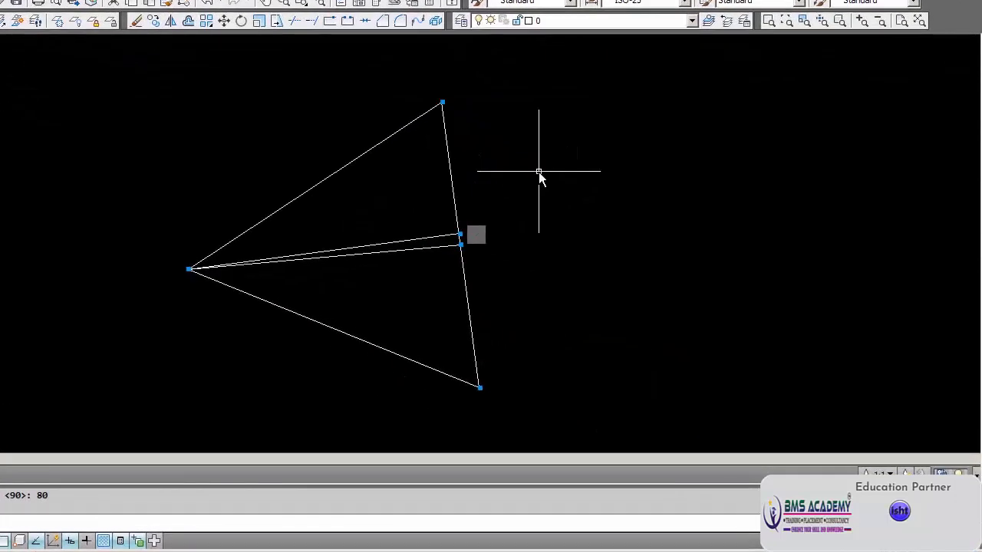
# - Erase the whole triangle together with its two inner lines
pyautogui.click(136, 20)
pyautogui.write('w')
pyautogui.press('Return')
pyautogui.click(141, 97)
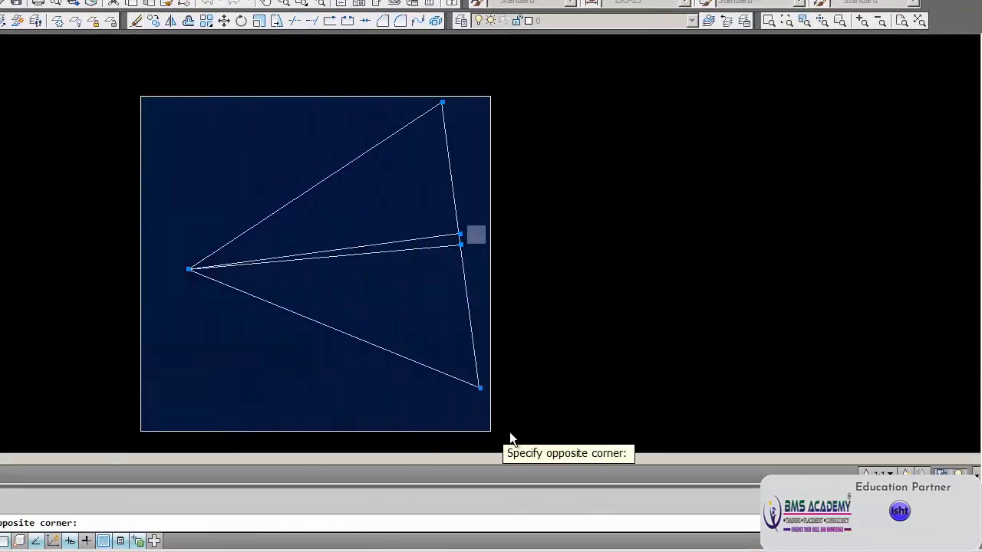
pyautogui.click(527, 420)
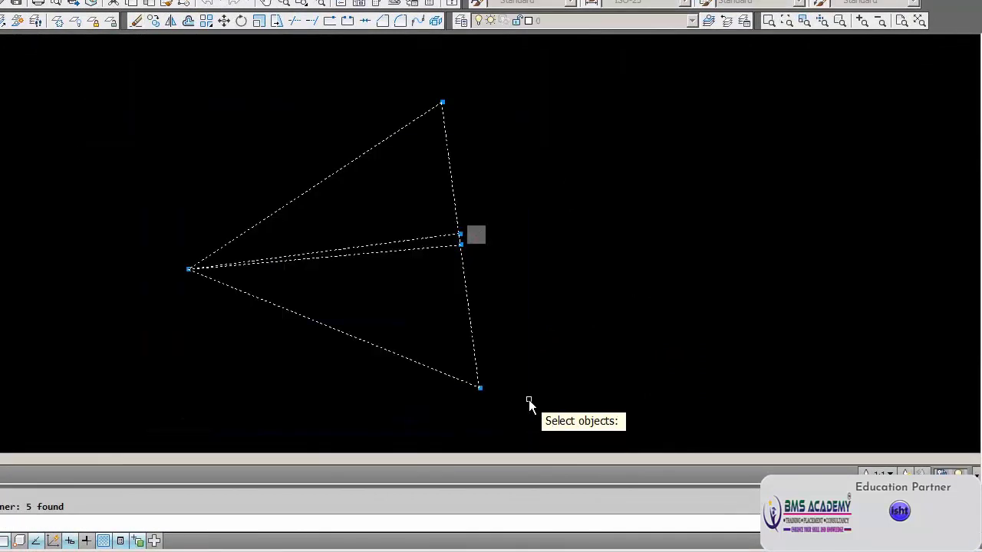
pyautogui.press('Return')
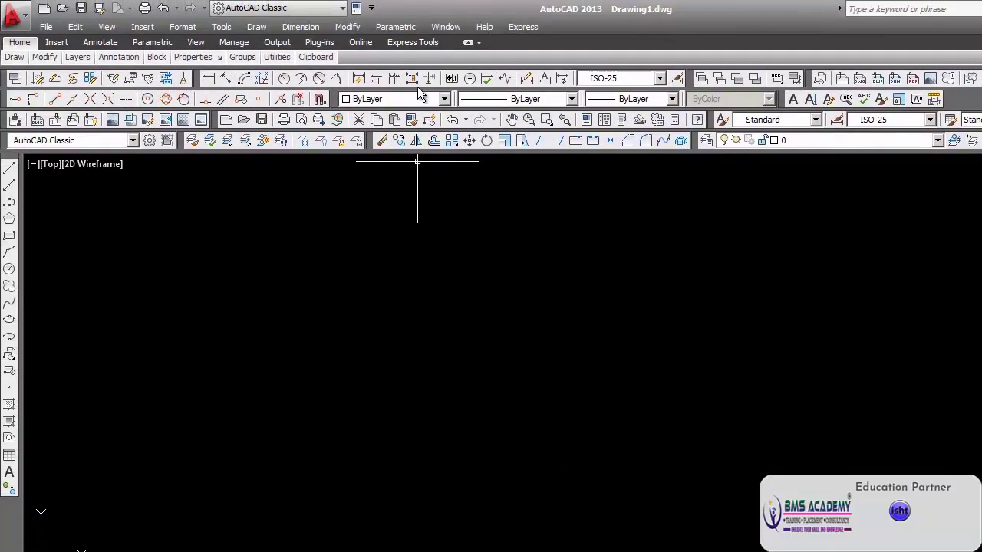
# - Draw a single line sloping down to the right across the middle of the empty drawing area
pyautogui.click(407, 28)
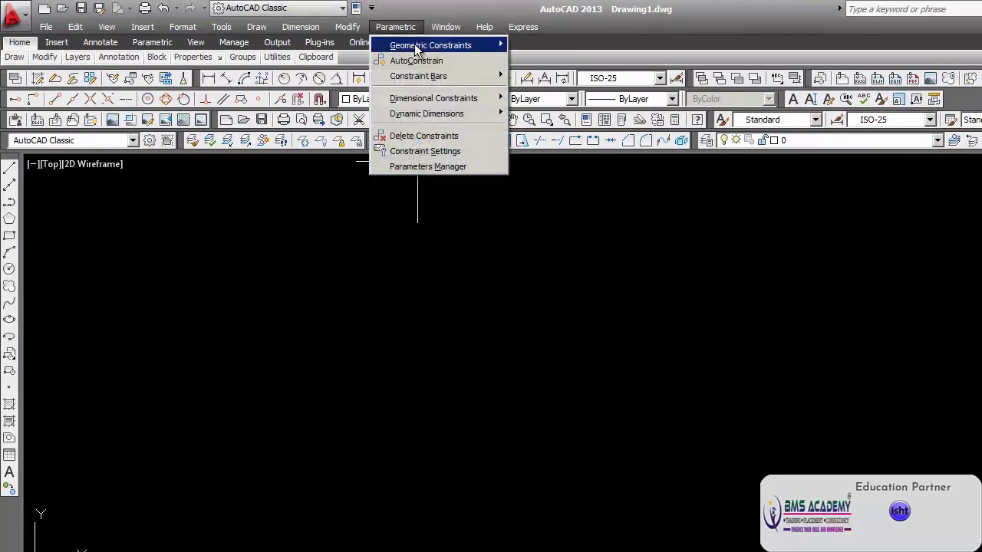
pyautogui.moveTo(453, 45)
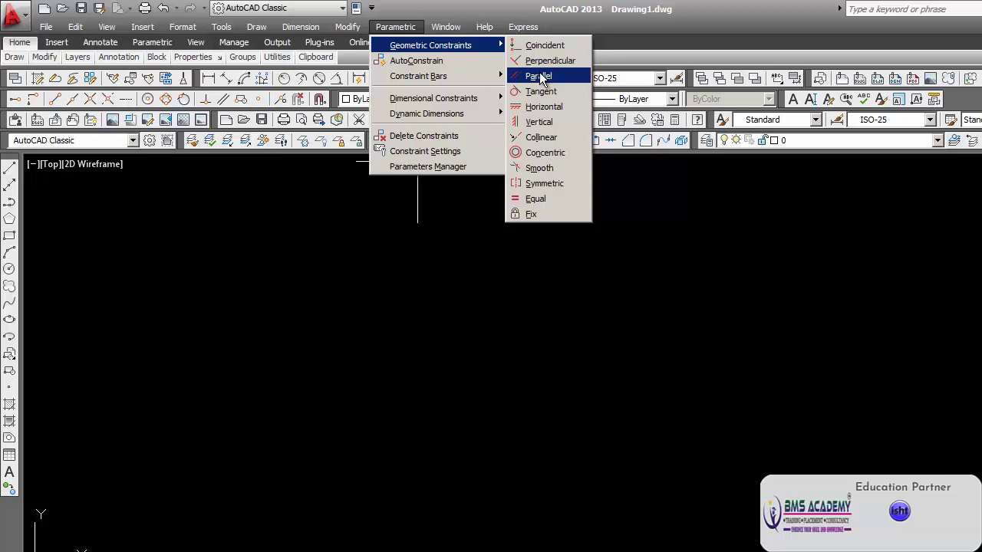
pyautogui.click(9, 168)
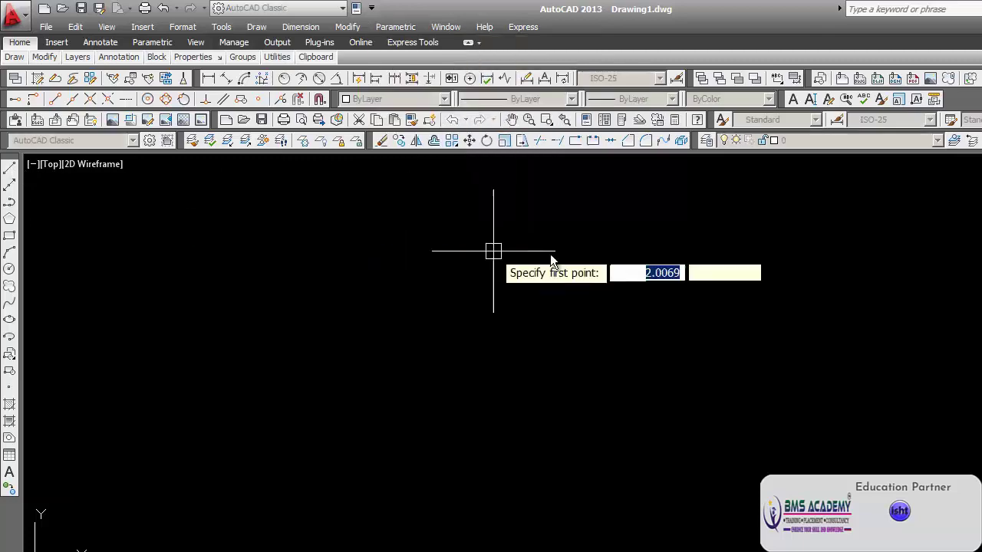
pyautogui.click(457, 251)
pyautogui.click(748, 409)
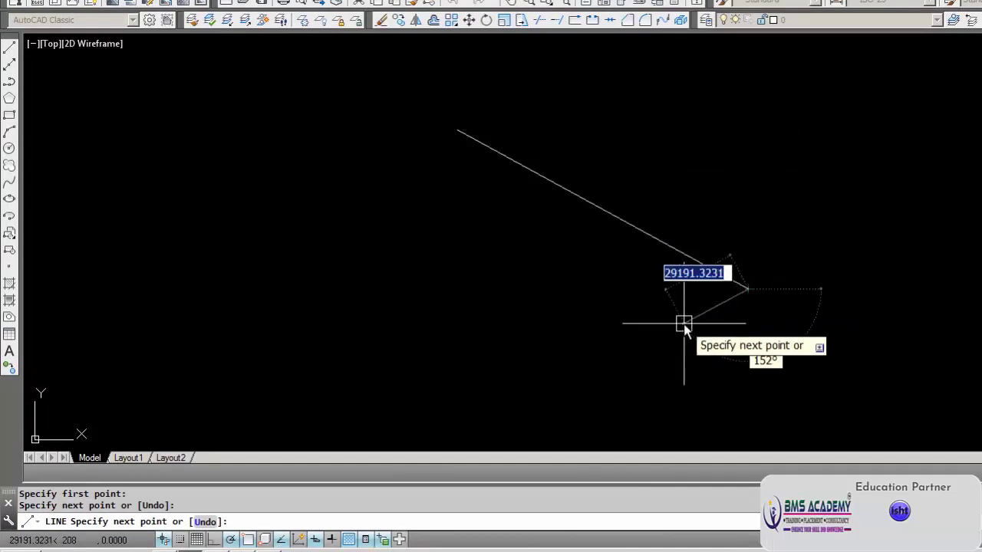
pyautogui.press('Return')
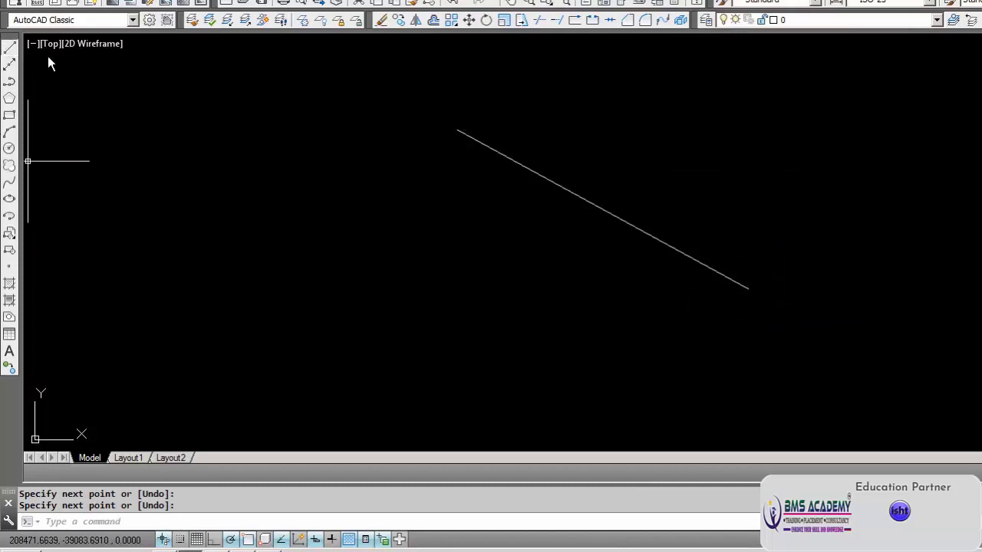
# - Draw a separate line above the first, about 136900 units long and rising to the right at about 6°
pyautogui.click(9, 47)
pyautogui.click(548, 82)
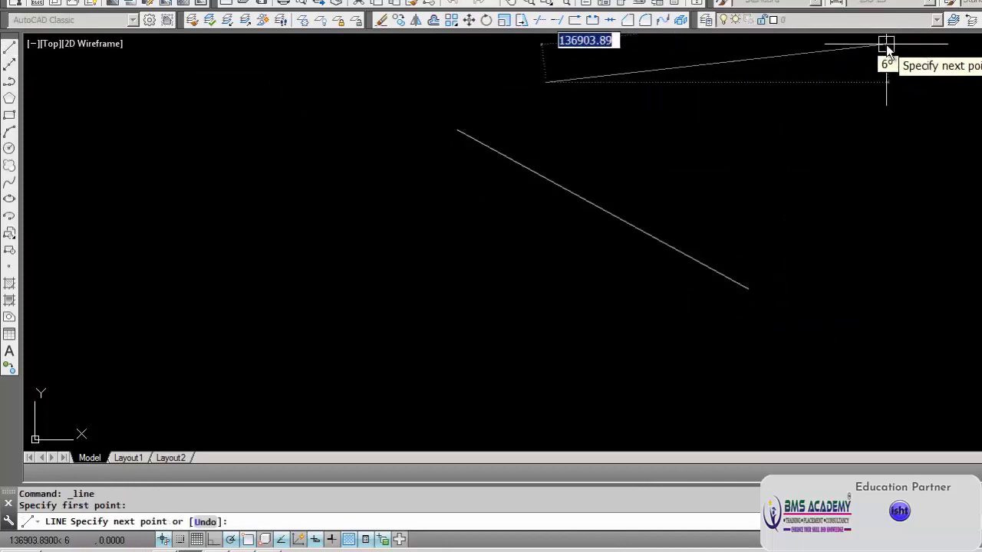
pyautogui.click(892, 98)
pyautogui.press('Return')
pyautogui.moveTo(869, 113)
pyautogui.mouseDown(button='middle')
pyautogui.moveTo(744, 251)
pyautogui.moveTo(751, 217)
pyautogui.mouseUp(button='middle')
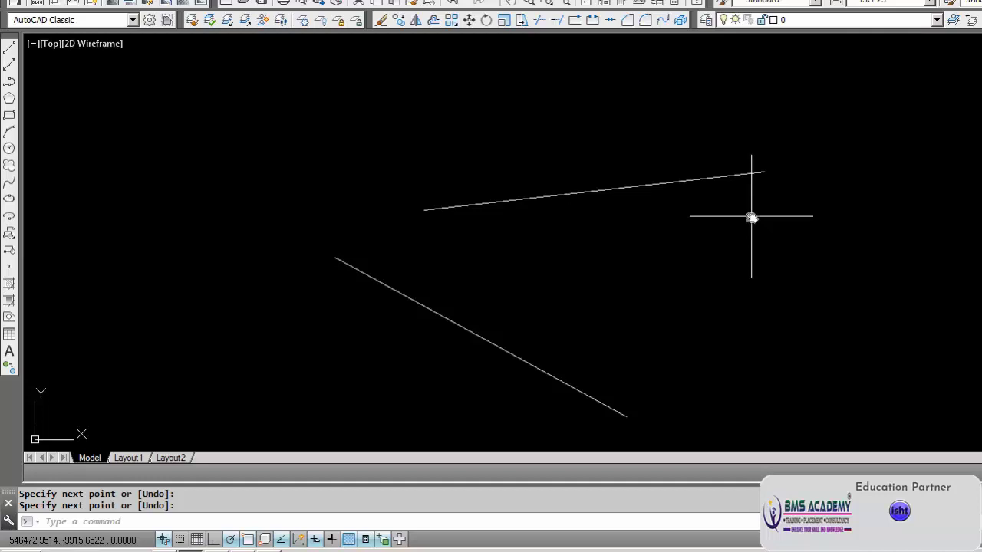
# - Draw a horizontal line about 142174 units long above the other two, continued by a short segment sloping down from its right end
pyautogui.click(9, 46)
pyautogui.click(266, 110)
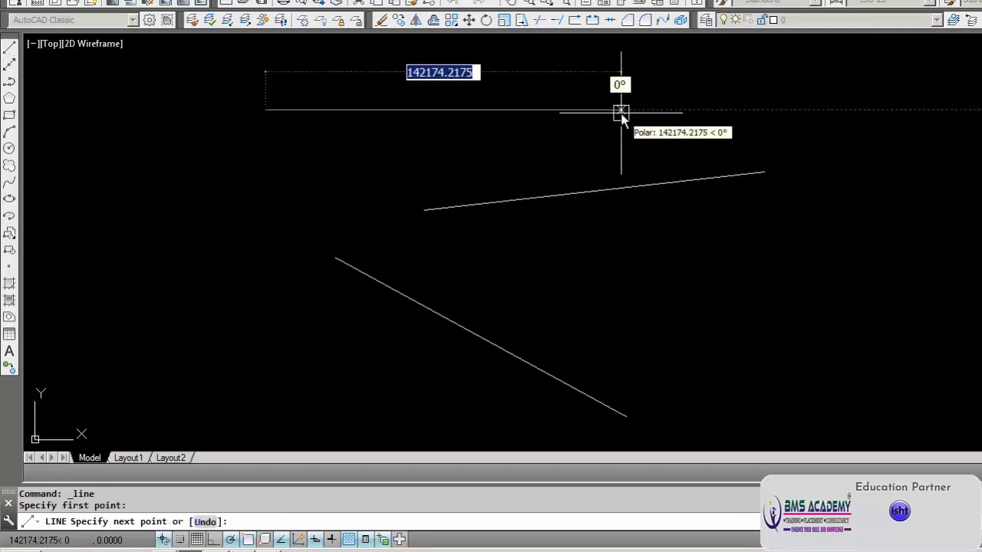
pyautogui.click(619, 110)
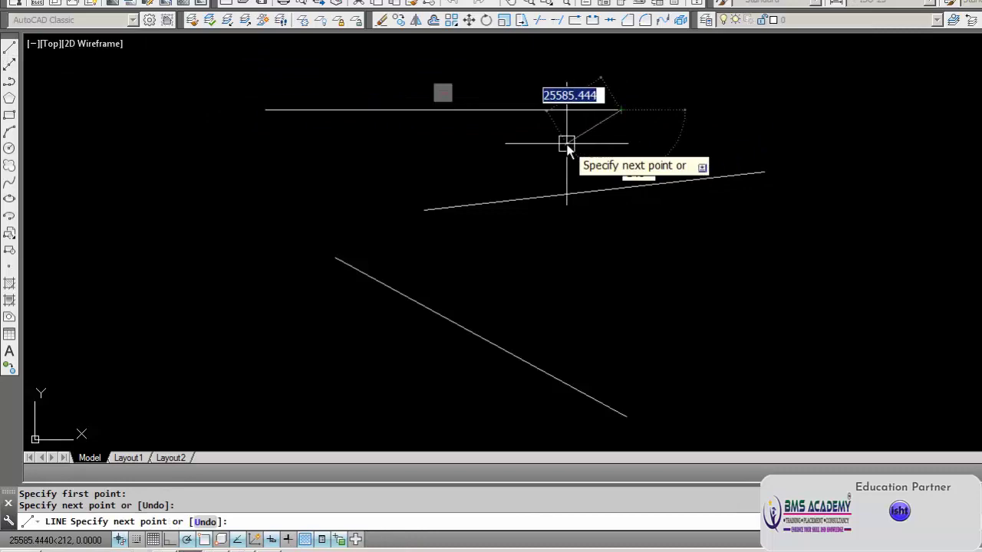
pyautogui.click(685, 126)
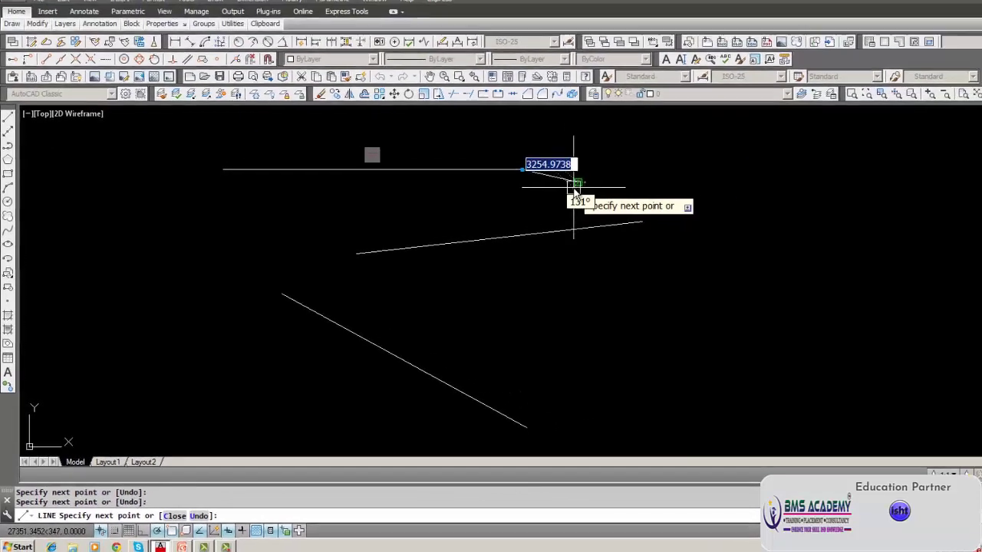
pyautogui.click(685, 126)
pyautogui.press('Escape')
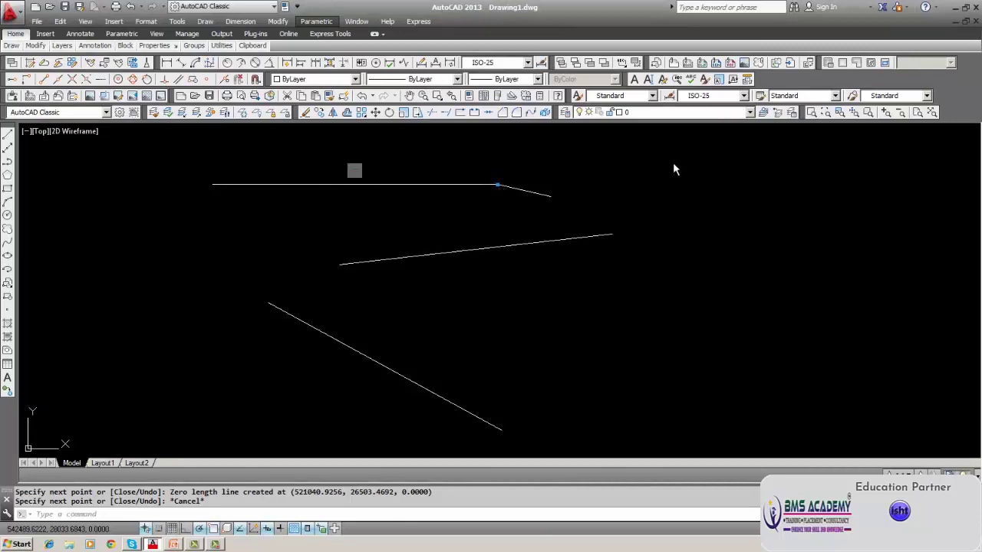
# - Erase the horizontal line and its short attached segment
pyautogui.click(304, 112)
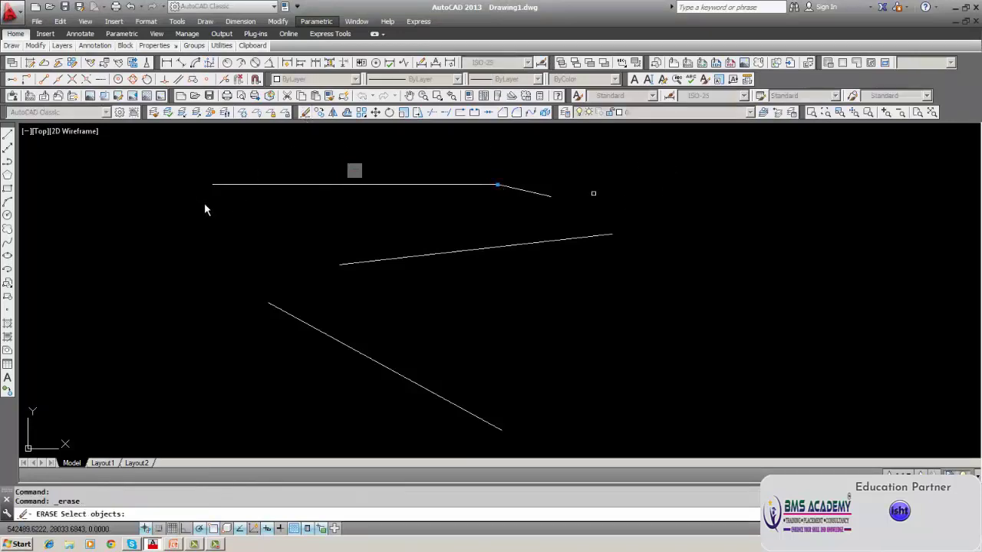
pyautogui.click(204, 163)
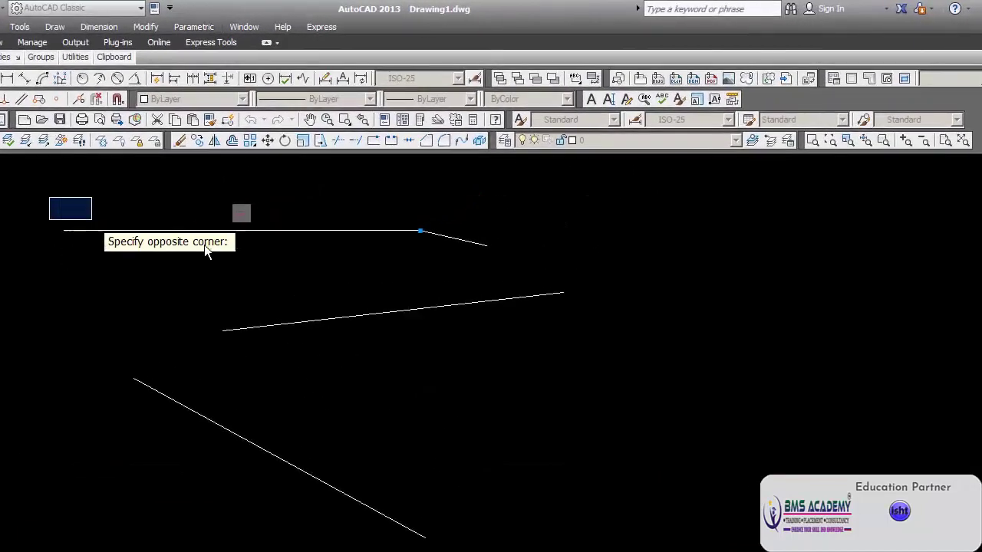
pyautogui.click(574, 257)
pyautogui.press('Return')
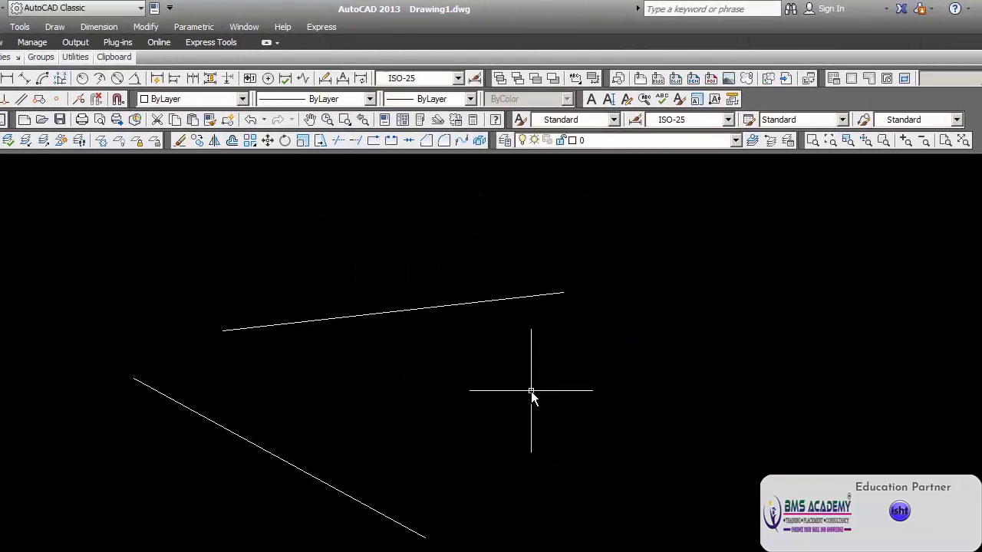
# - Apply a Perpendicular constraint with the lower sloping line as first object and the upper line as second
pyautogui.click(195, 31)
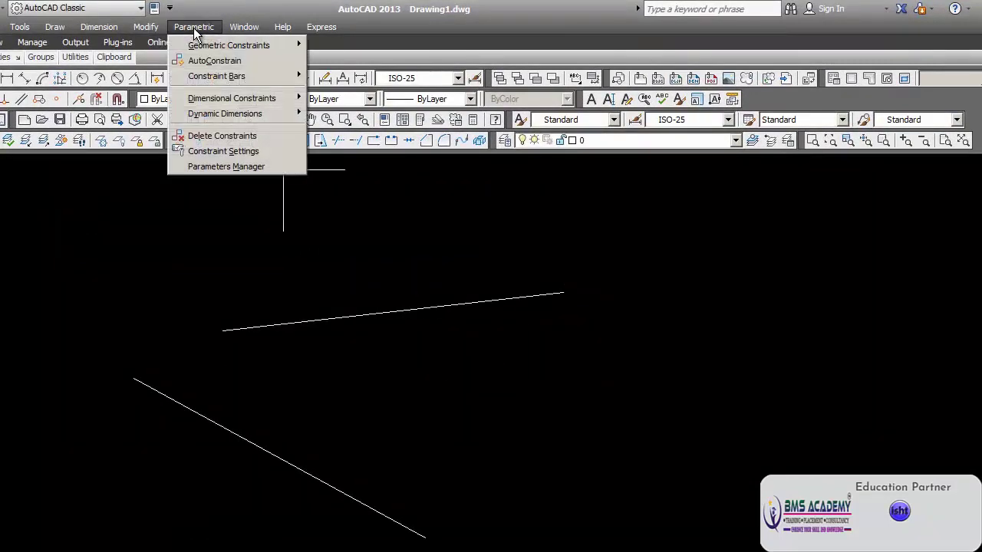
pyautogui.moveTo(195, 46)
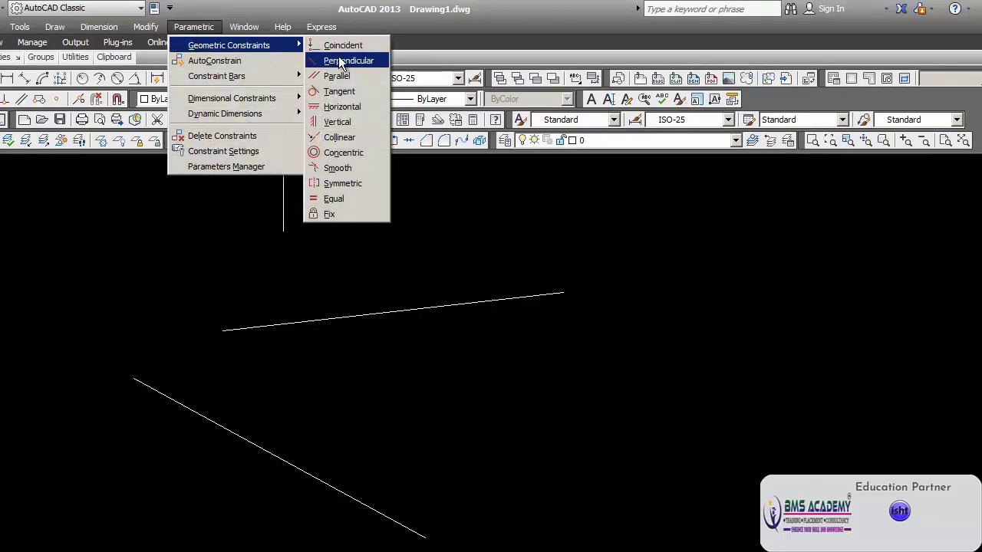
pyautogui.click(338, 61)
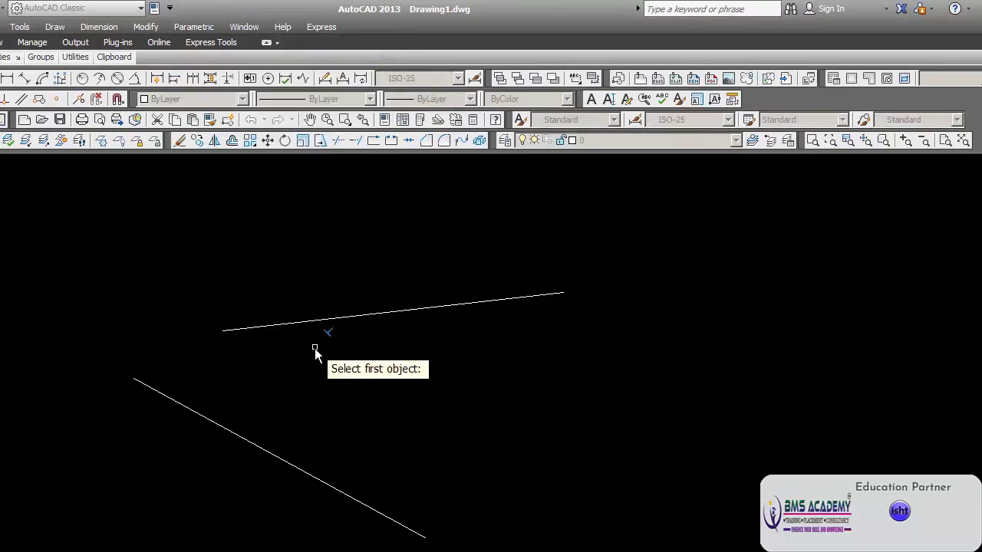
pyautogui.click(261, 450)
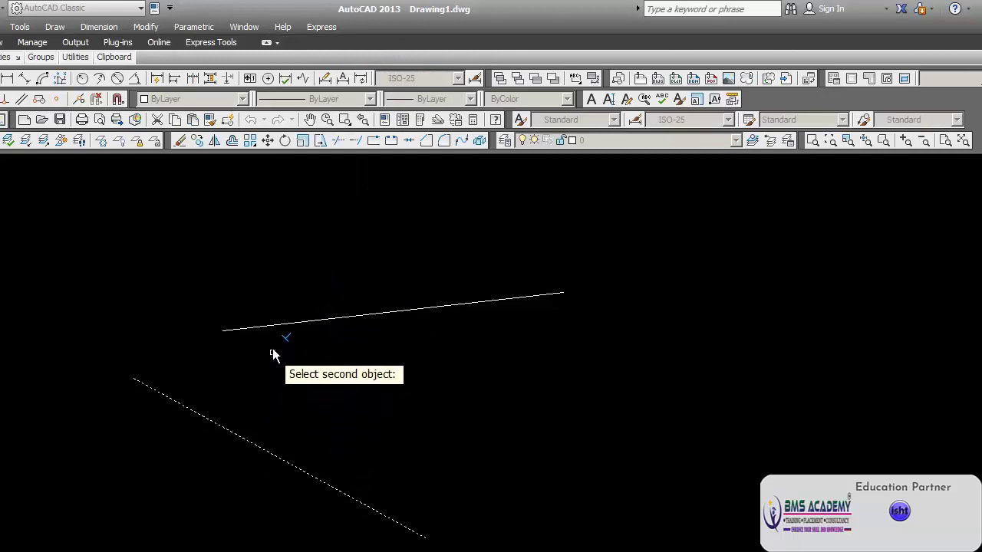
pyautogui.click(273, 326)
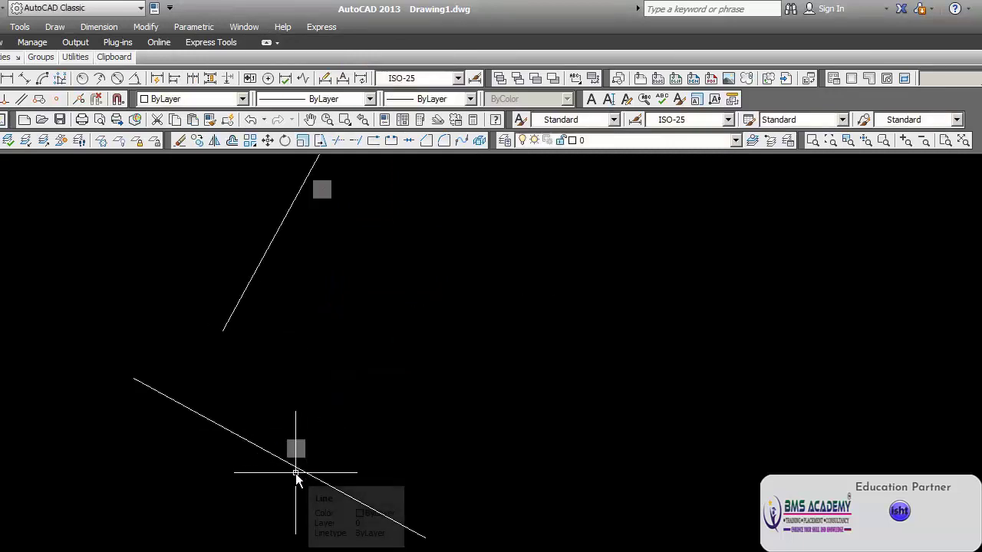
pyautogui.moveTo(274, 316); pyautogui.dragTo(270, 329, button='middle')
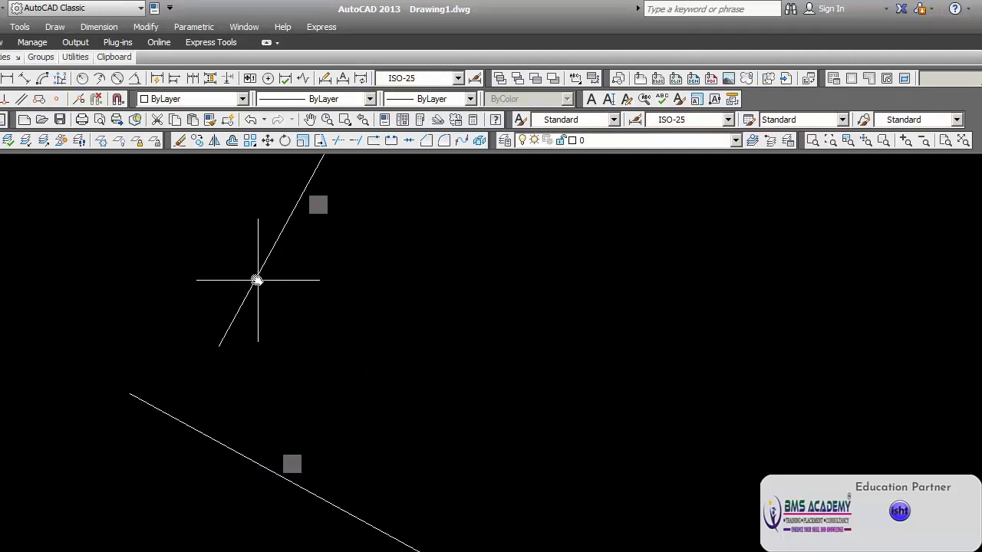
# - Apply a Coincident constraint joining the upper line's lower endpoint to the lower line's upper-left endpoint
pyautogui.click(195, 28)
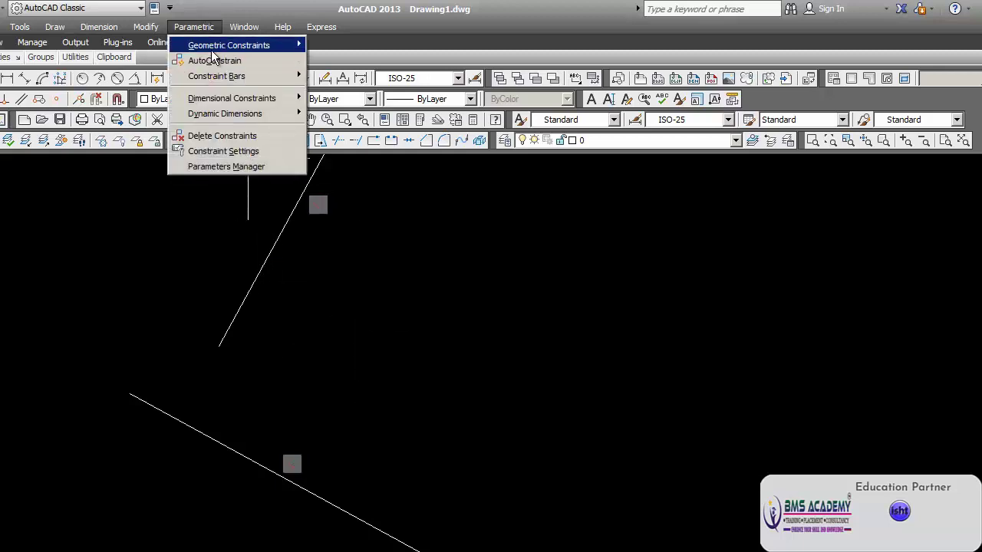
pyautogui.moveTo(215, 46)
pyautogui.click(330, 47)
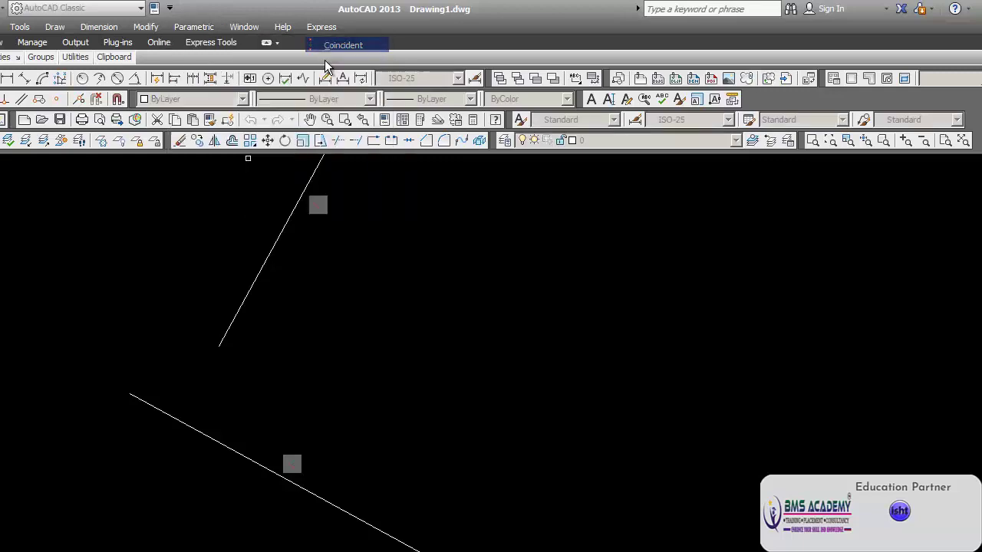
pyautogui.click(223, 342)
pyautogui.click(180, 422)
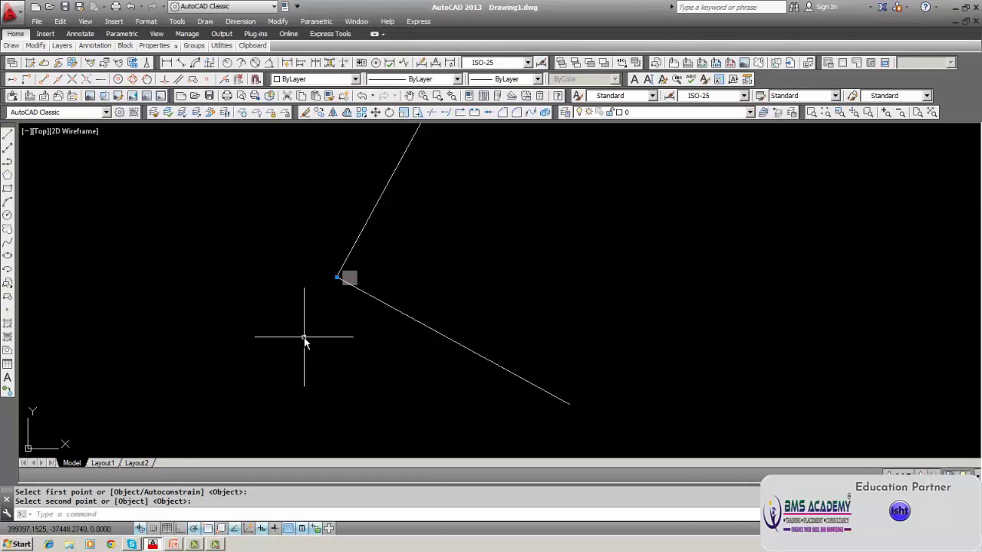
# - Try to apply a Parallel constraint with the upper line as first object and the lower line as second
pyautogui.moveTo(305, 342); pyautogui.dragTo(300, 360, button='middle')
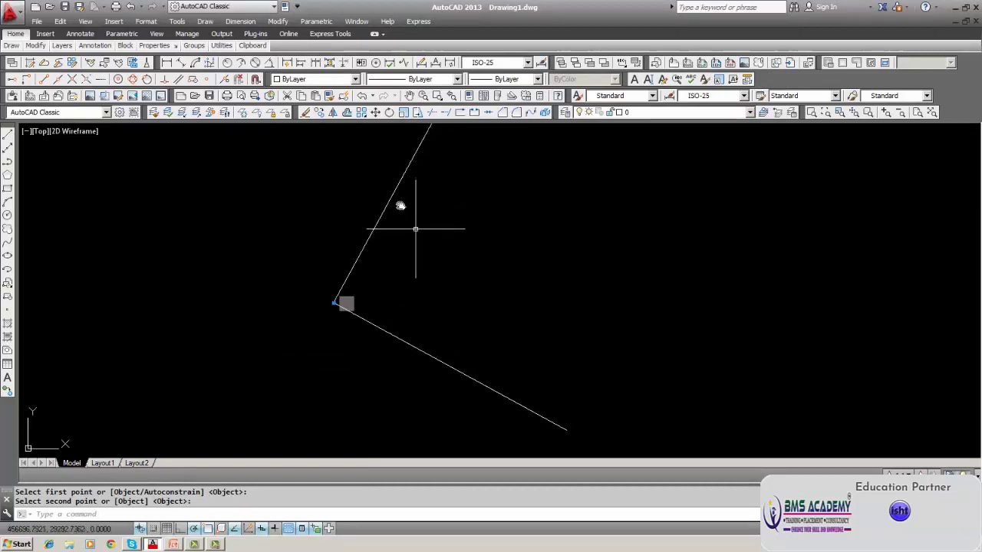
pyautogui.moveTo(342, 201)
pyautogui.mouseDown(button='middle')
pyautogui.moveTo(329, 267)
pyautogui.moveTo(333, 169)
pyautogui.mouseUp(button='middle')
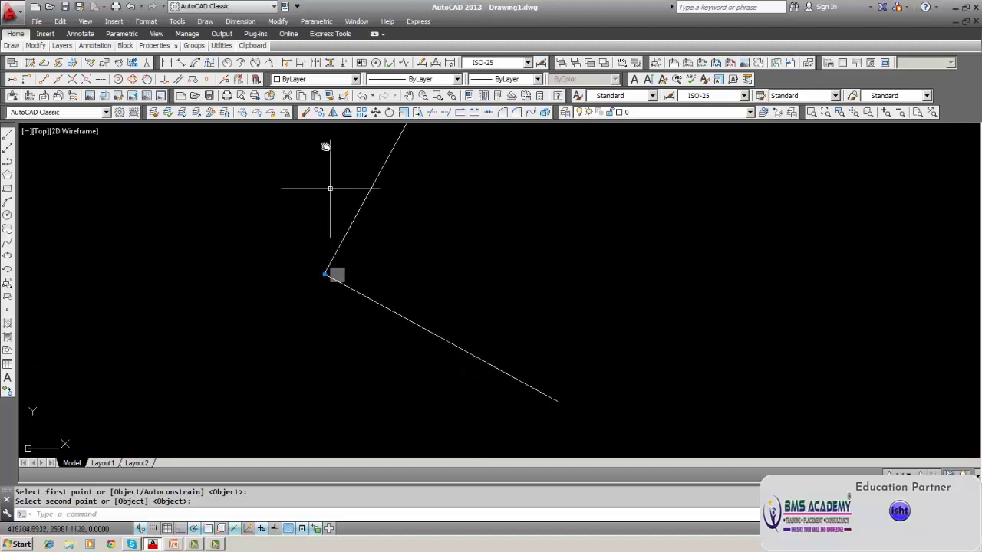
pyautogui.click(323, 23)
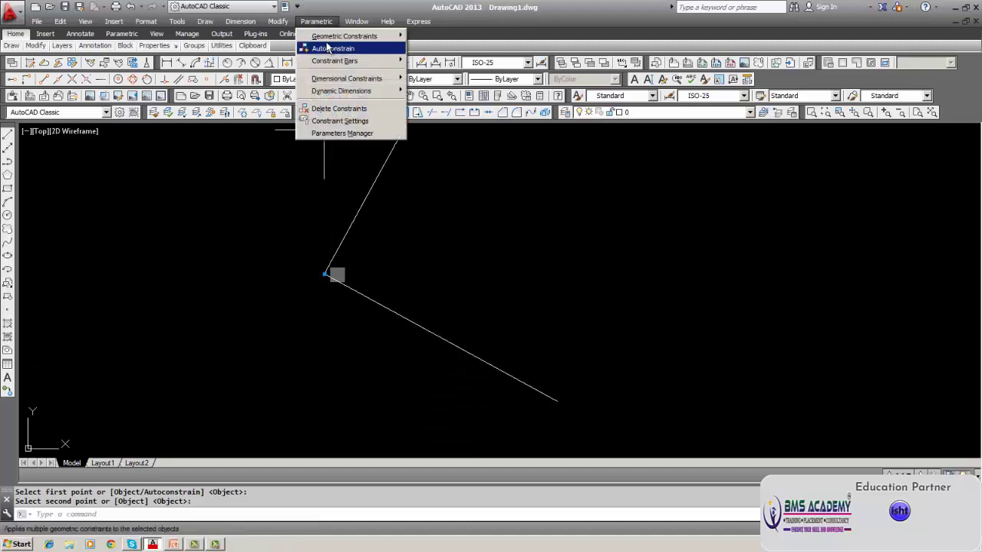
pyautogui.moveTo(397, 36)
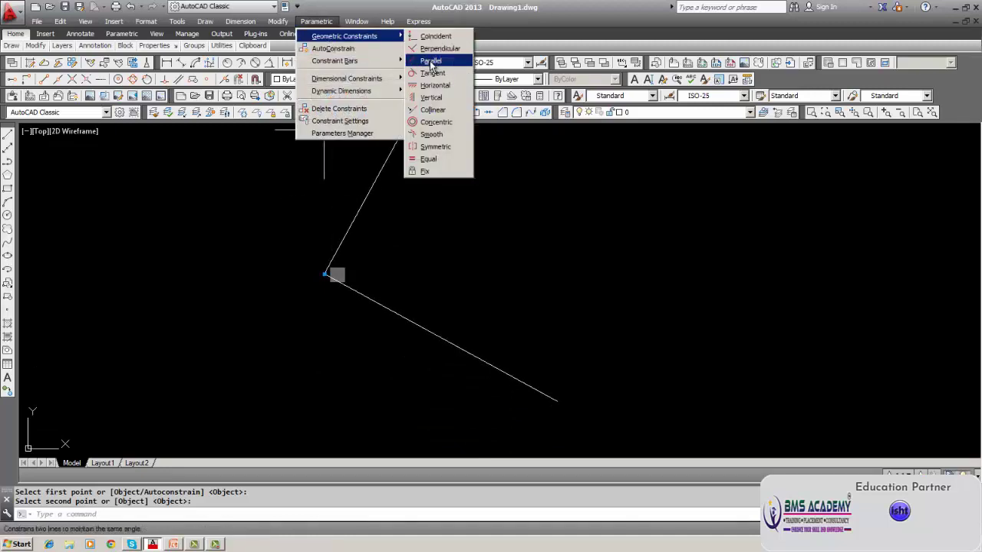
pyautogui.click(428, 61)
pyautogui.click(365, 209)
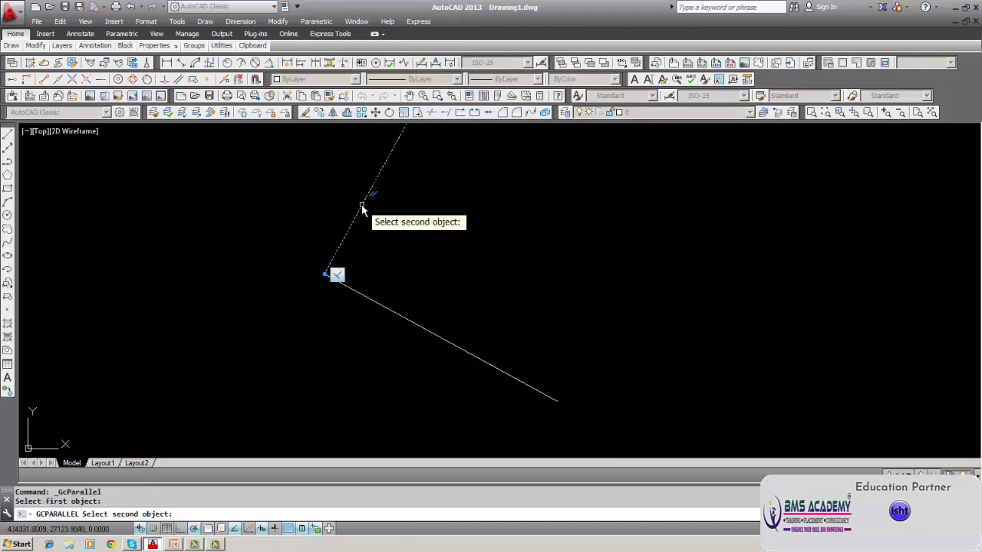
pyautogui.click(362, 299)
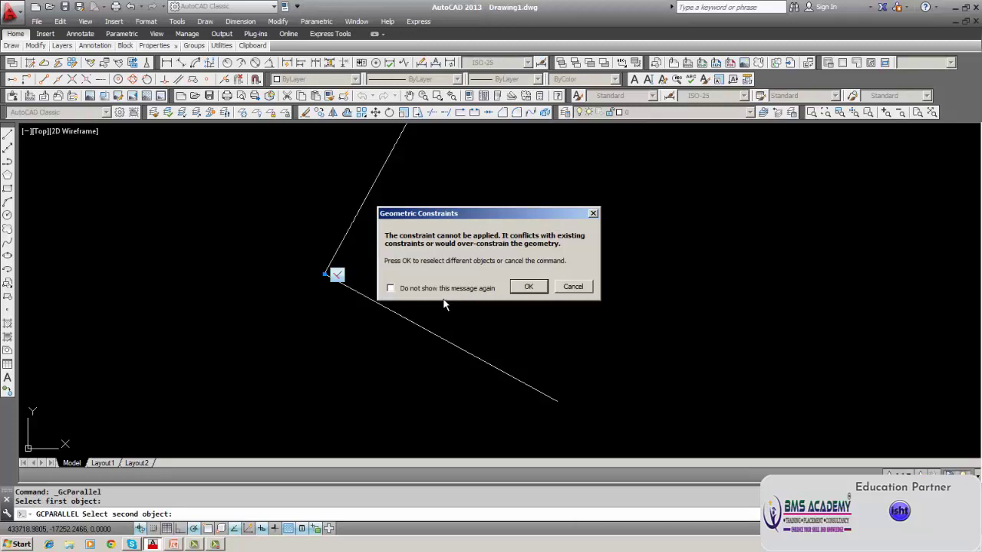
pyautogui.click(536, 288)
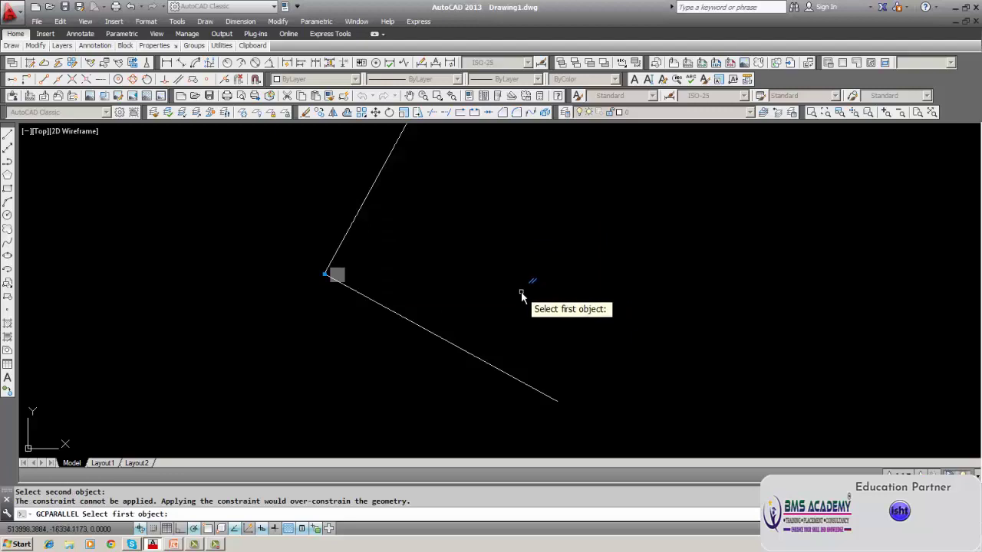
pyautogui.press('Escape')
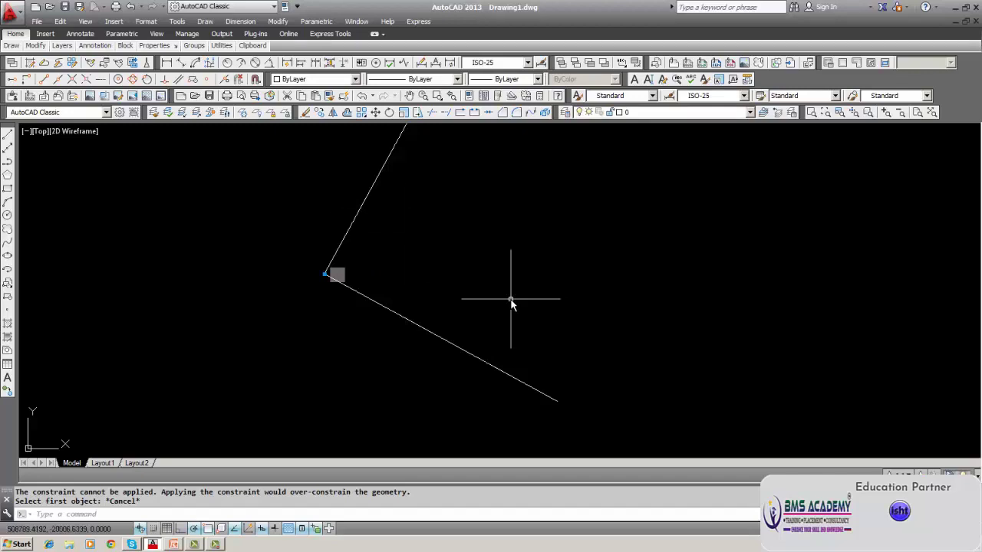
# - Zoom the drawing to its extents
pyautogui.scroll(-2, 510, 298)
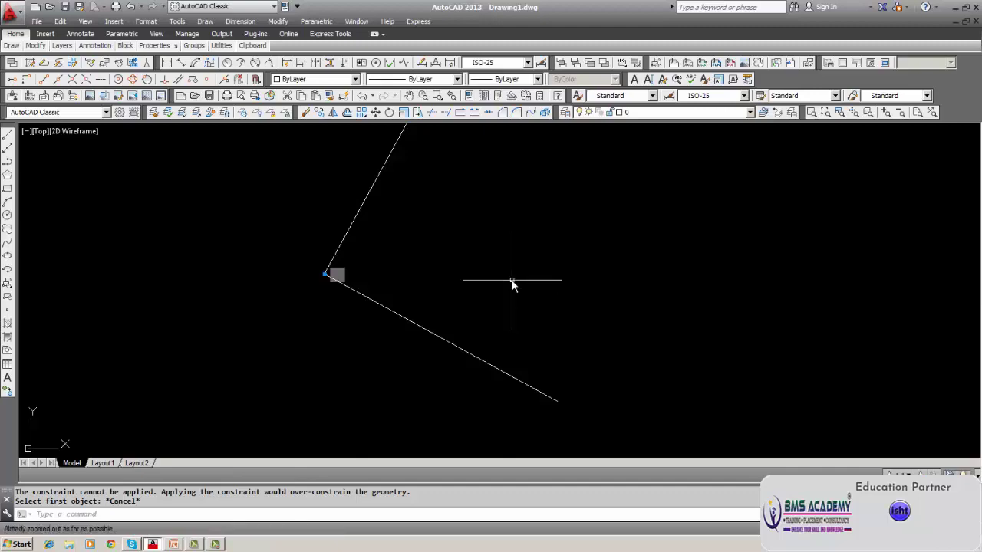
pyautogui.moveTo(510, 298); pyautogui.dragTo(508, 338, button='middle')
pyautogui.scroll(-1, 509, 338)
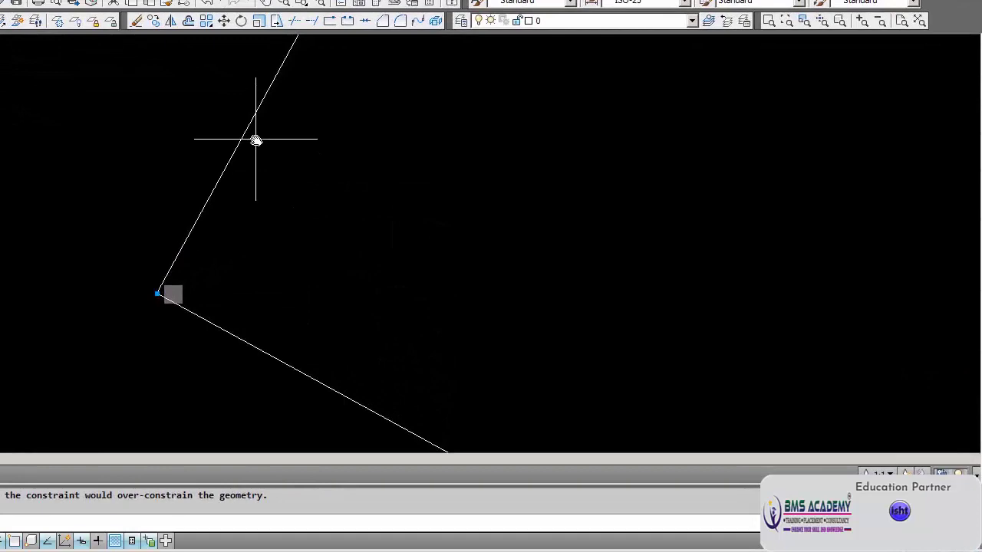
pyautogui.write('zoom')
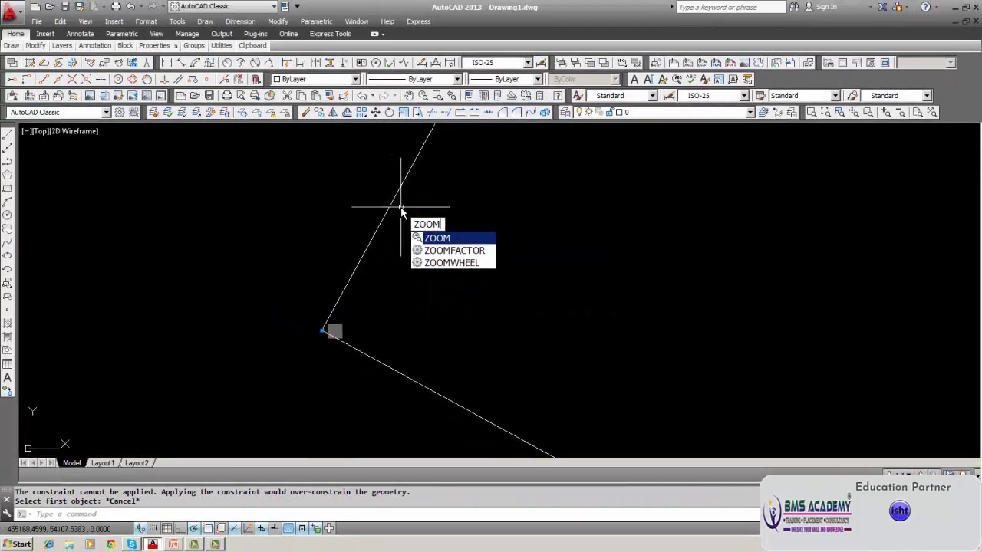
pyautogui.press('Return')
pyautogui.write('e')
pyautogui.press('Return')
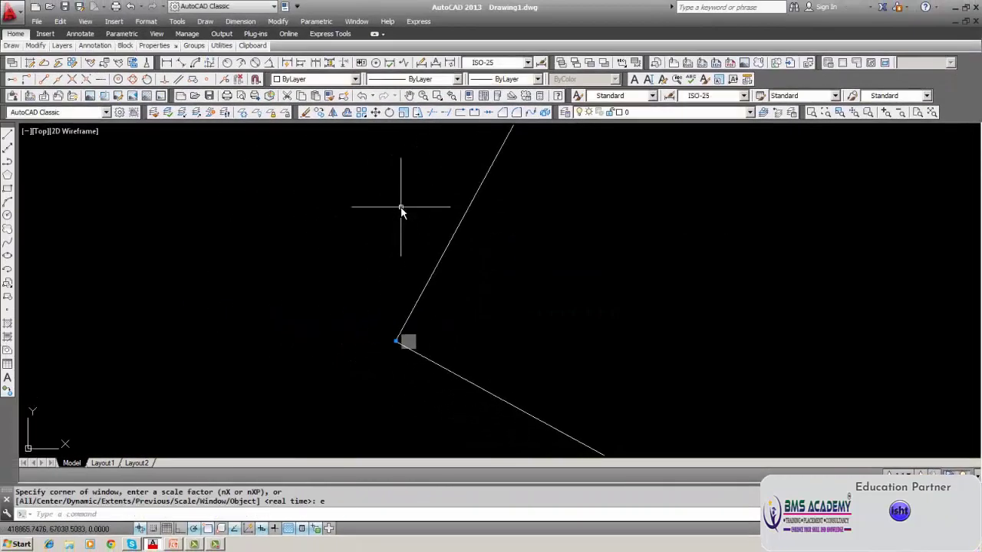
pyautogui.press('Escape')
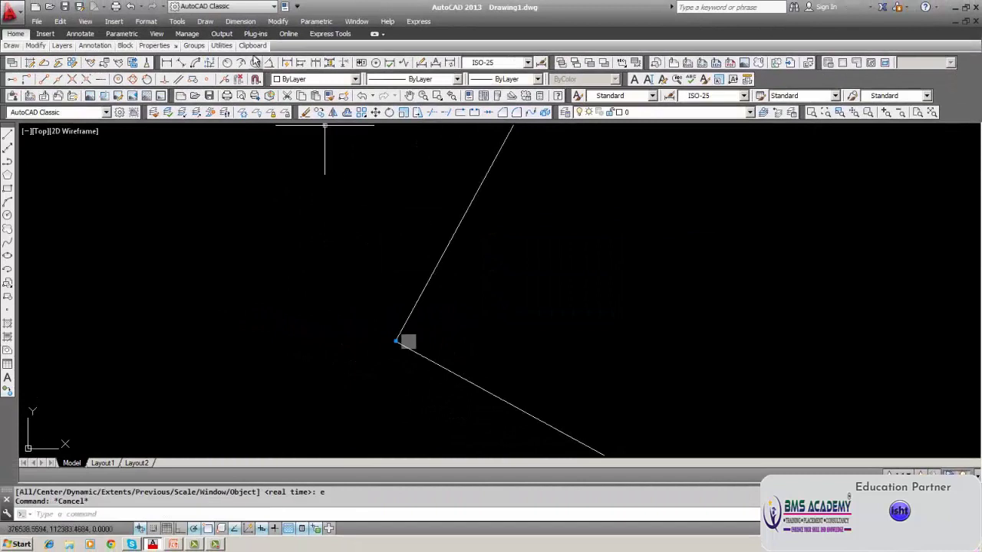
# - Delete all constraints from both the upper and the lower line
pyautogui.click(318, 27)
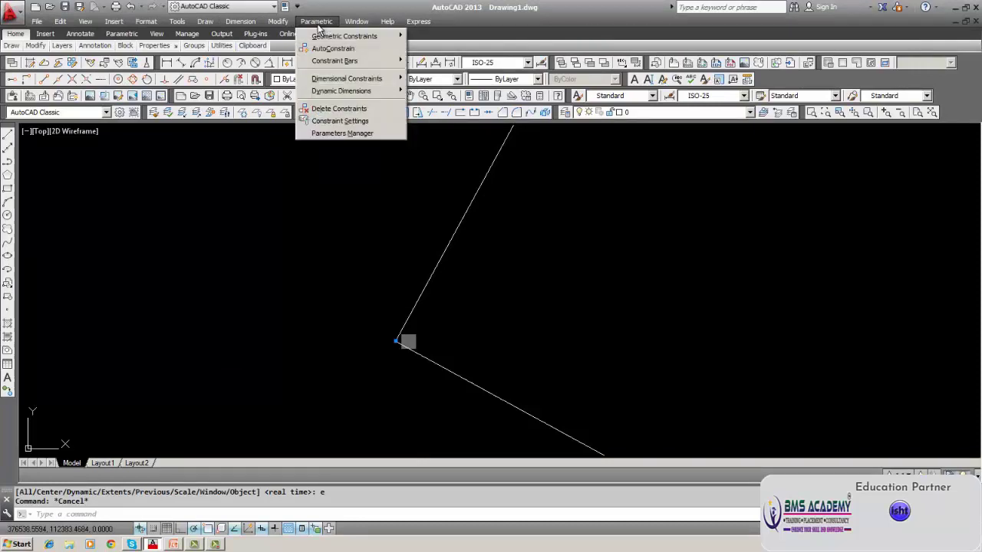
pyautogui.click(326, 108)
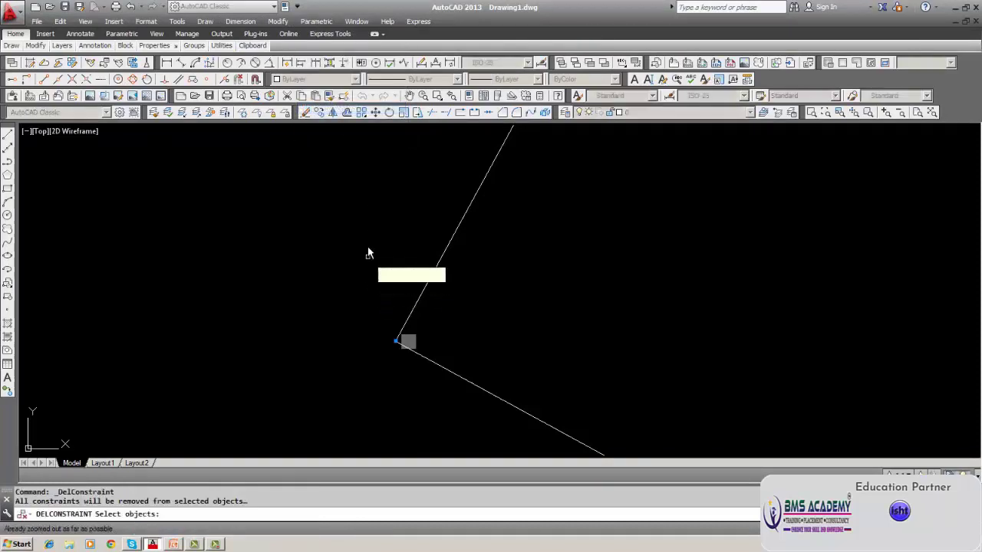
pyautogui.click(454, 237)
pyautogui.click(445, 374)
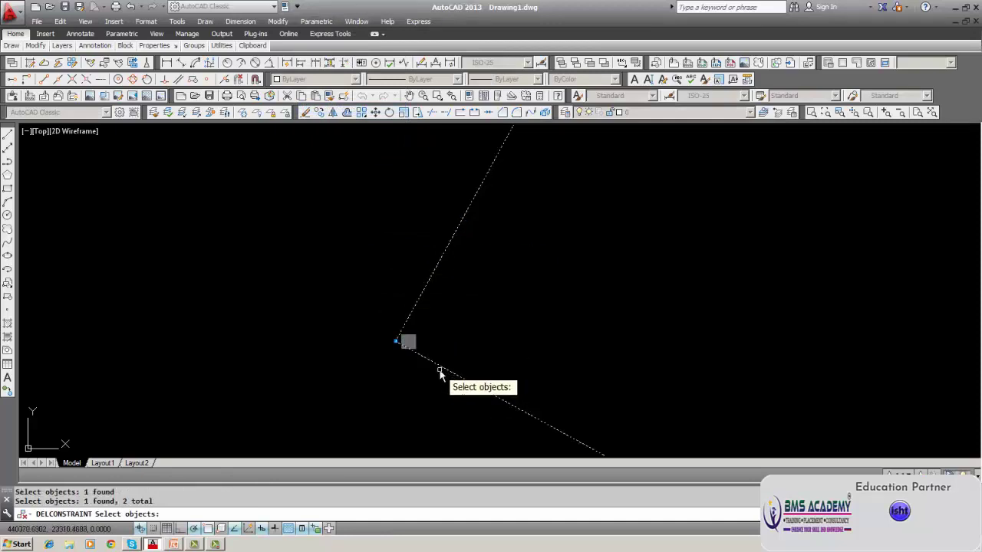
pyautogui.press('Return')
pyautogui.scroll(5, 394, 372)
pyautogui.scroll(-5, 394, 372)
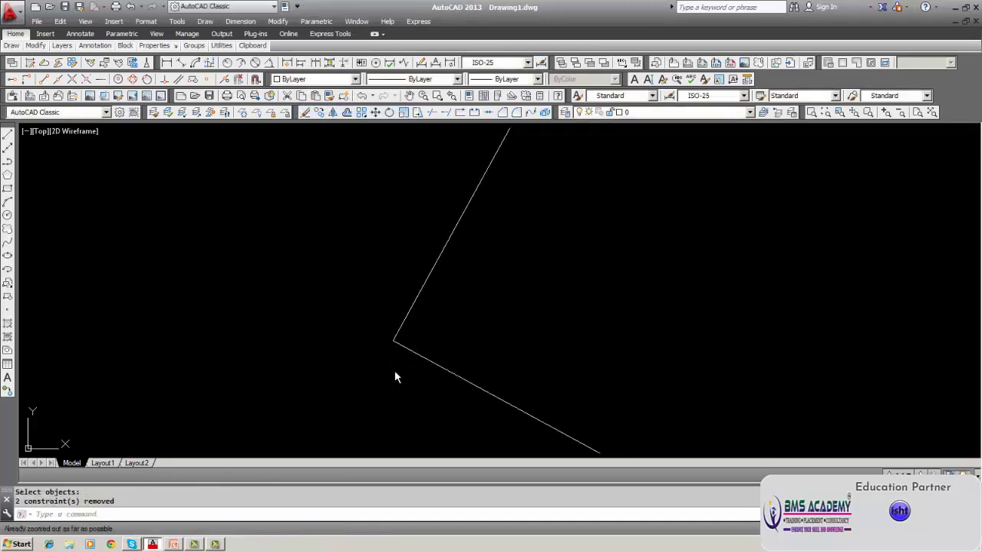
pyautogui.moveTo(395, 376)
pyautogui.mouseDown(button='middle')
pyautogui.moveTo(357, 366)
pyautogui.moveTo(341, 394)
pyautogui.moveTo(348, 369)
pyautogui.mouseUp(button='middle')
pyautogui.scroll(-1, 349, 369)
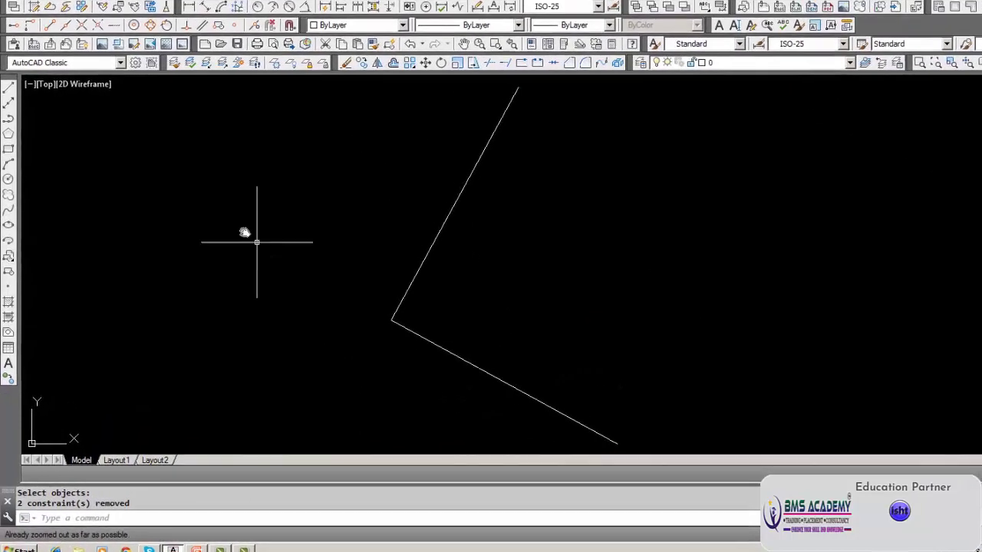
pyautogui.press('Escape')
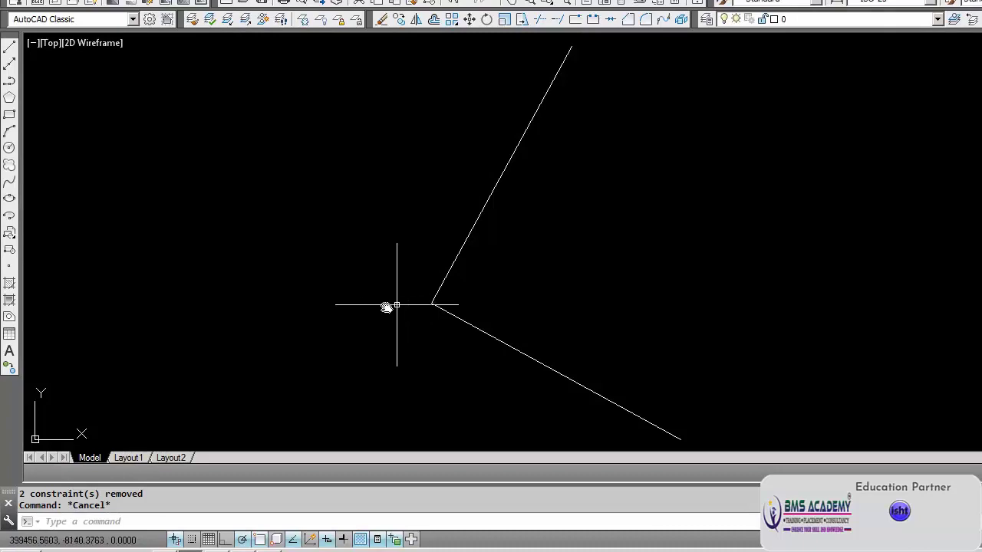
pyautogui.write('ROatte')
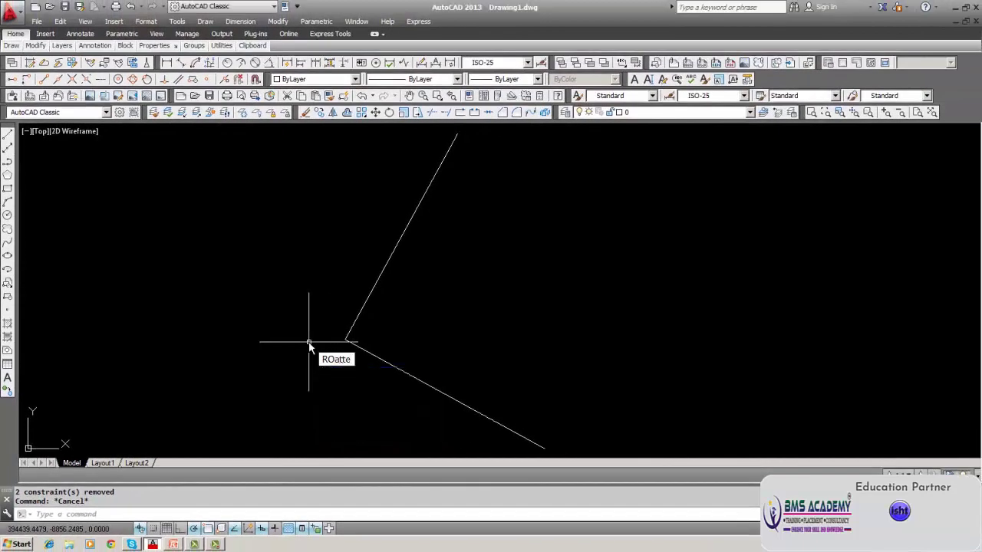
pyautogui.press('BackSpace')
pyautogui.write('TAE')
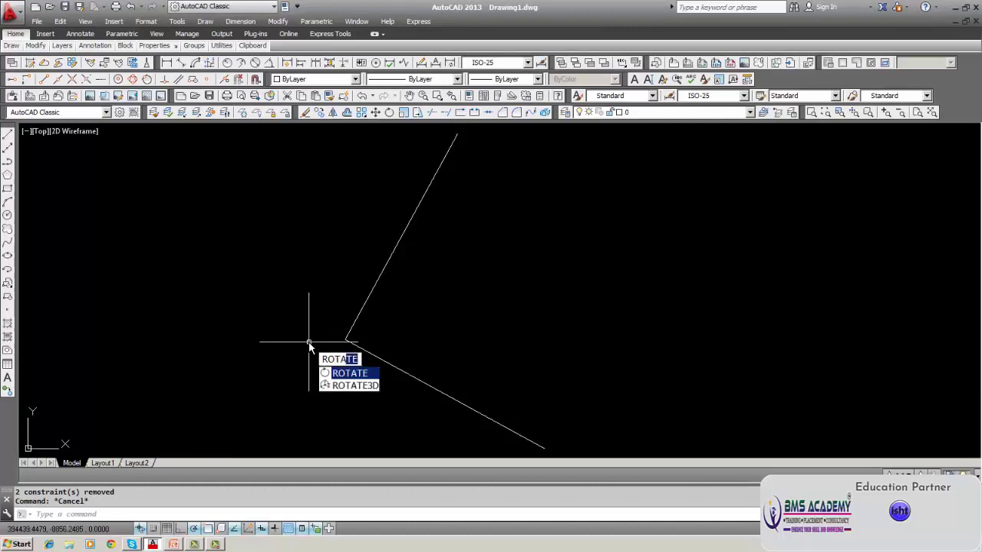
pyautogui.press('Return')
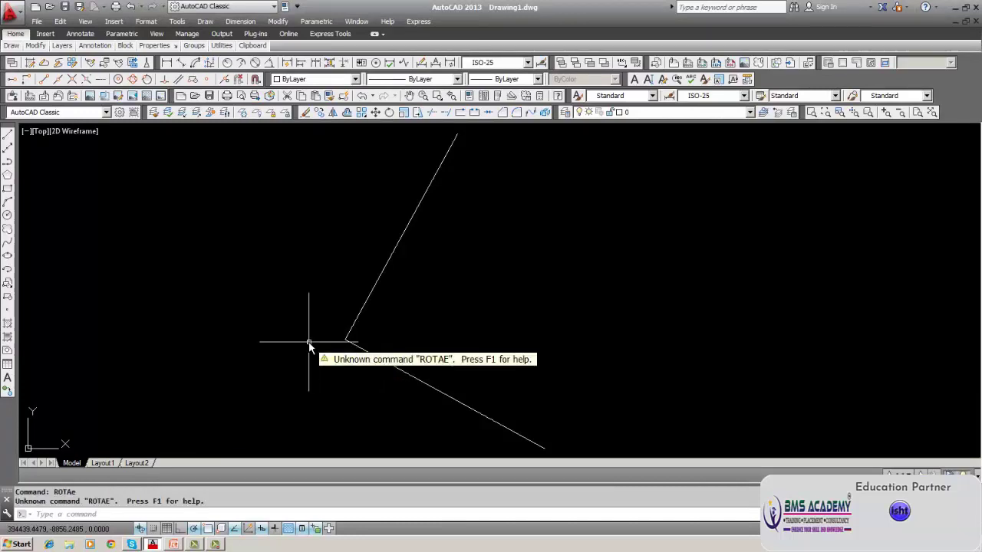
pyautogui.write('rotate')
pyautogui.press('Return')
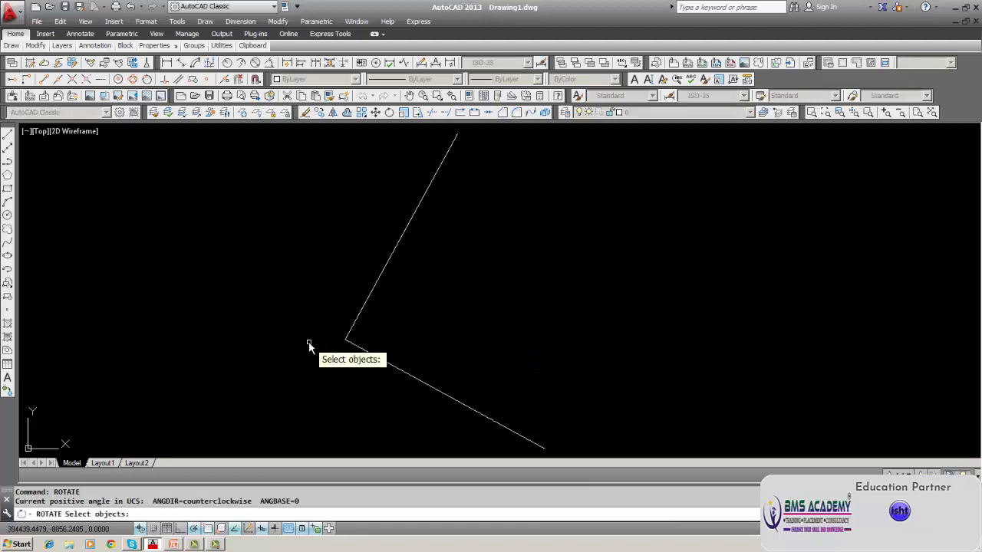
pyautogui.click(354, 324)
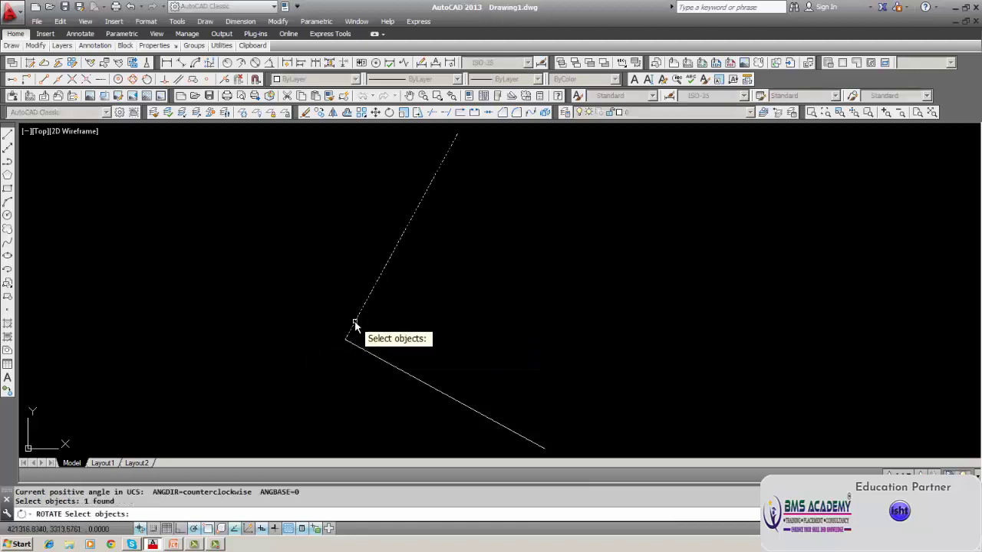
pyautogui.press('Return')
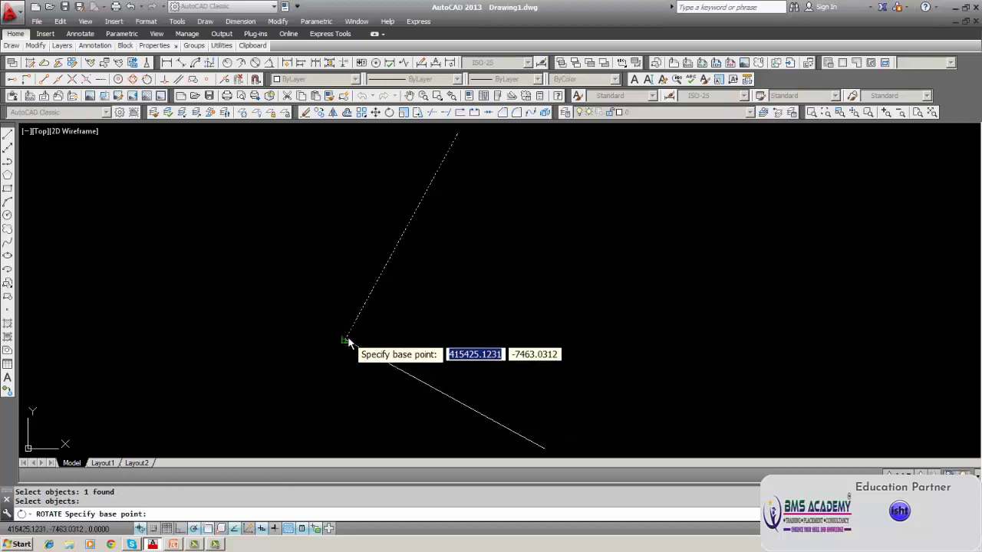
pyautogui.click(347, 337)
pyautogui.press('Escape')
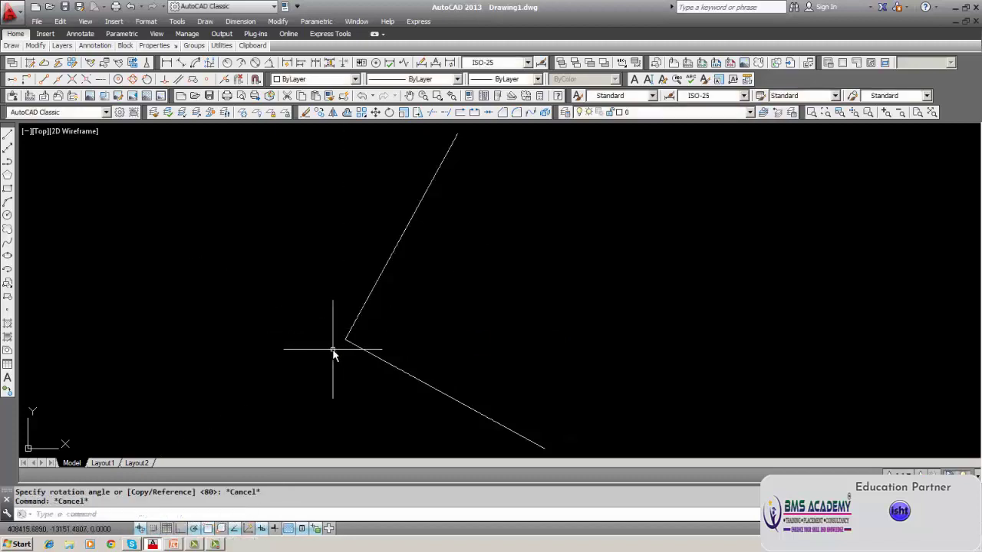
# - Move the upper line up and to the right so it separates from the lower line's endpoint
pyautogui.scroll(-1, 334, 355)
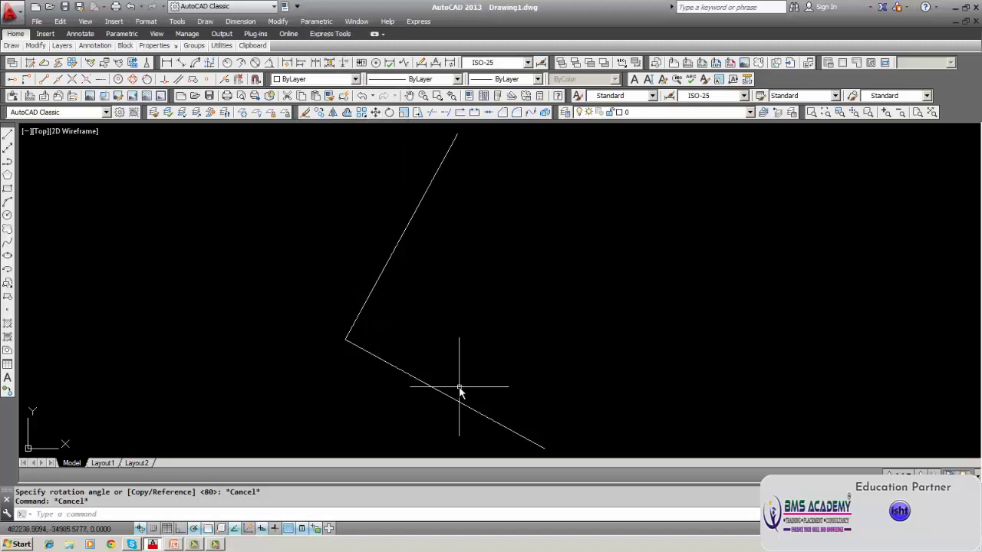
pyautogui.moveTo(461, 324); pyautogui.dragTo(439, 345, button='middle')
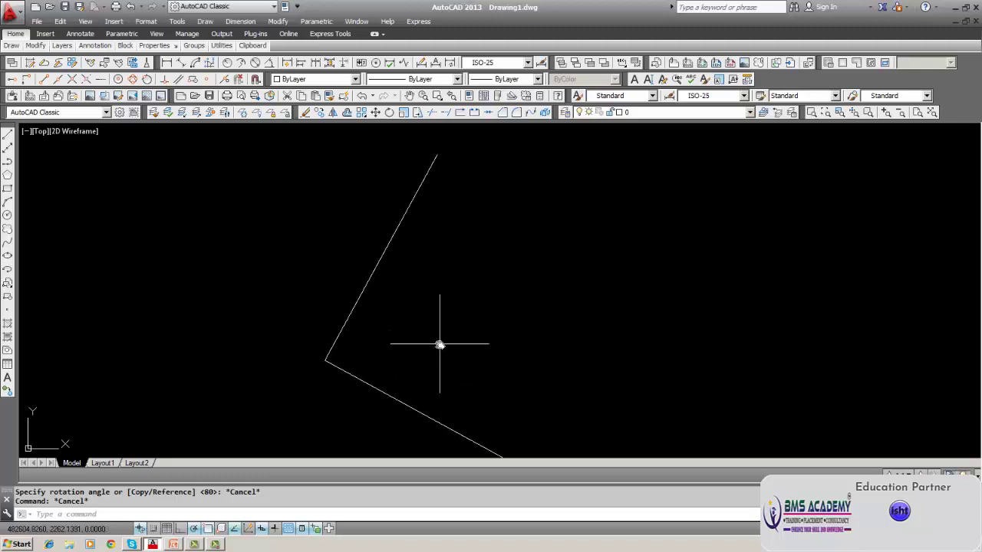
pyautogui.press('Return')
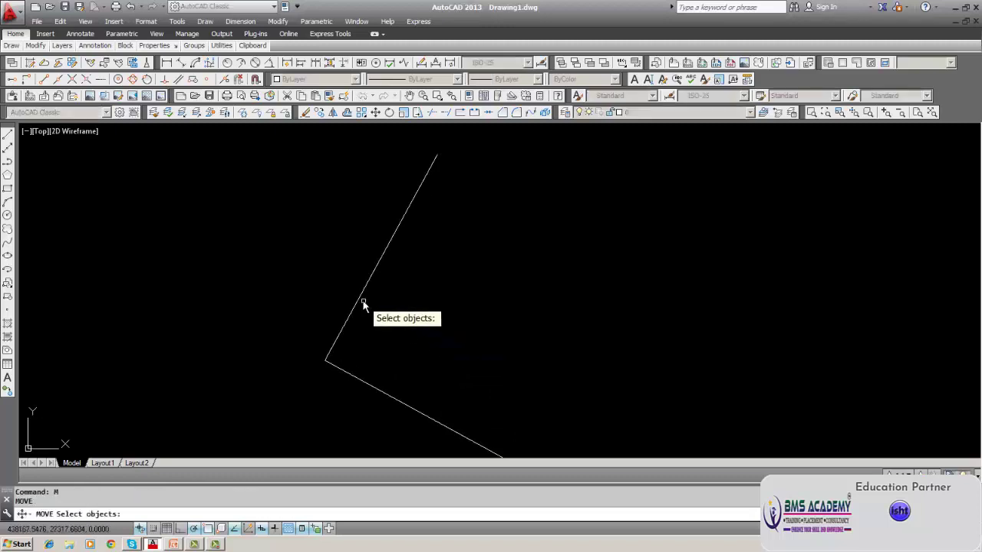
pyautogui.click(360, 302)
pyautogui.press('Return')
pyautogui.click(407, 345)
pyautogui.click(472, 286)
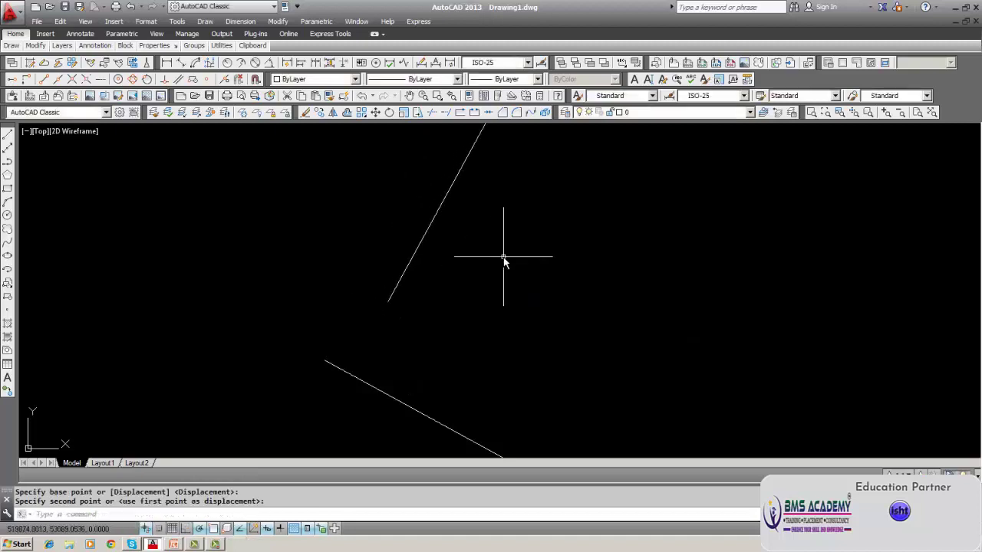
pyautogui.moveTo(499, 299); pyautogui.dragTo(493, 286, button='middle')
pyautogui.press('Escape')
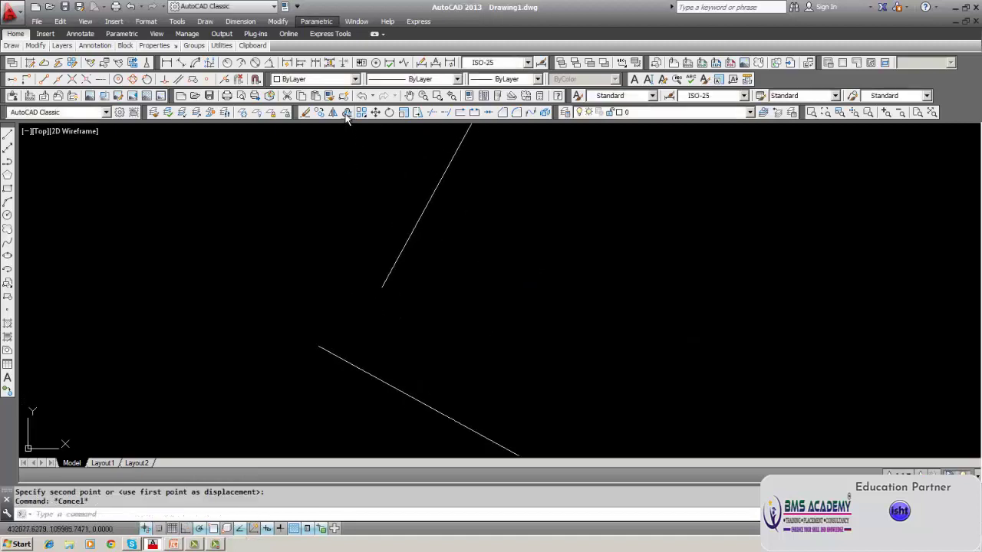
# - Apply a Parallel constraint with the lower line as first object and the separated upper line as second
pyautogui.click(323, 26)
pyautogui.click(316, 22)
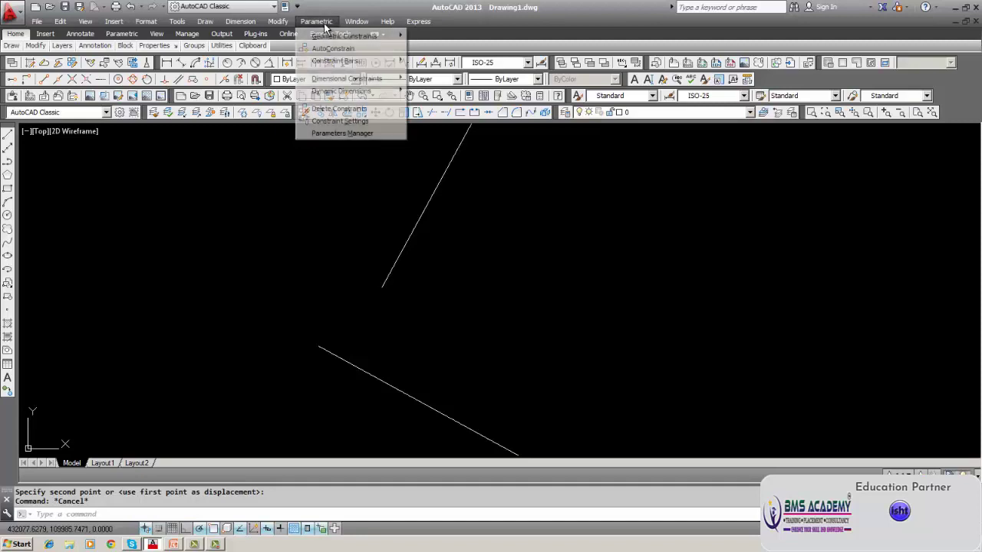
pyautogui.moveTo(345, 36)
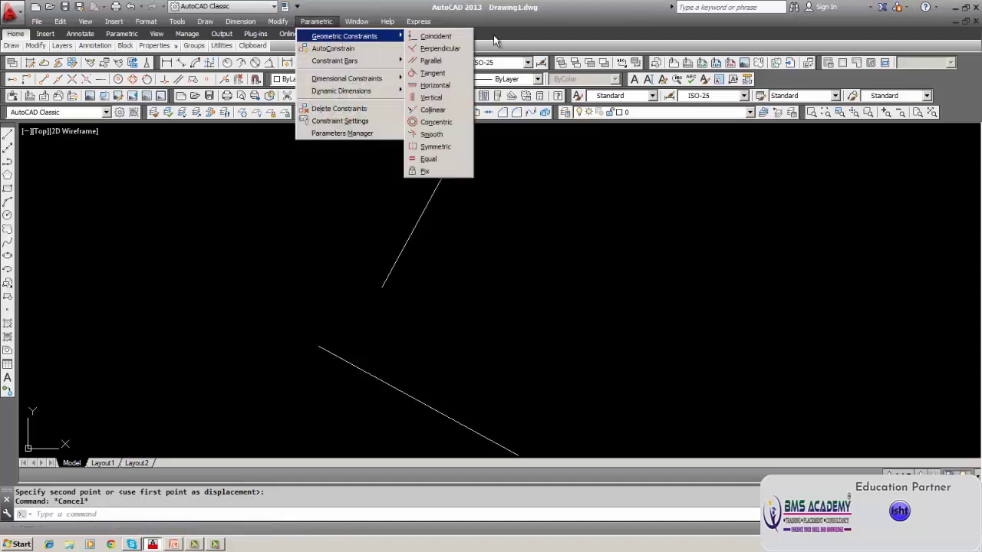
pyautogui.click(454, 69)
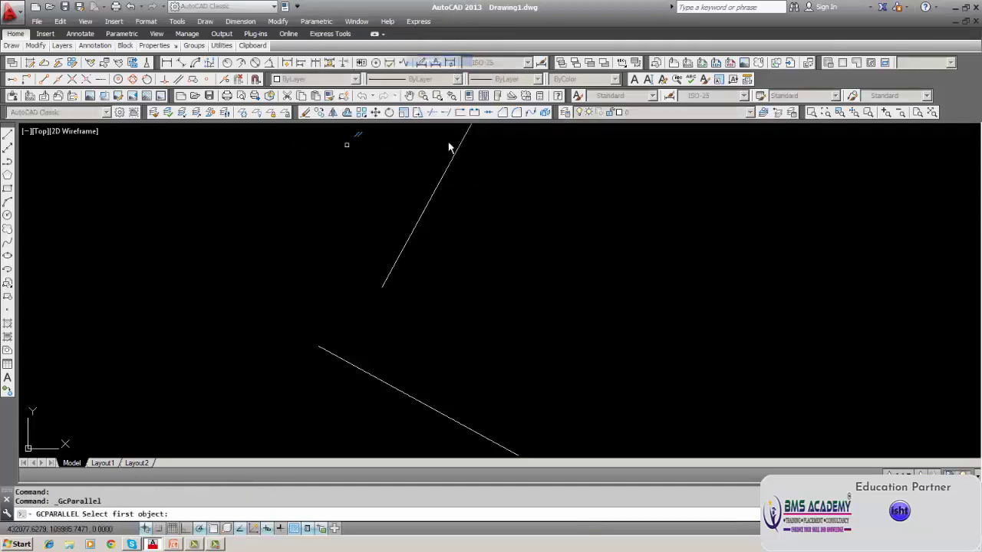
pyautogui.click(381, 380)
pyautogui.click(388, 277)
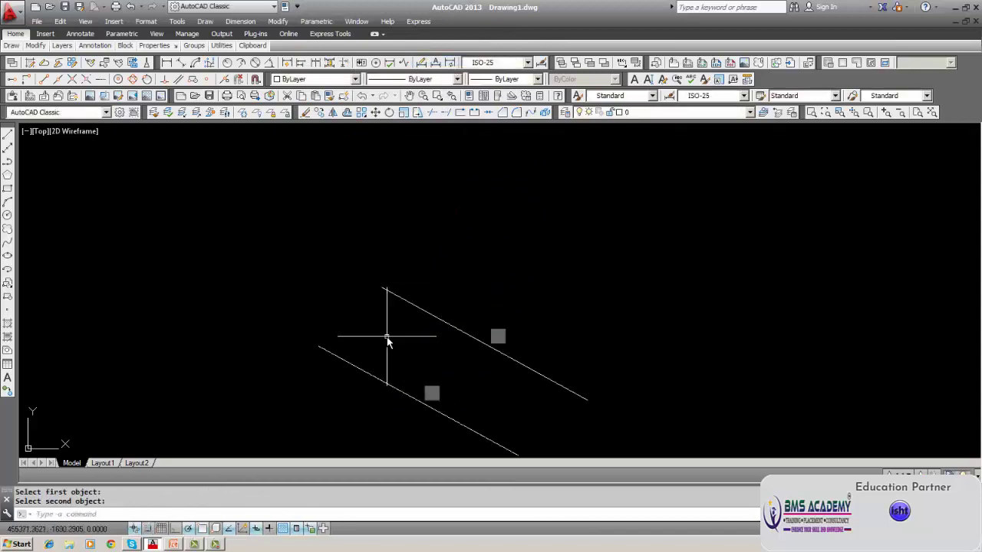
# - Apply an Equal constraint with the lower line as first object and the upper line as second
pyautogui.moveTo(389, 335); pyautogui.dragTo(373, 261, button='middle')
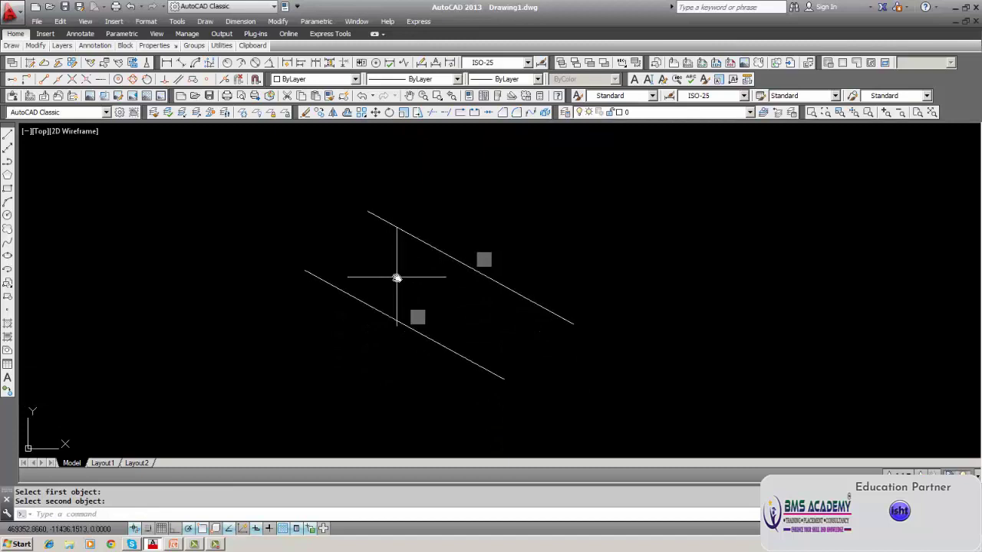
pyautogui.click(315, 20)
pyautogui.moveTo(334, 42)
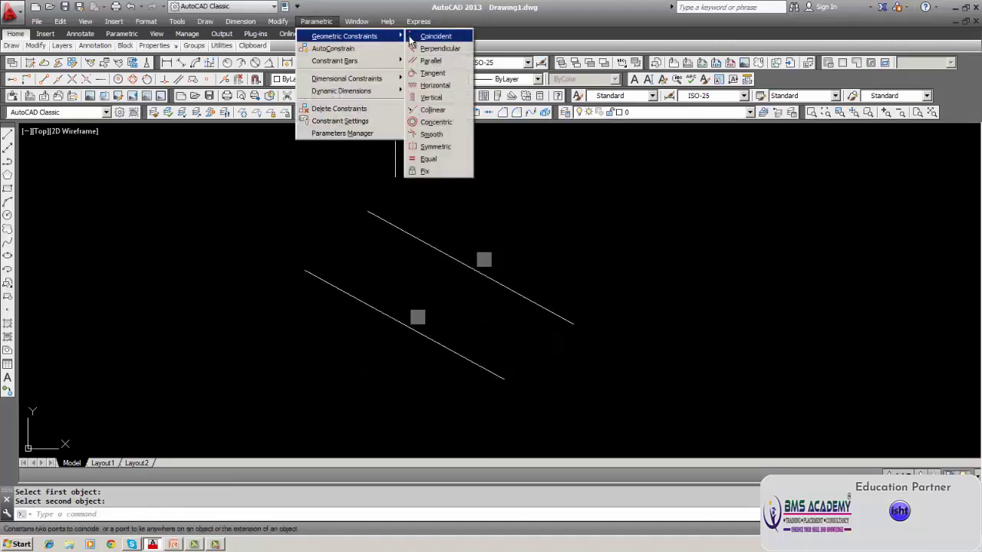
pyautogui.click(444, 161)
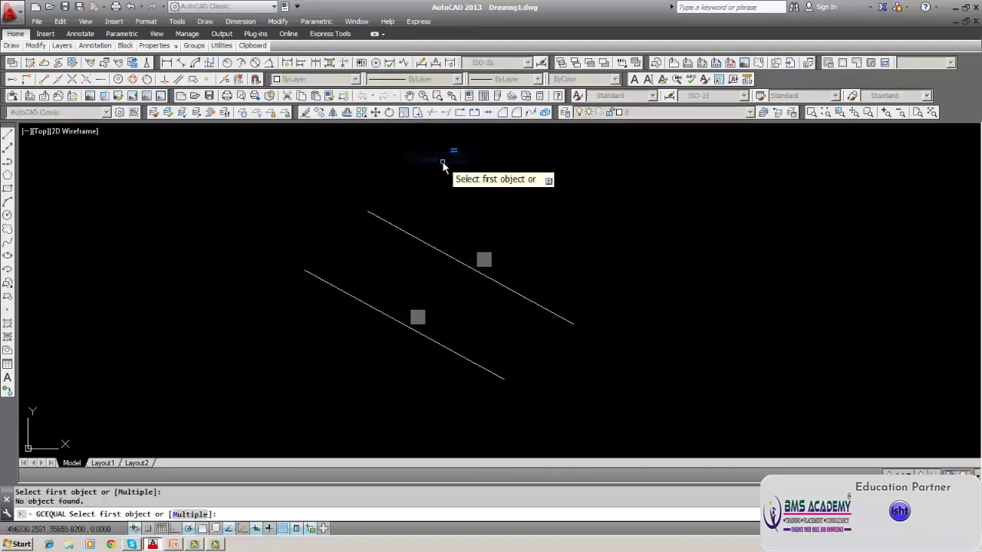
pyautogui.click(370, 307)
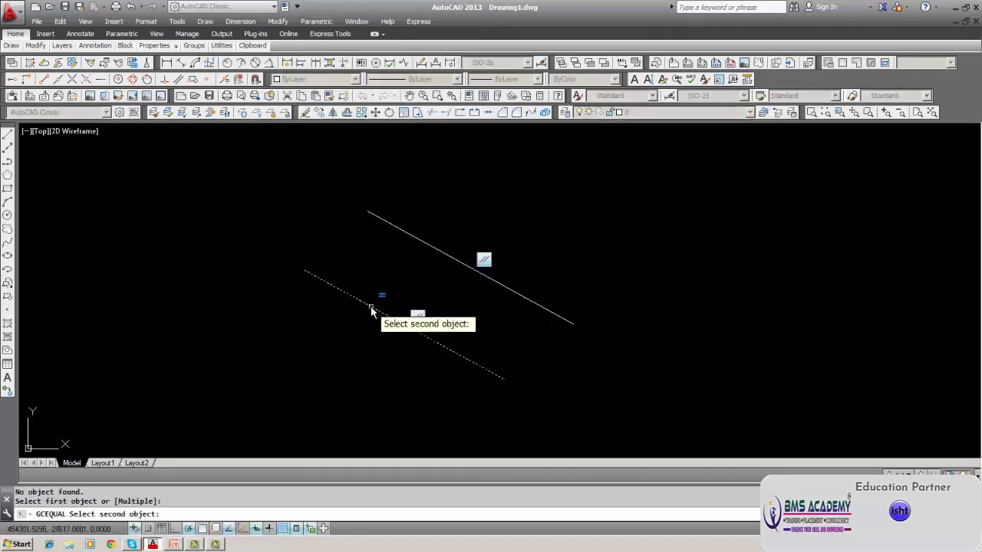
pyautogui.click(444, 255)
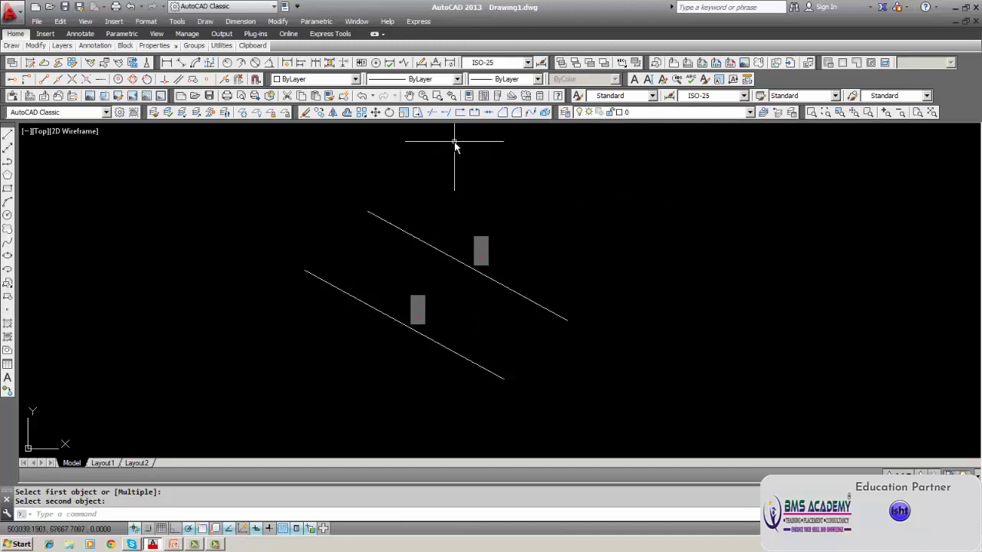
# - Erase both constrained lines together using a Window selection around them
pyautogui.click(305, 112)
pyautogui.write('w')
pyautogui.press('Return')
pyautogui.click(280, 194)
pyautogui.click(591, 402)
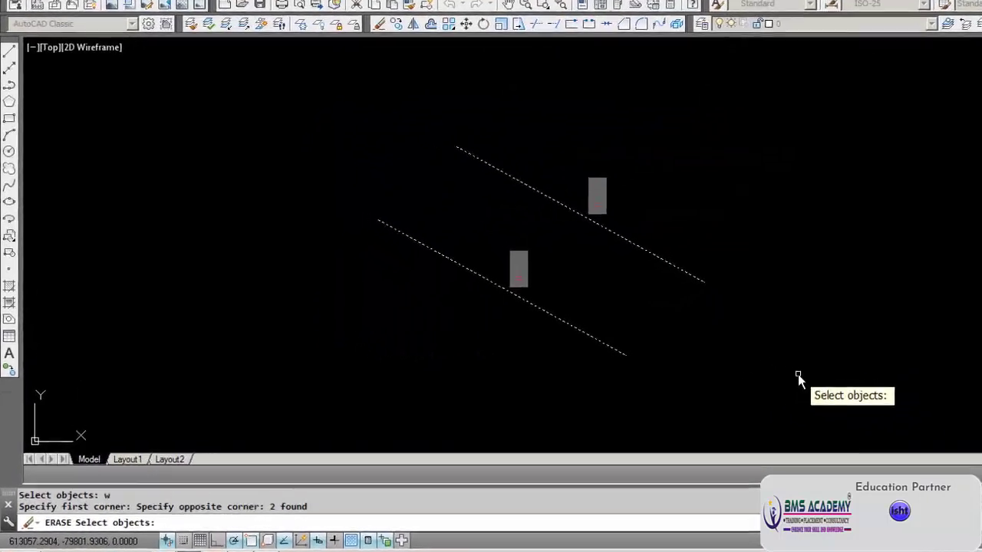
pyautogui.press('Return')
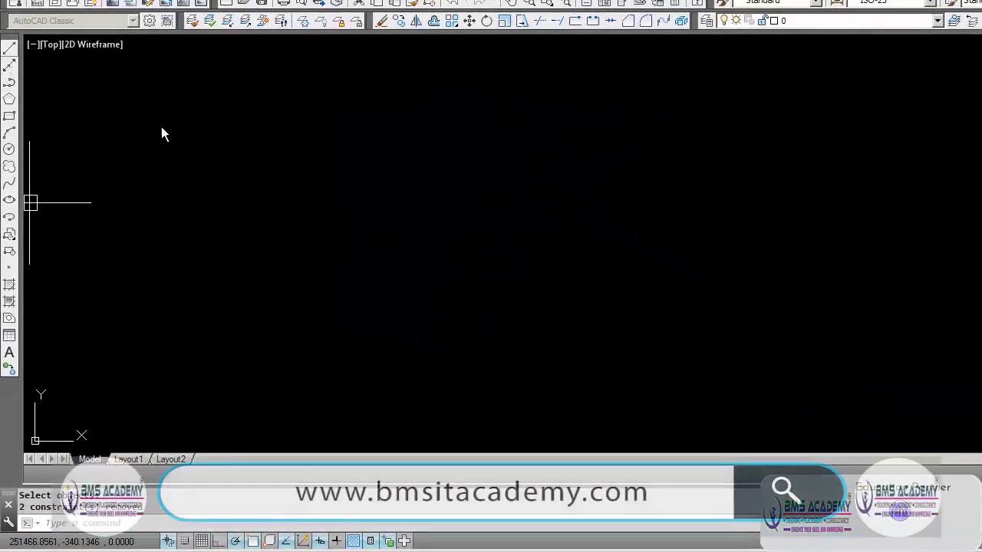
# - Draw two separate lines sloping down to the right: a shorter one, and a much longer, non-parallel one above it
pyautogui.write('l')
pyautogui.press('Return')
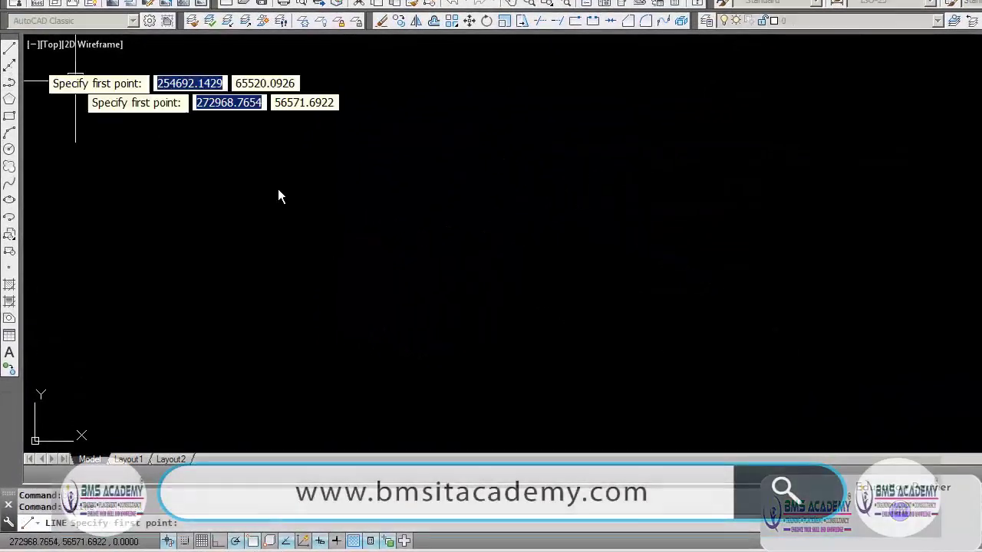
pyautogui.click(327, 207)
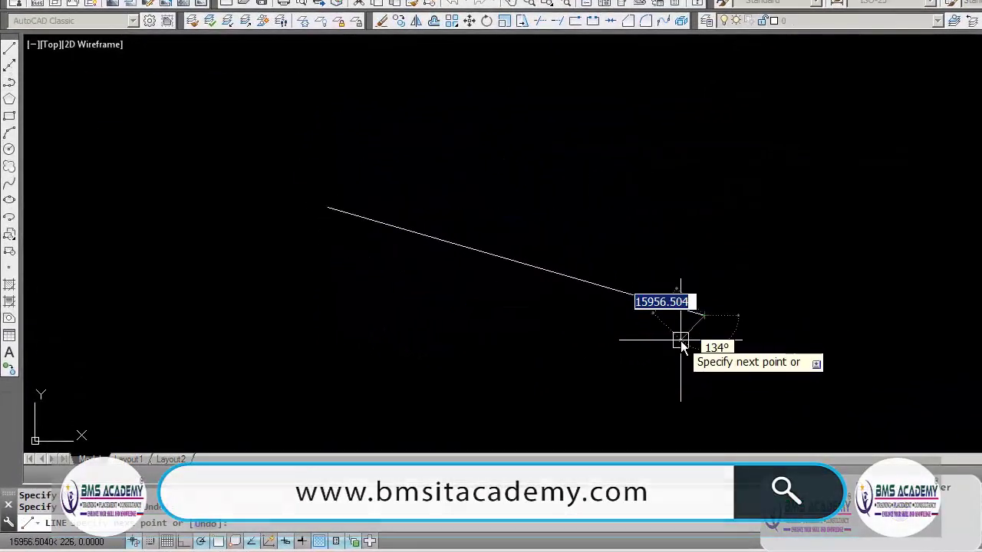
pyautogui.click(680, 342)
pyautogui.click(10, 49)
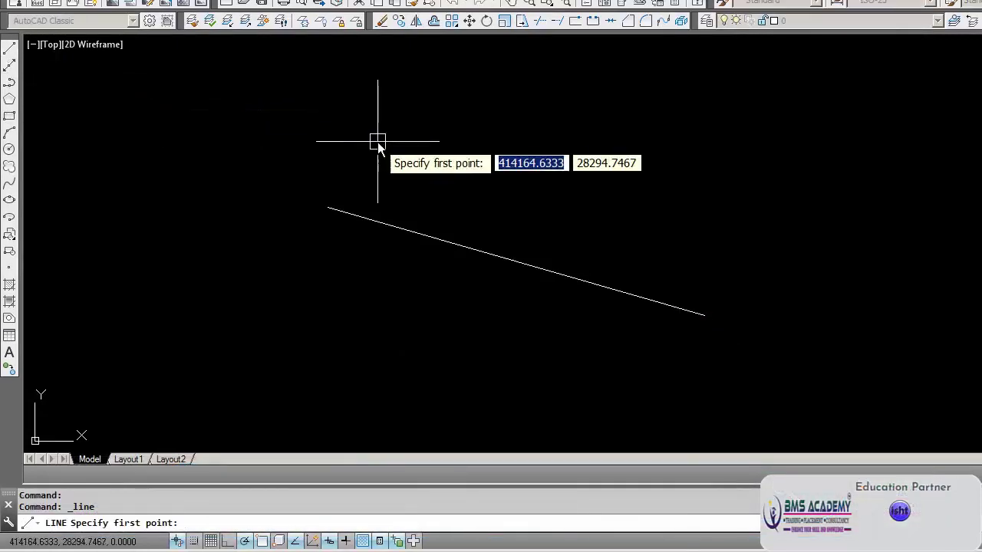
pyautogui.click(361, 121)
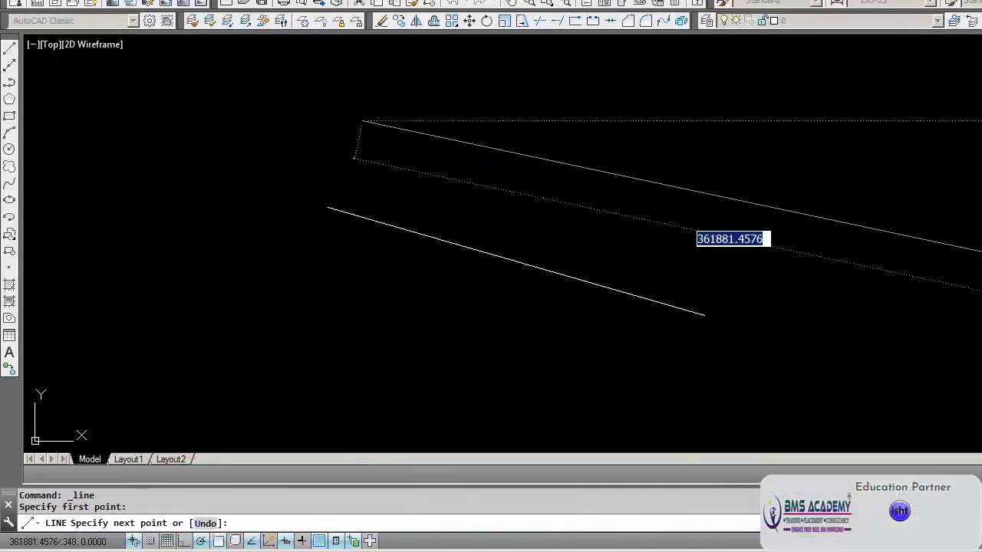
pyautogui.click(981, 301)
pyautogui.press('Escape')
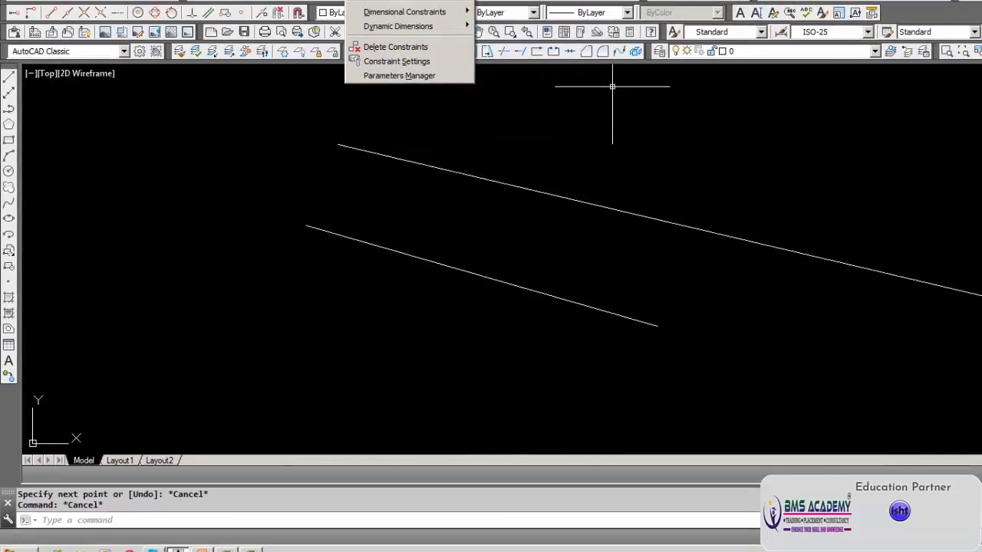
# - Make the long upper line parallel to the short lower line, picking the lower line as the first object
pyautogui.click(525, 0)
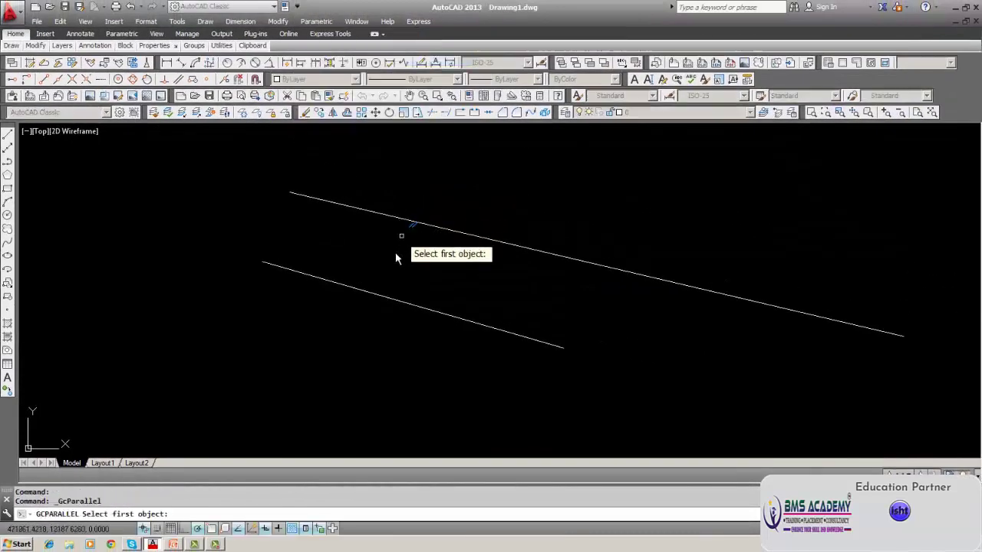
pyautogui.click(382, 295)
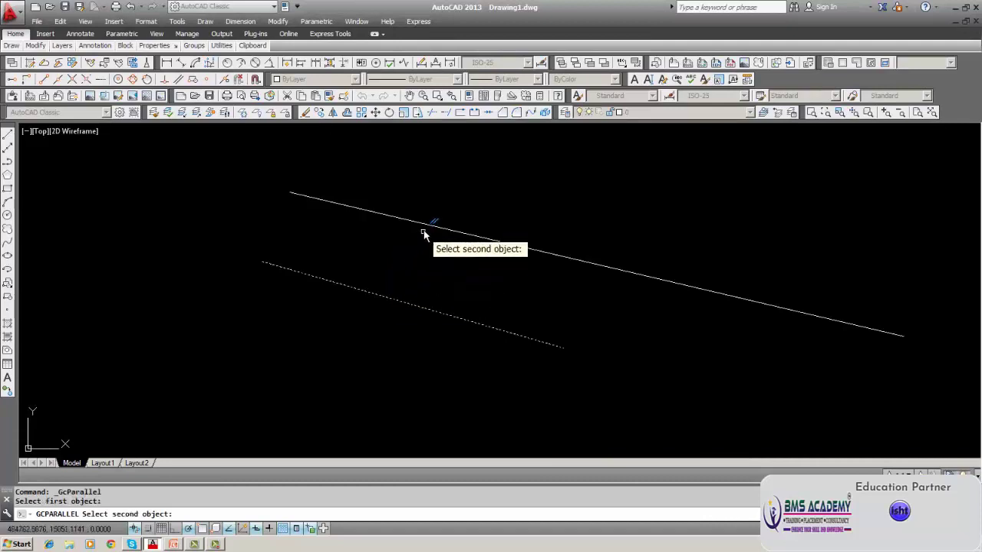
pyautogui.click(429, 224)
pyautogui.press('Escape')
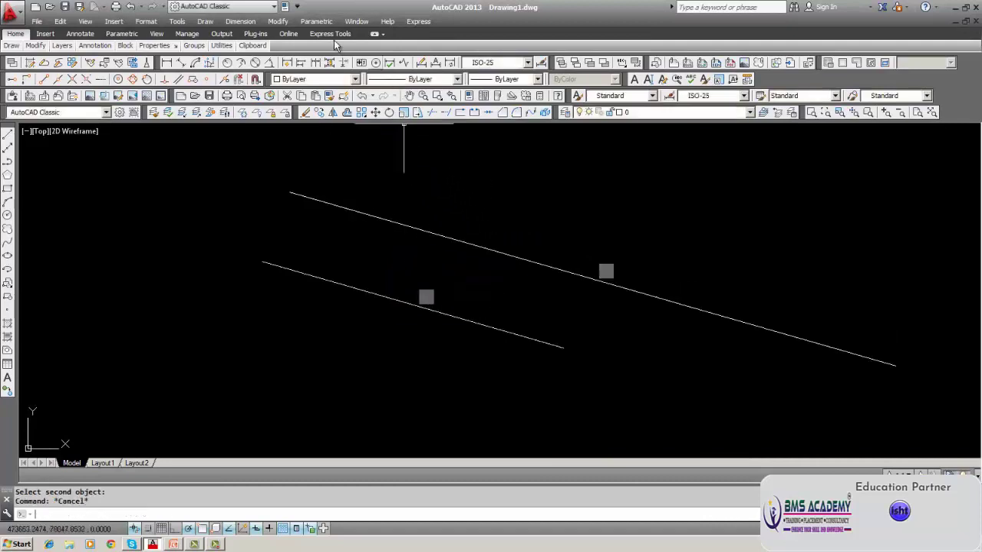
# - Apply an Equal constraint with the long upper line as first object and the short lower line as second
pyautogui.click(316, 21)
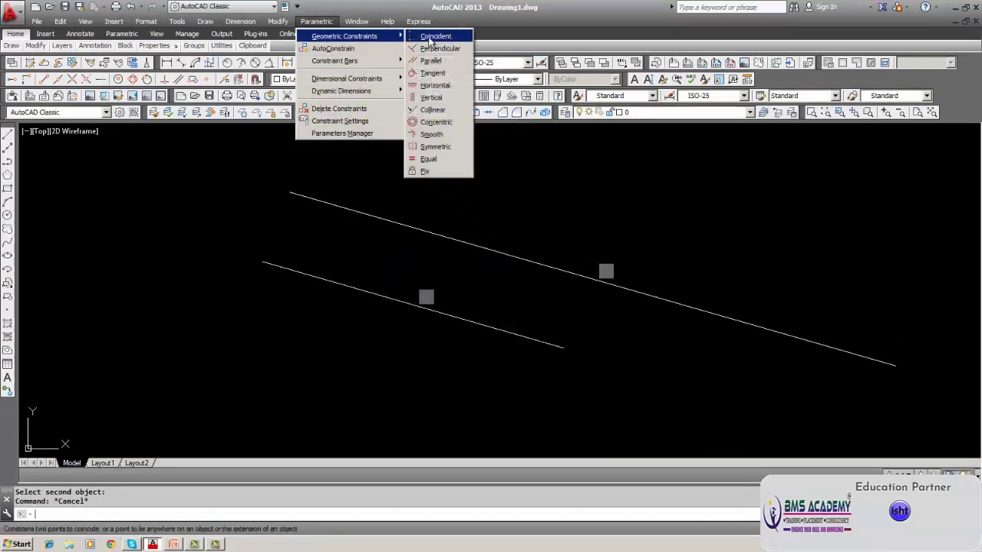
pyautogui.click(427, 159)
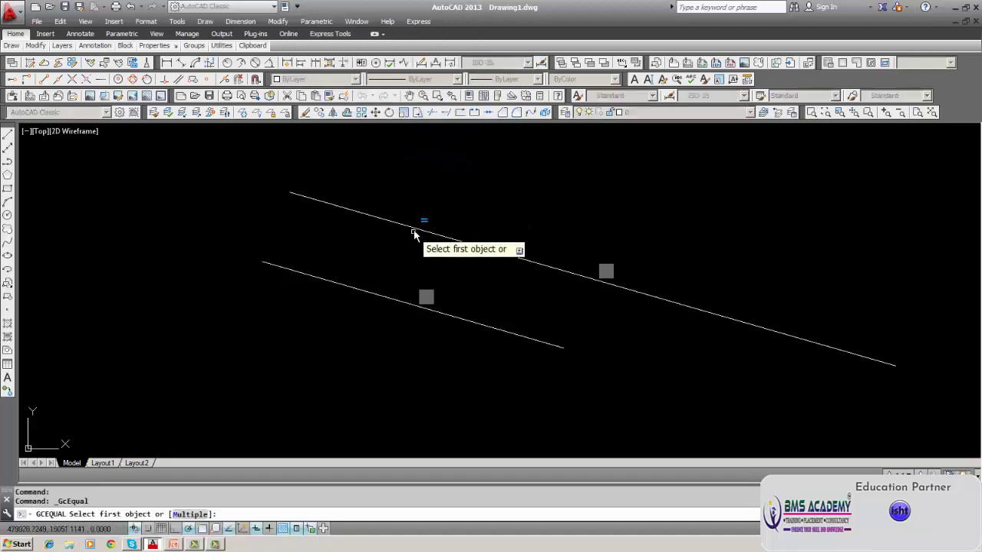
pyautogui.click(419, 226)
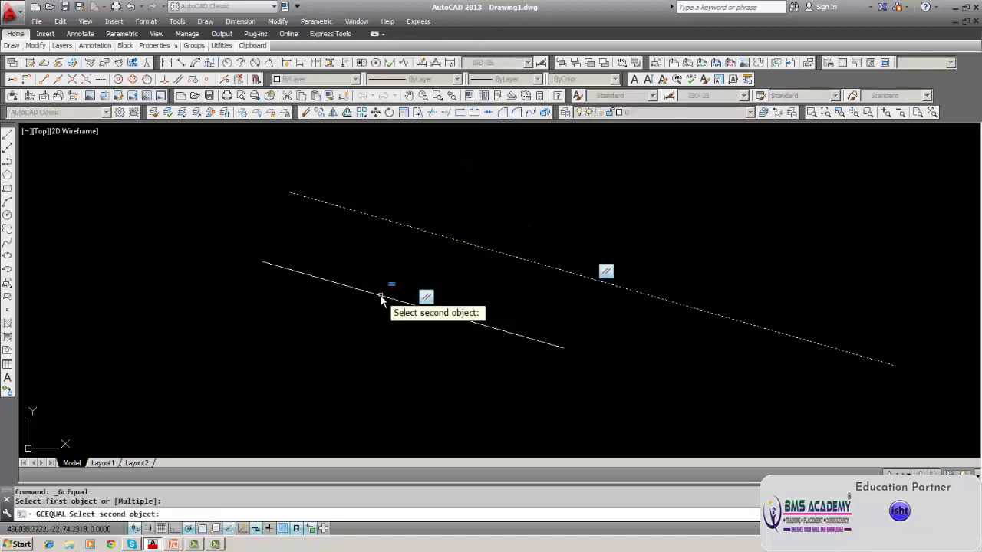
pyautogui.click(382, 297)
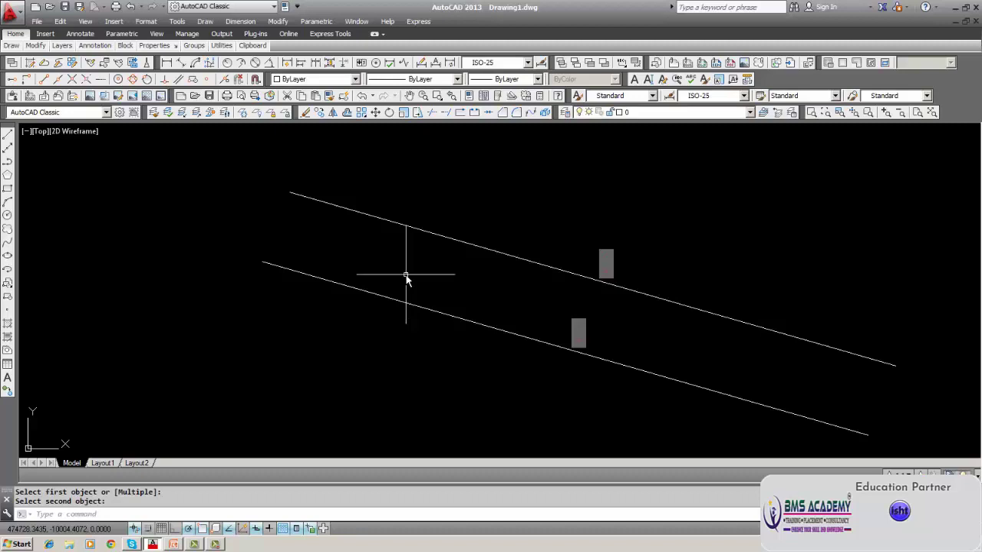
pyautogui.moveTo(407, 278); pyautogui.dragTo(388, 270, button='middle')
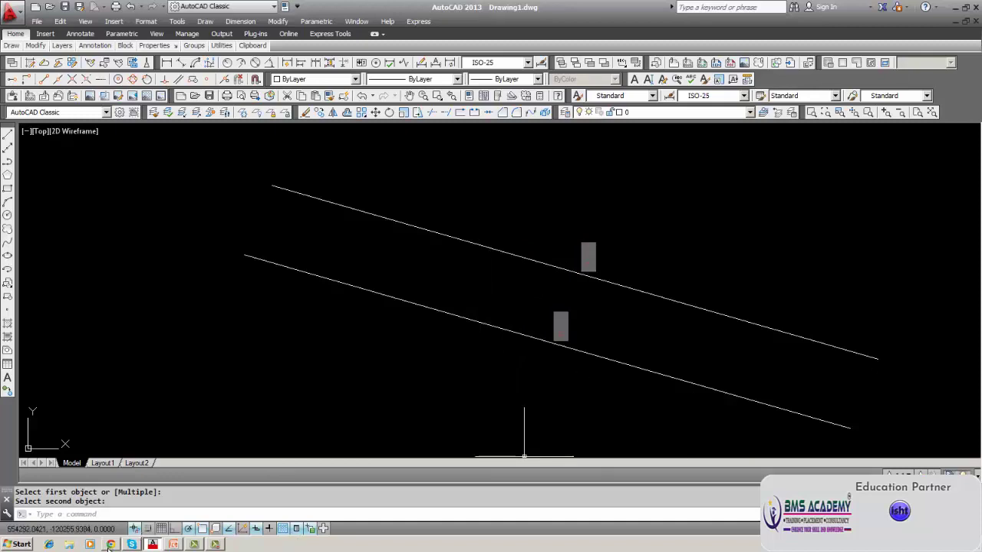
pyautogui.click(218, 545)
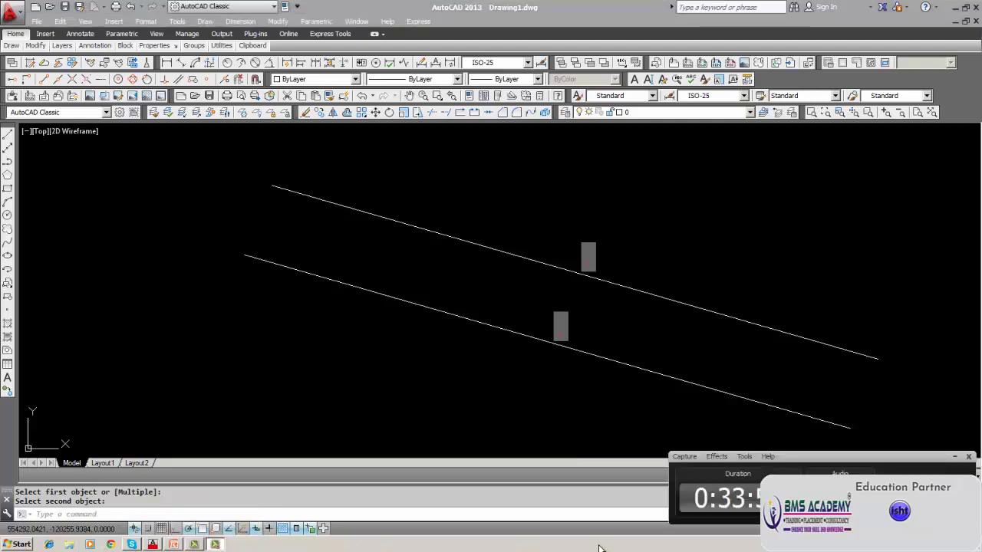